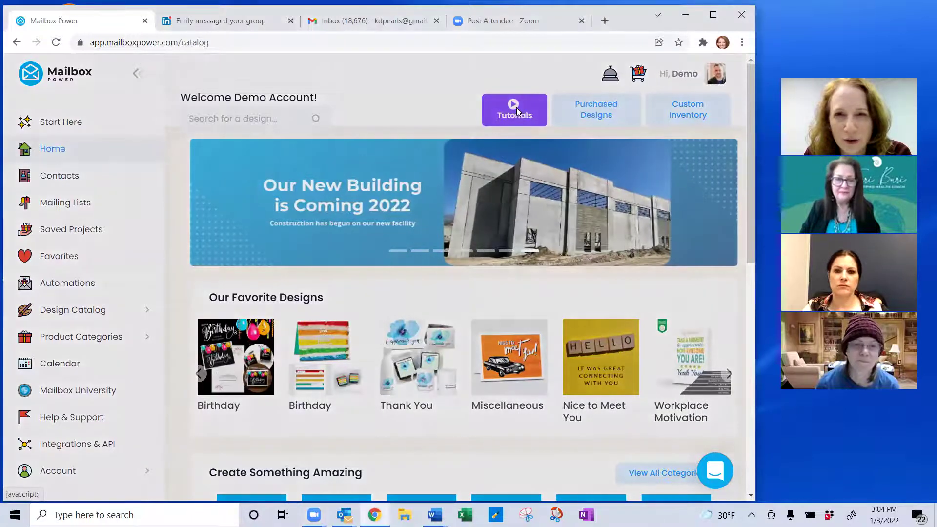
View the video tutorials offered on the Home page and on the Contacts page, closing each tutorial window.
left_click(517, 111)
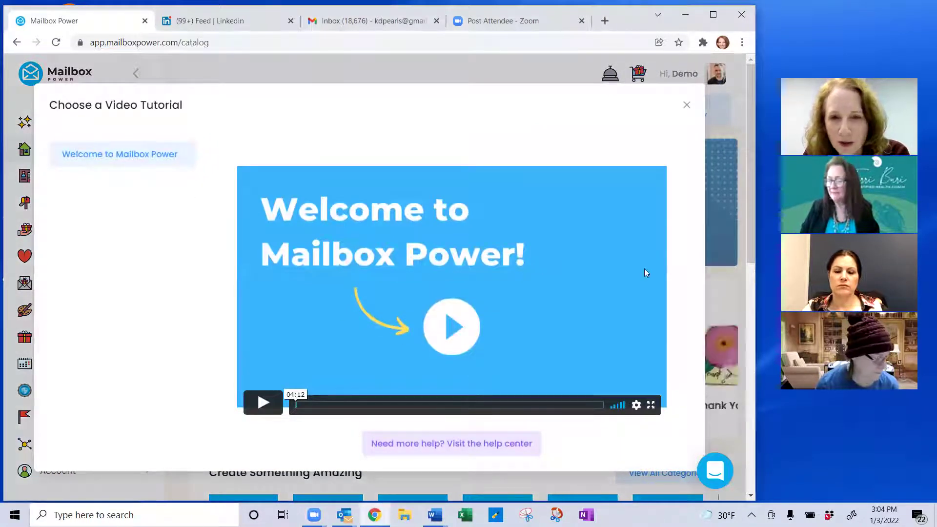
left_click(686, 105)
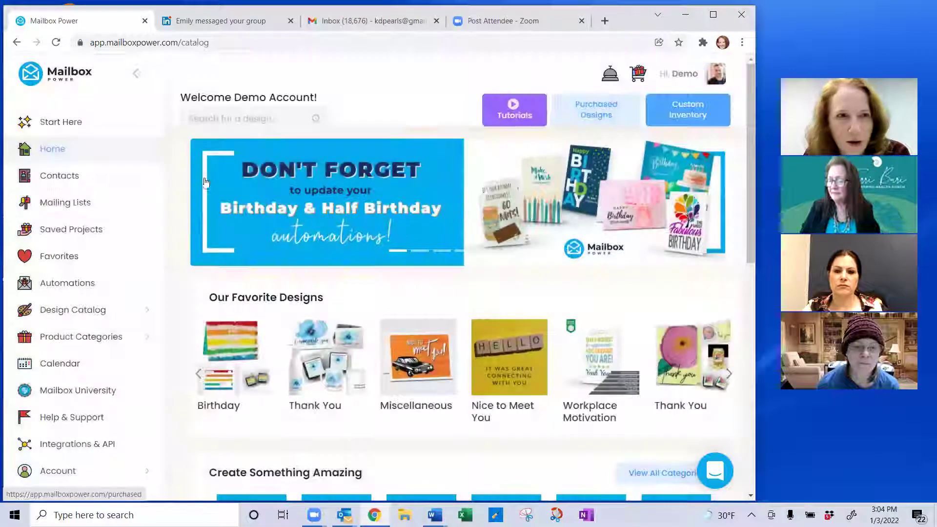
left_click(52, 177)
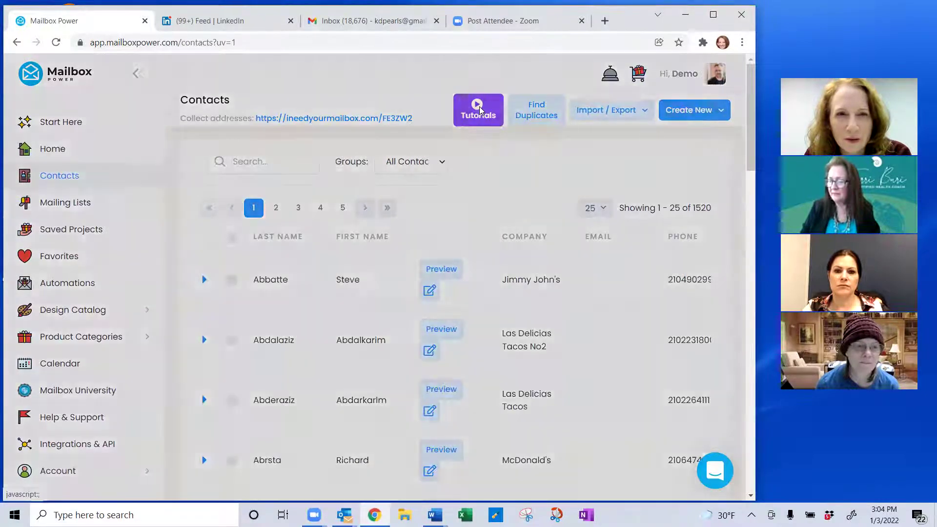
left_click(481, 109)
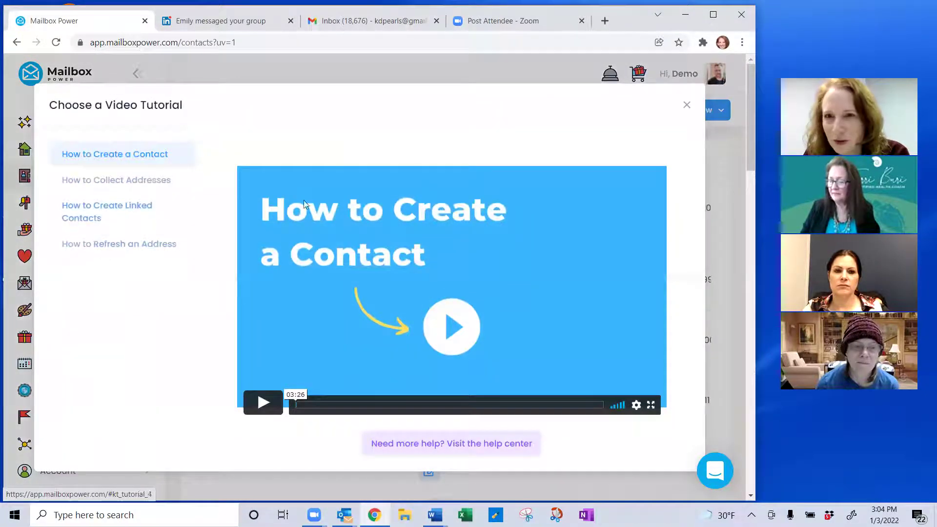
left_click(686, 105)
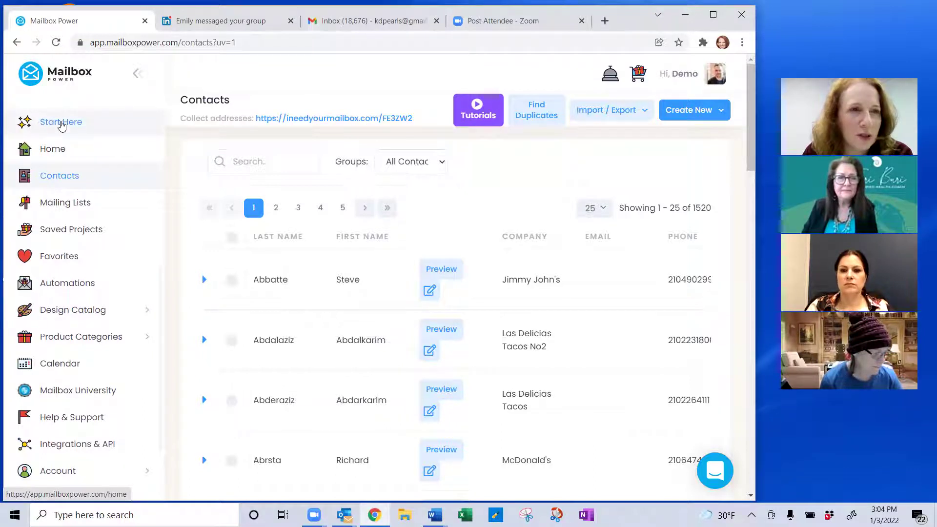
Review the getting-started options on the Start Here page and return to the Home page.
left_click(52, 125)
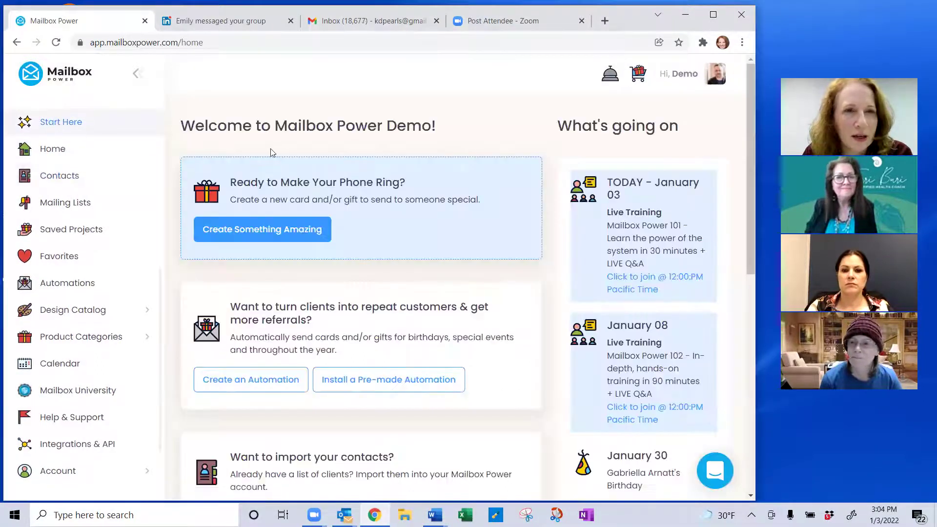
scroll(286, 163, "down", 6)
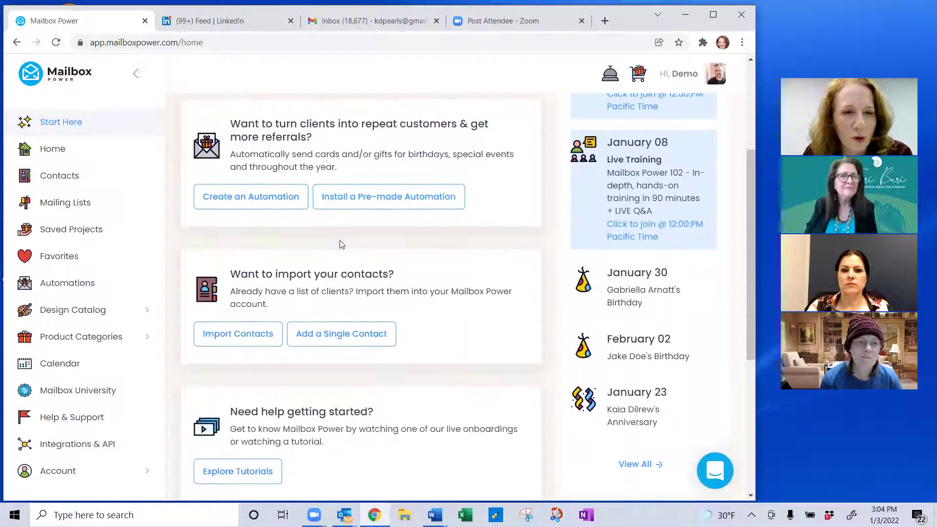
scroll(341, 248, "up", 6)
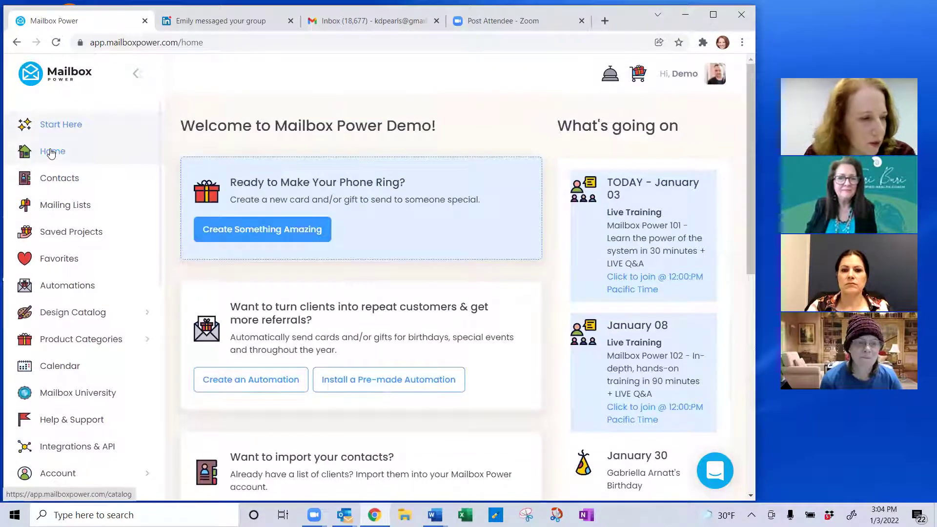
left_click(54, 153)
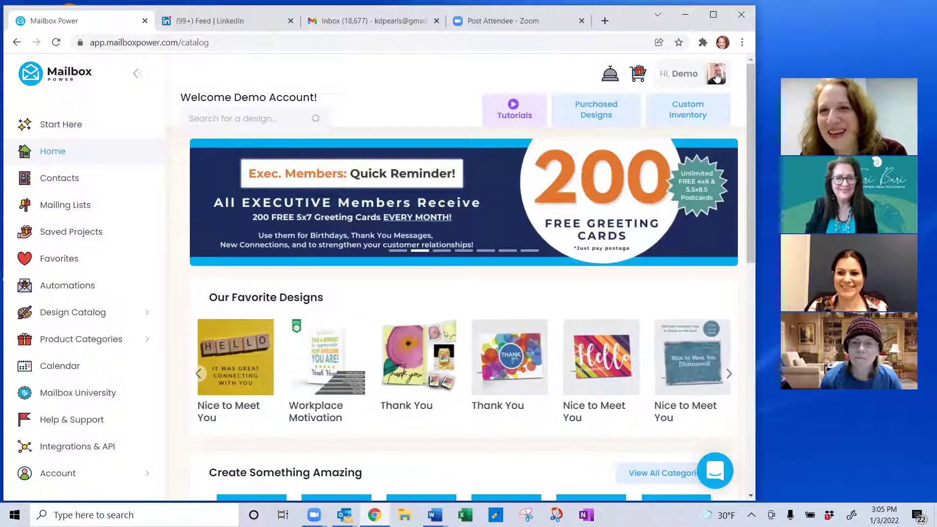
Open My Profile for the demo account and review its photo, logo, contact info and default return address fields.
left_click(684, 75)
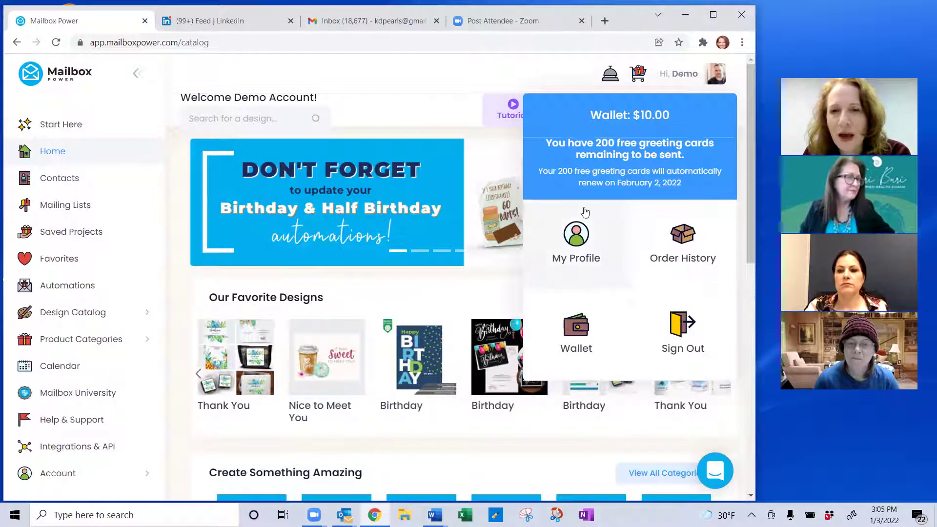
left_click(580, 239)
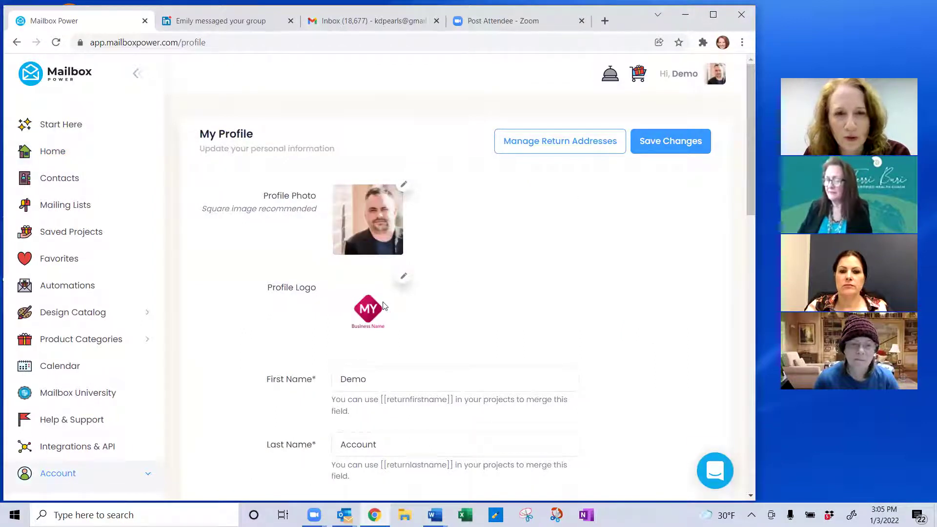
scroll(410, 308, "down", 12)
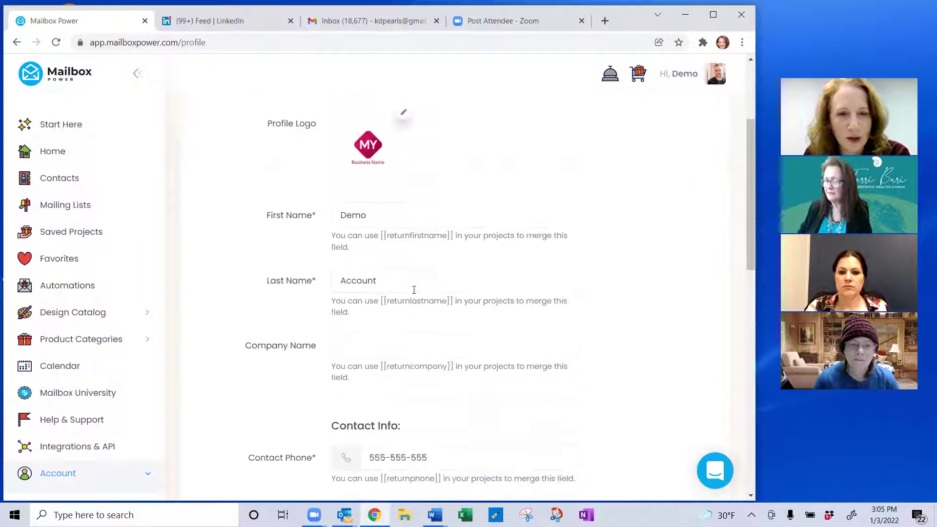
scroll(430, 295, "down", 3)
scroll(430, 295, "up", 6)
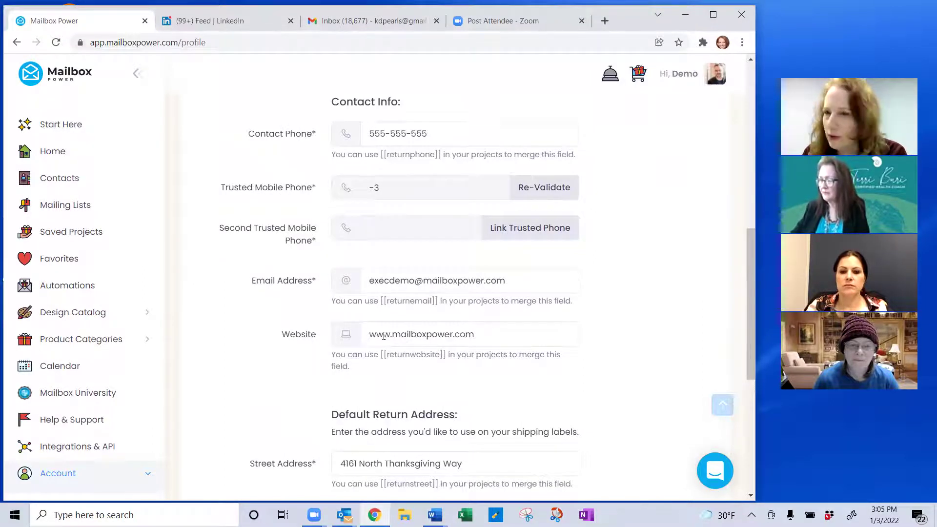
scroll(278, 264, "up", 9)
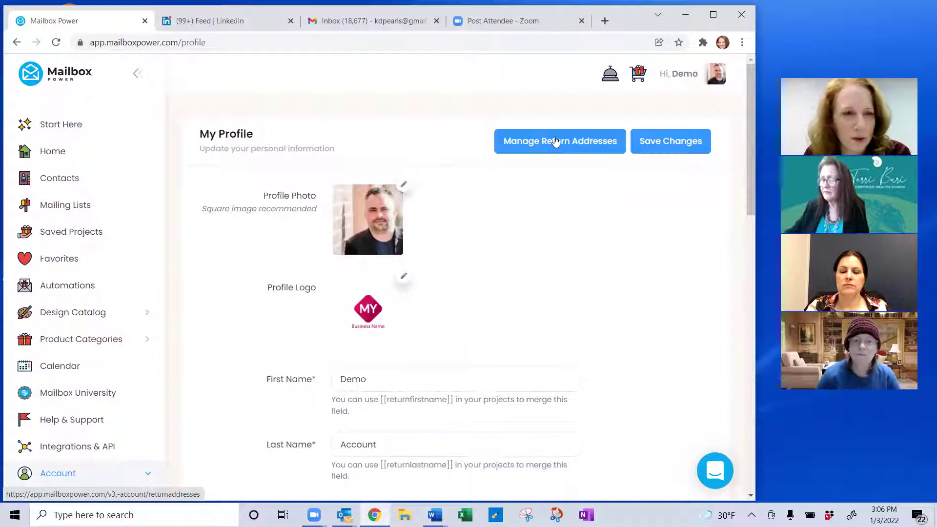
Open the account's order history and look through the recent orders.
left_click(681, 73)
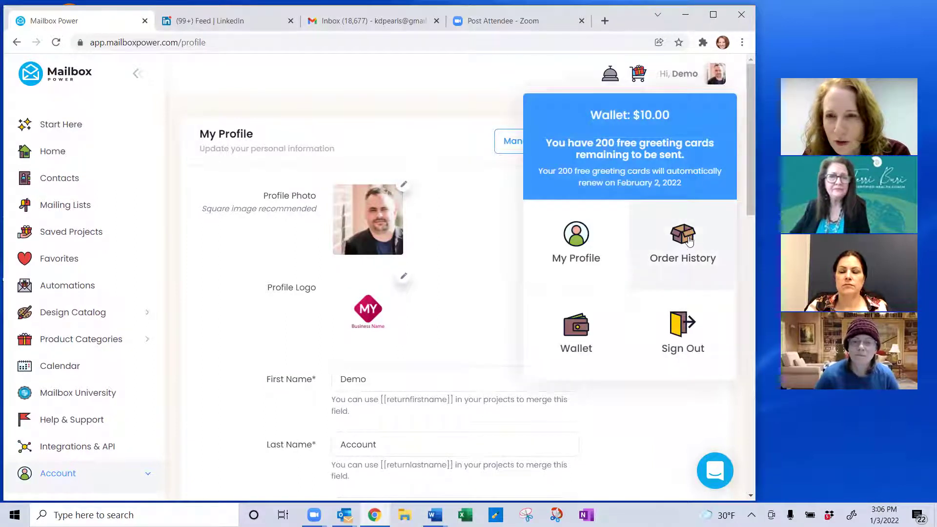
left_click(690, 239)
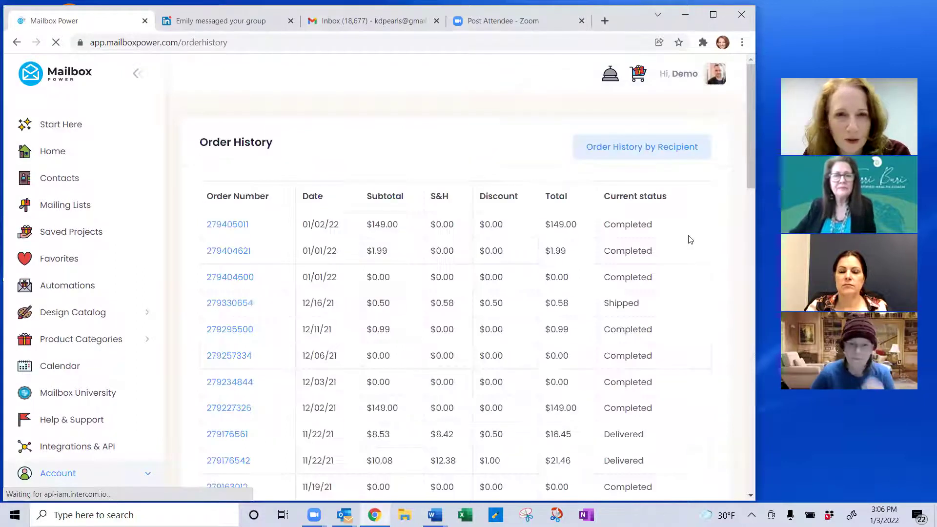
scroll(347, 247, "down", 3)
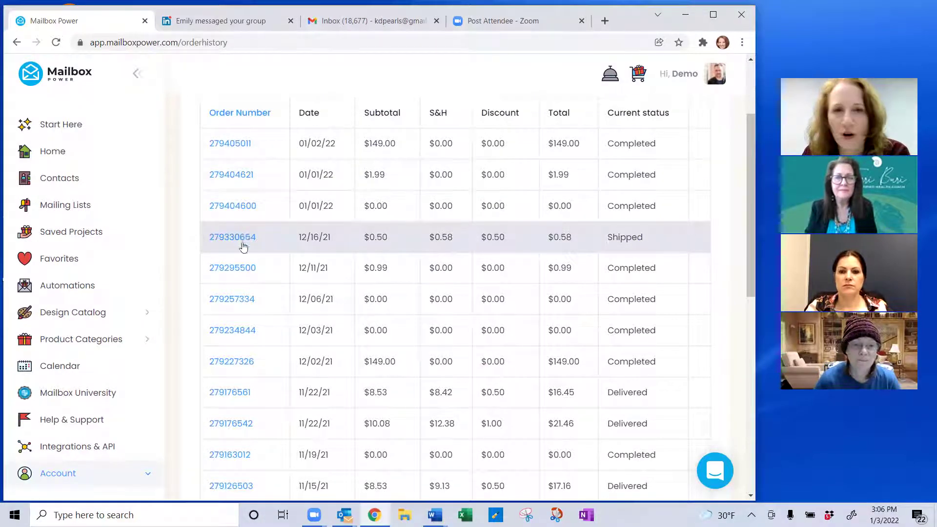
scroll(244, 309, "down", 3)
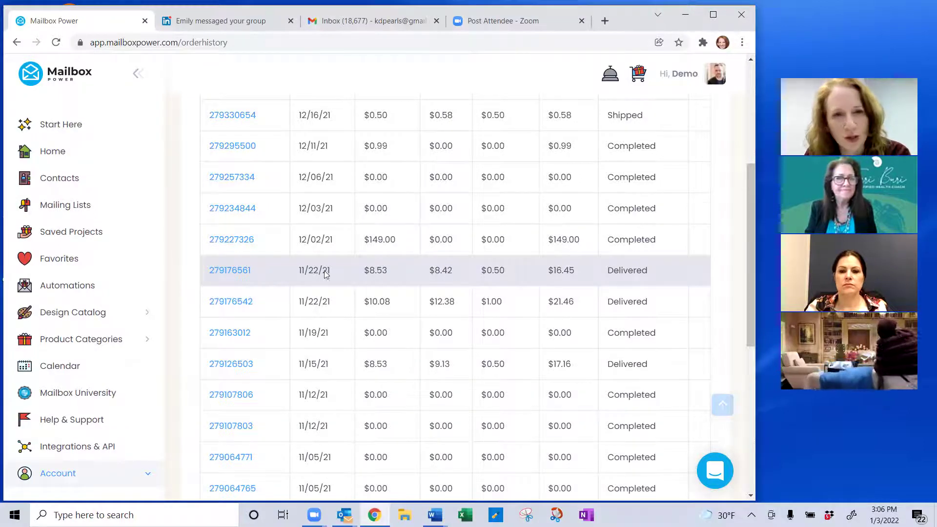
Open the details of the 11/22/21 order totalling $16.45, check its USPS tracking page, and close both.
left_click(232, 271)
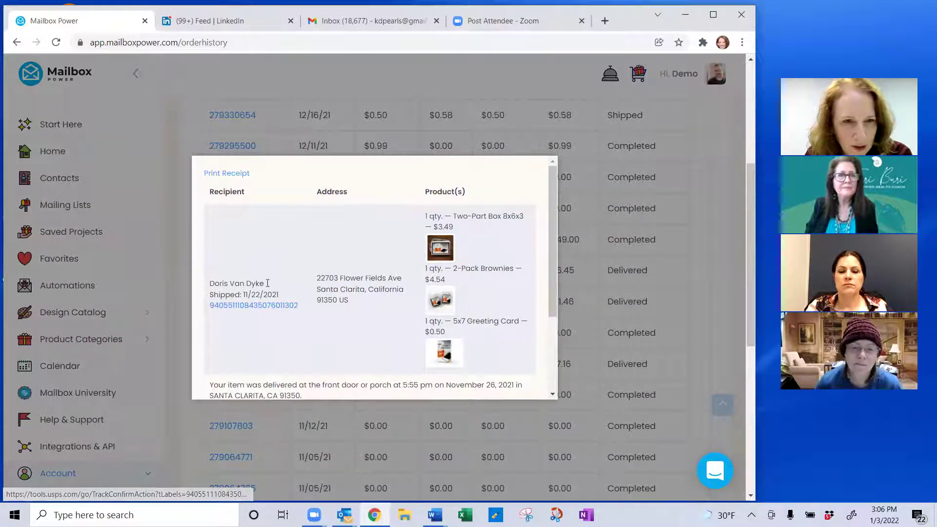
left_click(246, 306)
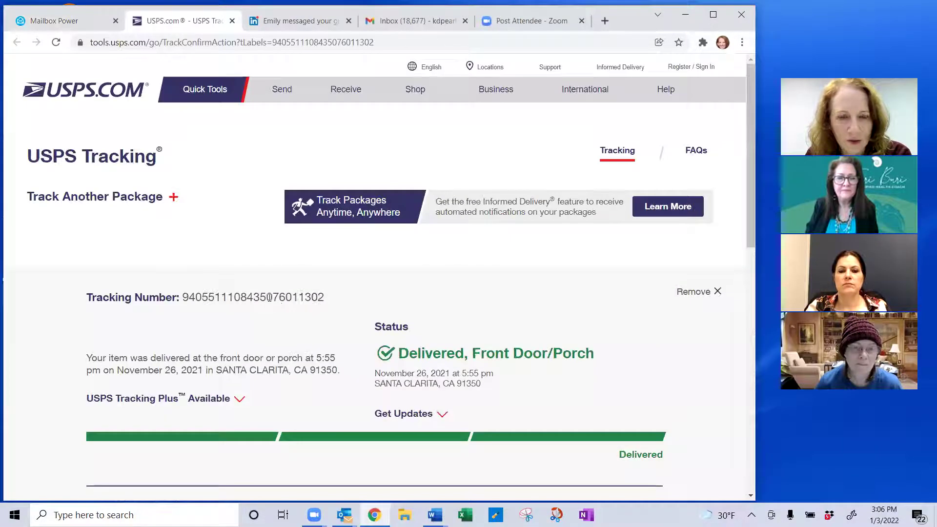
scroll(449, 295, "down", 5)
scroll(449, 292, "up", 5)
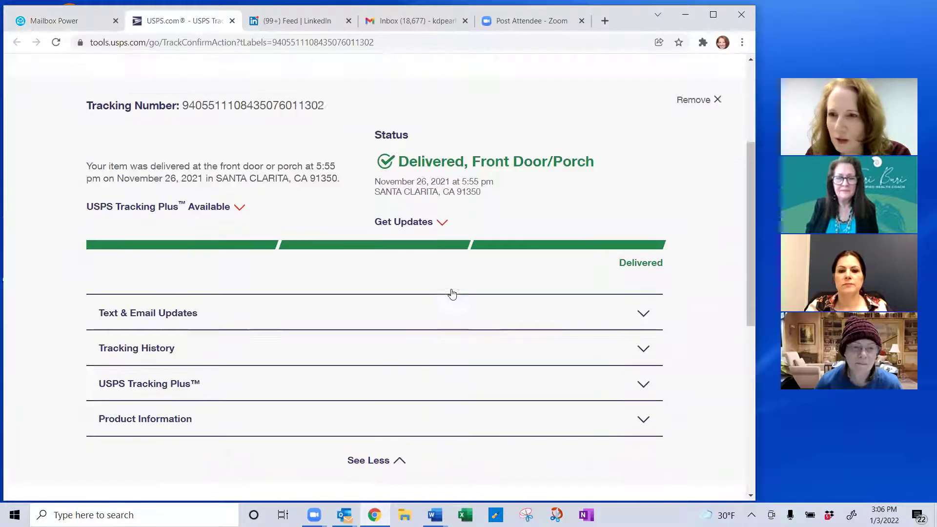
left_click(232, 21)
left_click(136, 114)
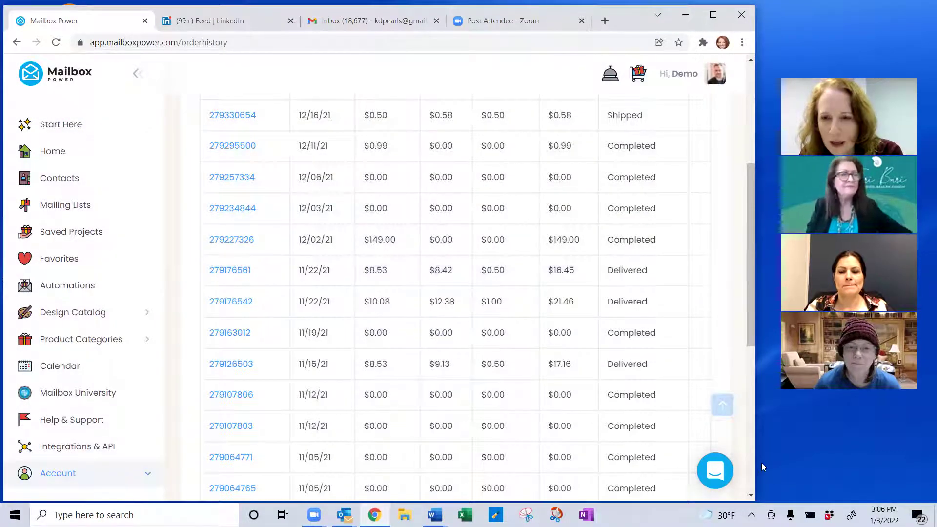
Look through the whole first page of the order history, down to its export and paging options.
scroll(571, 180, "up", 5)
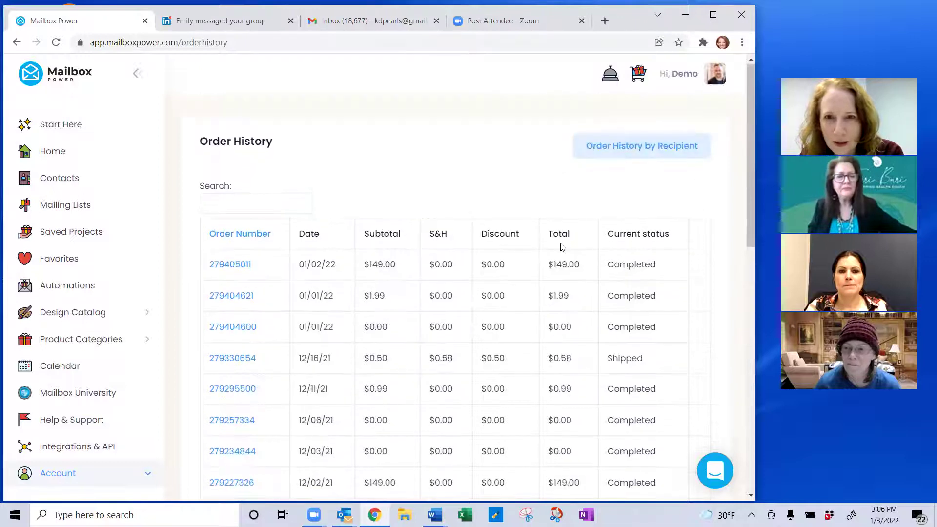
scroll(556, 258, "down", 10)
scroll(546, 293, "down", 3)
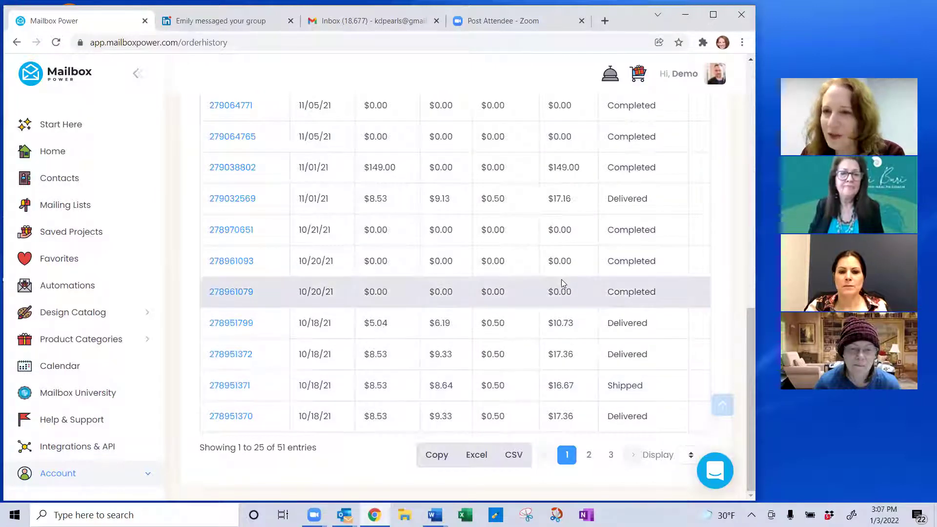
scroll(586, 341, "up", 15)
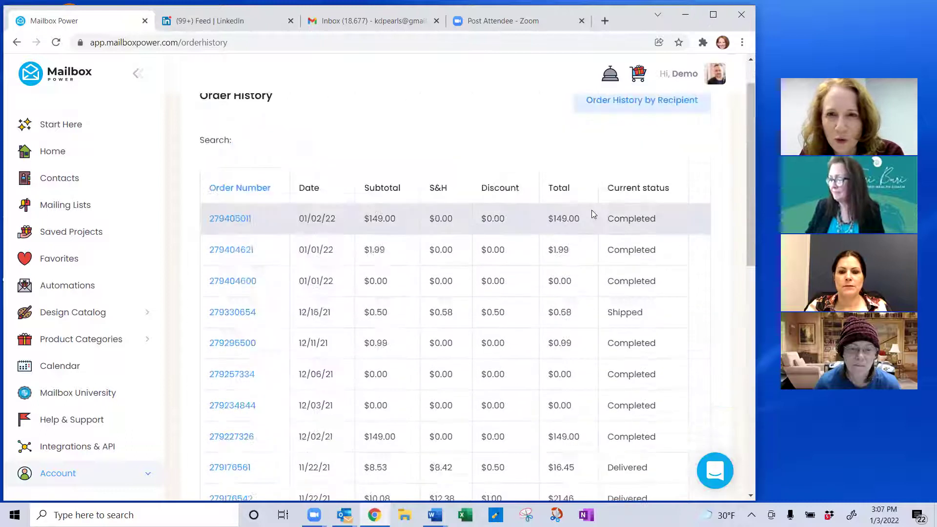
Switch to the order history by recipient, search it for a recipient's first name, and clear the search.
left_click(642, 148)
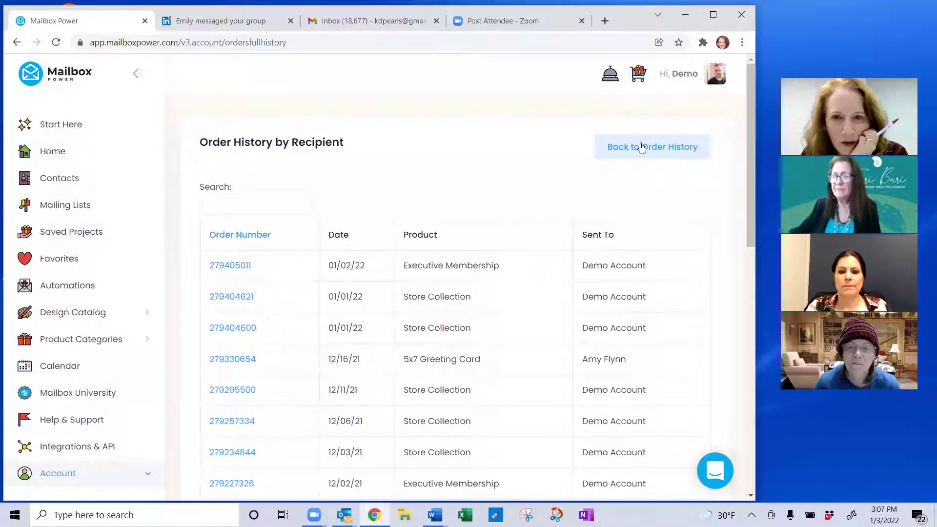
left_click(292, 206)
type("am")
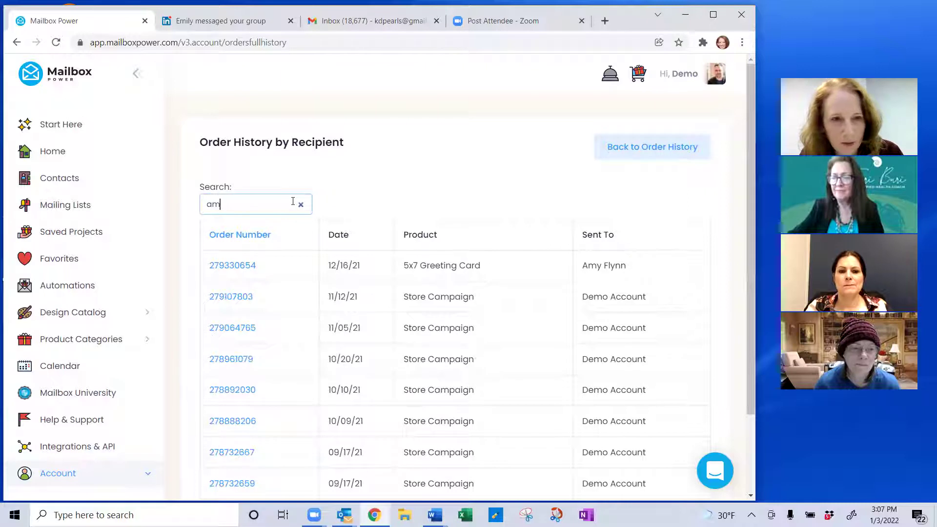
type("y")
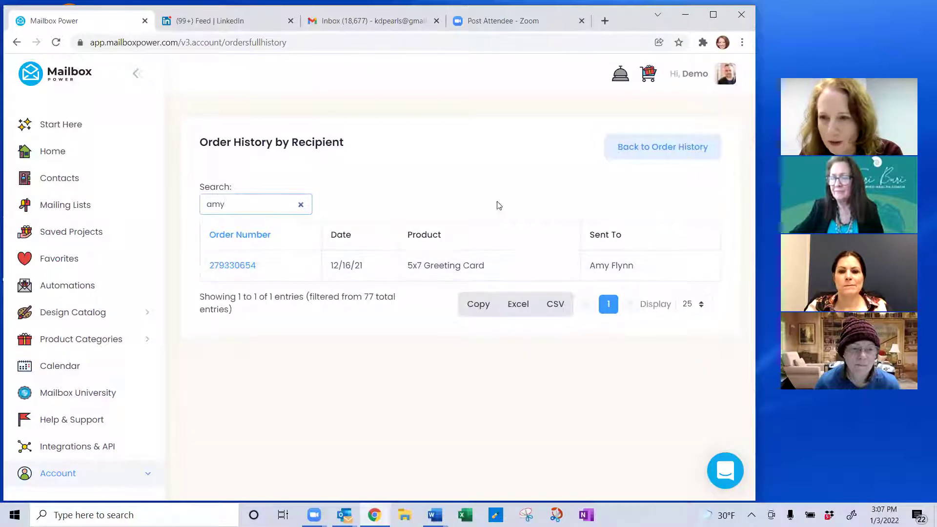
left_click(301, 205)
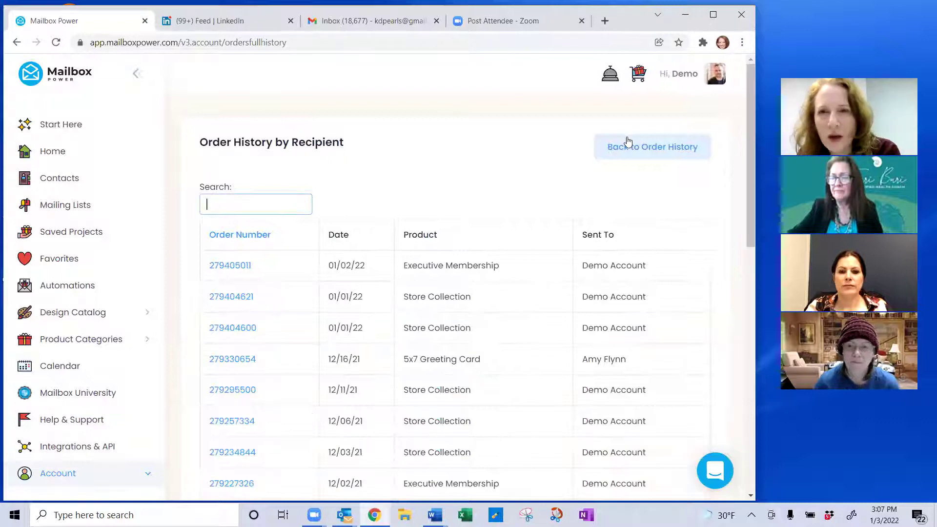
Open the Wallet billing page and view its credits, debits and payment info.
left_click(689, 76)
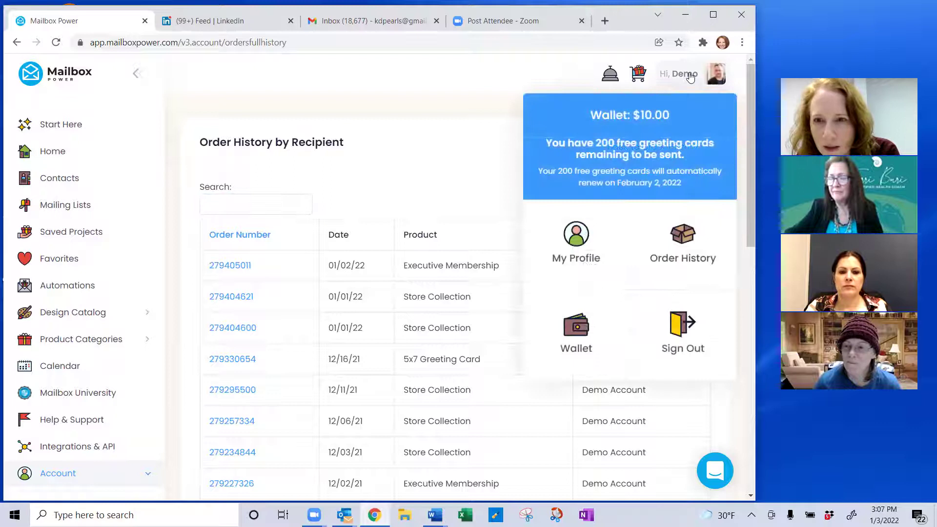
left_click(581, 329)
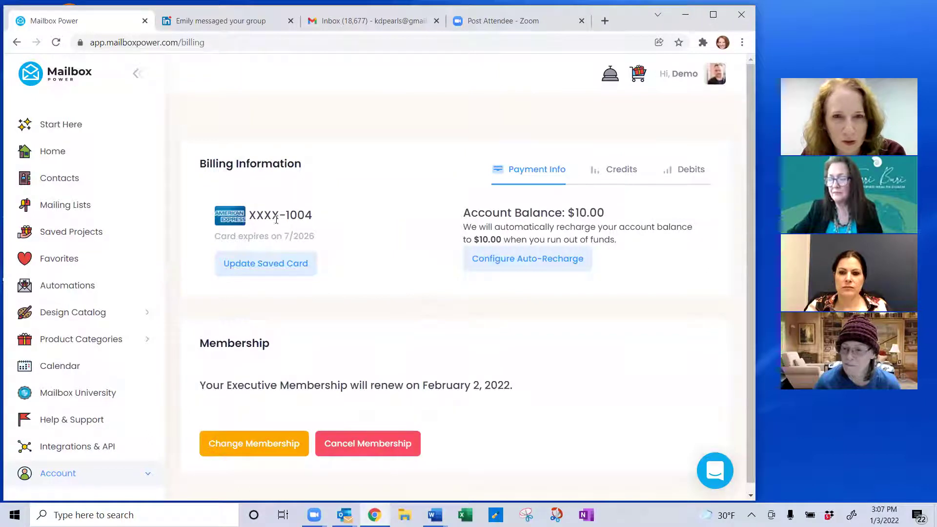
left_click(620, 169)
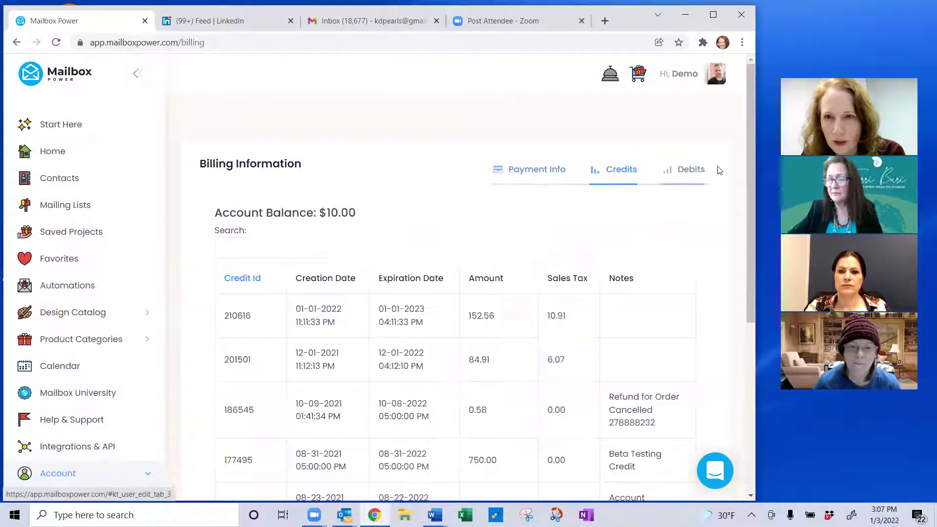
left_click(698, 172)
left_click(534, 174)
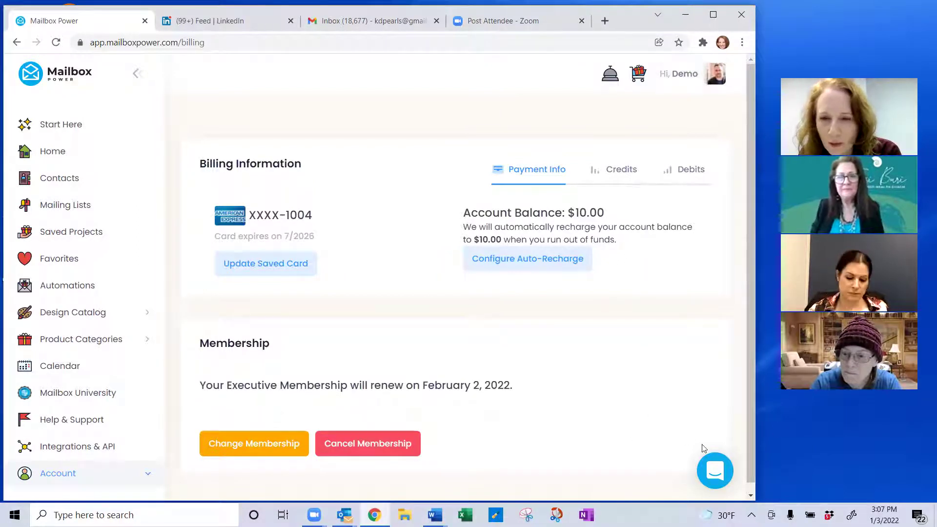
Open the support chat and bring up a new message conversation with the support team.
left_click(713, 473)
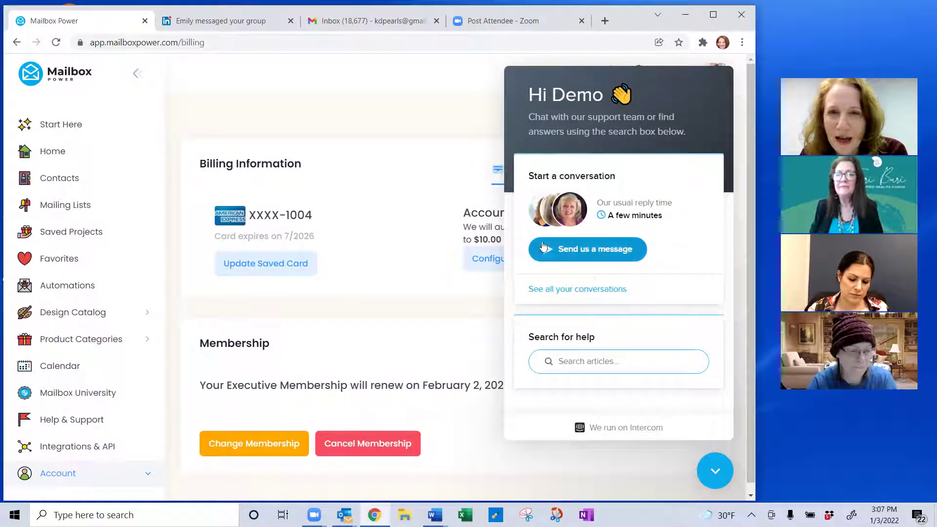
left_click(582, 252)
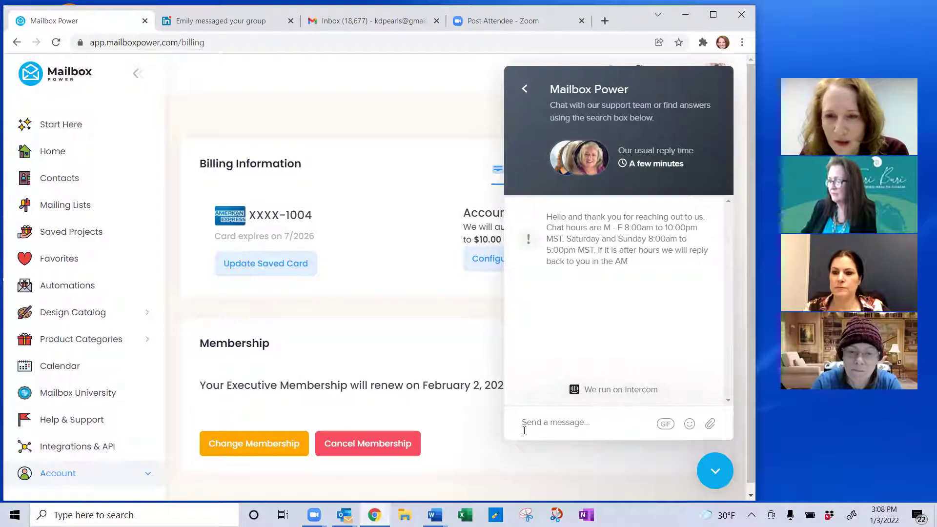
Leave the new conversation, search the help articles for "merge", and open "How To Use Merge Fields".
left_click(523, 91)
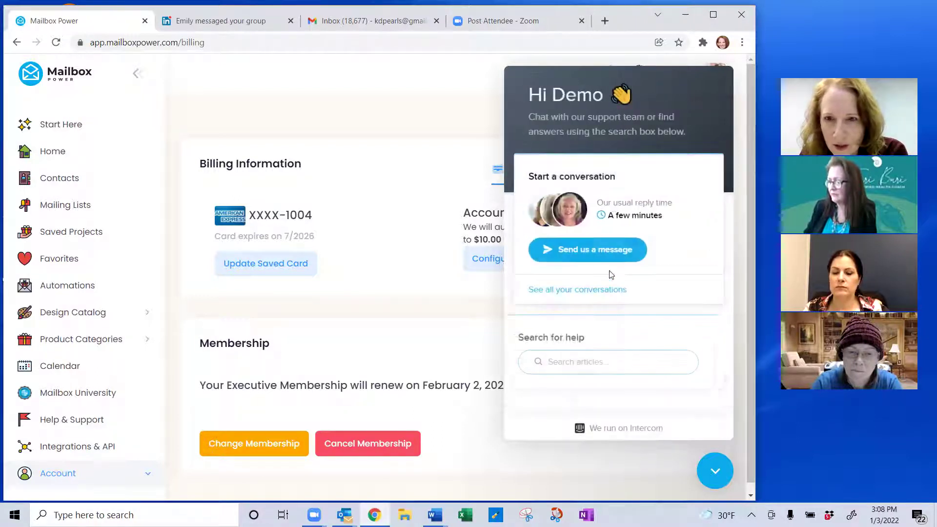
left_click(575, 361)
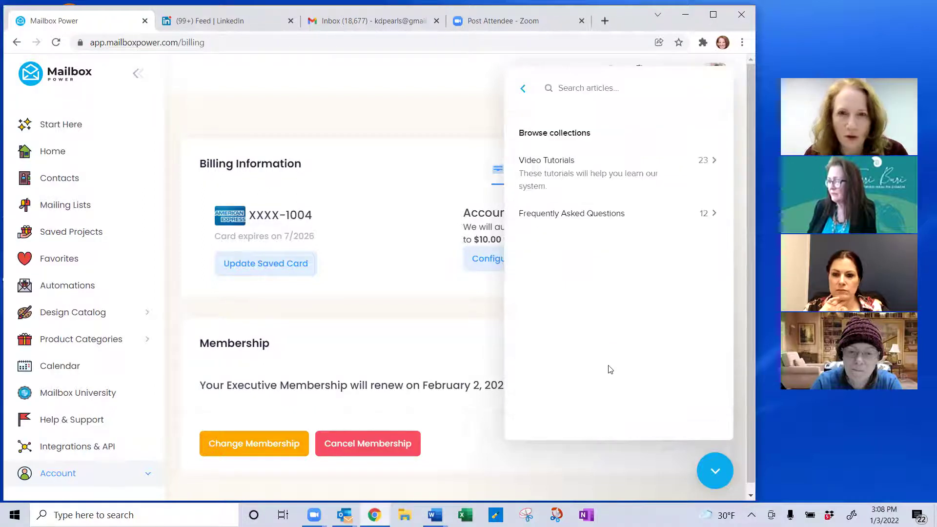
type("merge")
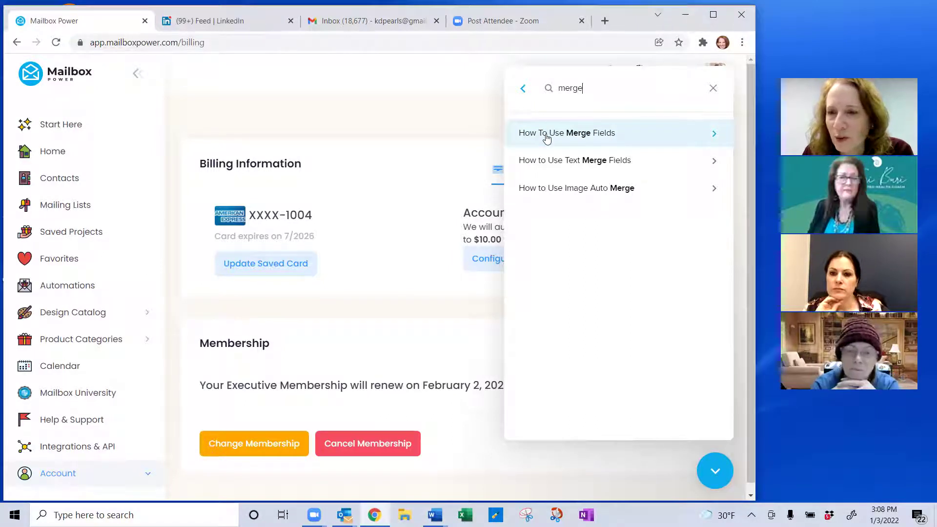
left_click(547, 138)
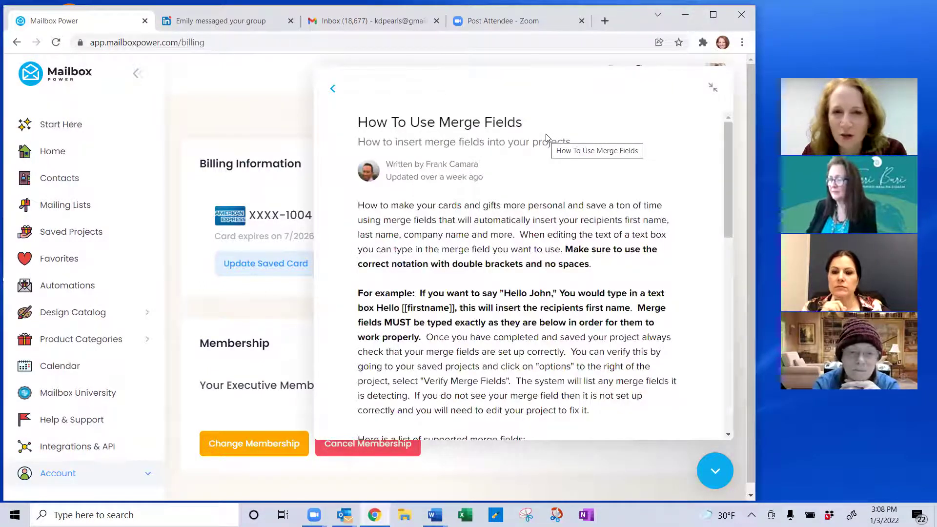
Read the article down through its list of supported merge fields, and close the support chat.
scroll(562, 219, "down", 4)
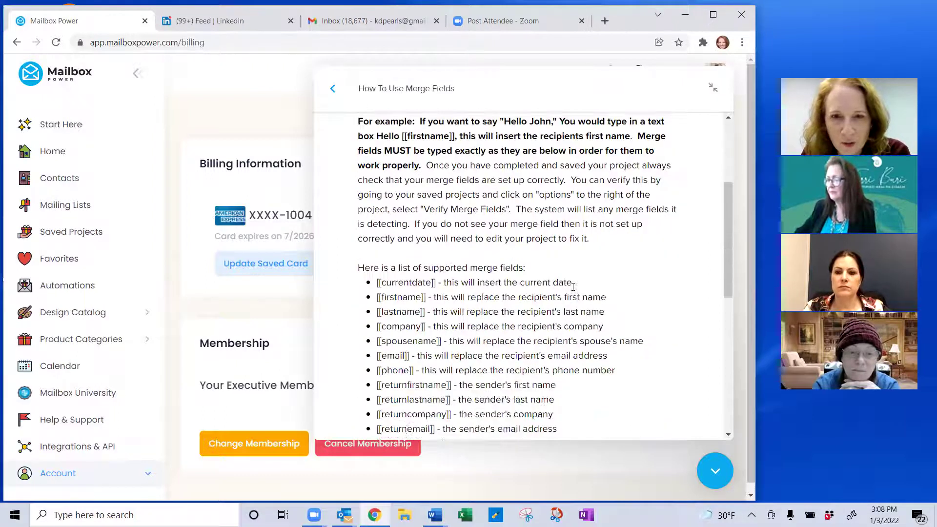
scroll(573, 287, "down", 6)
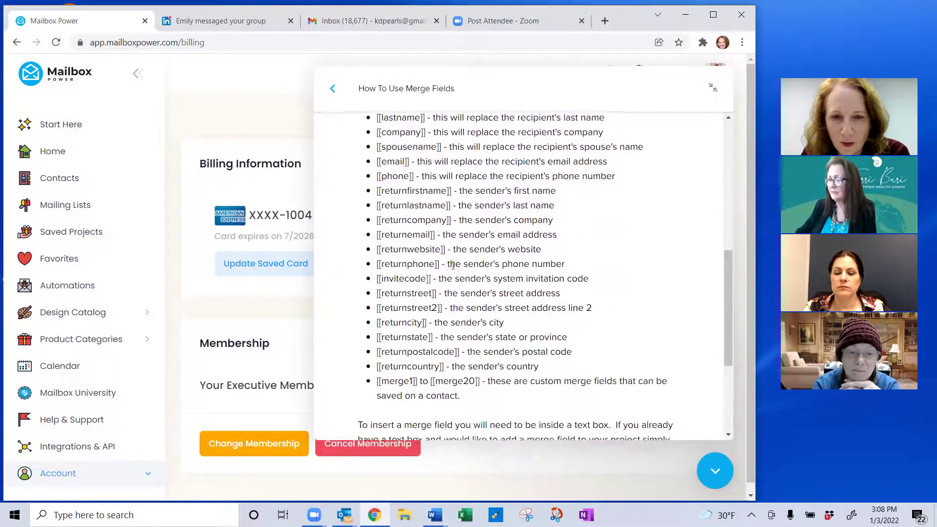
scroll(454, 298, "down", 1)
scroll(621, 278, "up", 15)
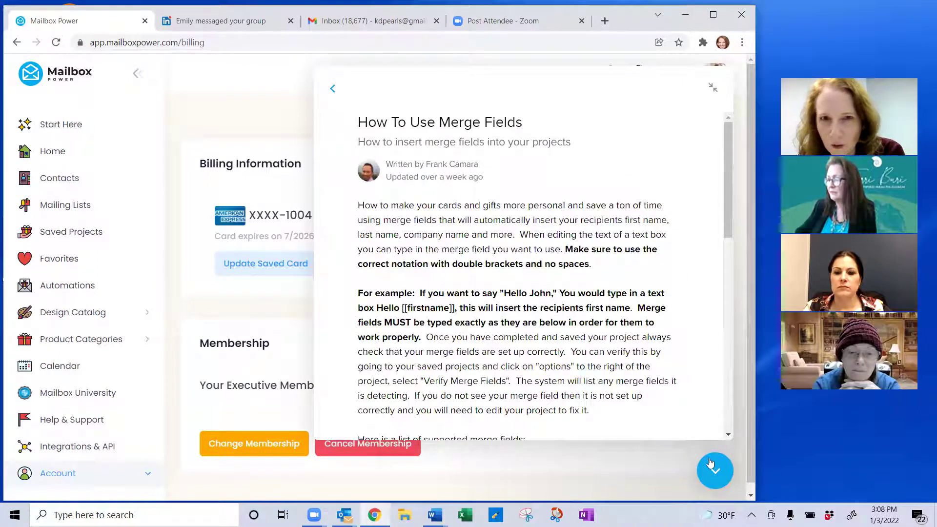
left_click(334, 89)
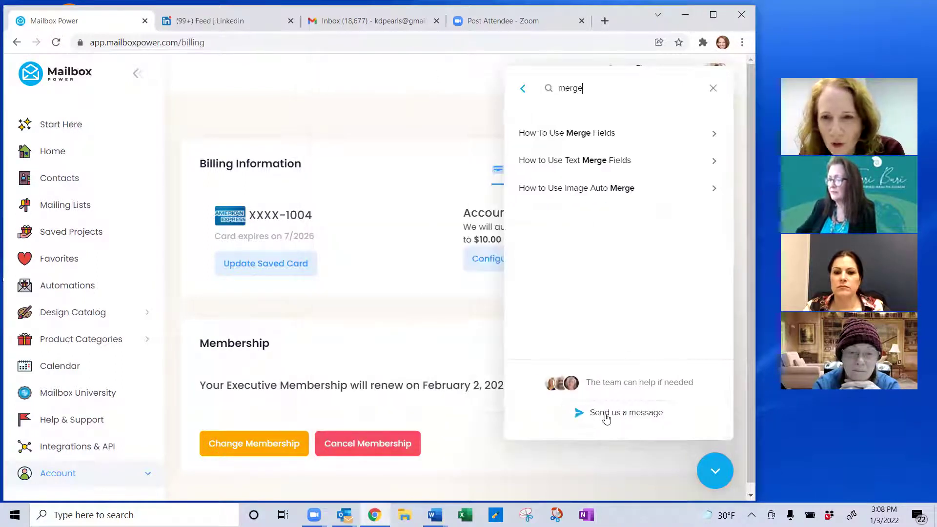
left_click(522, 88)
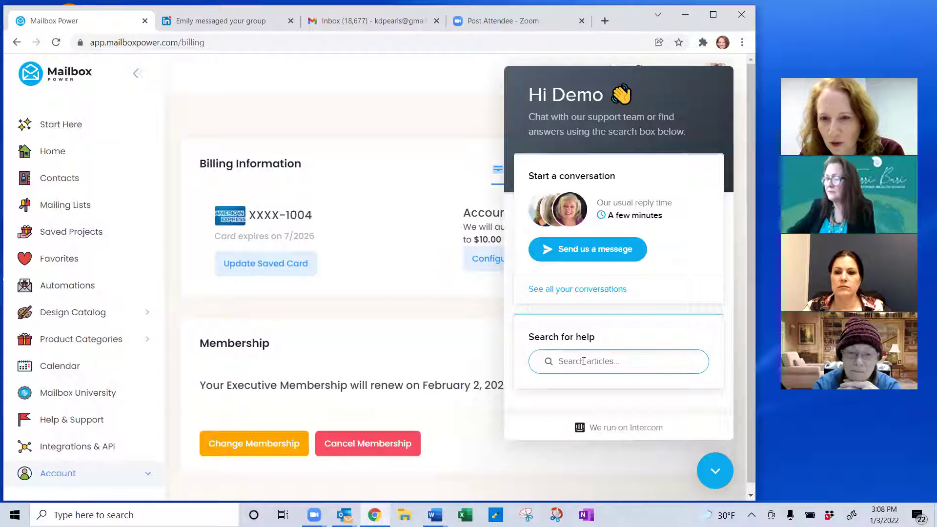
left_click(716, 472)
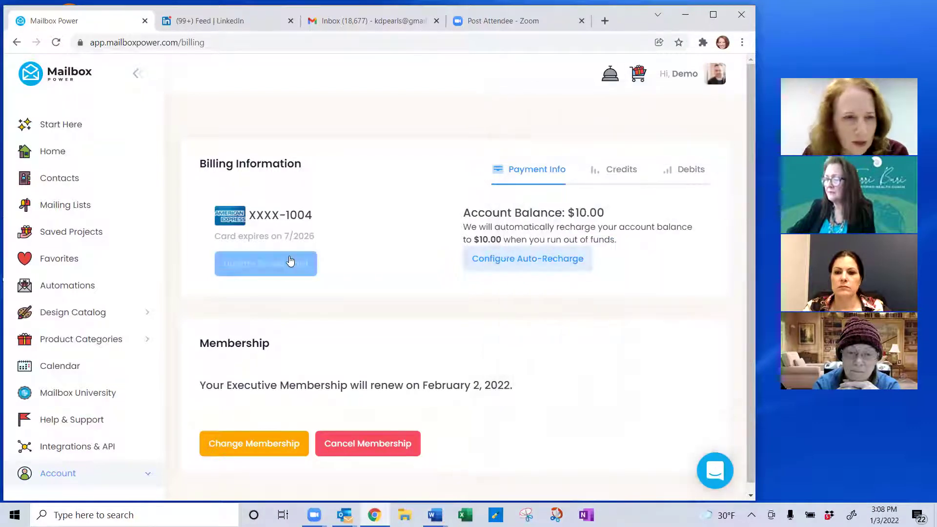
Open the Contacts page and copy the address of its link for collecting addresses.
left_click(49, 178)
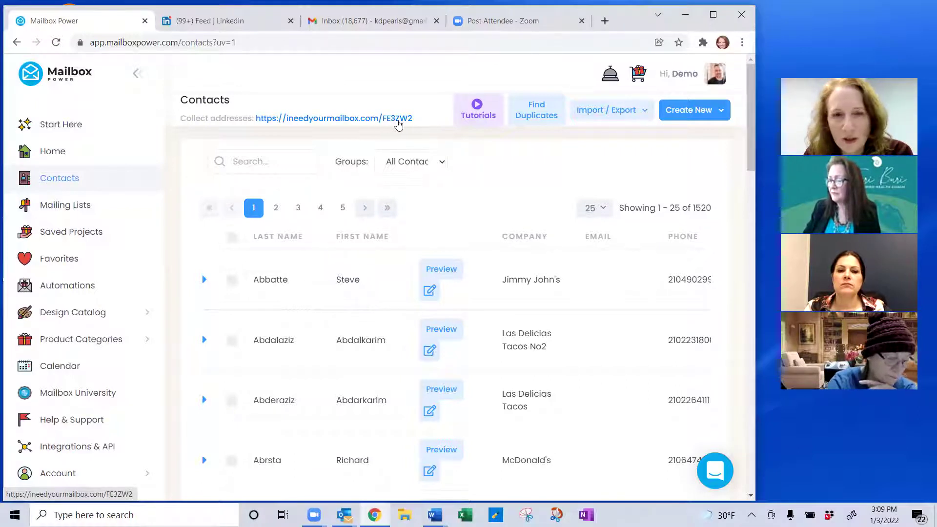
right_click(321, 121)
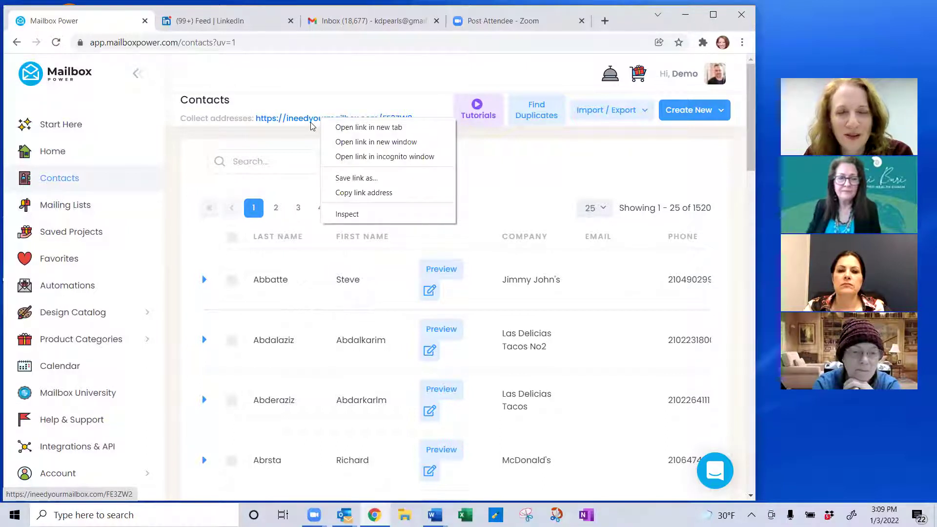
left_click(347, 192)
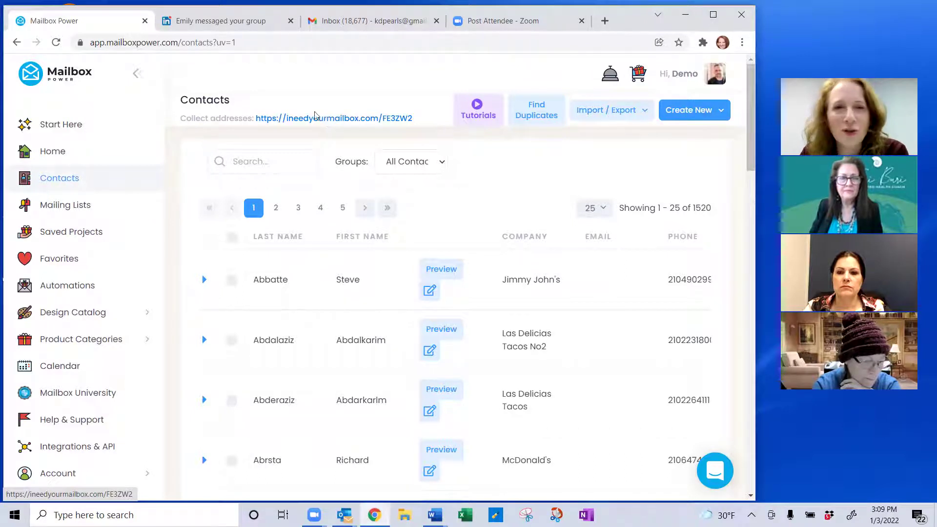
Open the address collection form, look through its name, address and contact info fields, and close it.
left_click(328, 119)
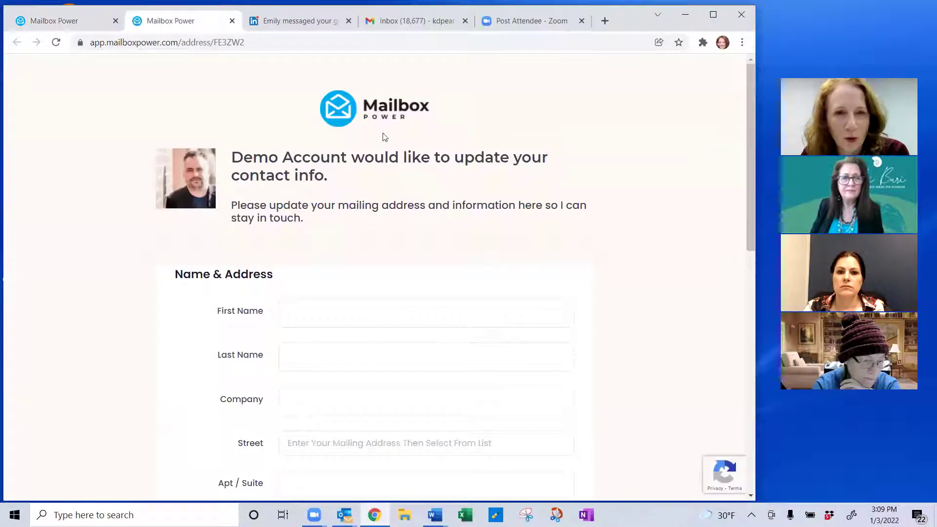
scroll(322, 183, "down", 2)
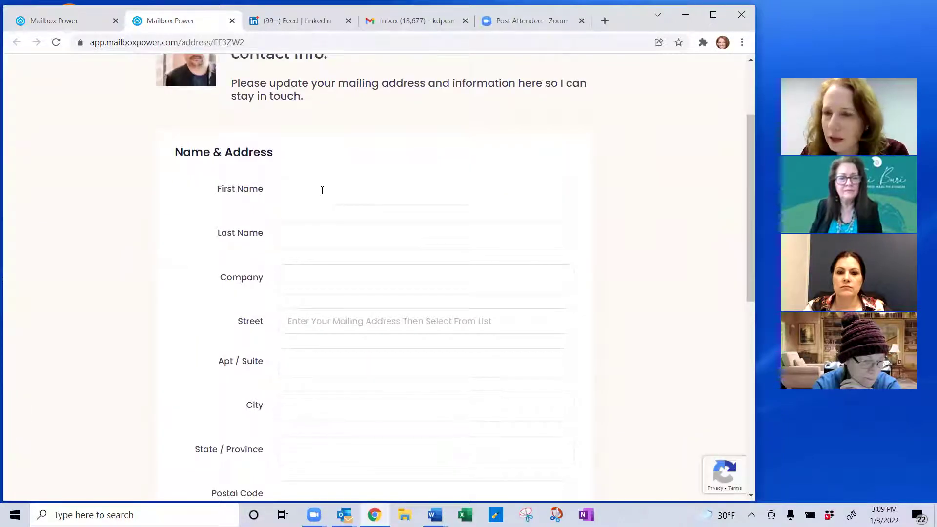
scroll(325, 196, "down", 5)
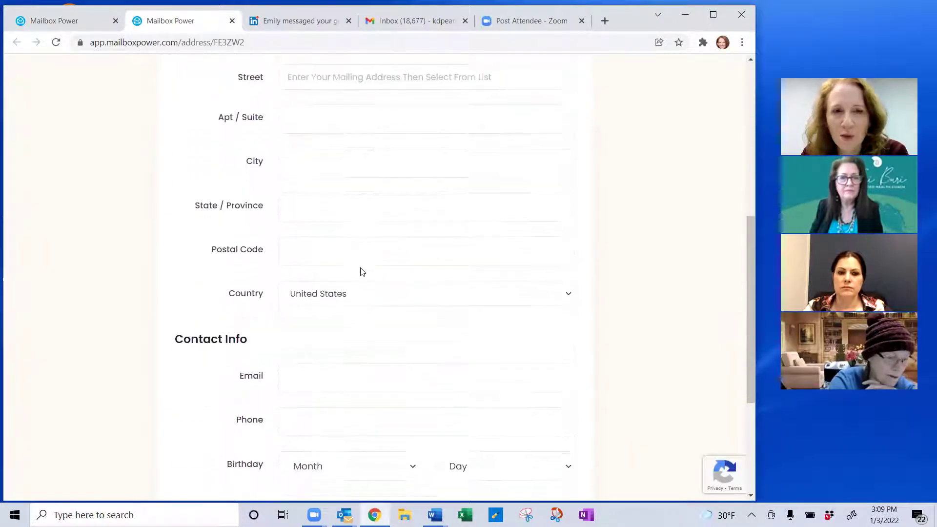
scroll(361, 273, "down", 1)
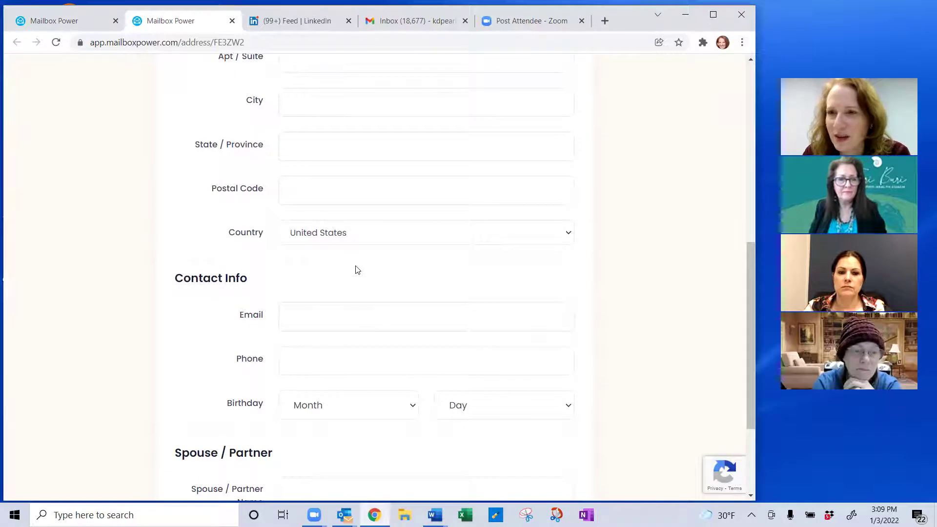
scroll(327, 245, "up", 3)
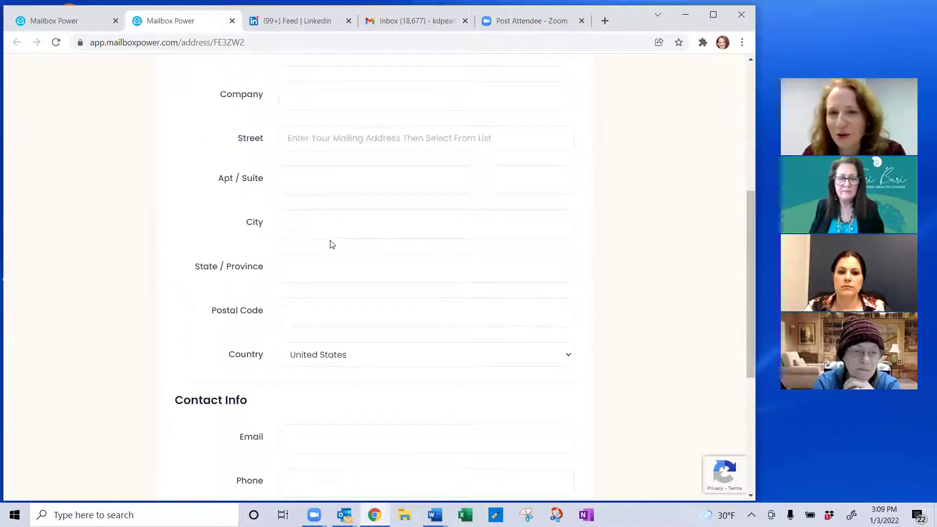
scroll(331, 239, "up", 5)
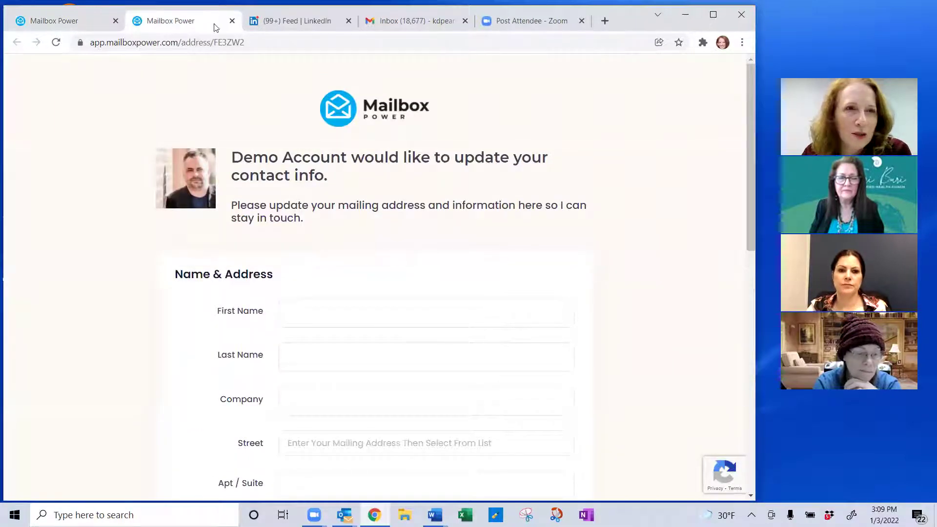
left_click(233, 21)
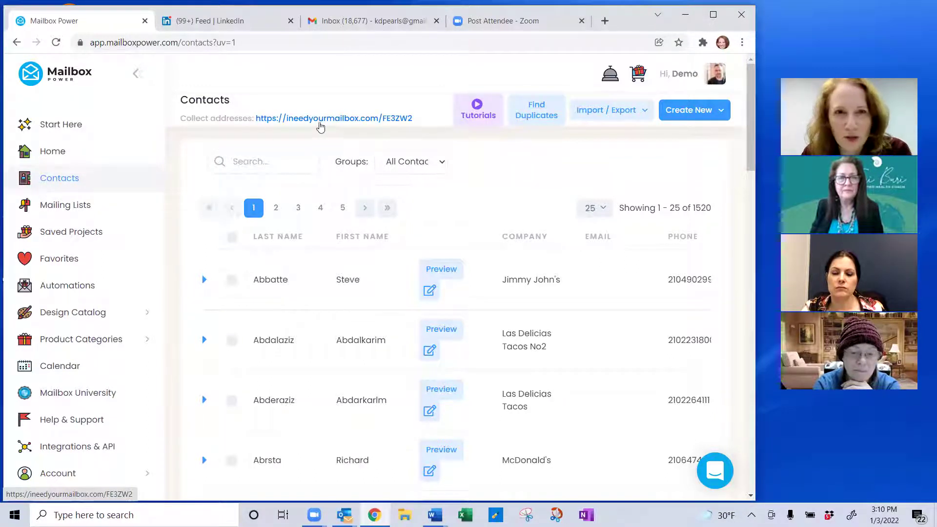
Filter the contacts to the birthday group and show the options for creating a new contact or group.
left_click(407, 162)
left_click(431, 323)
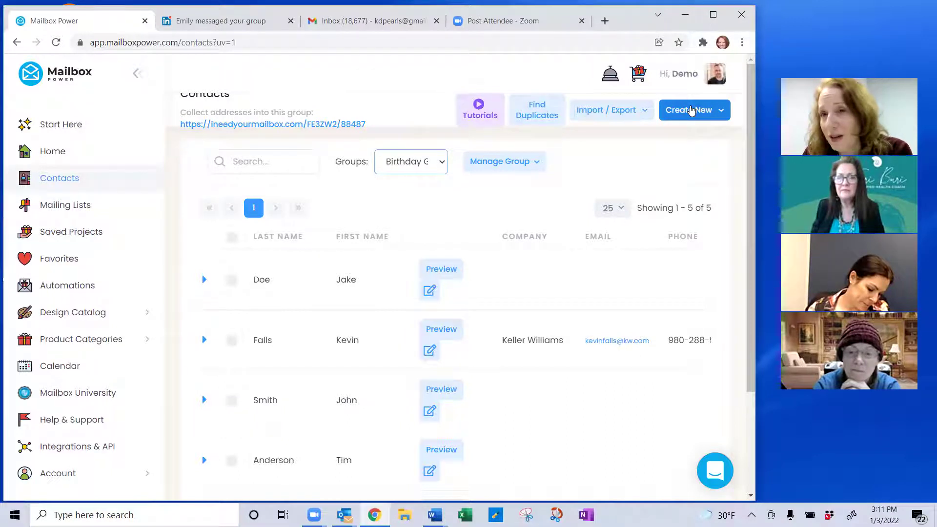
left_click(690, 110)
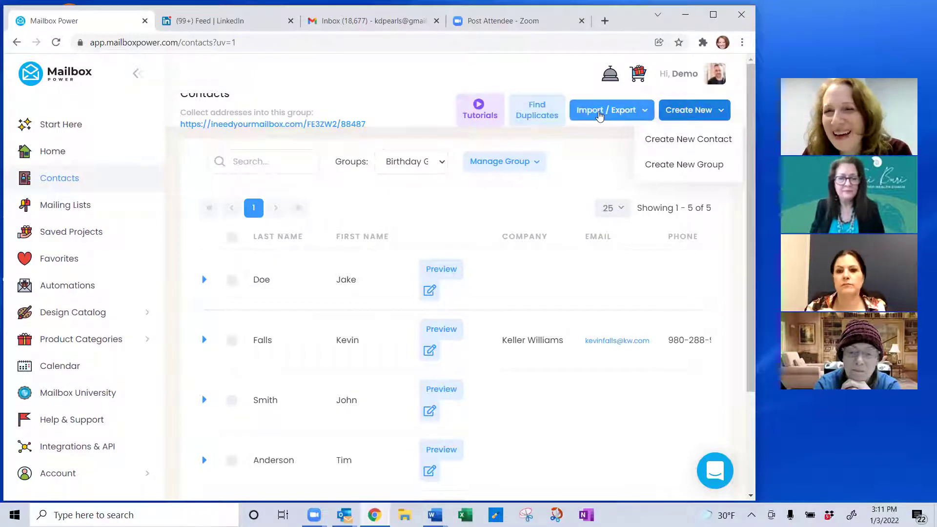
View the page for importing contacts from Excel and return to the contacts list.
left_click(599, 115)
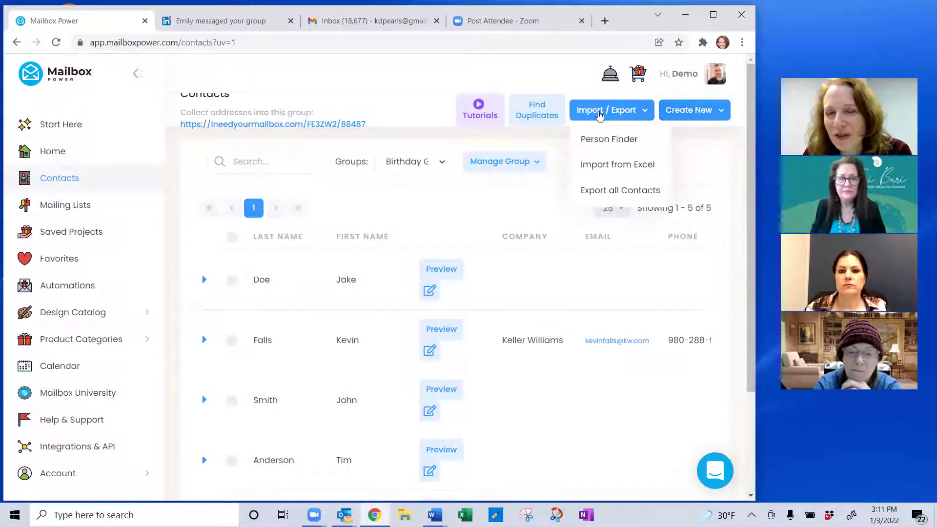
left_click(600, 165)
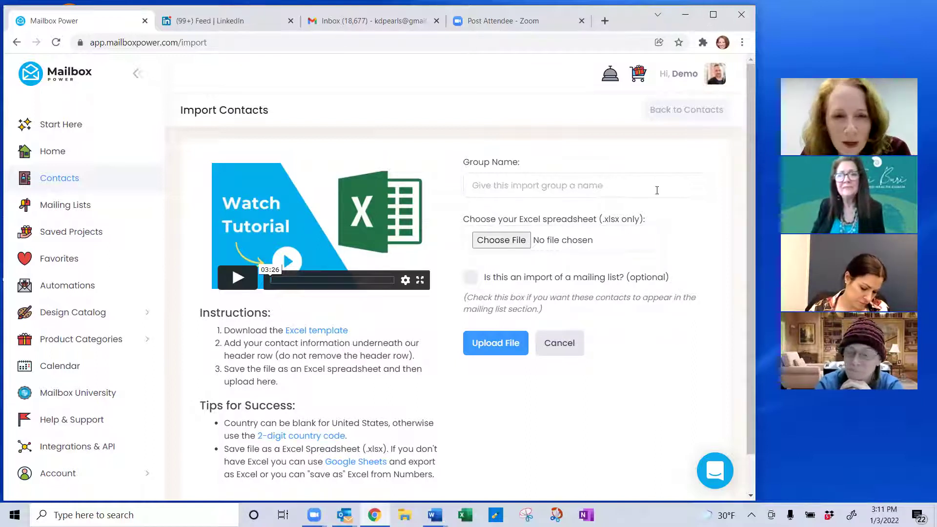
left_click(17, 43)
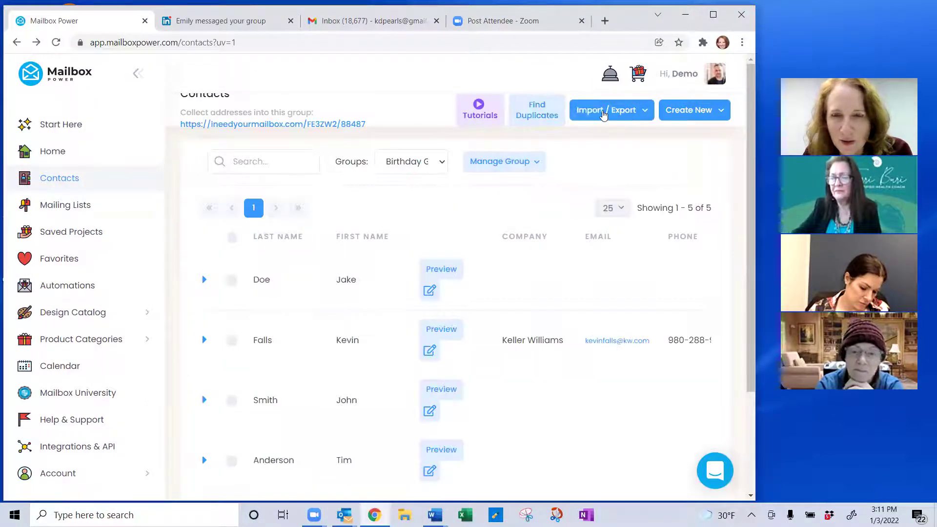
Open the Person Finder and search for an address using the person's full name, city and state.
left_click(604, 113)
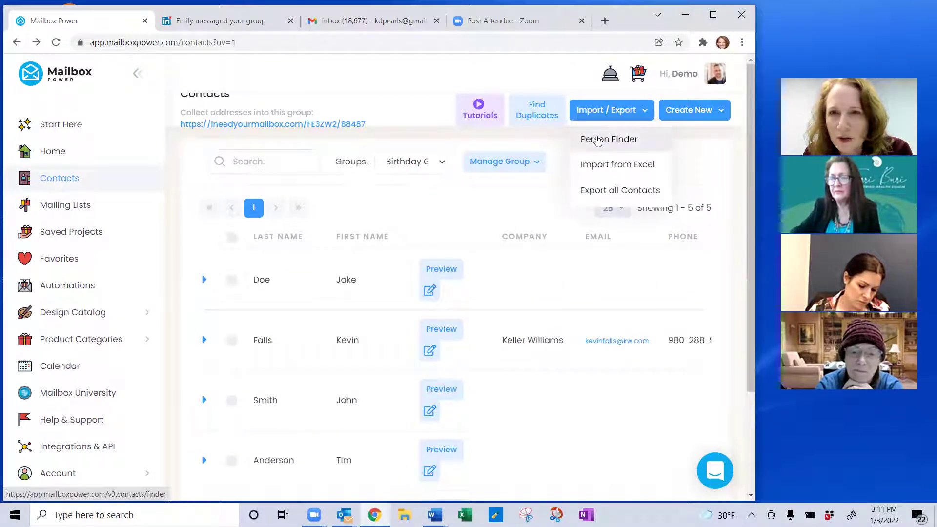
left_click(599, 141)
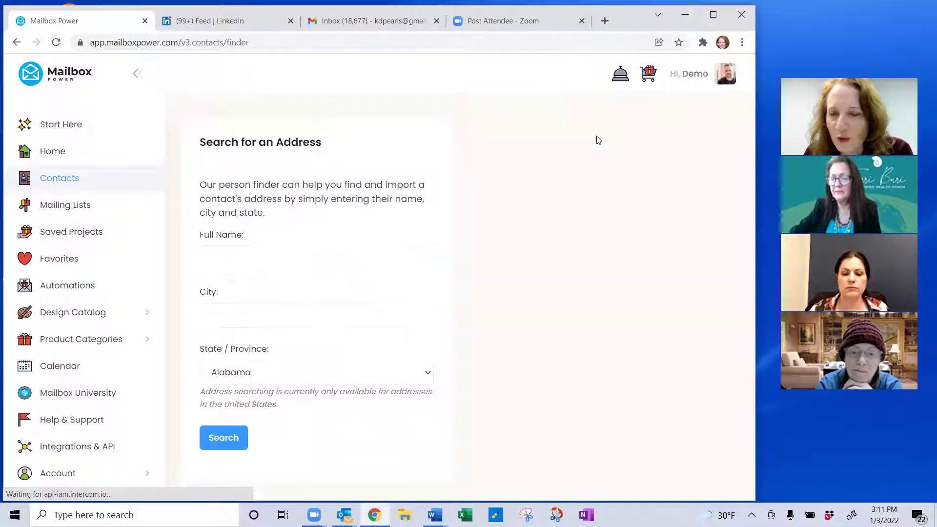
left_click(245, 258)
type("Kim")
key("Down")
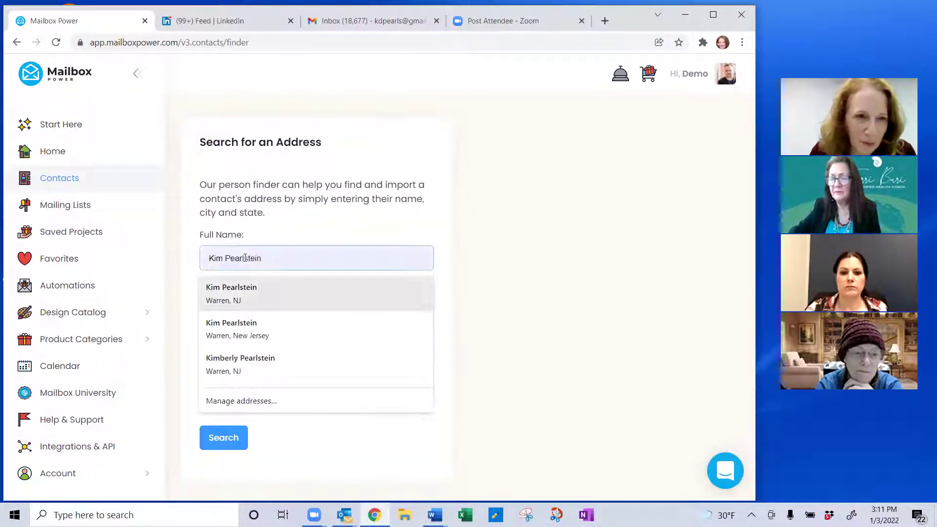
key("Return")
key("Tab")
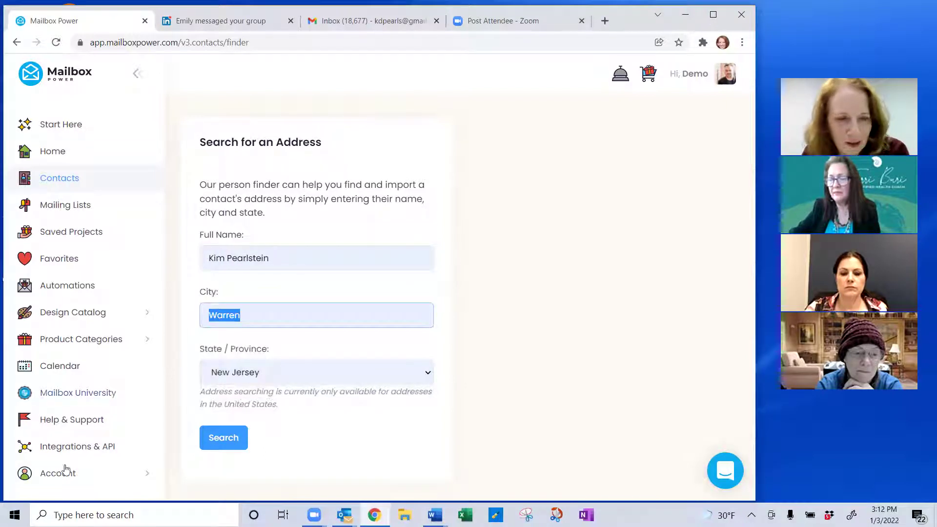
left_click(218, 439)
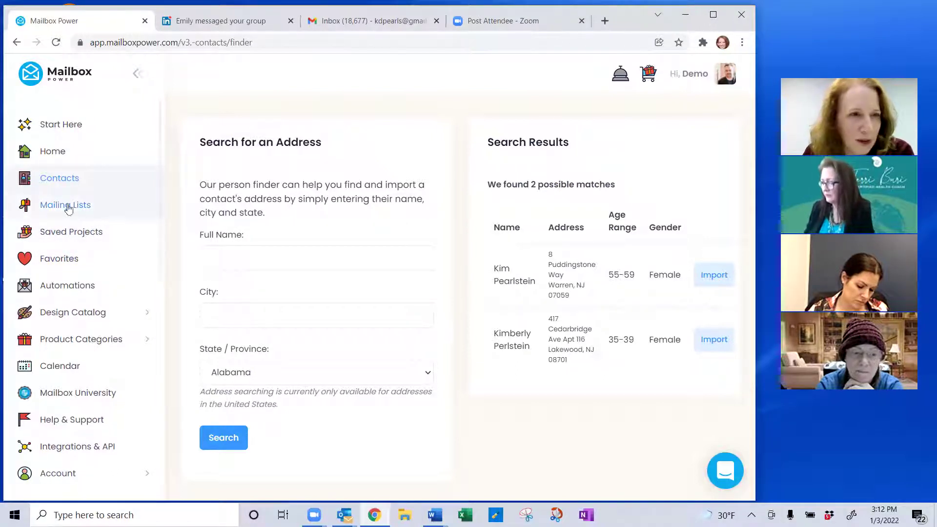
From the Mailing Lists page, start a custom mailing list order that targets all individuals.
left_click(51, 206)
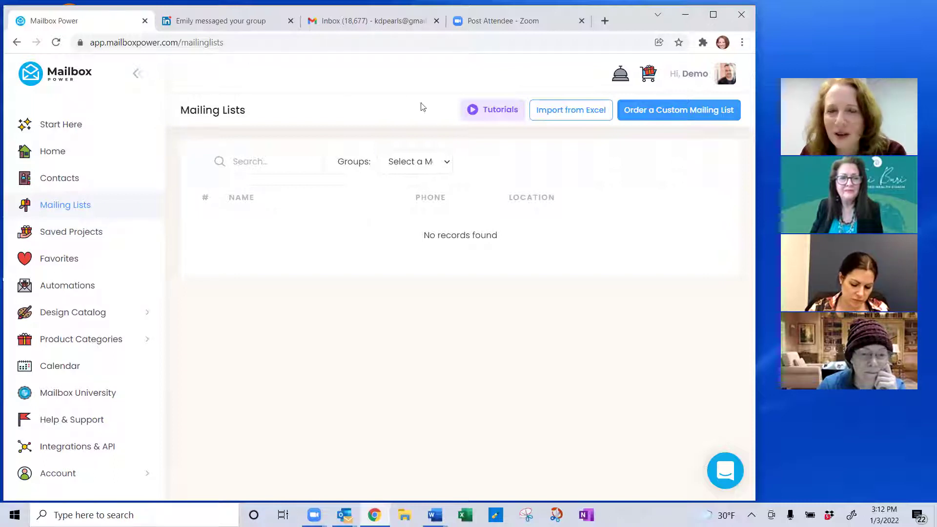
left_click(686, 114)
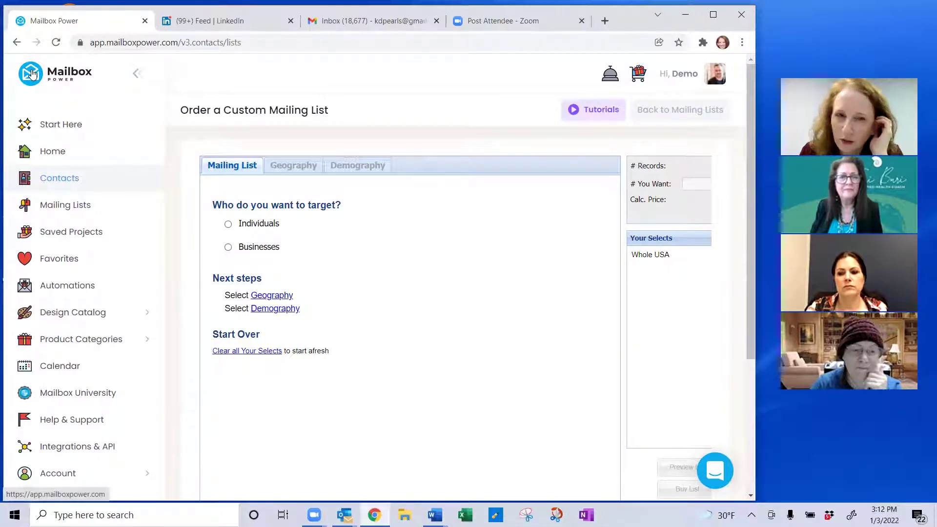
mouse_move(261, 251)
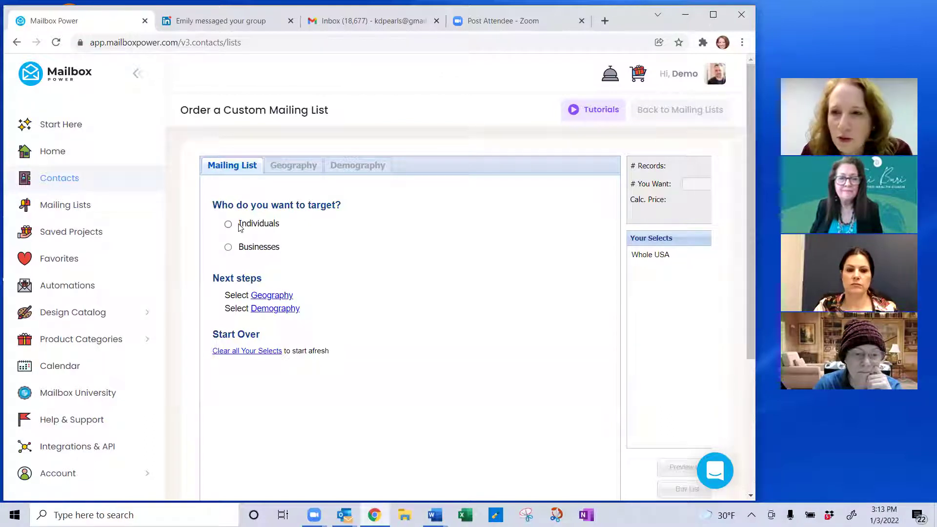
left_click(240, 225)
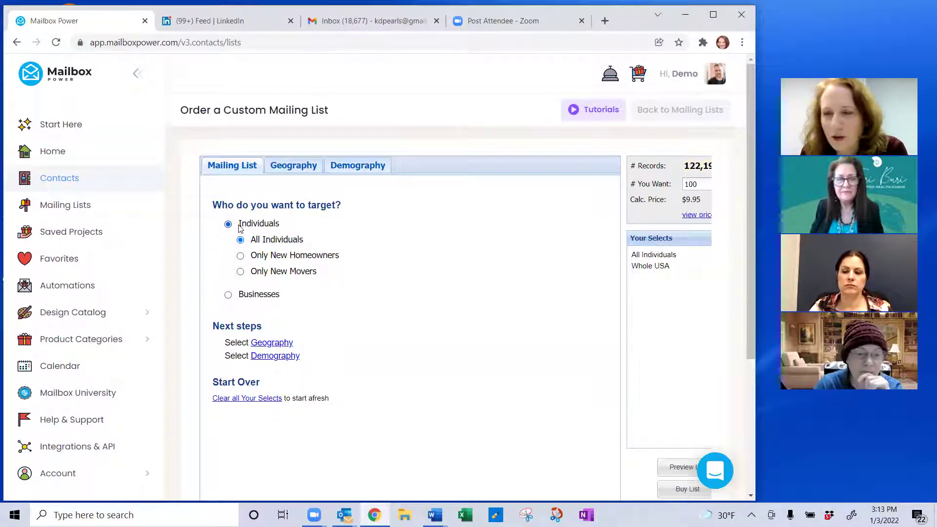
mouse_move(335, 238)
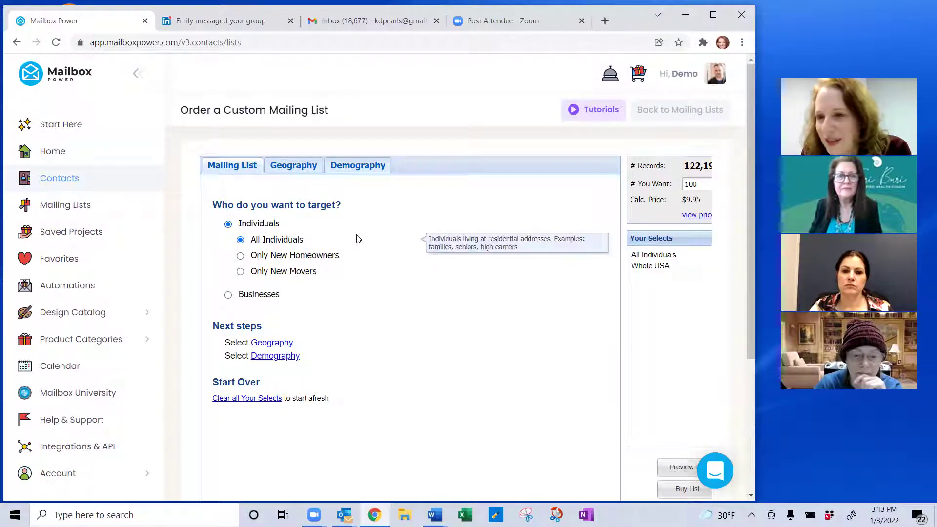
Limit the mailing list's geography to the zip code 32533 instead of the whole USA.
left_click(292, 165)
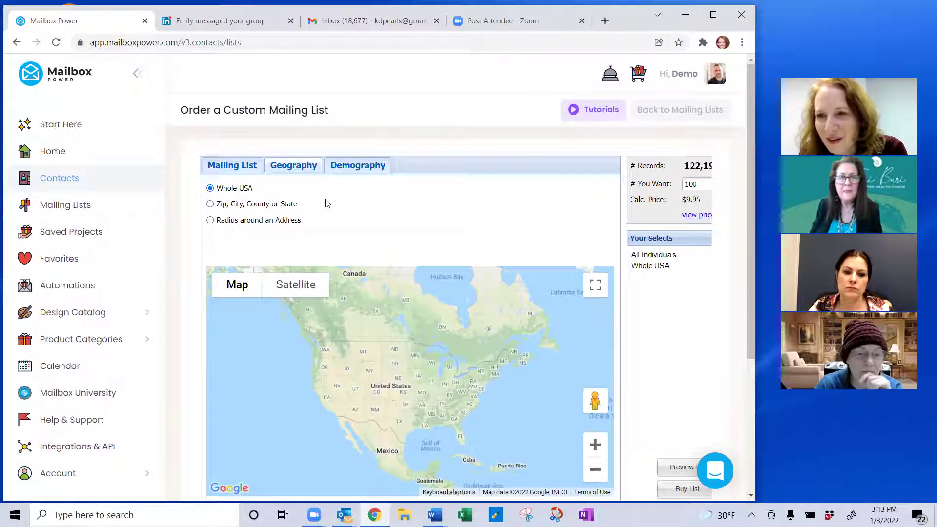
left_click(211, 204)
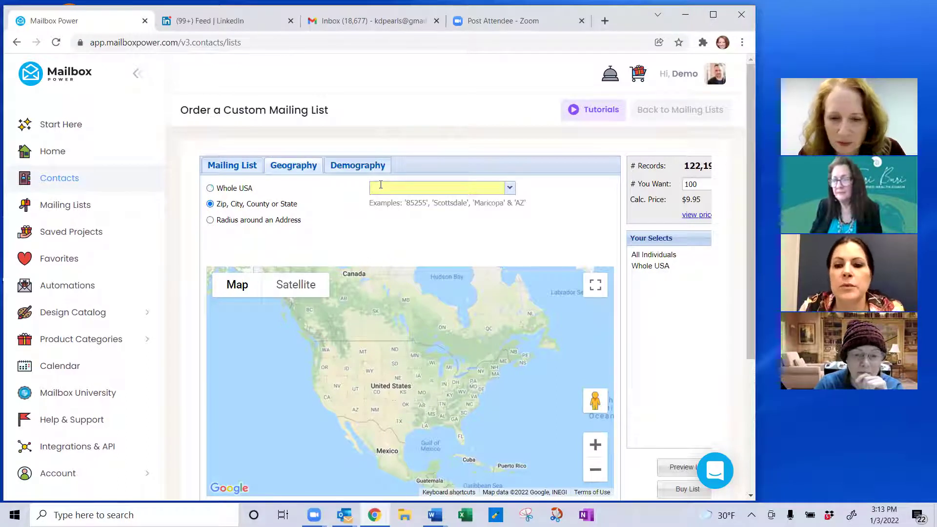
type("32533")
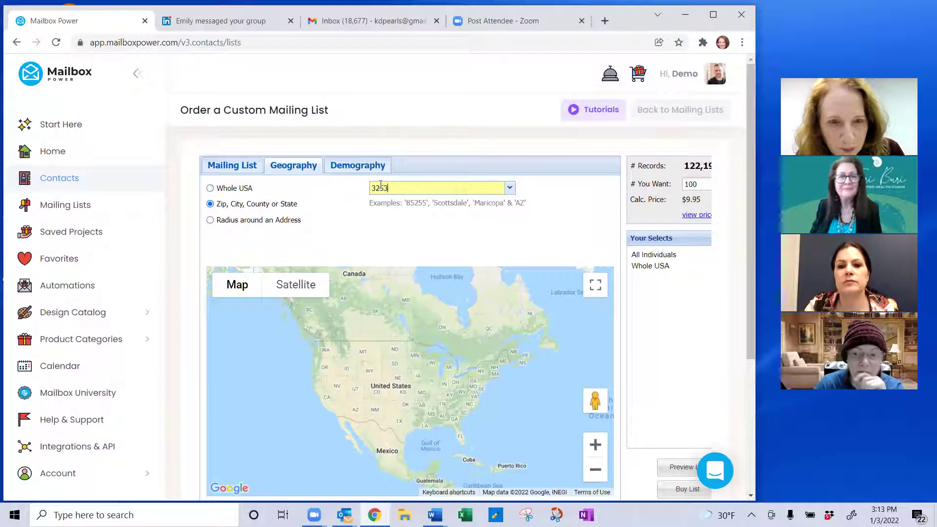
left_click(390, 201)
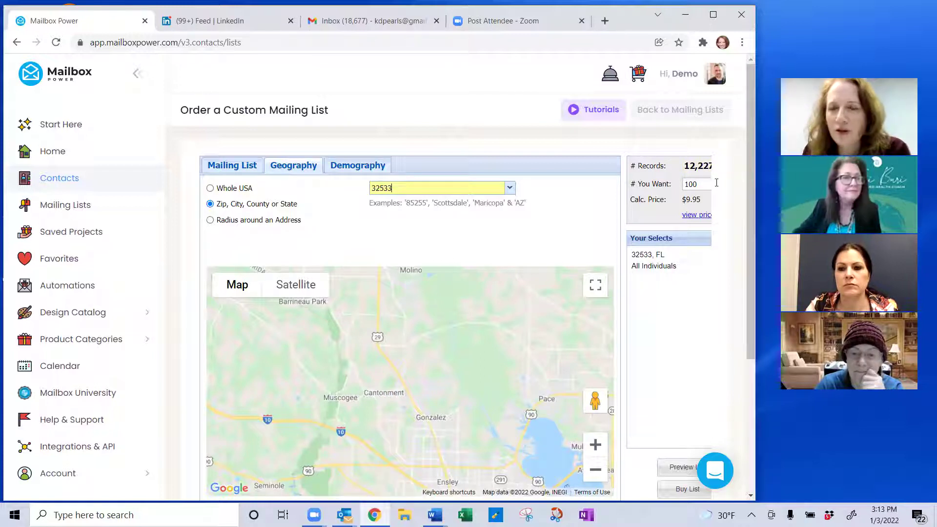
left_click_drag(756, 182, 784, 182)
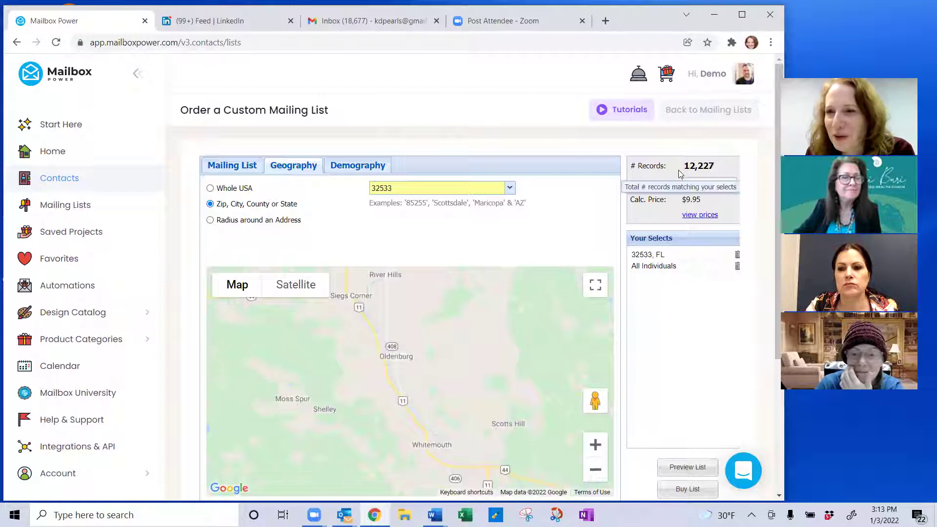
Open the demographic filters for the mailing list and look through the available age options.
left_click(342, 168)
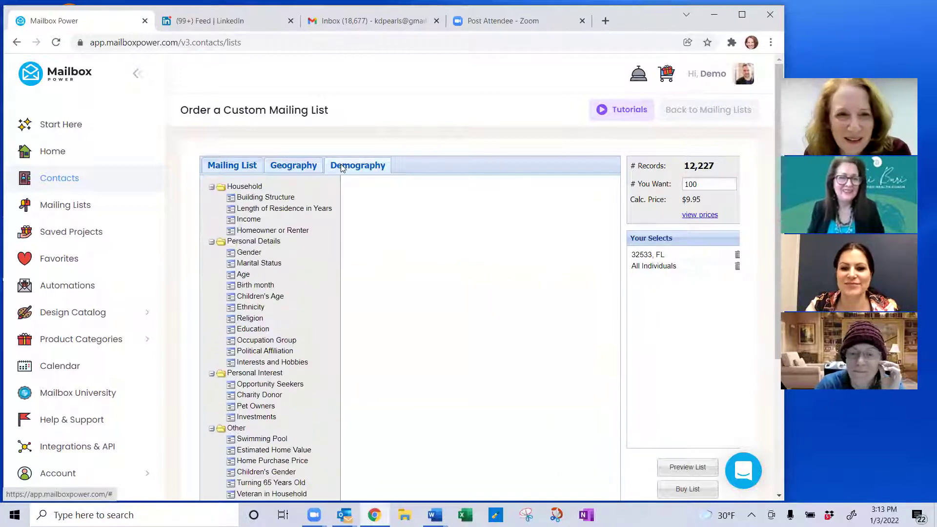
scroll(256, 214, "down", 1)
scroll(249, 185, "up", 1)
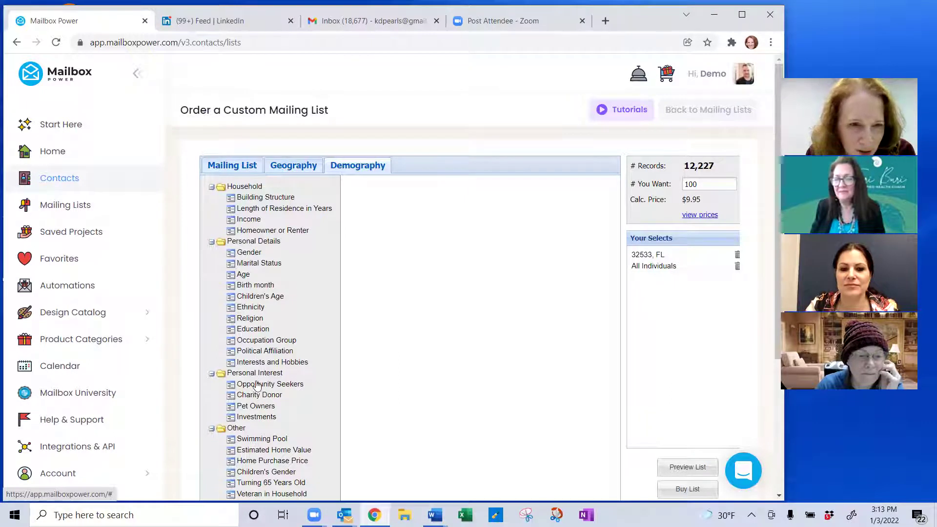
left_click(244, 275)
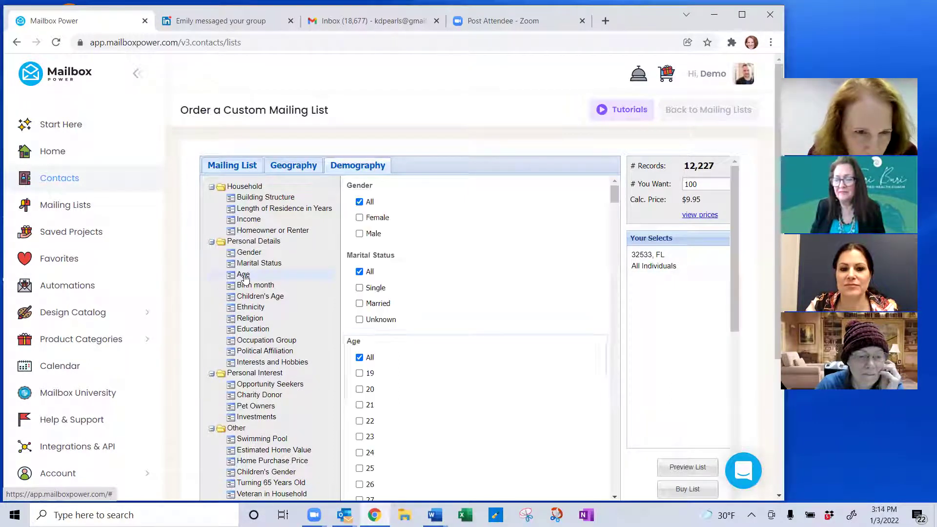
scroll(455, 378, "down", 12)
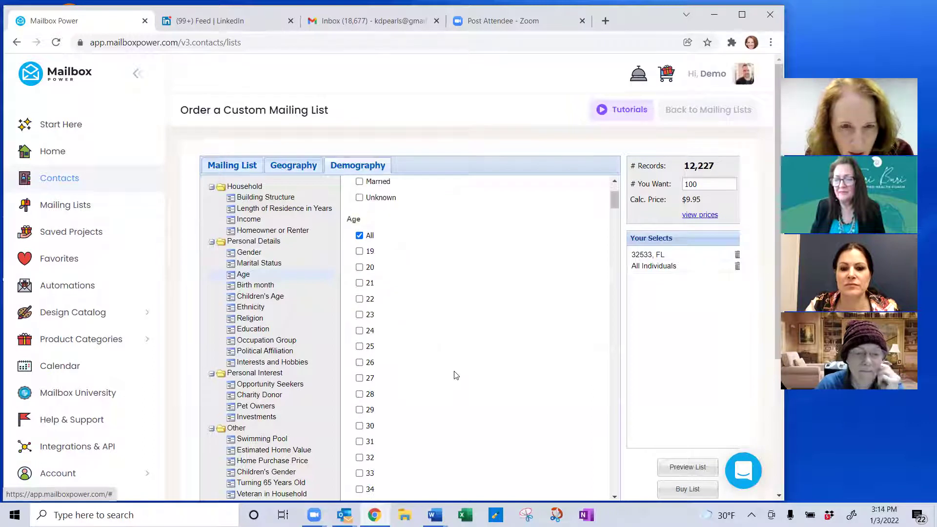
scroll(453, 366, "down", 3)
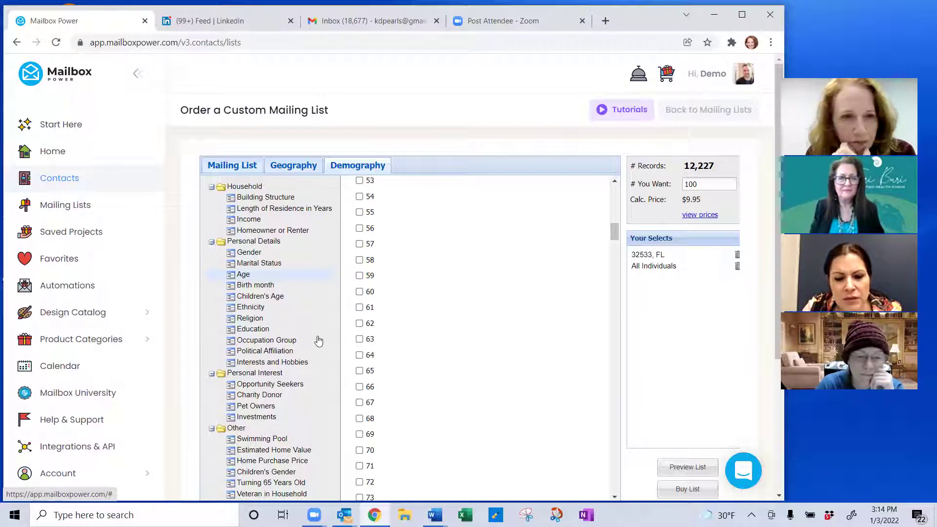
Restrict the list to people turning 65 years old in April, May, June and July 2022.
scroll(238, 420, "down", 2)
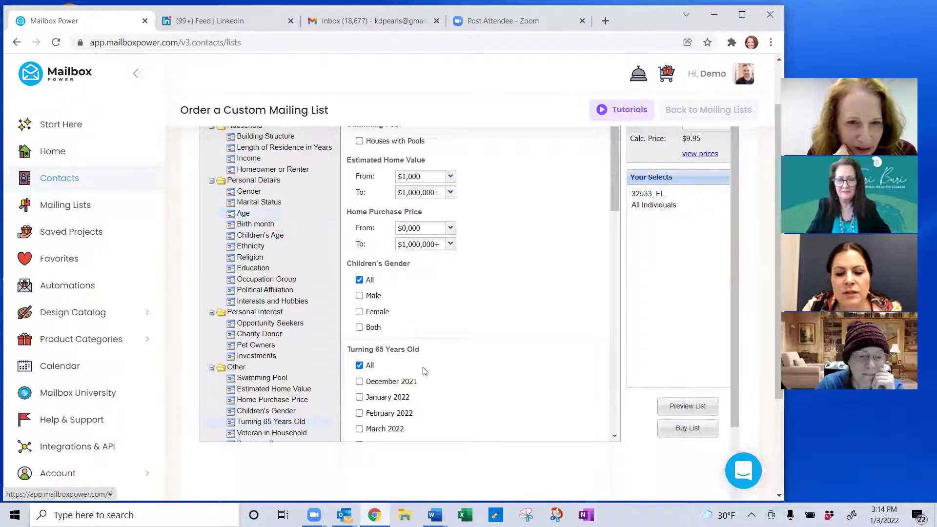
scroll(449, 368, "down", 1)
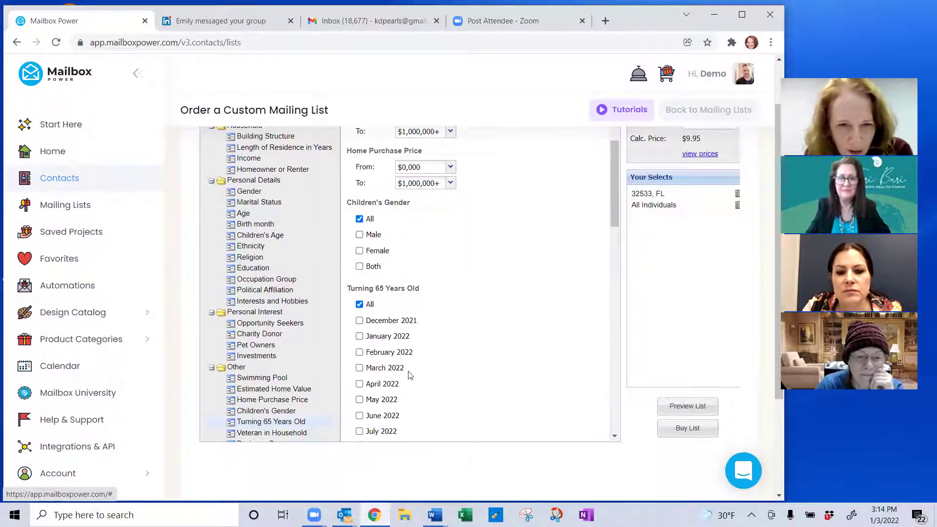
left_click(359, 384)
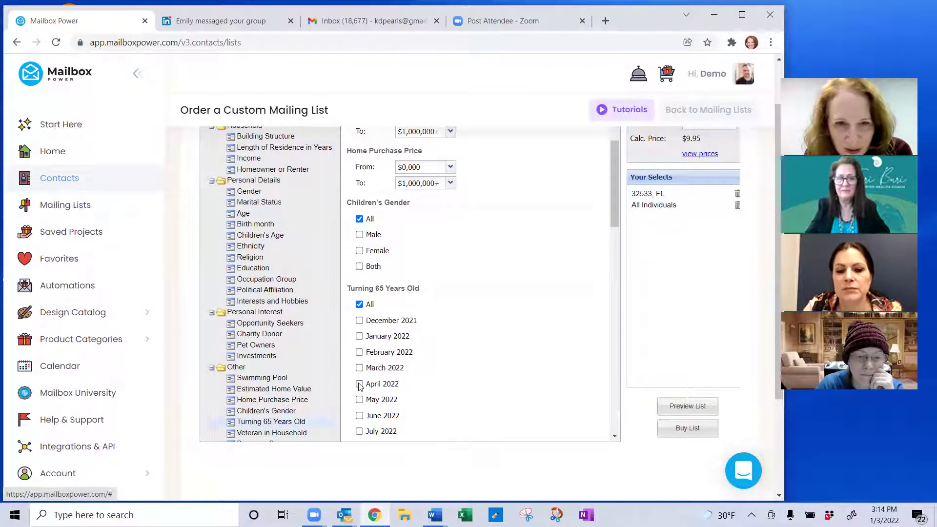
left_click(359, 399)
left_click(359, 415)
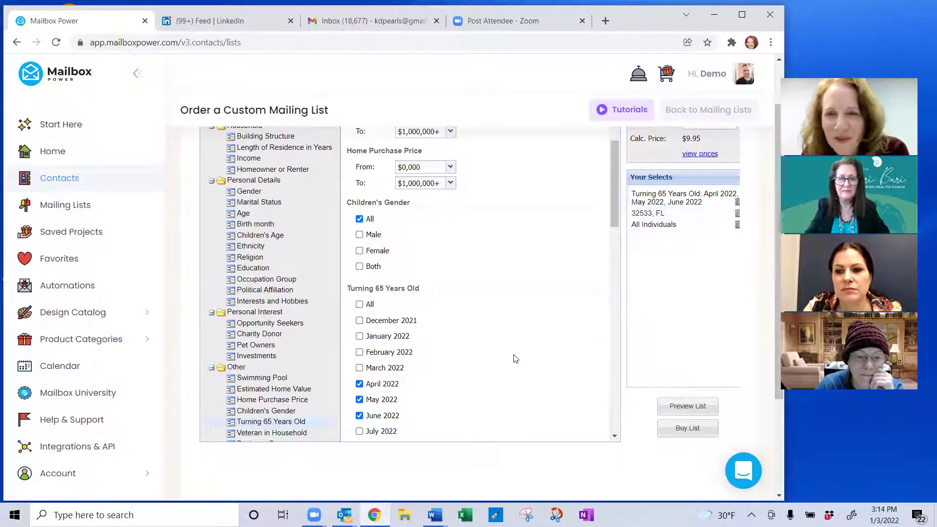
scroll(557, 310, "up", 3)
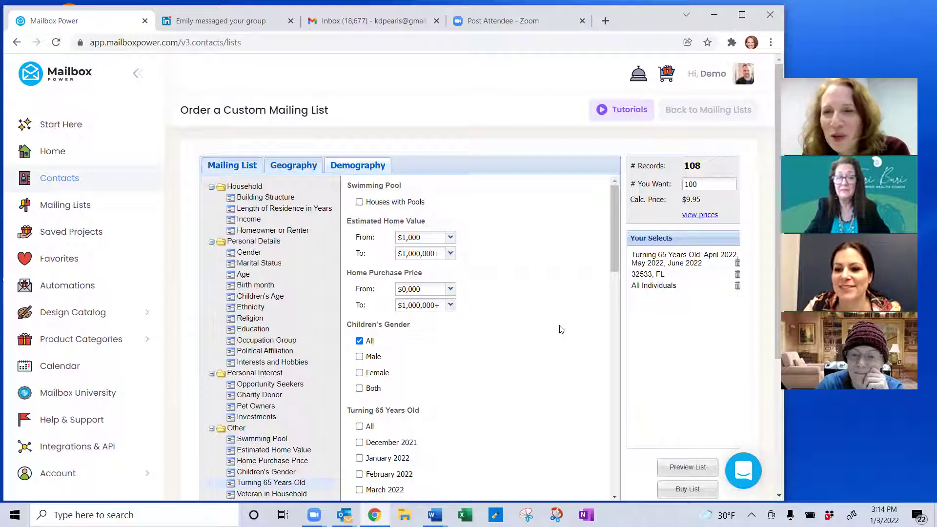
scroll(508, 379, "down", 3)
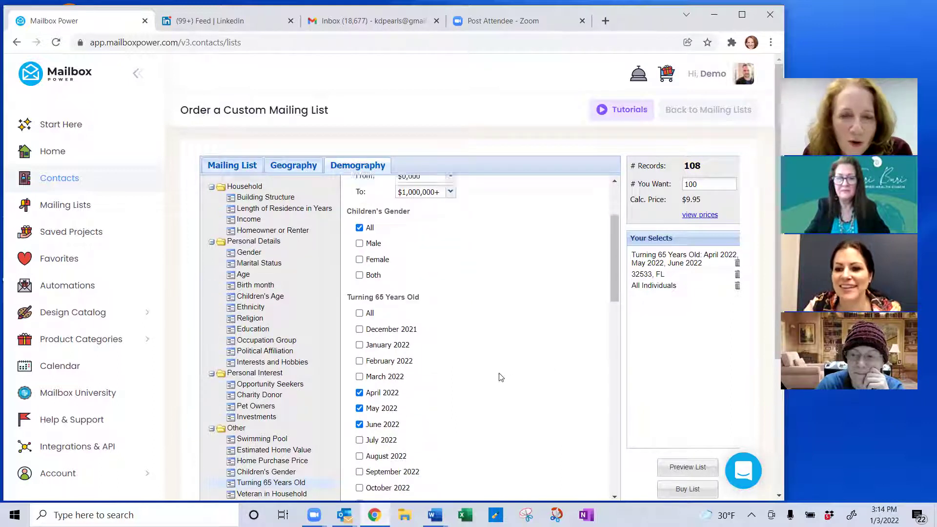
left_click(360, 431)
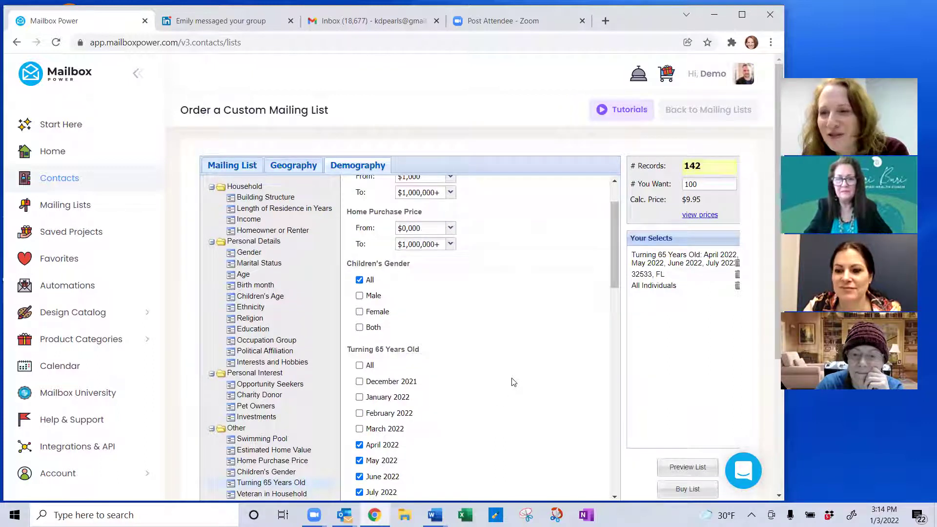
Set the number of records wanted in the mailing list order to 142.
double_click(707, 184)
type("1")
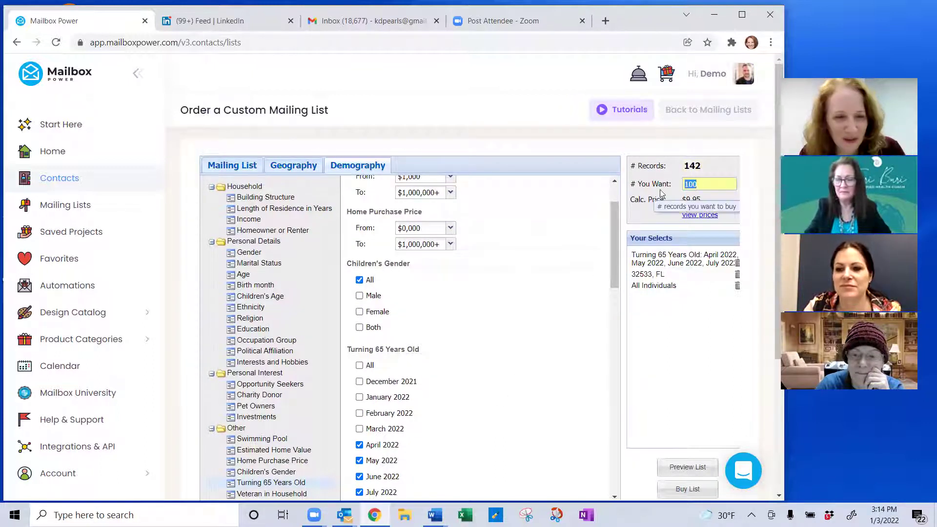
type("42")
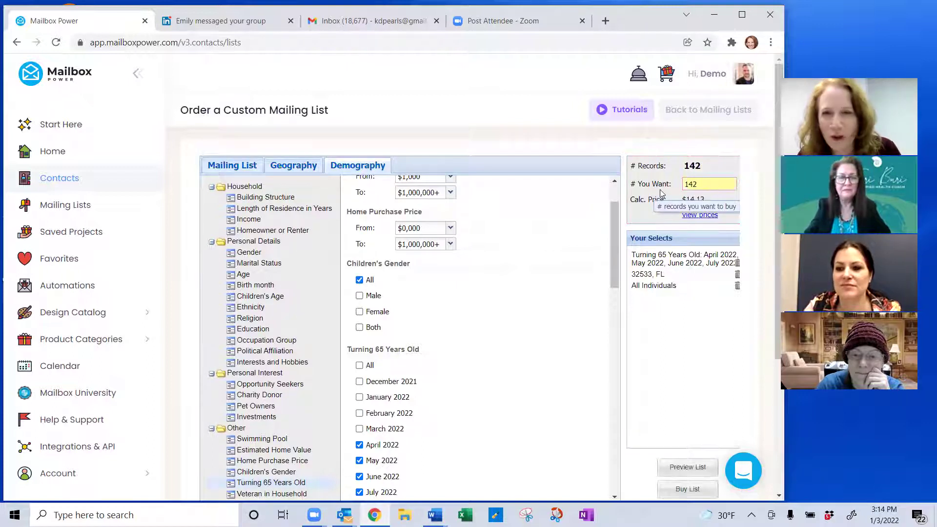
key("Tab")
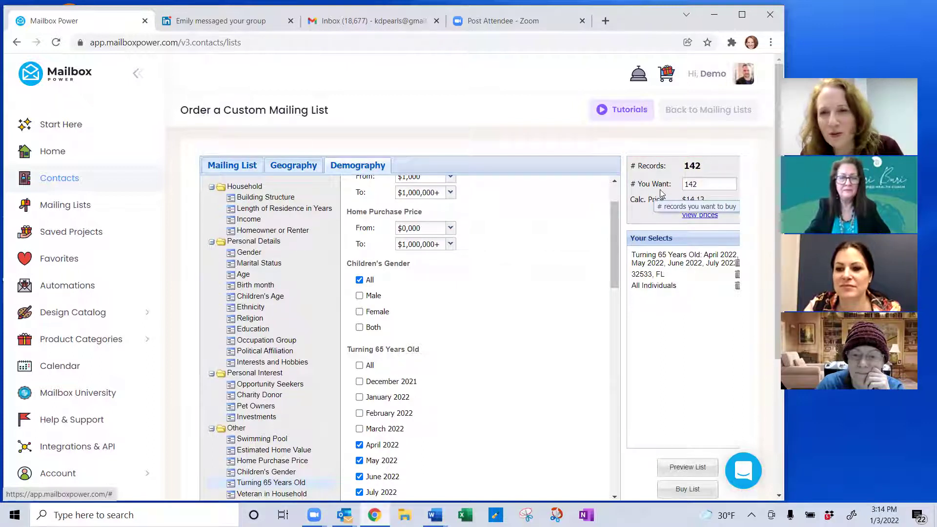
left_click(705, 182)
left_click(565, 323)
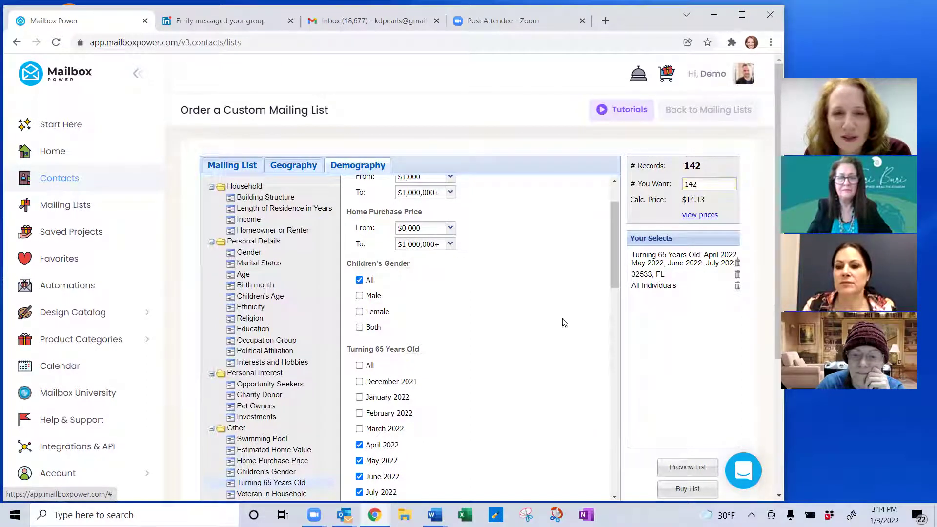
left_click(706, 185)
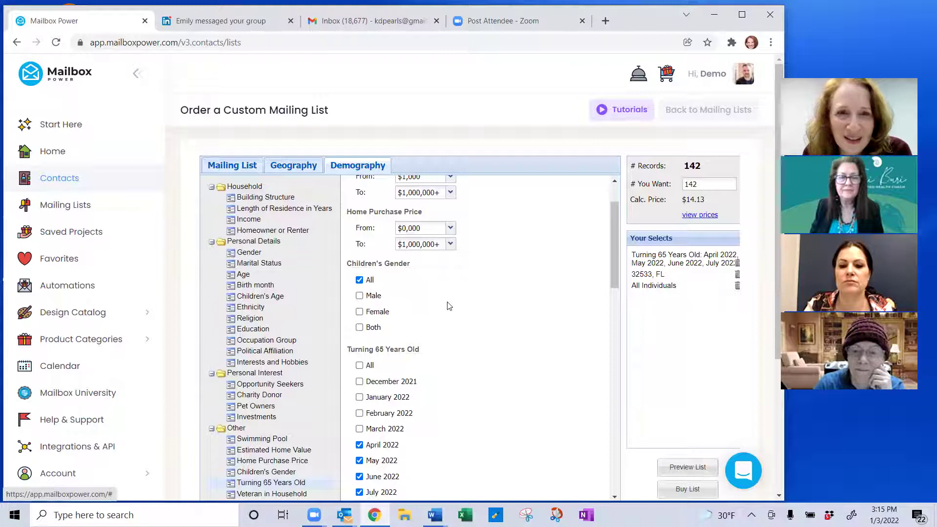
scroll(354, 195, "up", 2)
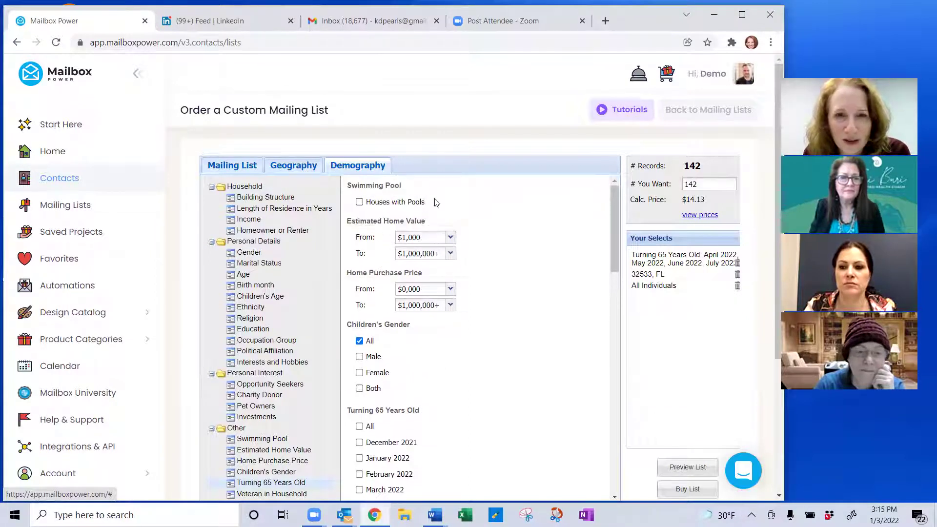
scroll(263, 337, "down", 3)
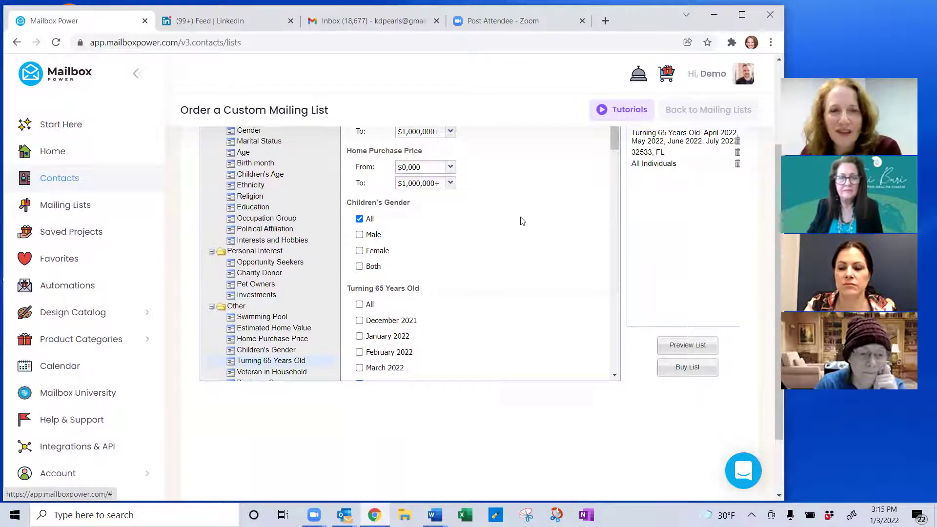
scroll(523, 221, "up", 3)
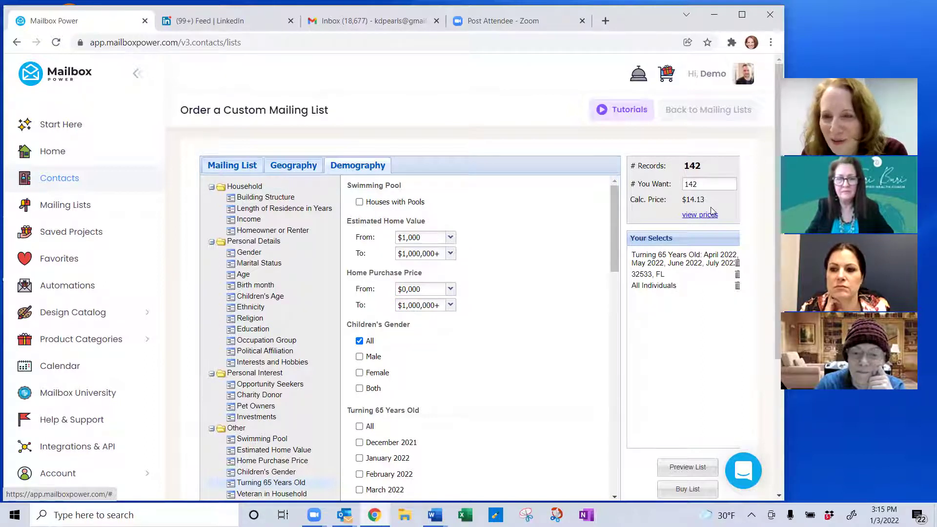
scroll(625, 366, "down", 1)
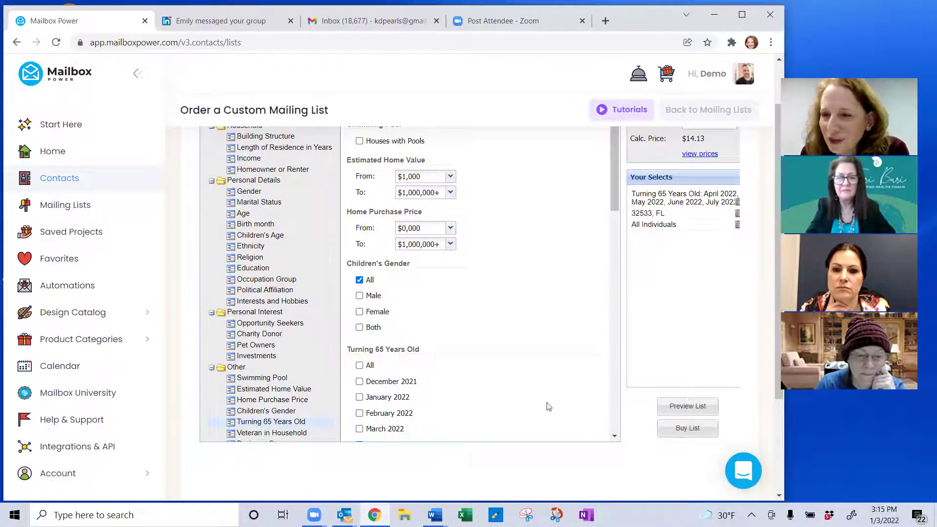
scroll(322, 253, "up", 2)
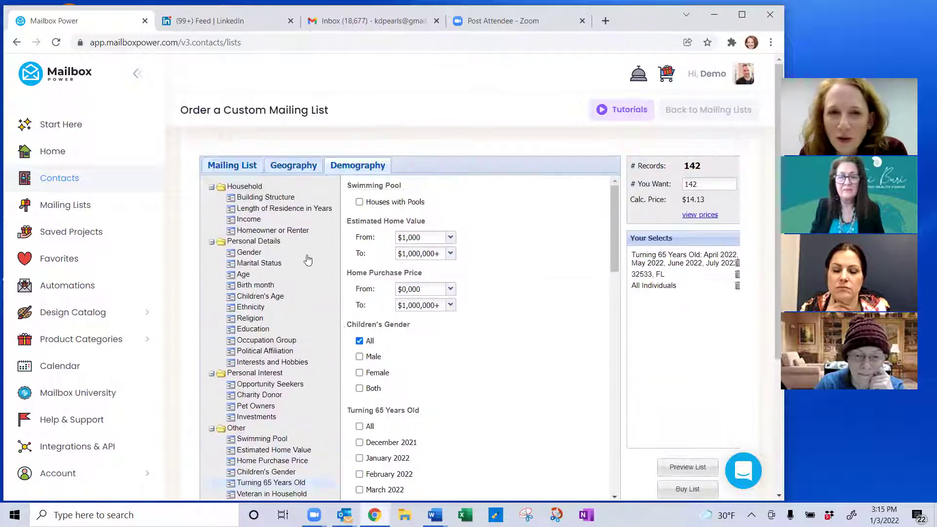
Preview the mailing list, look through its sample rows and close the preview.
scroll(557, 332, "down", 3)
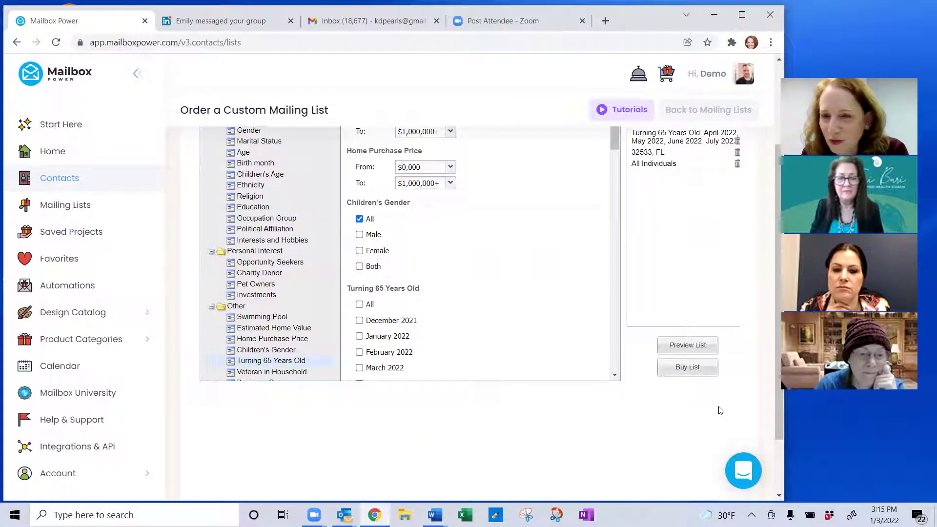
left_click(683, 346)
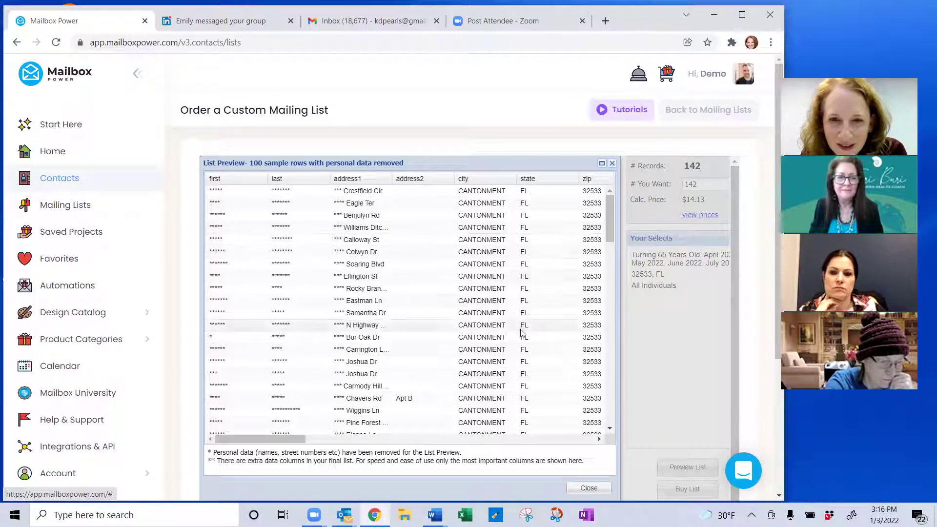
scroll(488, 350, "down", 5)
scroll(485, 351, "down", 8)
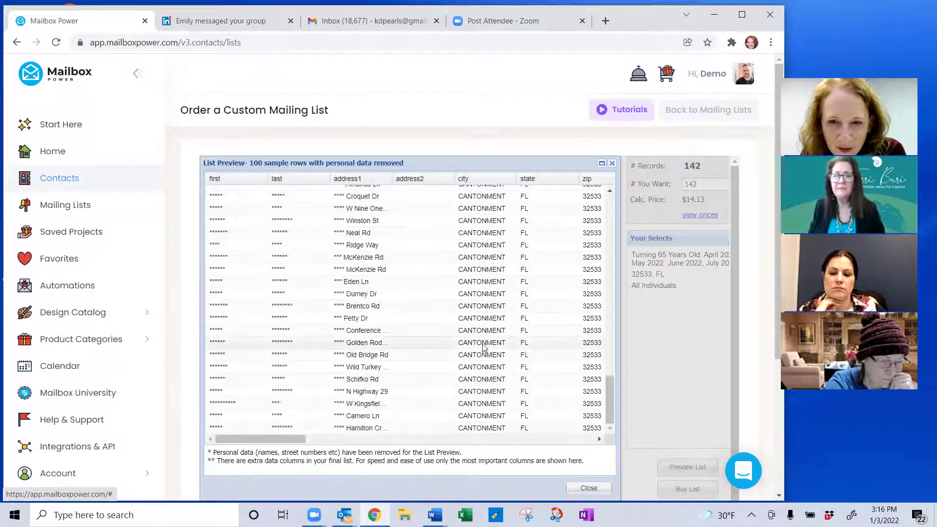
scroll(484, 350, "up", 10)
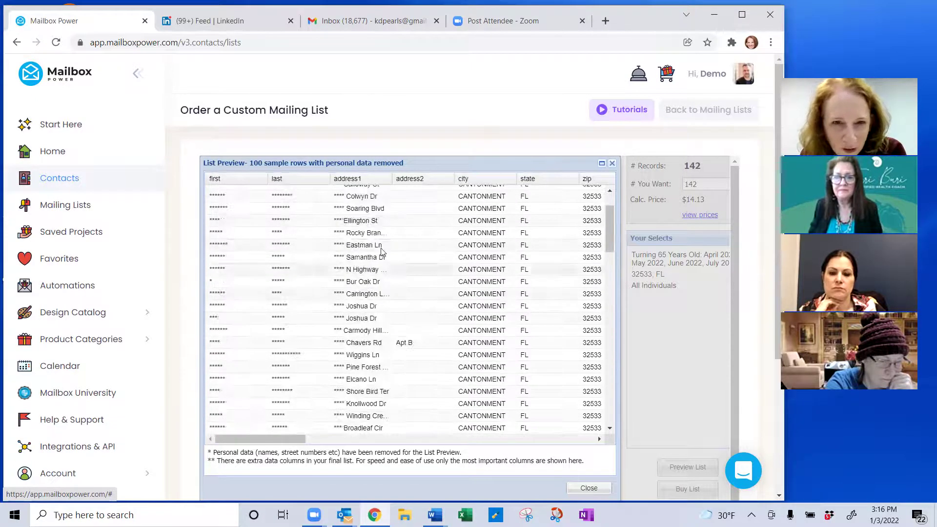
scroll(424, 234, "up", 2)
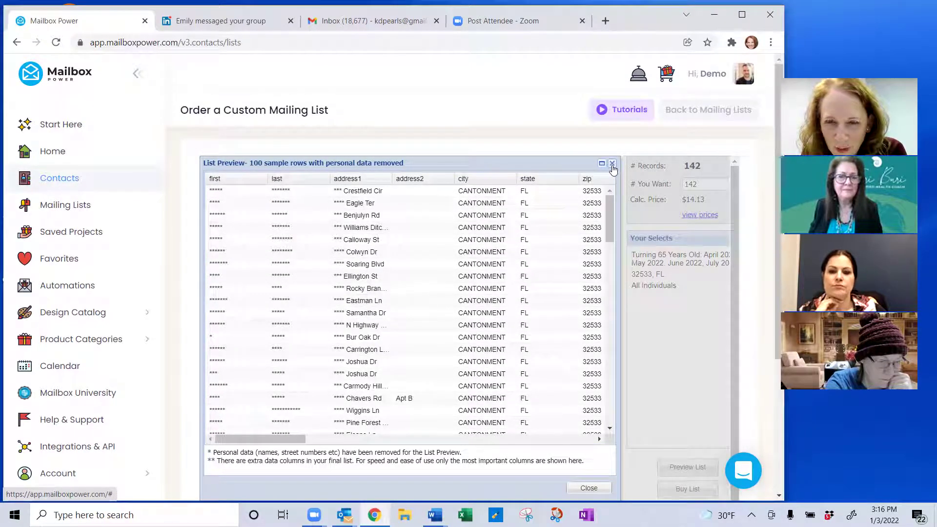
left_click(612, 163)
Leave the custom mailing list order without buying and open the Saved Projects page.
scroll(689, 359, "down", 3)
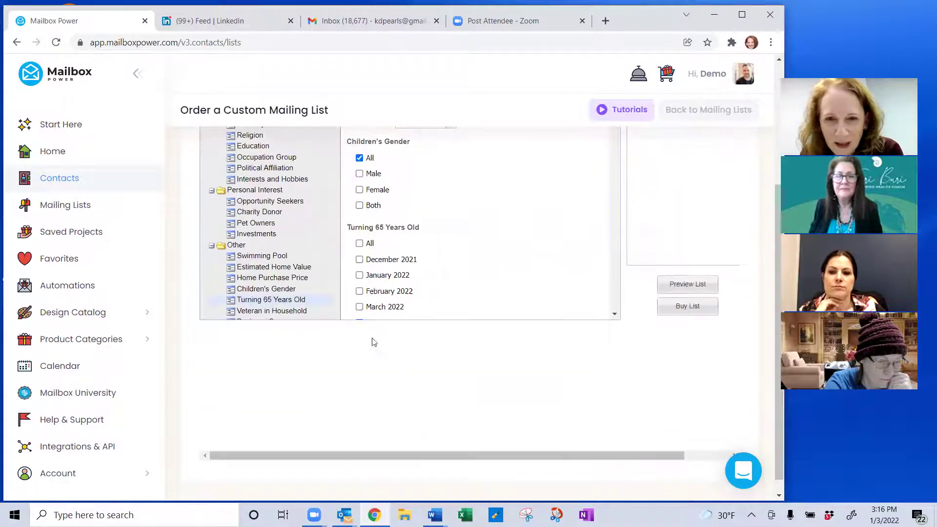
scroll(497, 253, "up", 3)
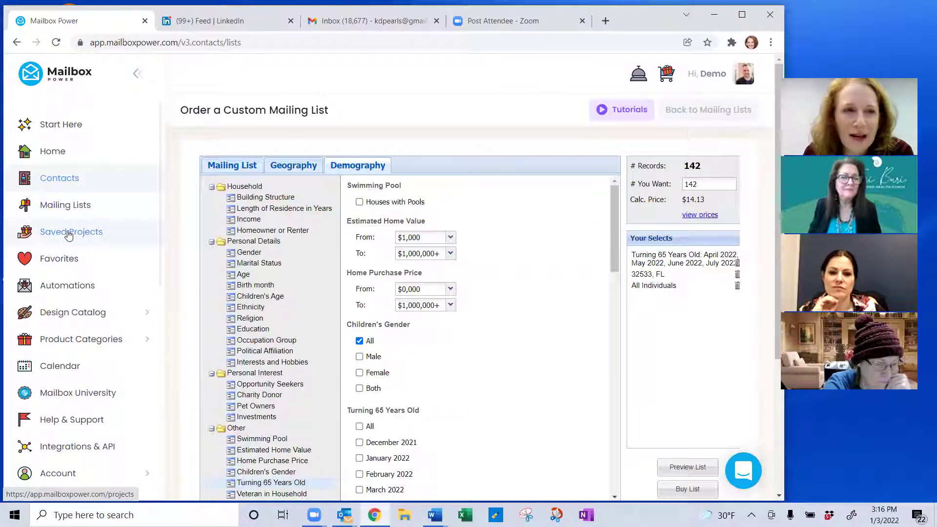
left_click(69, 233)
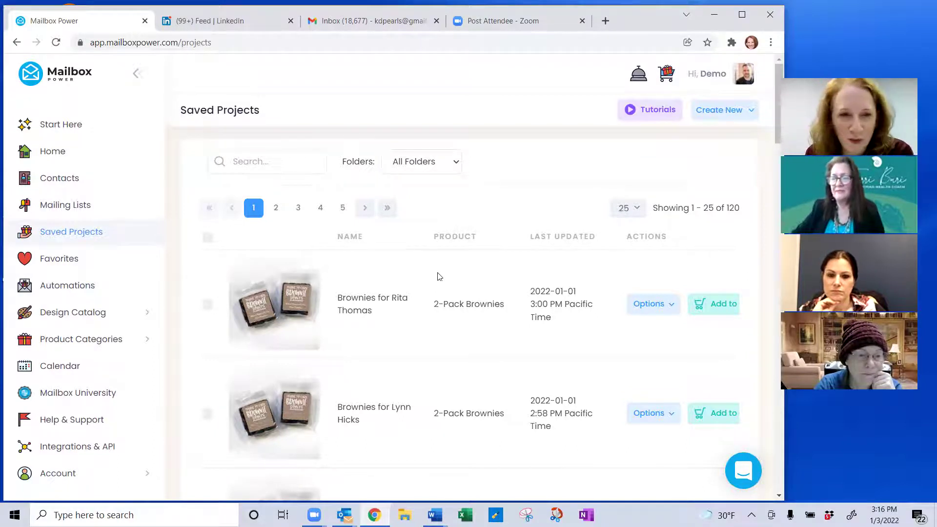
Look through the saved projects list and expand the Design Catalog to view its subcategories.
scroll(412, 293, "down", 2)
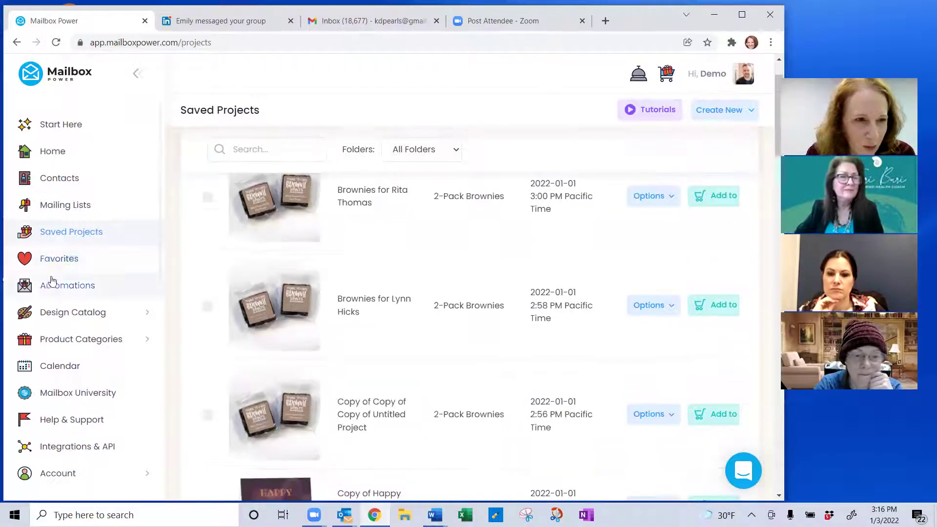
scroll(78, 286, "down", 1)
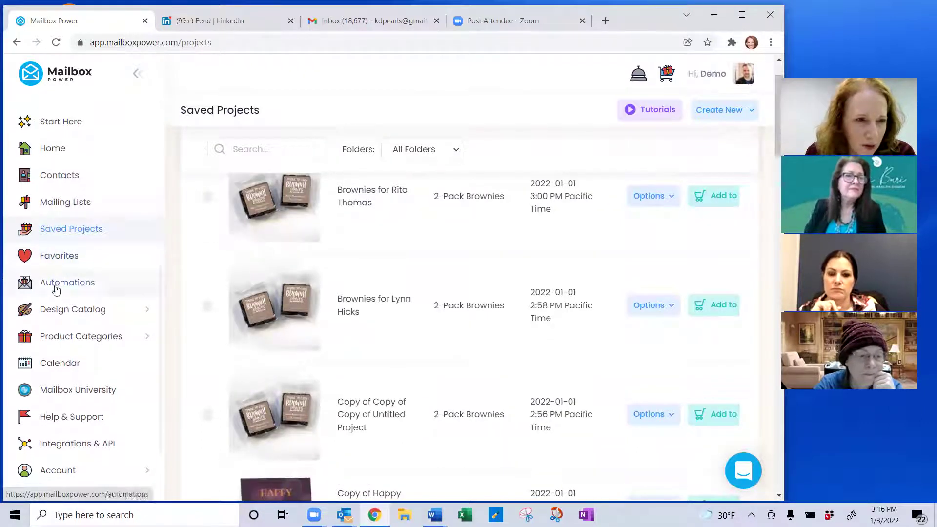
left_click(60, 316)
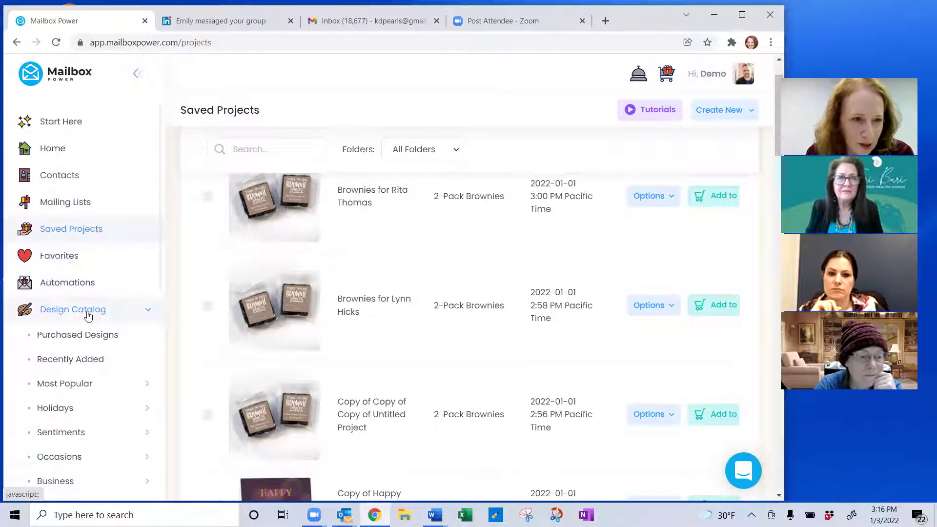
scroll(85, 312, "down", 4)
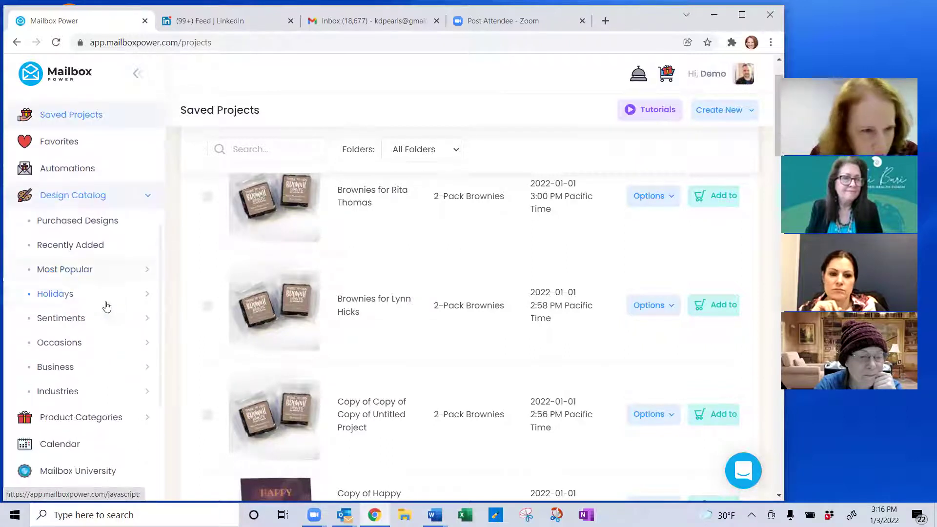
Expand Product Categories and look through the available gift and product types.
left_click(51, 340)
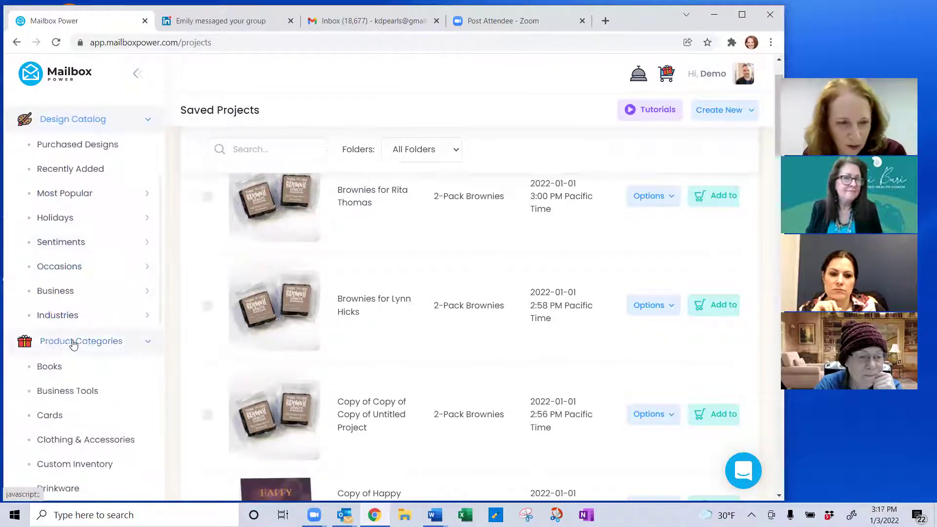
scroll(73, 341, "down", 2)
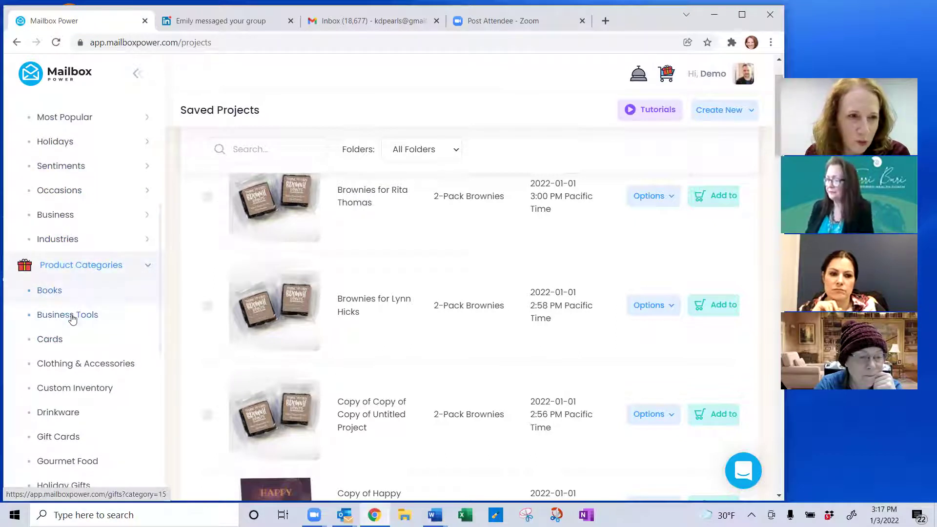
scroll(66, 312, "down", 1)
scroll(78, 317, "down", 1)
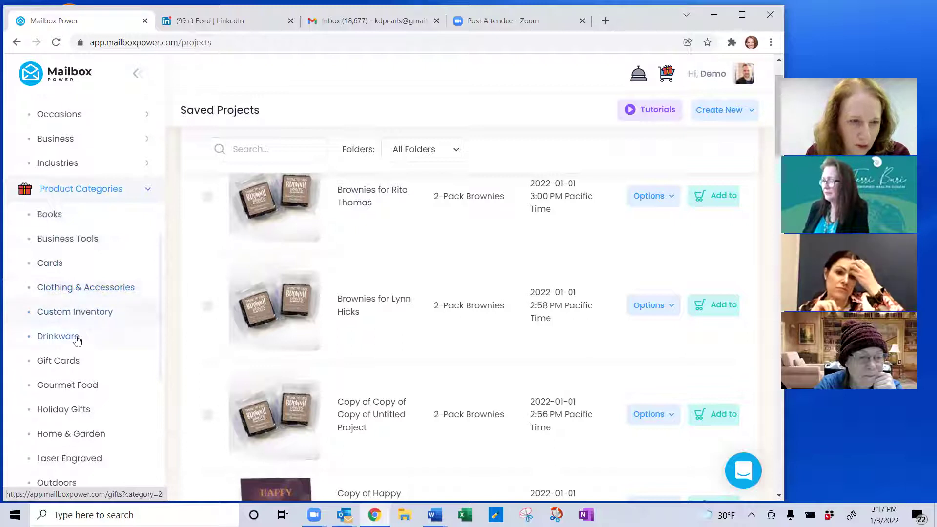
scroll(75, 341, "down", 1)
scroll(82, 342, "down", 1)
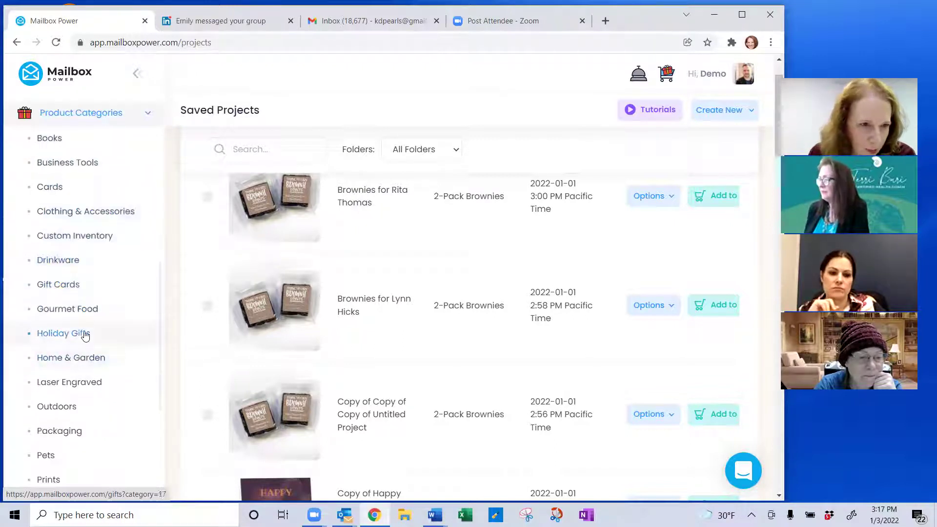
Open the Cards product category and compare the member prices of its greeting cards and postcards.
left_click(47, 187)
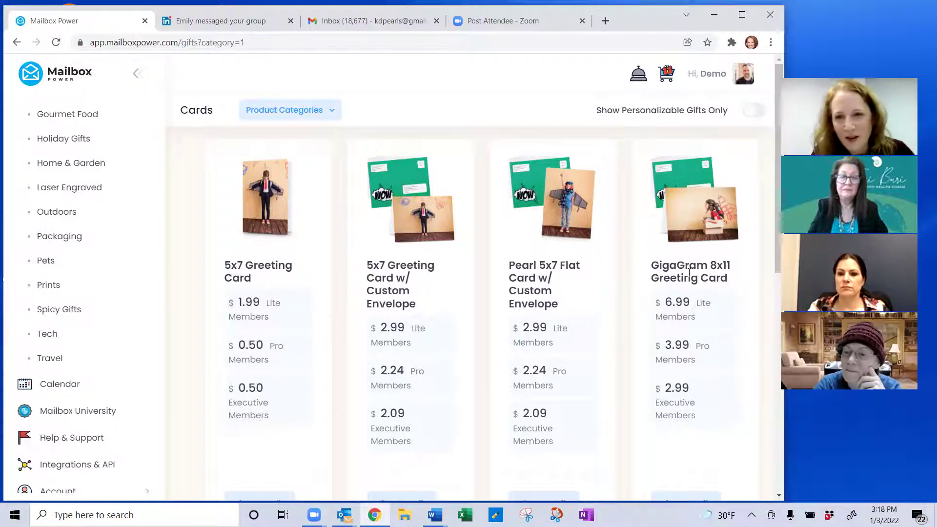
scroll(691, 193, "down", 8)
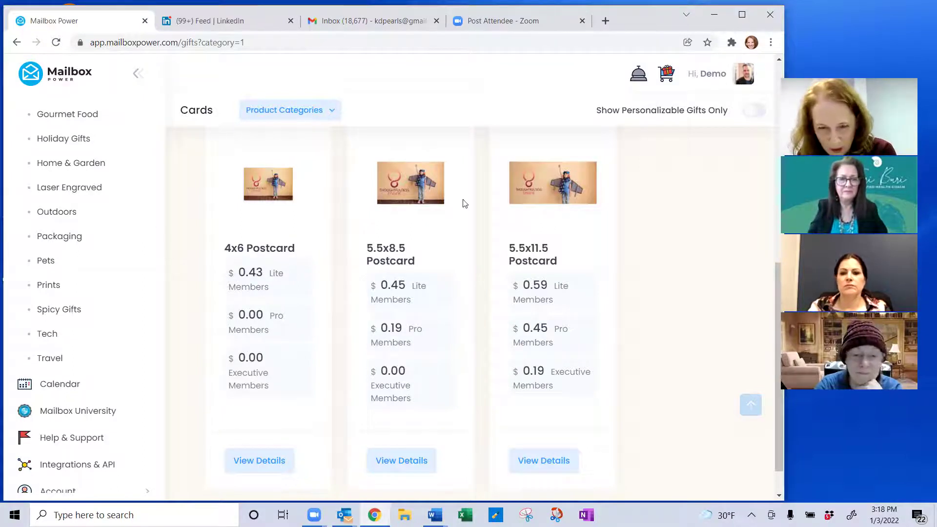
scroll(464, 203, "up", 8)
scroll(451, 218, "down", 3)
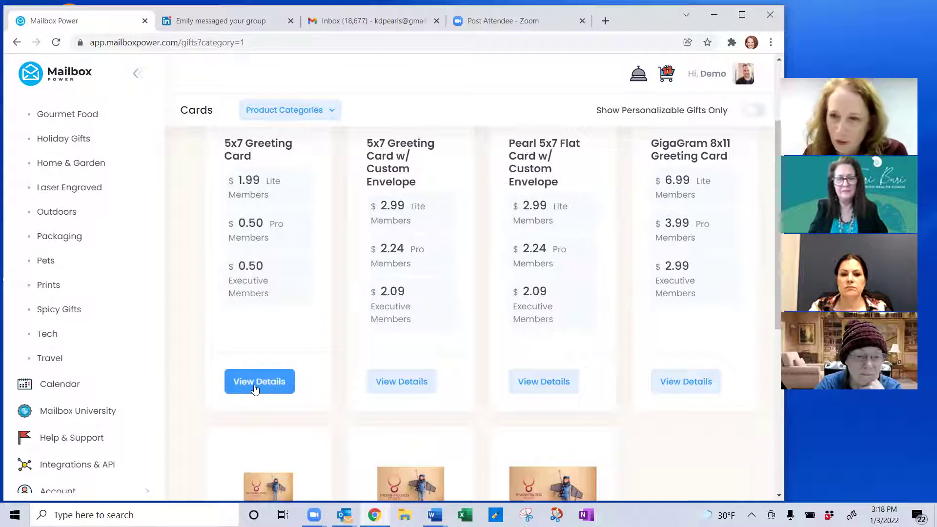
Go back up the navigation list and collapse the expanded Product Categories.
scroll(139, 266, "up", 2)
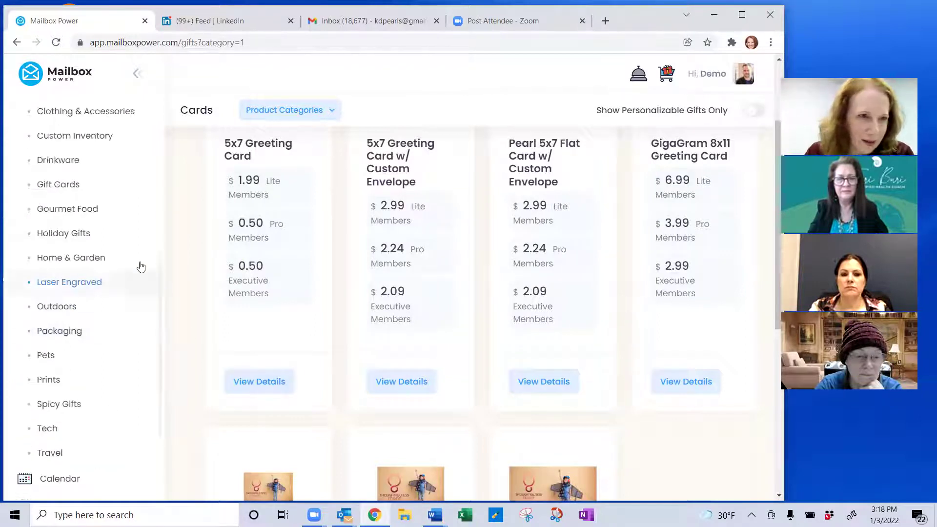
scroll(68, 260, "up", 3)
scroll(54, 254, "up", 2)
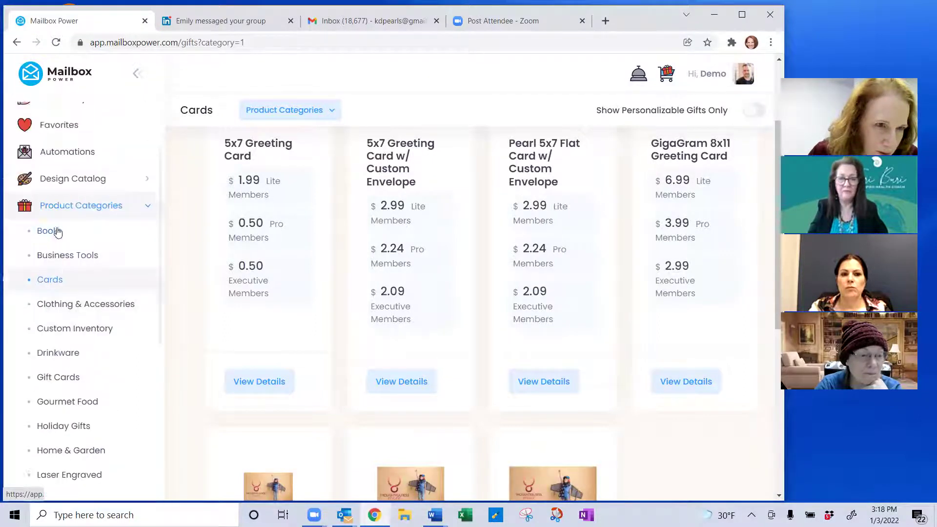
left_click(58, 253)
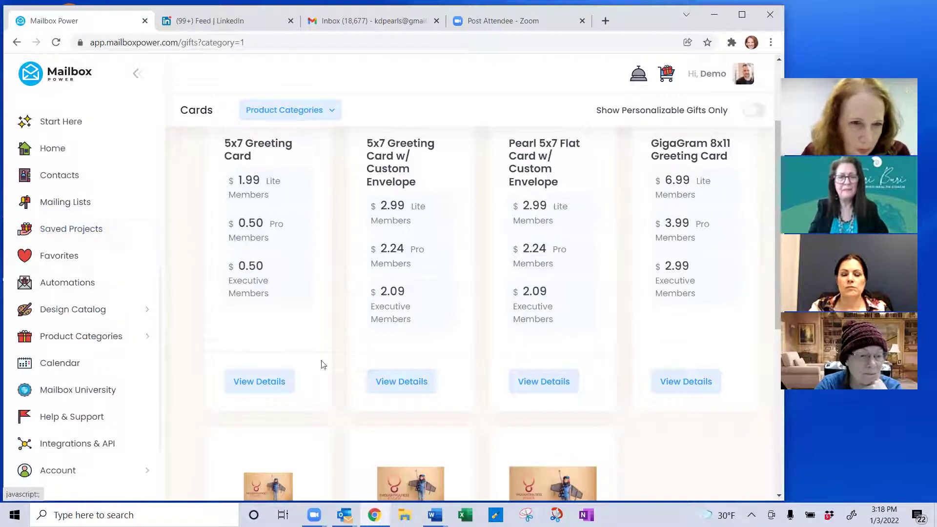
Open the 5x7 Greeting Card details and review its price, description and popular designs.
left_click(258, 382)
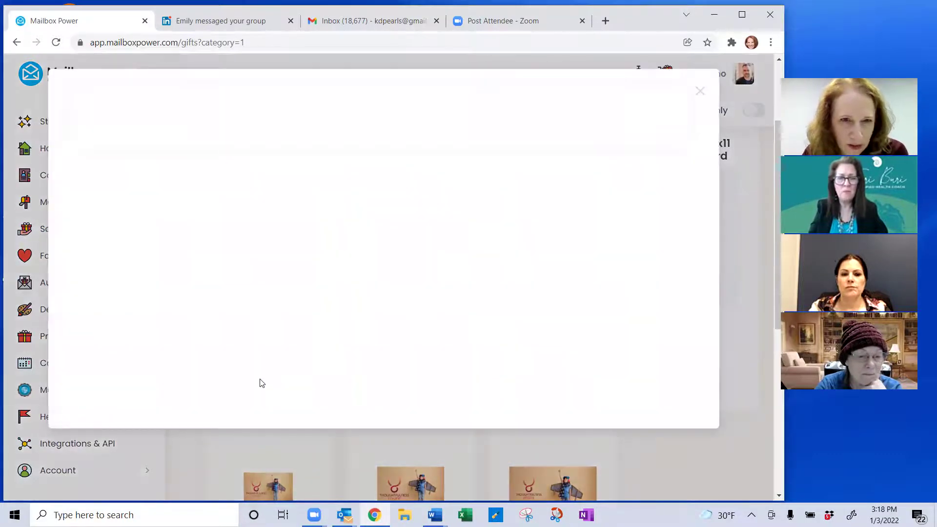
scroll(294, 346, "down", 5)
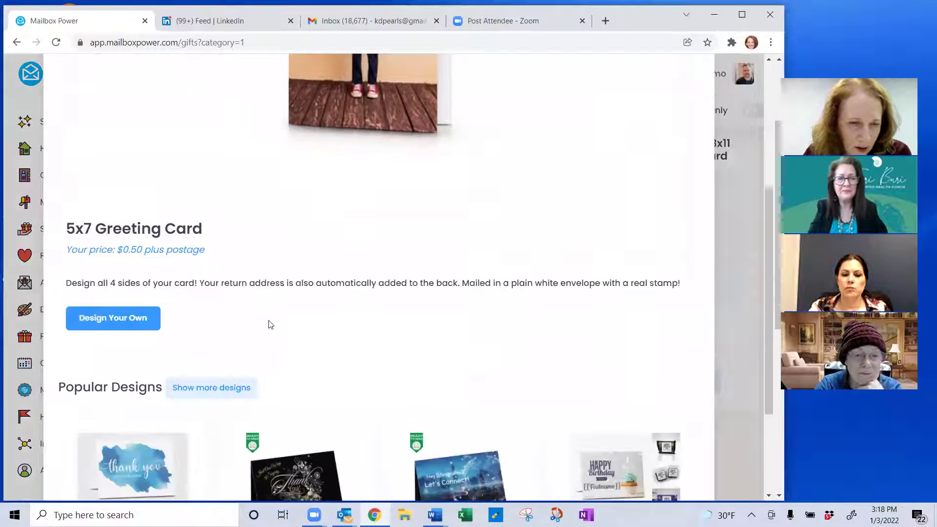
scroll(166, 322, "down", 1)
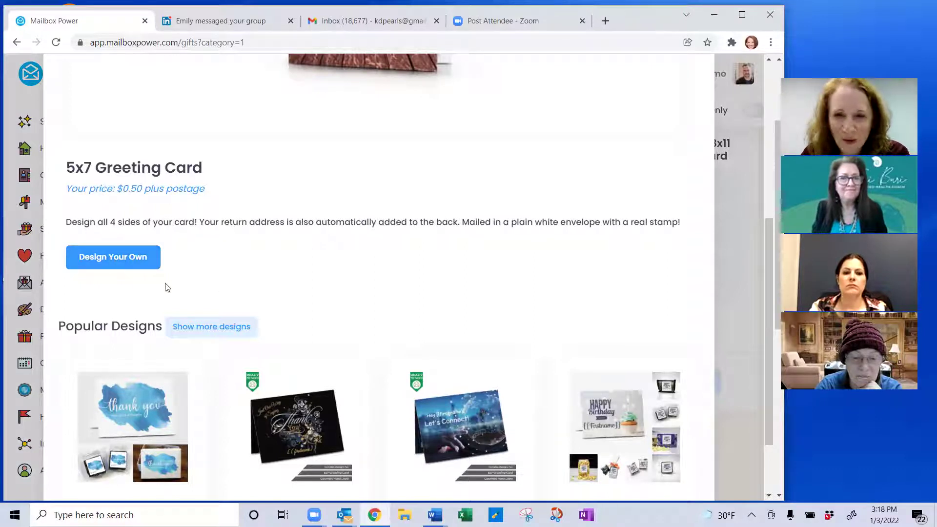
scroll(240, 288, "down", 2)
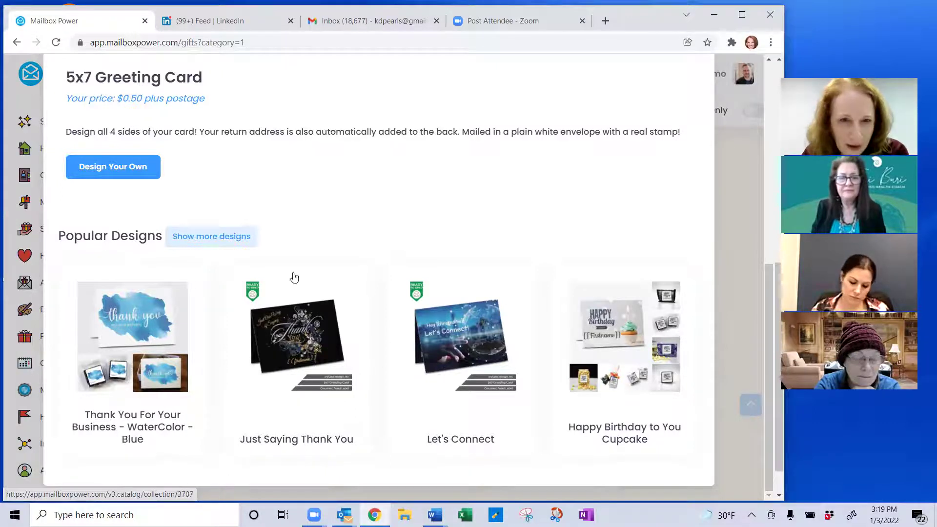
Show more designs for the greeting card and look over the Design Catalog subcategories beside the results.
left_click(206, 237)
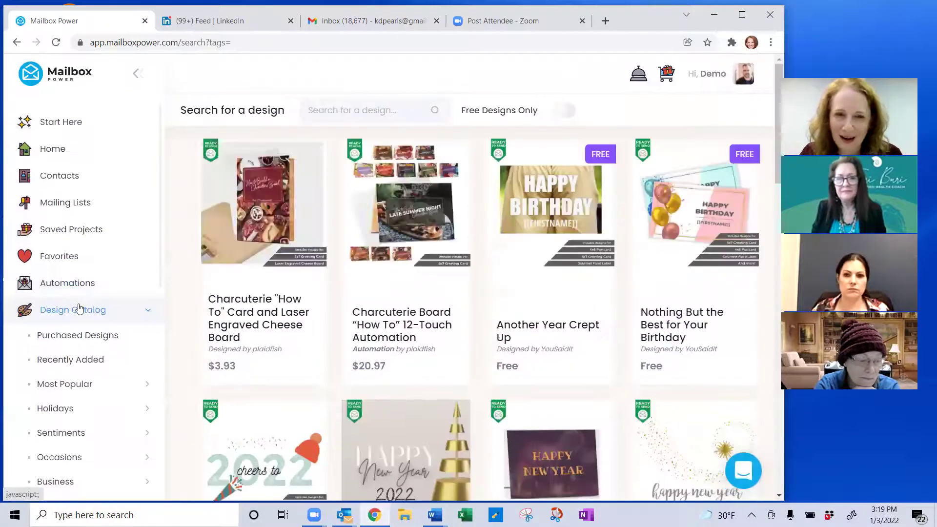
scroll(80, 309, "down", 1)
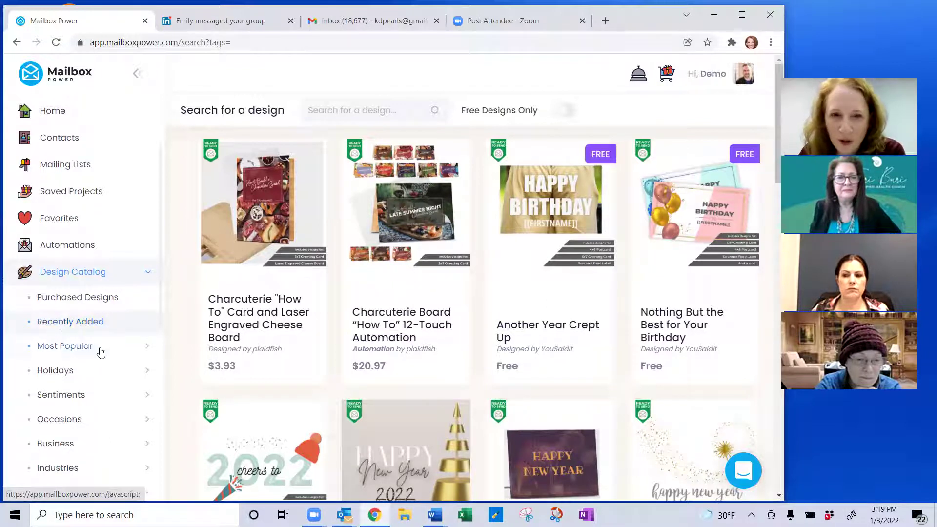
scroll(64, 351, "down", 1)
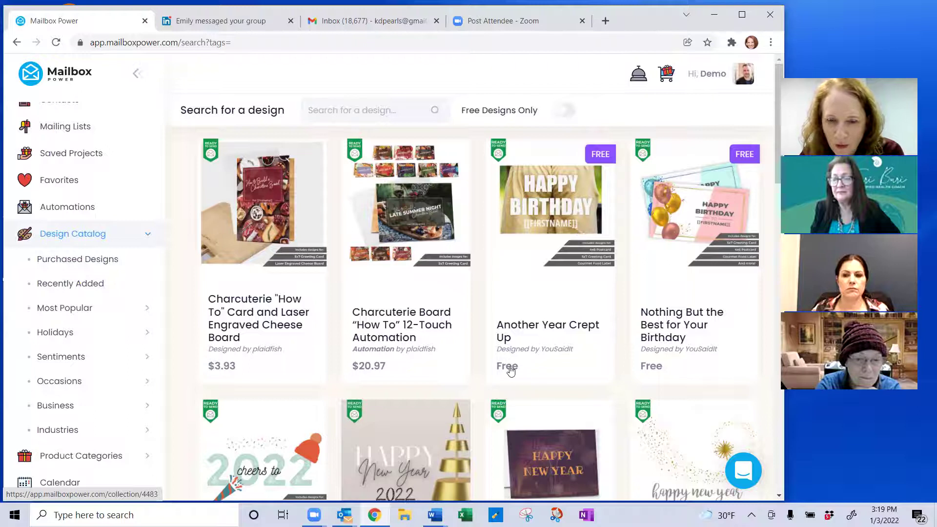
Open the free "Another Year Crept Up" design collection and look through its description and included designs.
left_click(564, 299)
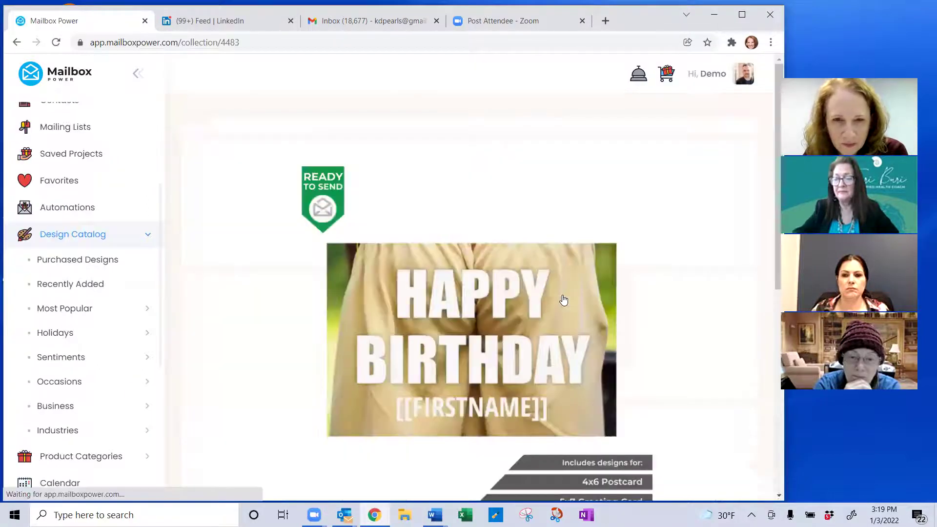
scroll(568, 301, "down", 3)
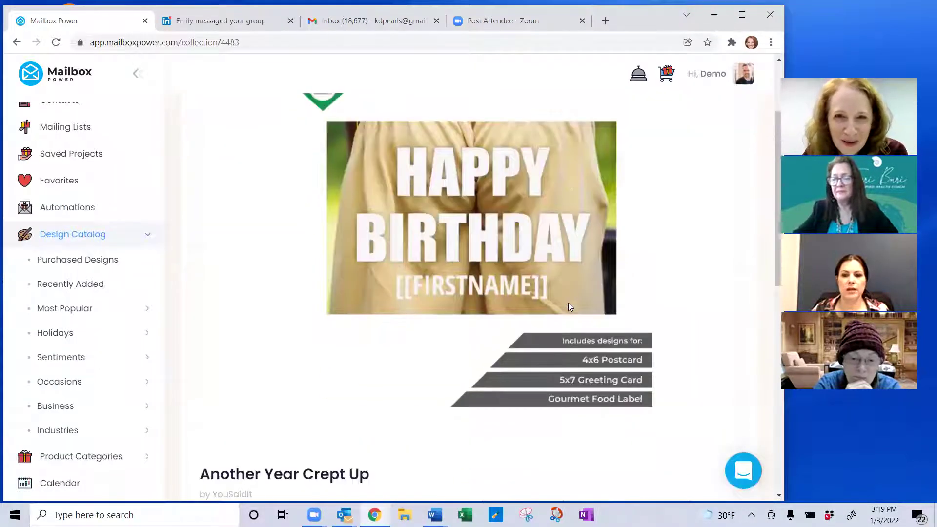
scroll(571, 298, "down", 3)
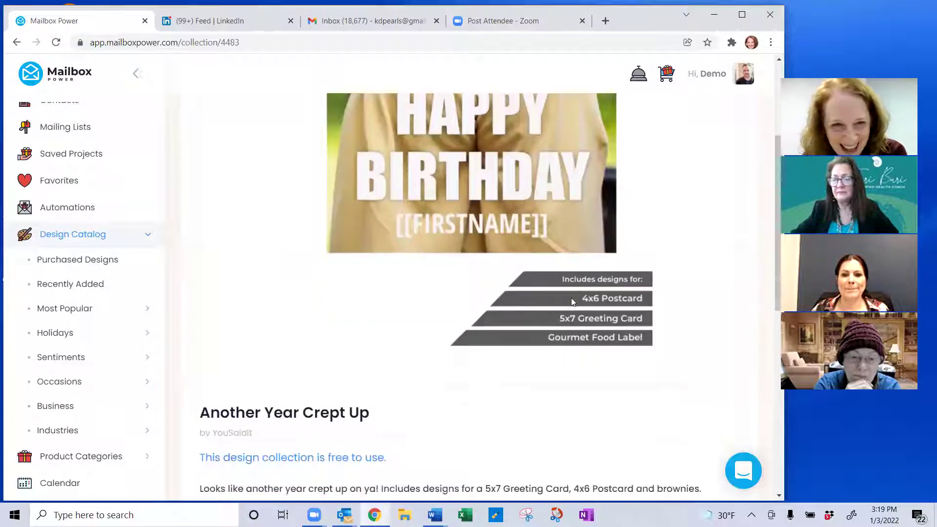
scroll(479, 333, "down", 5)
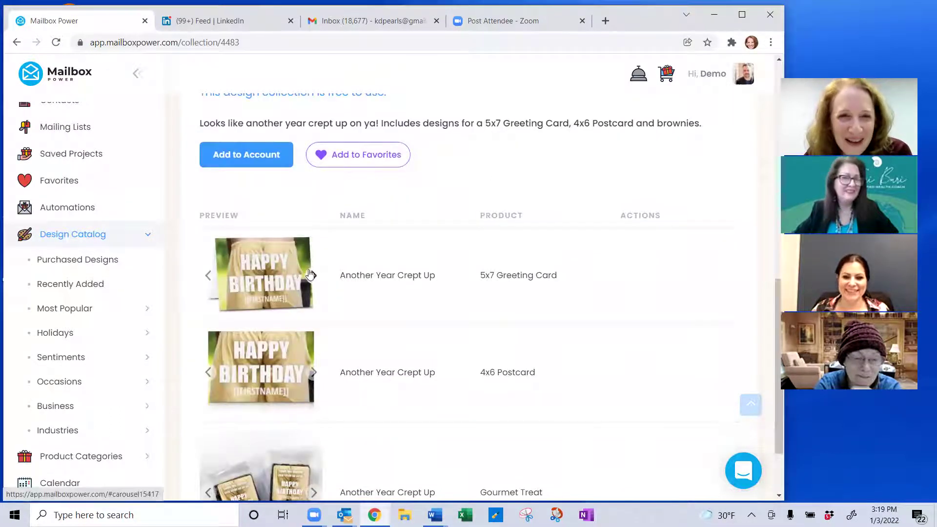
View the inside of the collection's 5x7 greeting card enlarged, zoom in on its message and close the enlarged view.
left_click(313, 276)
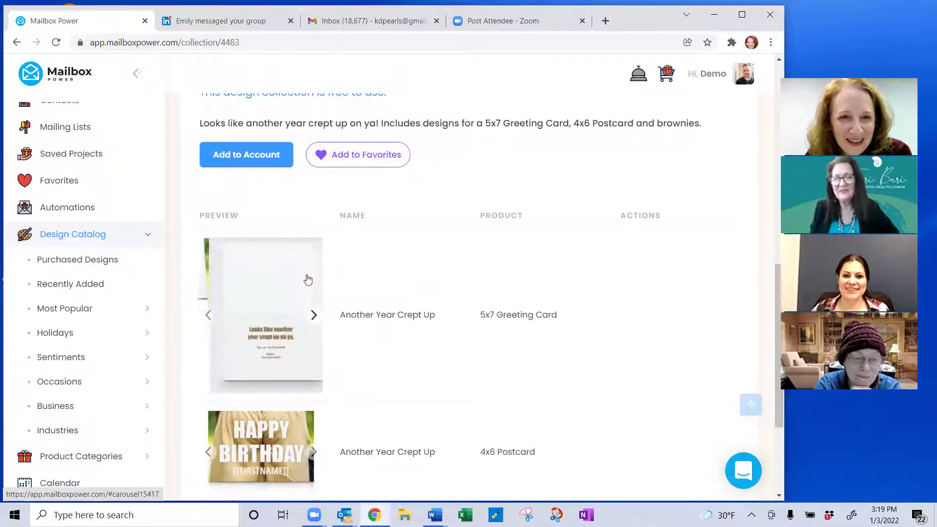
left_click(254, 343)
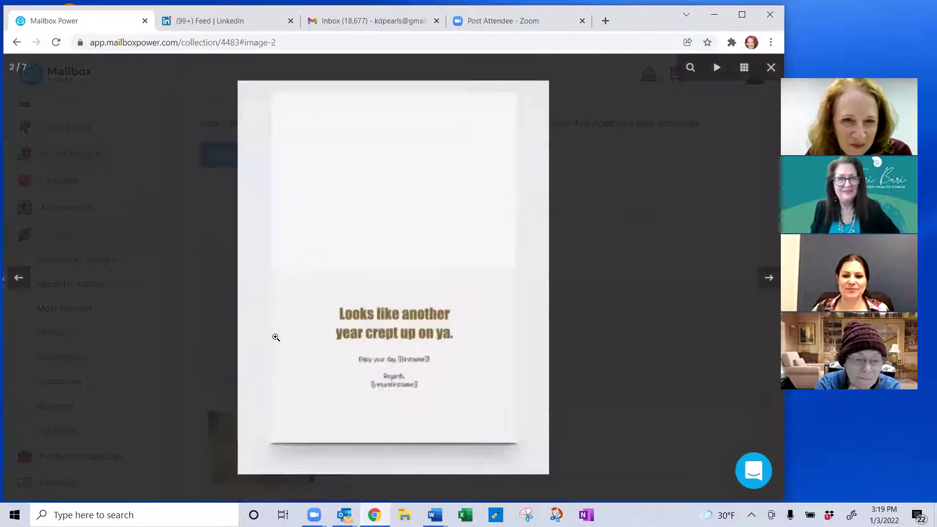
left_click(336, 324)
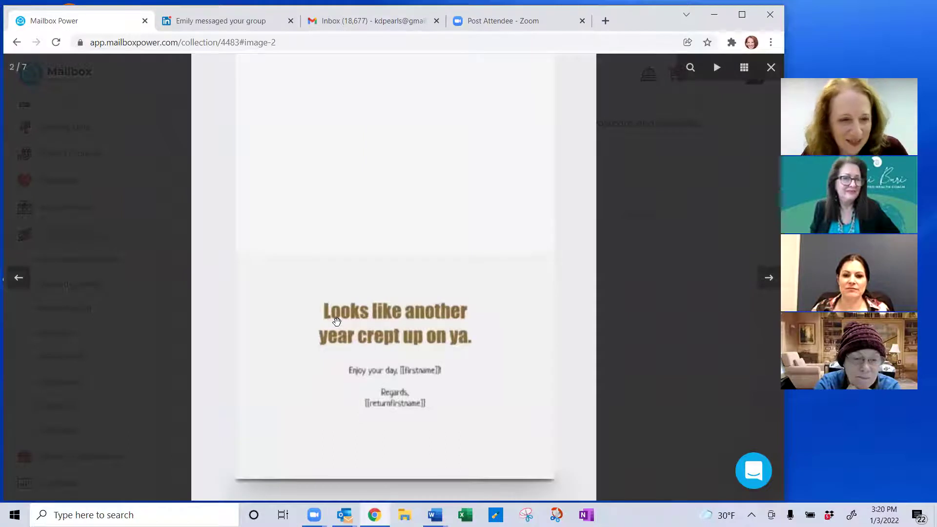
left_click(337, 321)
Review the products in the collection, highlighting 5x7 Greeting Card and looking on to the postcard and gourmet treat.
scroll(339, 327, "down", 3)
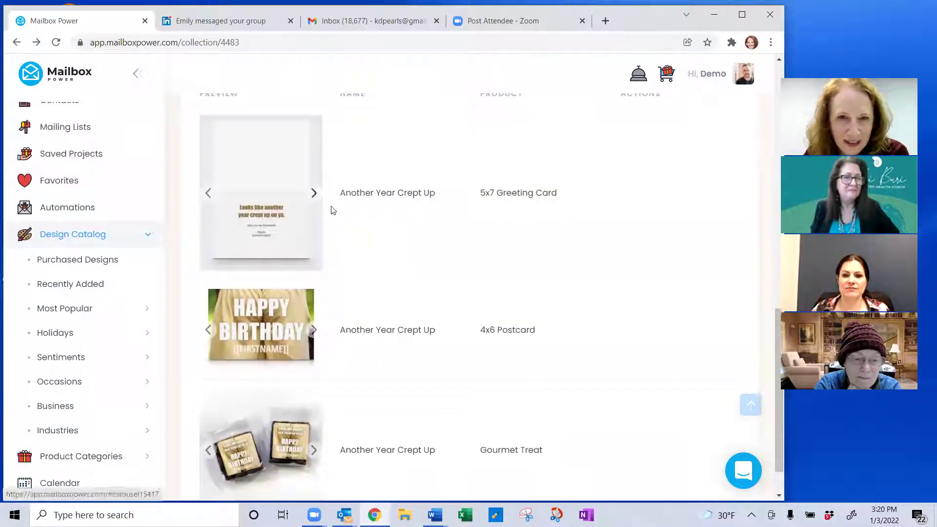
left_click_drag(480, 193, 555, 192)
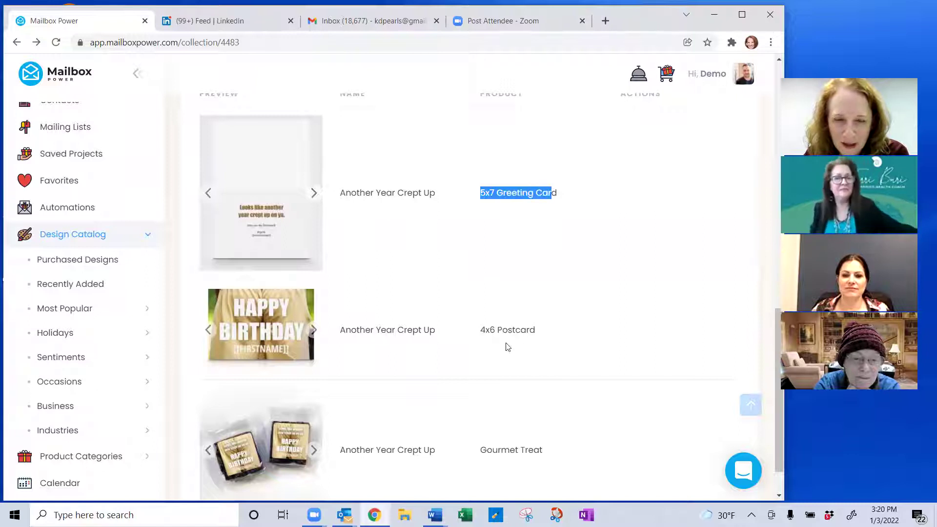
scroll(508, 346, "down", 1)
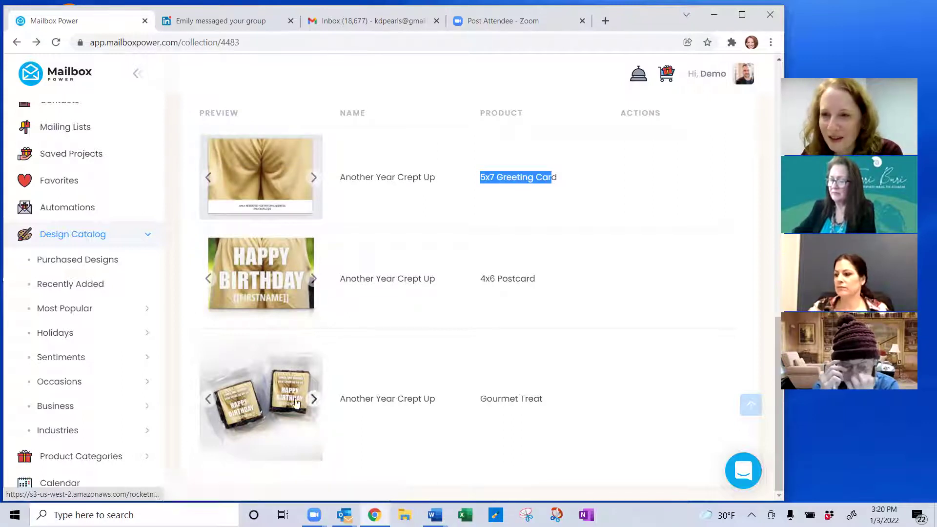
Highlight the collection's free-to-use note, then return to the design search results.
scroll(310, 366, "up", 7)
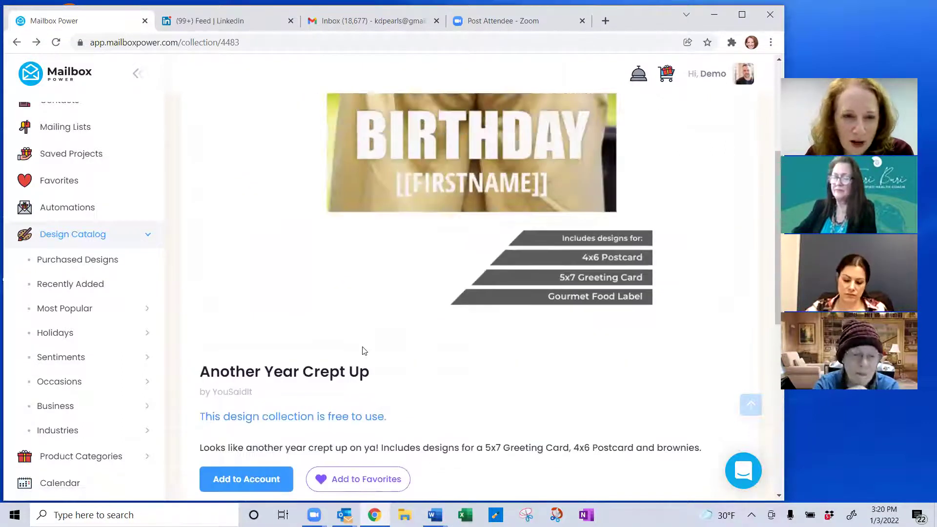
scroll(387, 356, "down", 2)
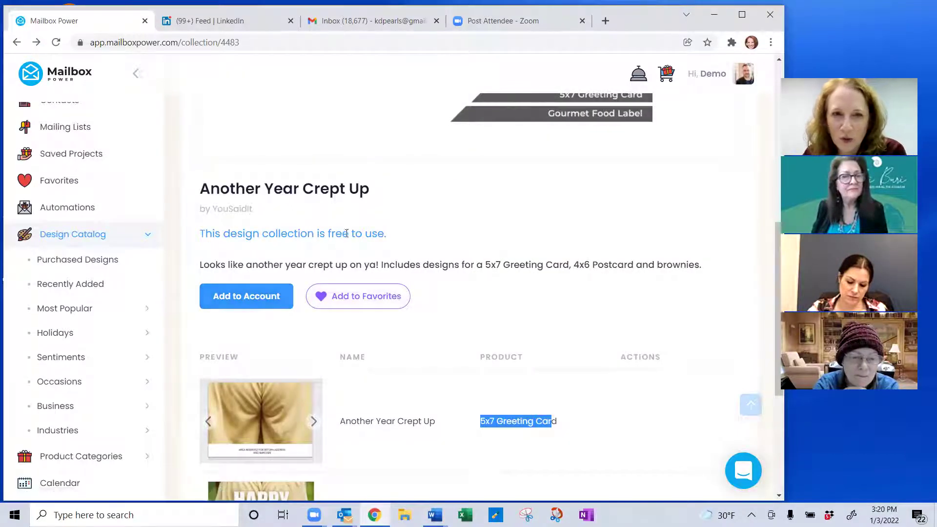
left_click_drag(331, 232, 405, 235)
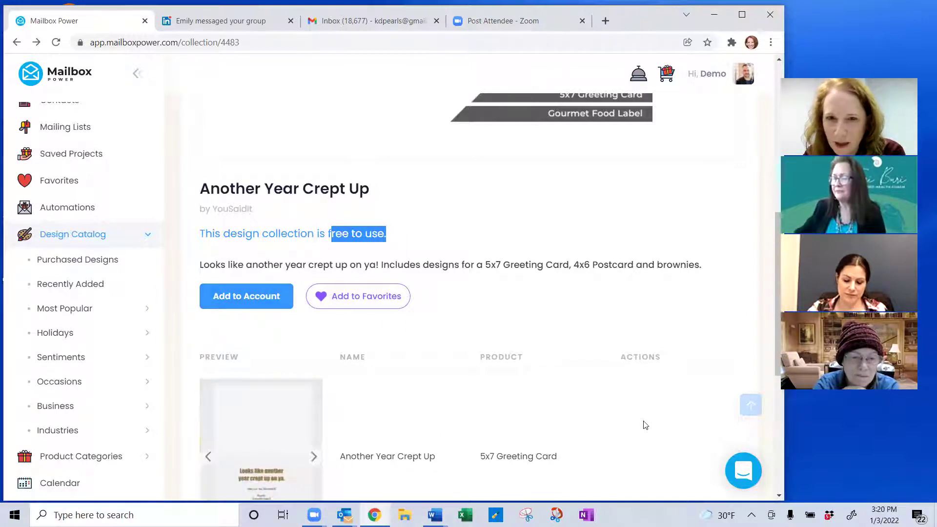
scroll(643, 425, "up", 8)
left_click(17, 43)
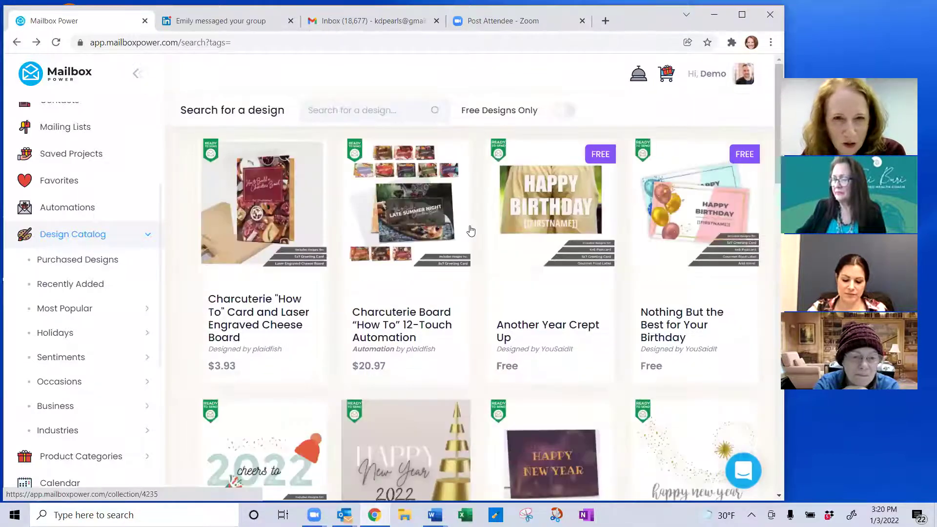
Open the Happy New Year Shooting Star collection from the design results and look through its details.
scroll(471, 231, "down", 5)
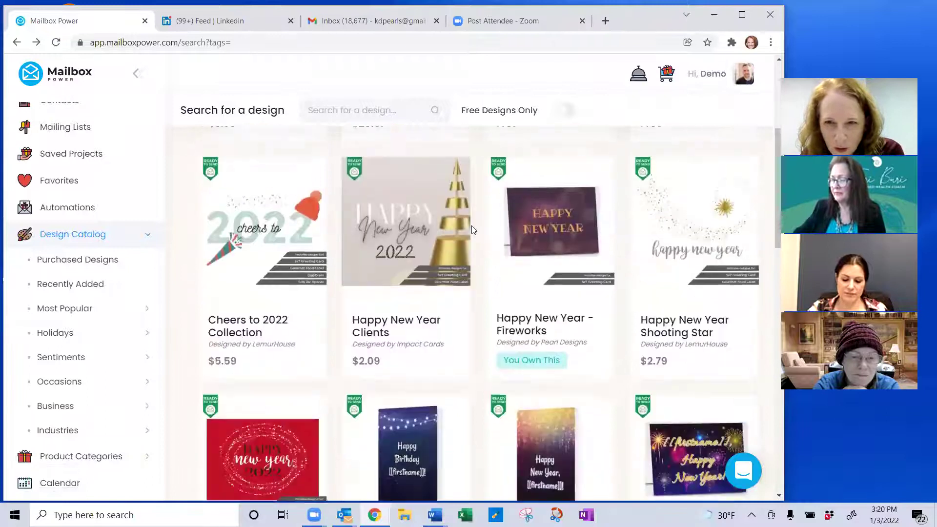
scroll(475, 226, "down", 1)
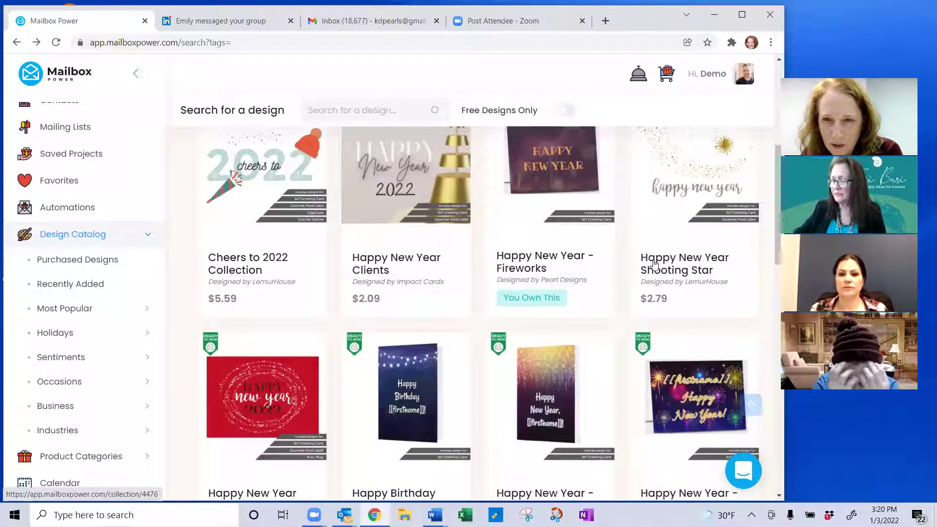
left_click(684, 270)
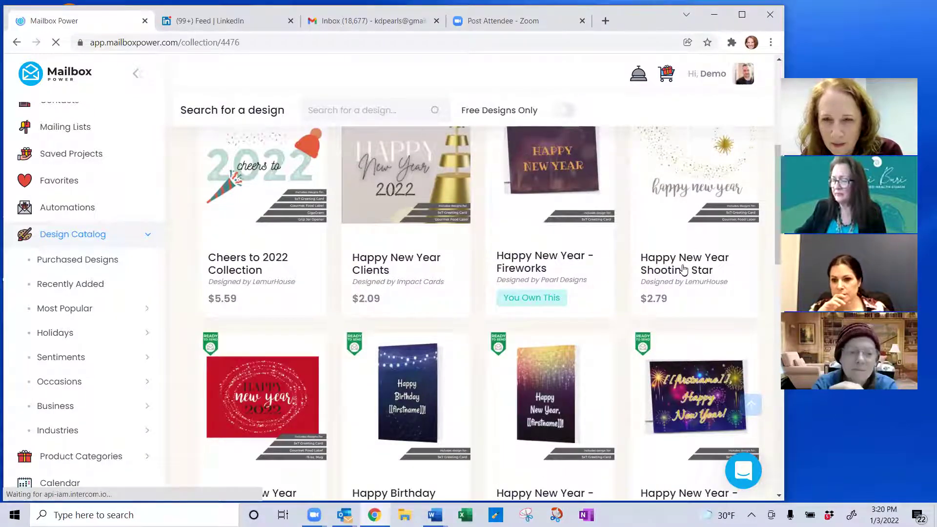
scroll(612, 331, "down", 5)
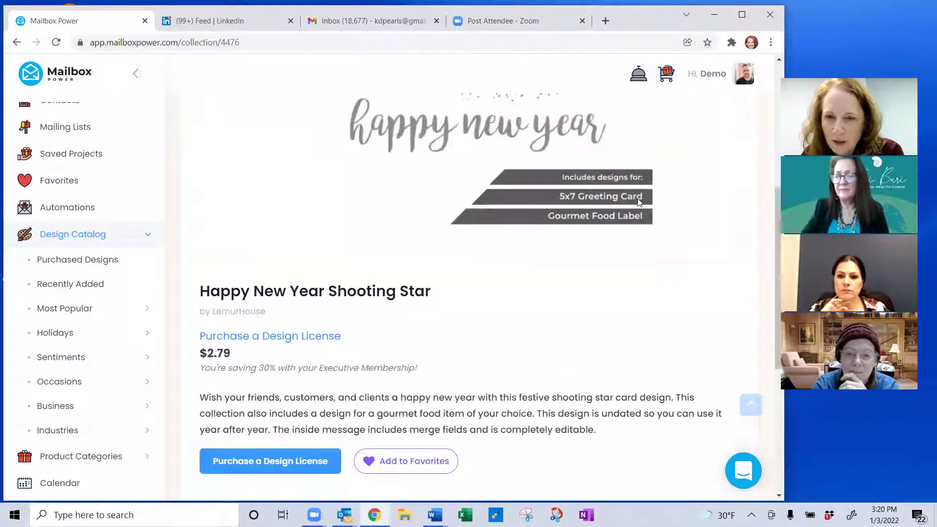
scroll(490, 309, "down", 3)
Highlight the collection's license price and the Executive Membership savings note beneath it.
left_click_drag(238, 171, 194, 171)
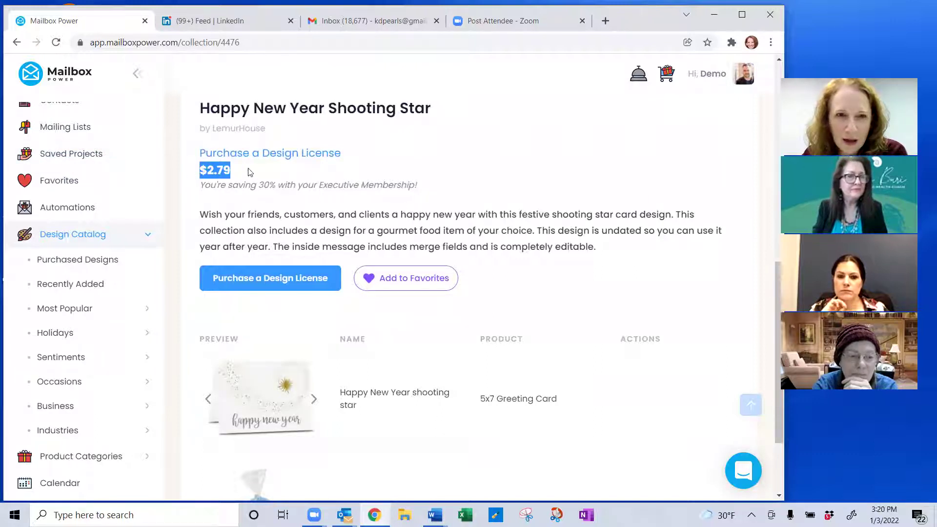
left_click_drag(323, 185, 412, 184)
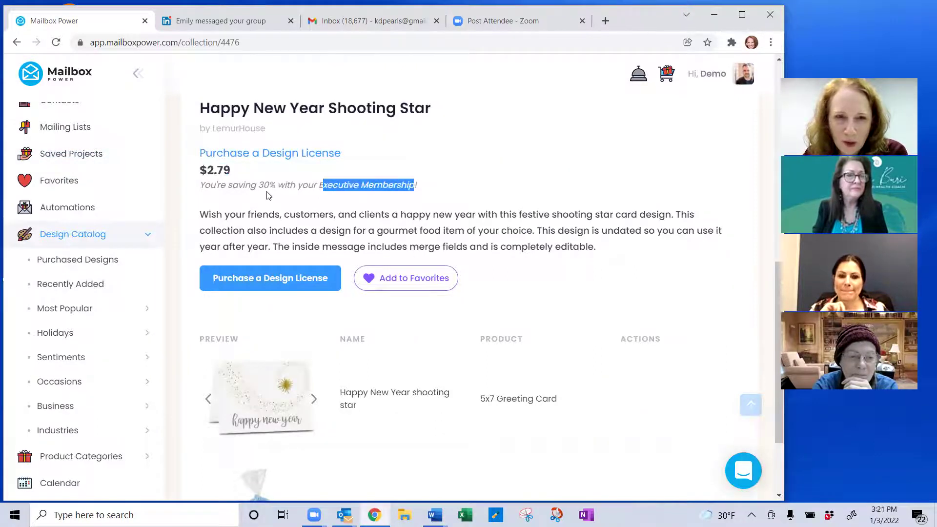
left_click_drag(259, 185, 284, 183)
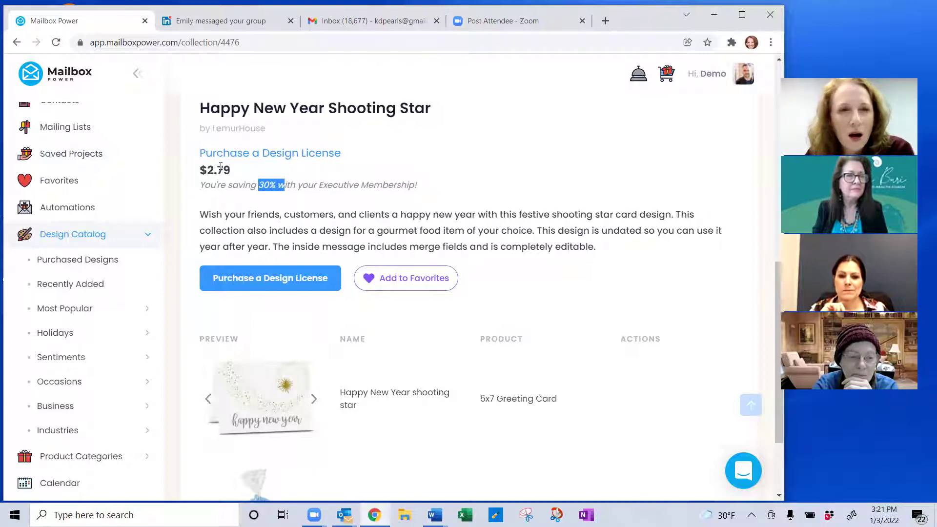
left_click_drag(236, 172, 198, 174)
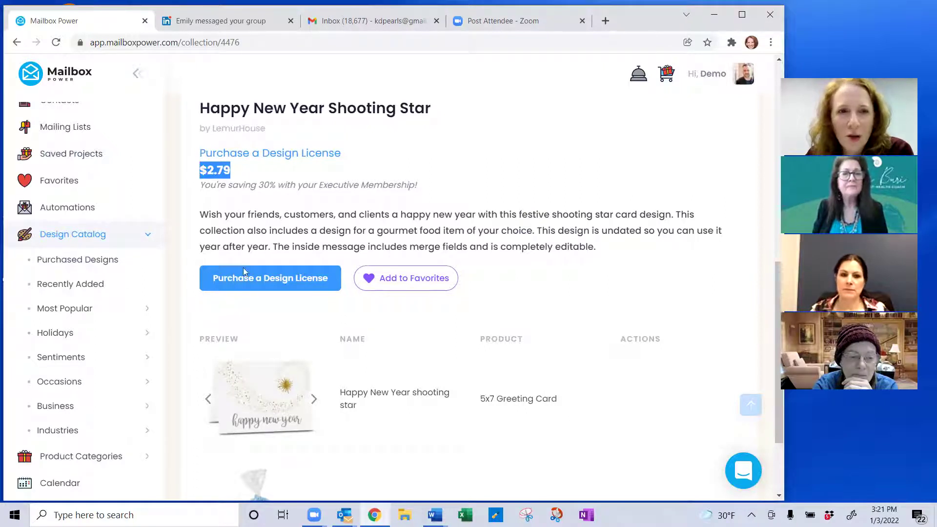
left_click(243, 180)
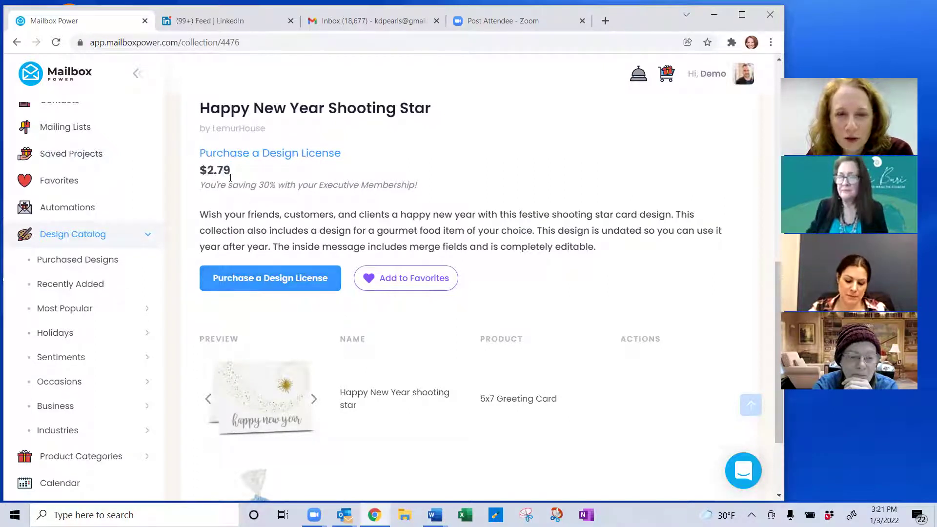
Look over the collection's included products, view the gourmet treat with its food label enlarged, and close the enlarged view.
scroll(311, 285, "down", 1)
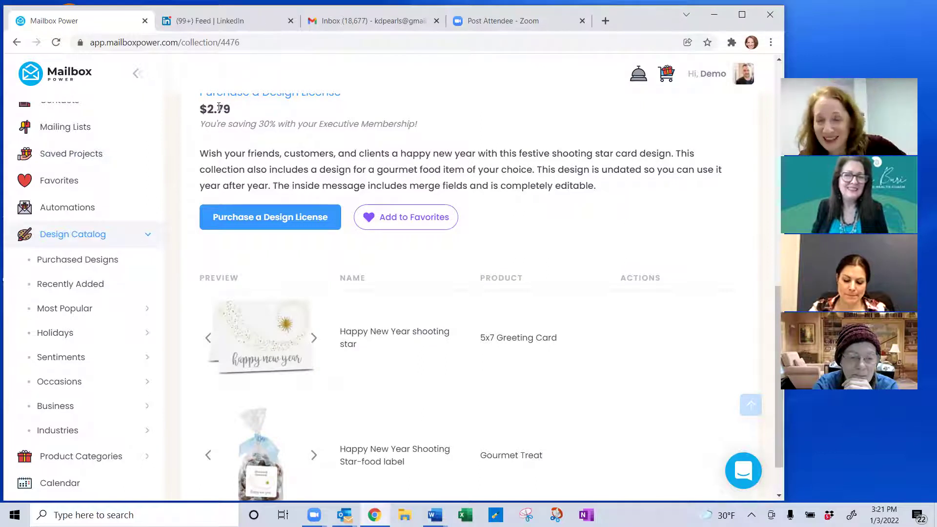
scroll(268, 335, "down", 1)
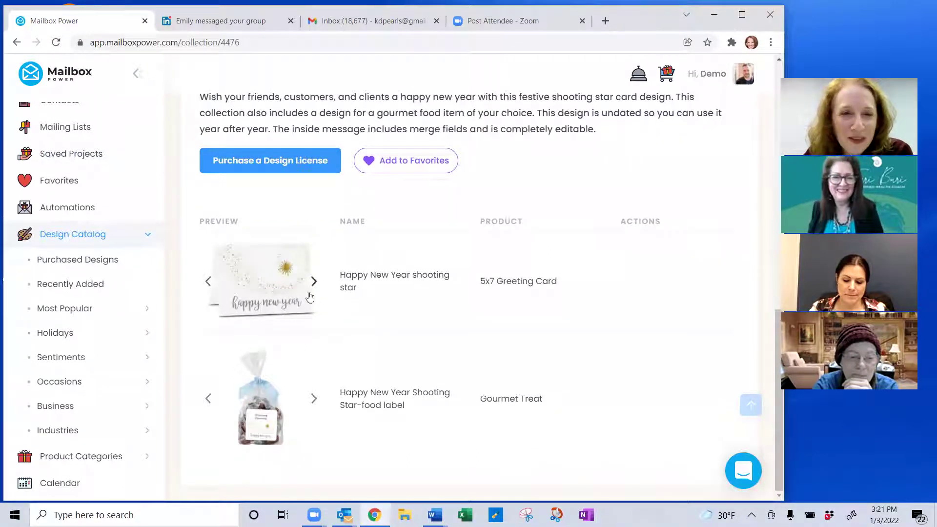
left_click(261, 414)
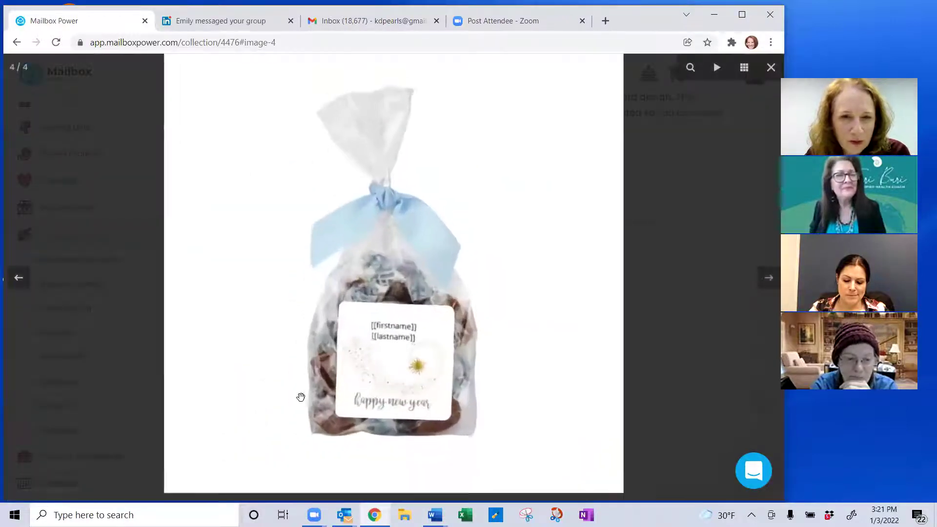
left_click(300, 395)
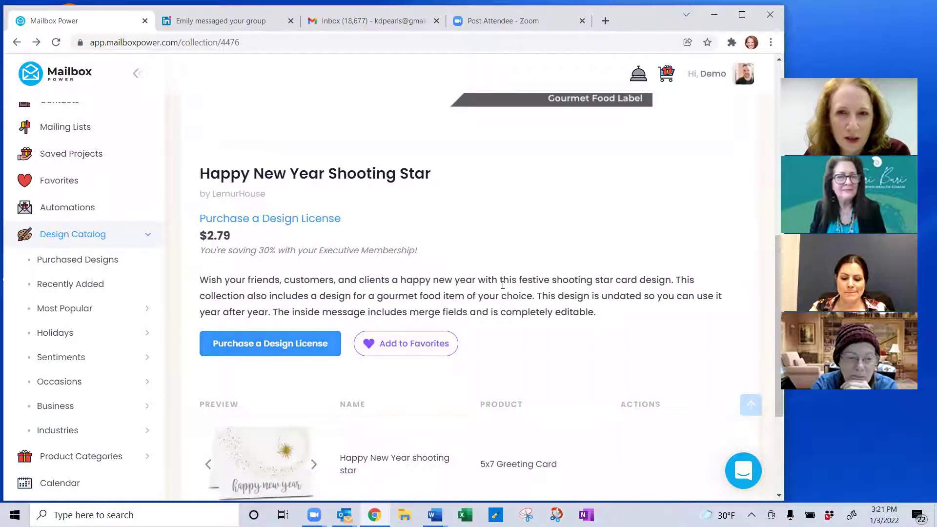
Open the Happy New Year - Fireworks collection from the purchased designs and highlight its license ownership line.
scroll(502, 284, "up", 4)
scroll(449, 312, "up", 1)
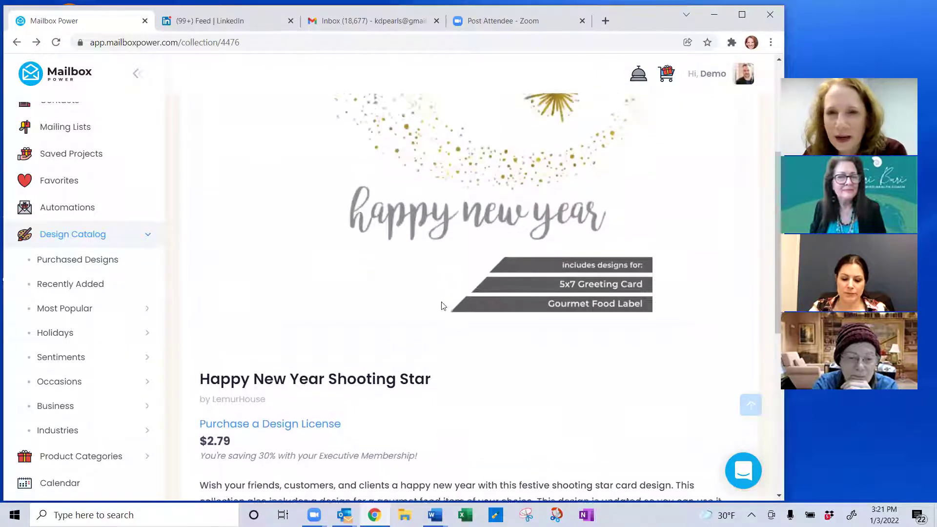
scroll(442, 306, "up", 4)
left_click(73, 261)
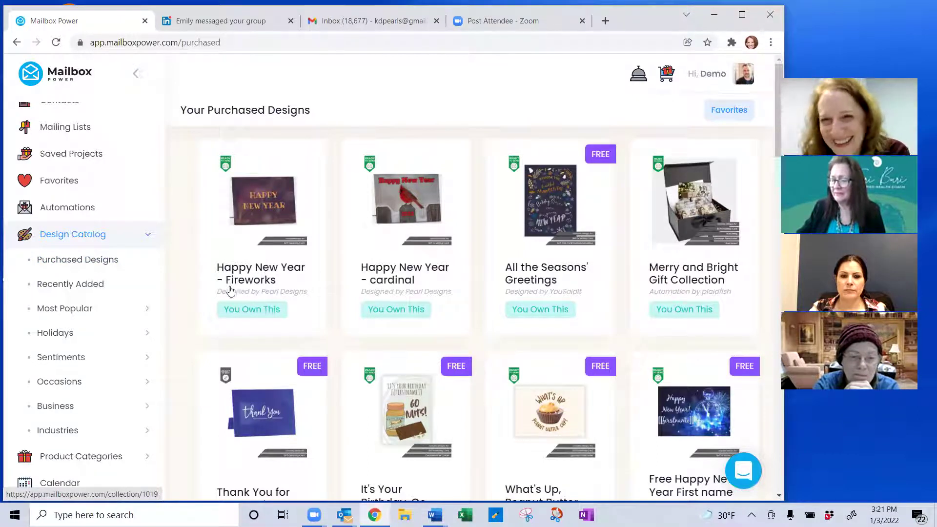
left_click(254, 304)
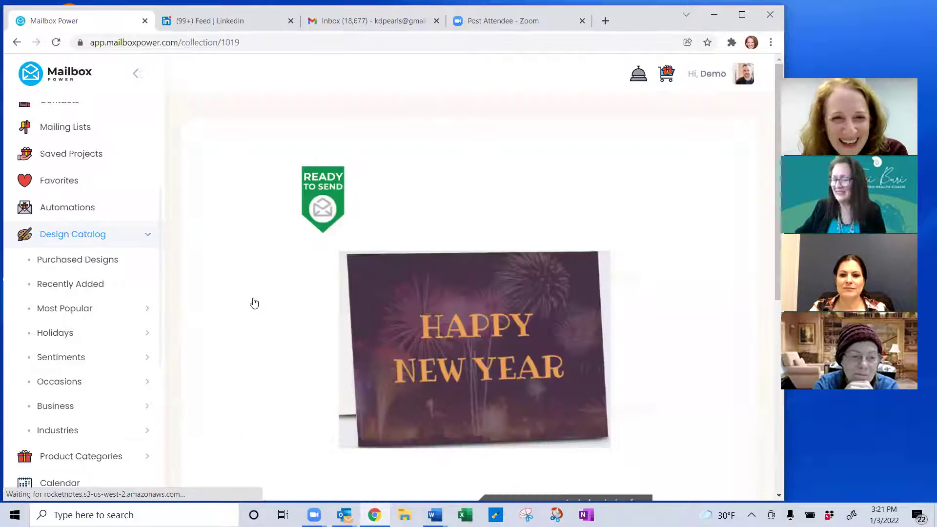
scroll(255, 304, "down", 6)
left_click_drag(206, 343, 387, 337)
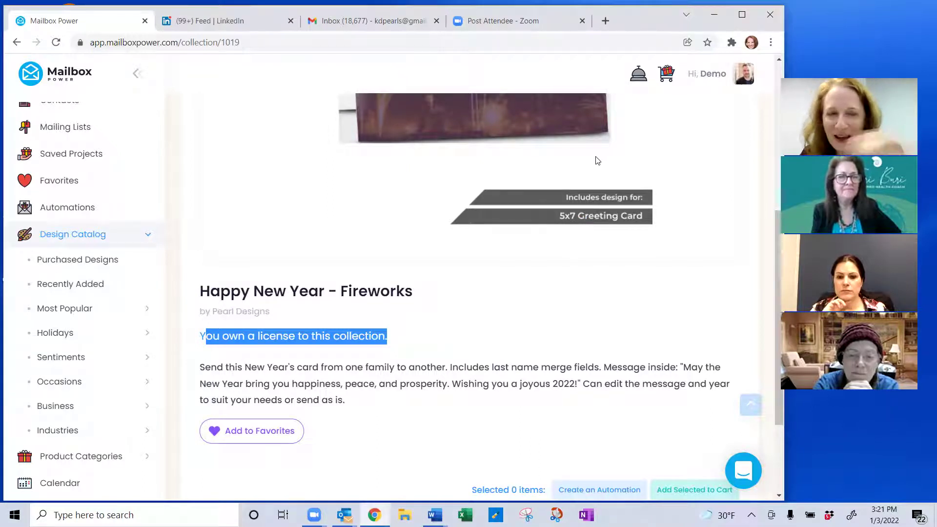
Page through the fireworks card's preview images, view its inside message enlarged, and close the enlarged view.
scroll(572, 201, "down", 3)
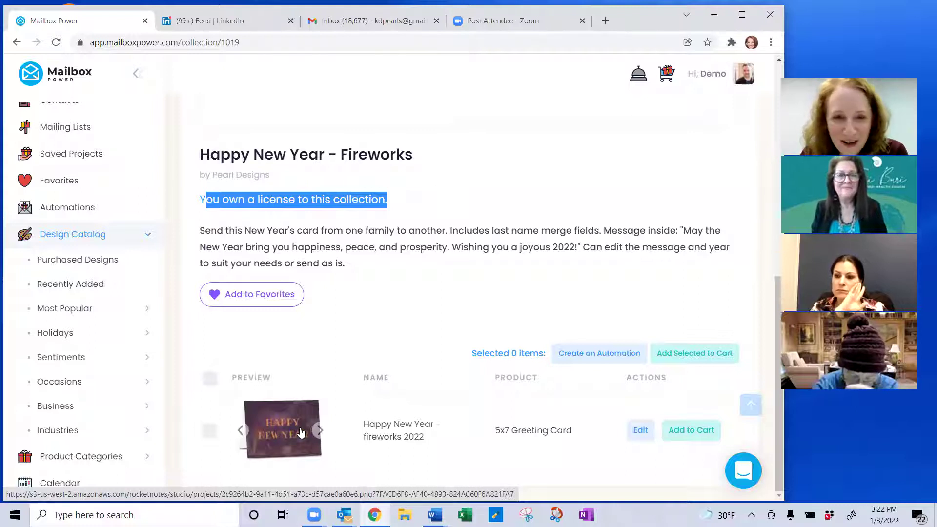
left_click(320, 431)
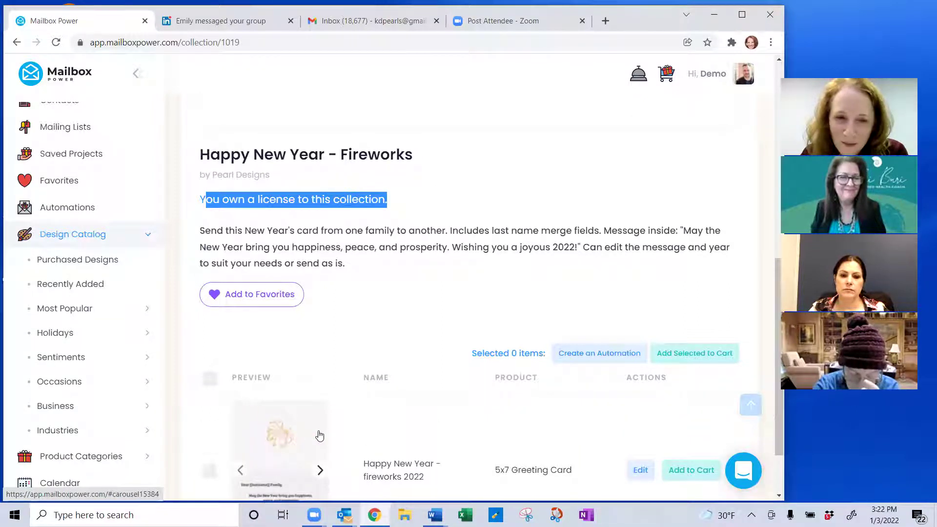
scroll(322, 430, "down", 2)
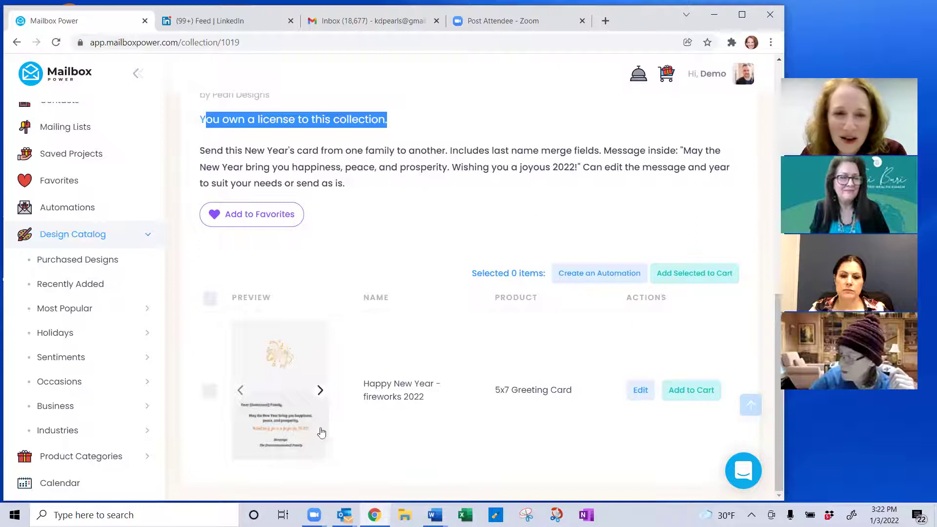
left_click(320, 391)
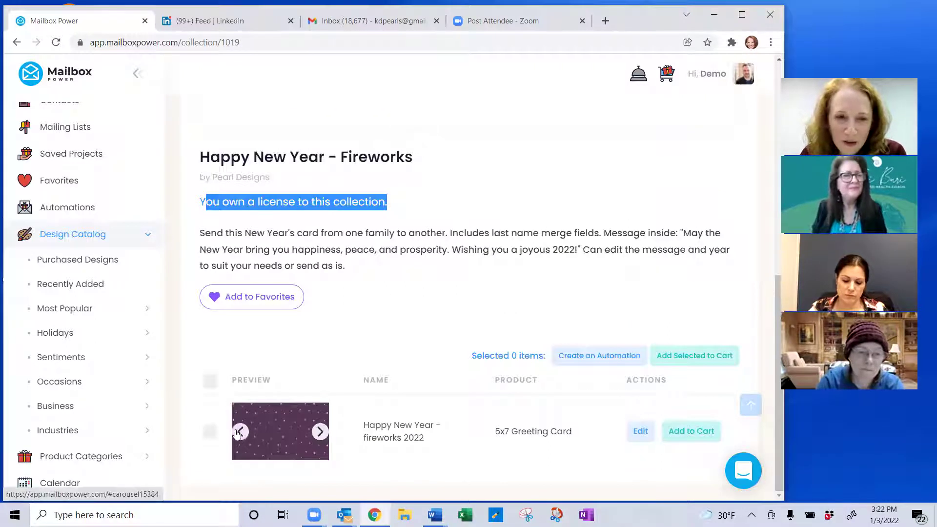
left_click(238, 433)
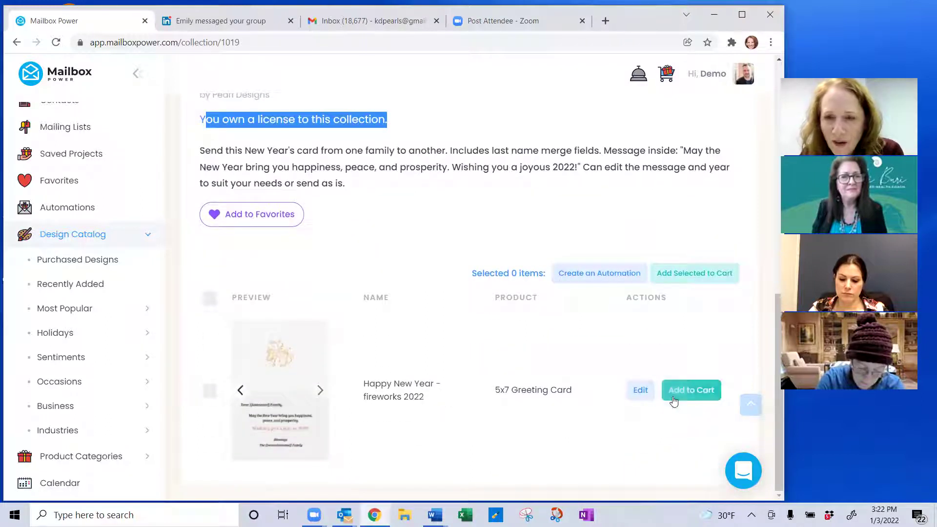
left_click(260, 430)
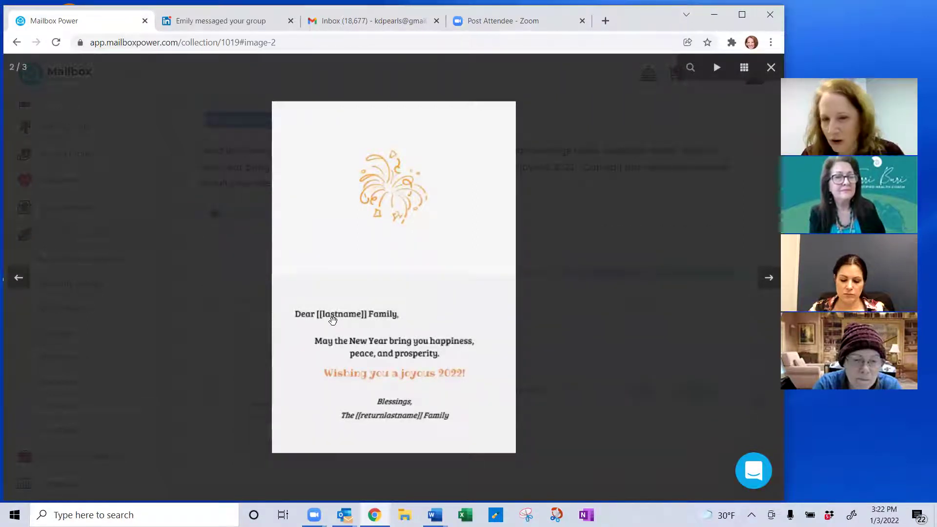
key("Escape")
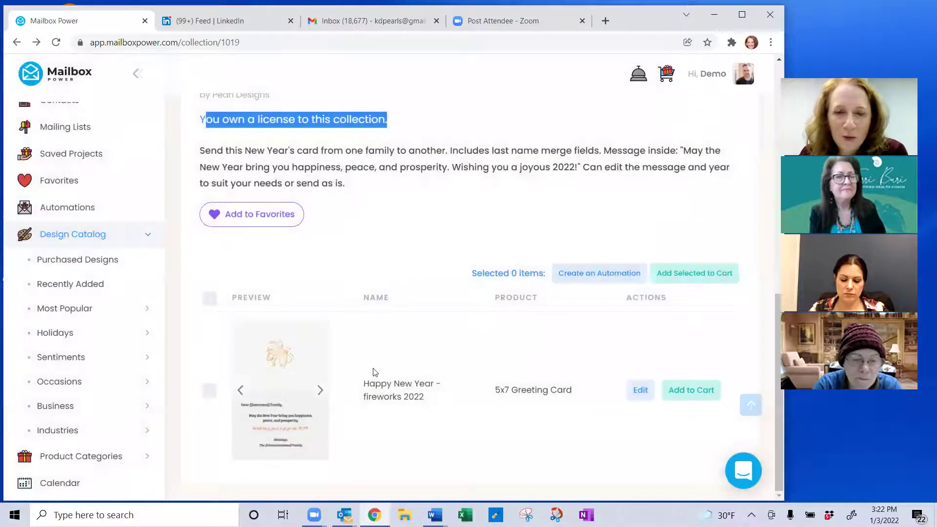
Open the Happy New Year - fireworks 2022 greeting card for editing.
scroll(374, 373, "up", 2)
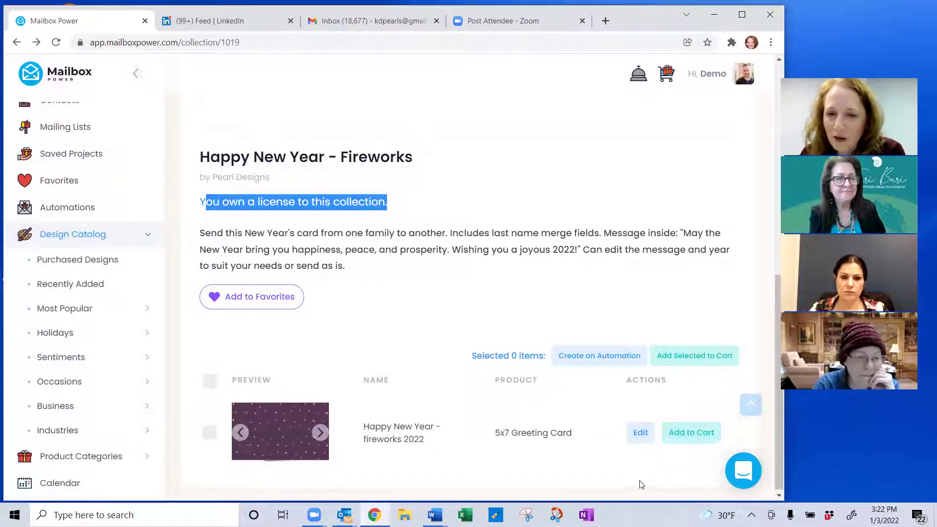
left_click(638, 434)
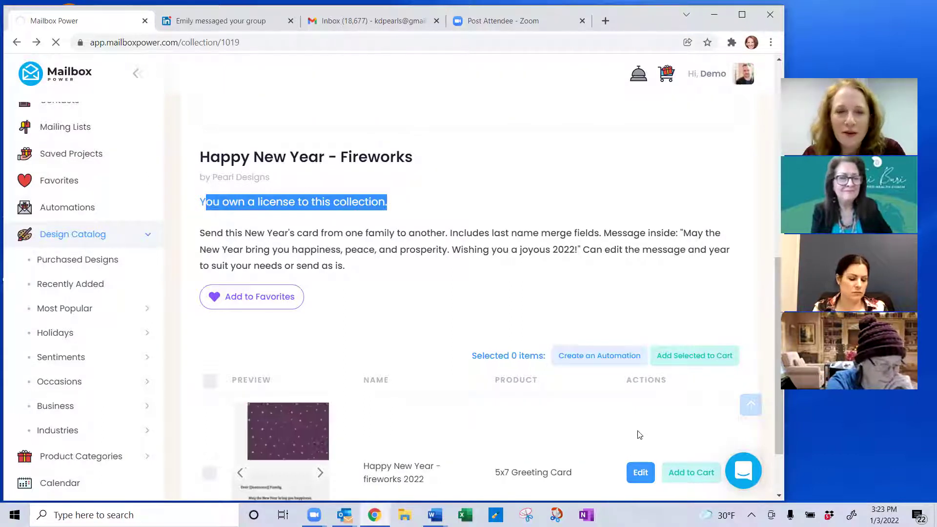
left_click(638, 432)
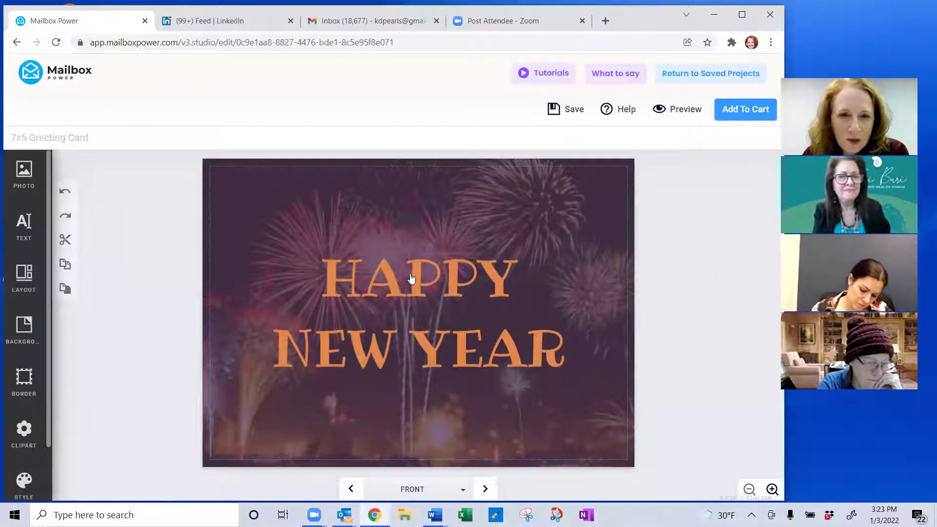
Move the HAPPY NEW YEAR text higher on the card front and bring up its text formatting options.
left_click(411, 278)
left_click(477, 429)
left_click_drag(418, 314, 419, 282)
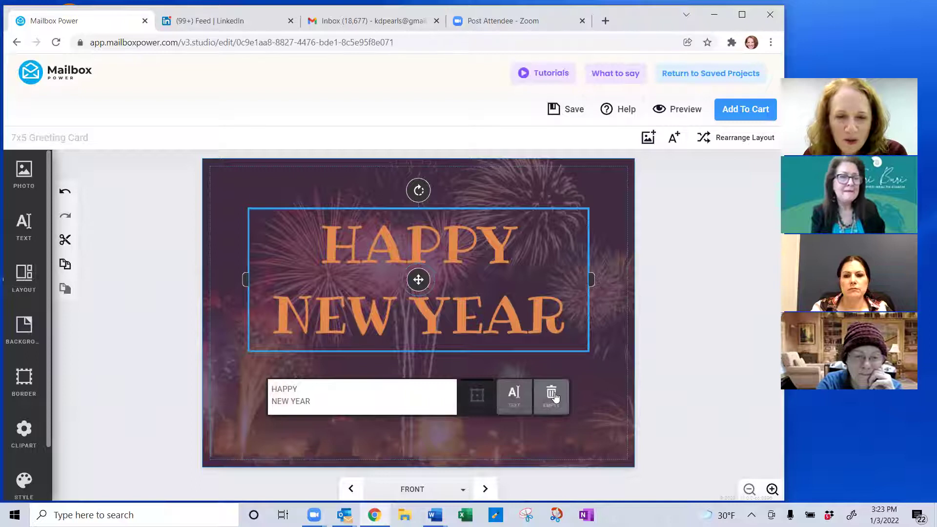
left_click(513, 397)
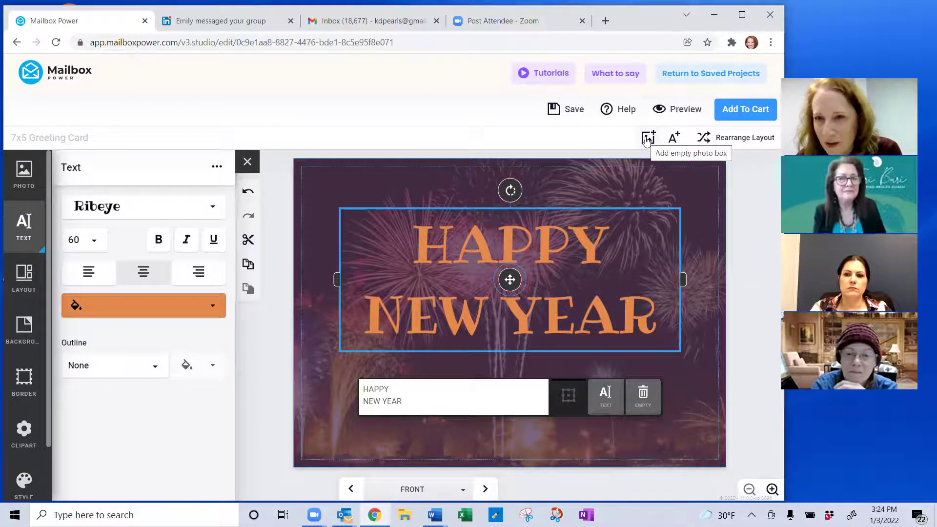
Add a text box below the HAPPY NEW YEAR heading containing the merge field text "[[firstname]]!".
left_click(677, 141)
left_click_drag(510, 346, 510, 407)
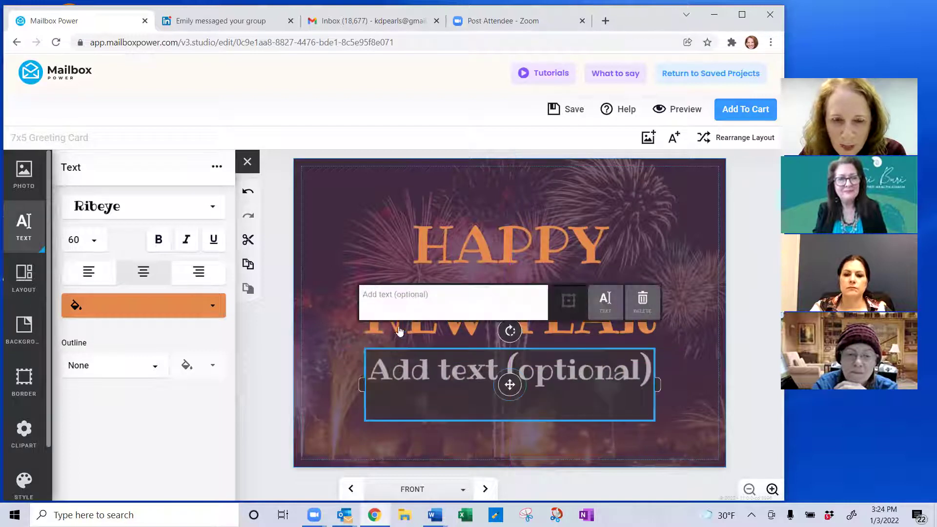
type("[[firs")
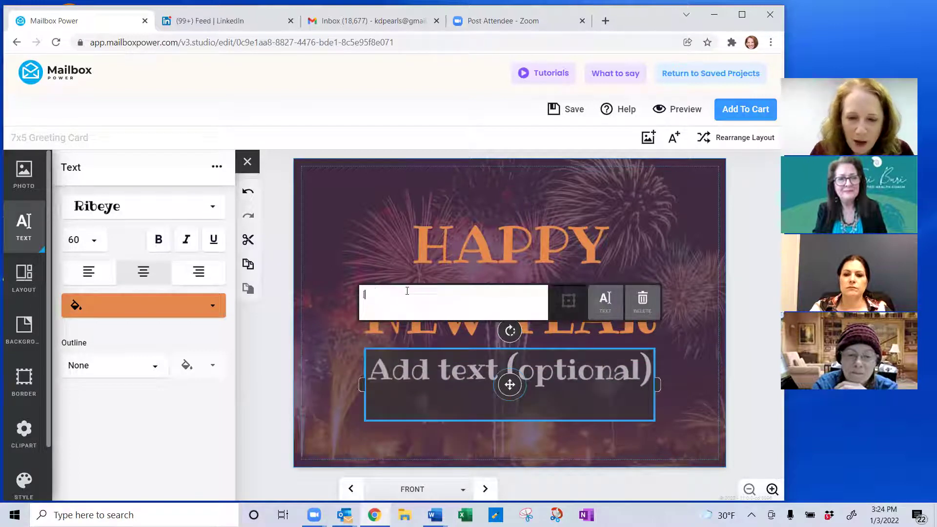
type("tname]]!")
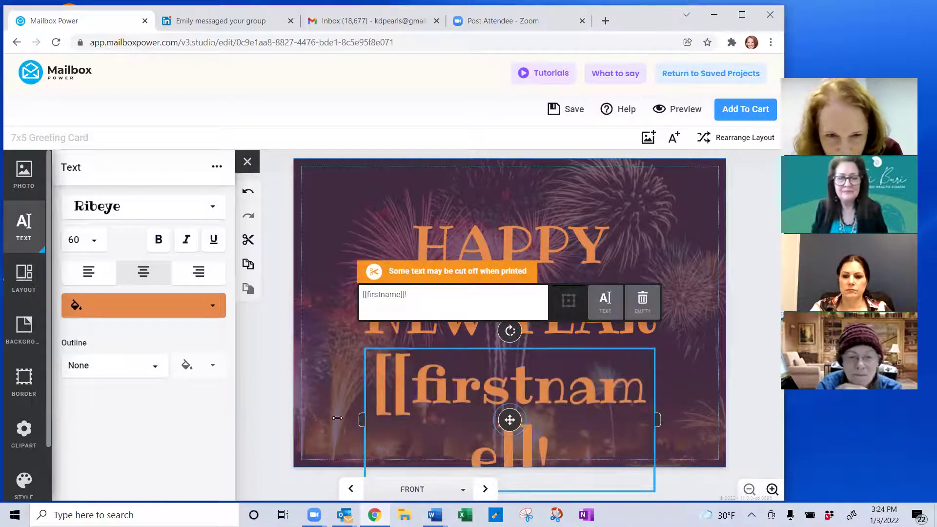
Widen the first-name text box to nearly the card's full width, set its font size to 52, and center it beneath the heading.
left_click_drag(337, 418, 306, 419)
left_click_drag(656, 418, 722, 408)
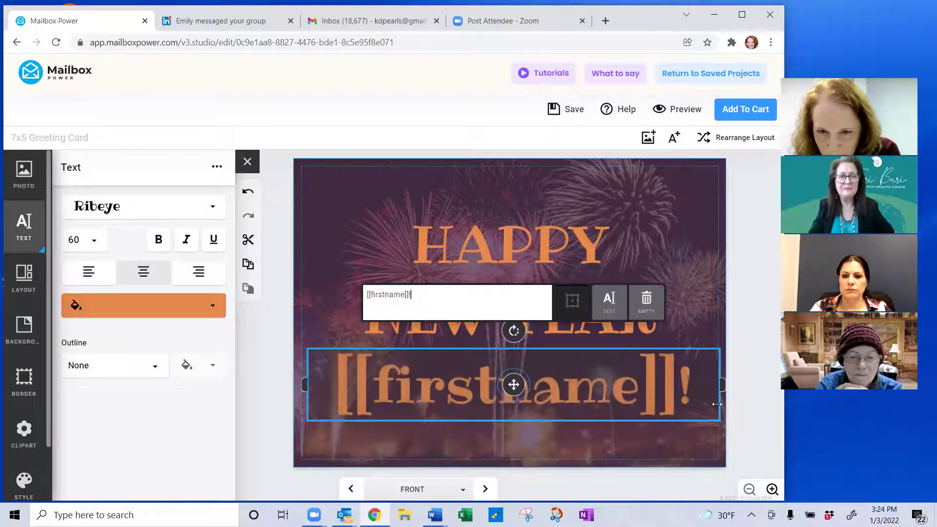
left_click(83, 241)
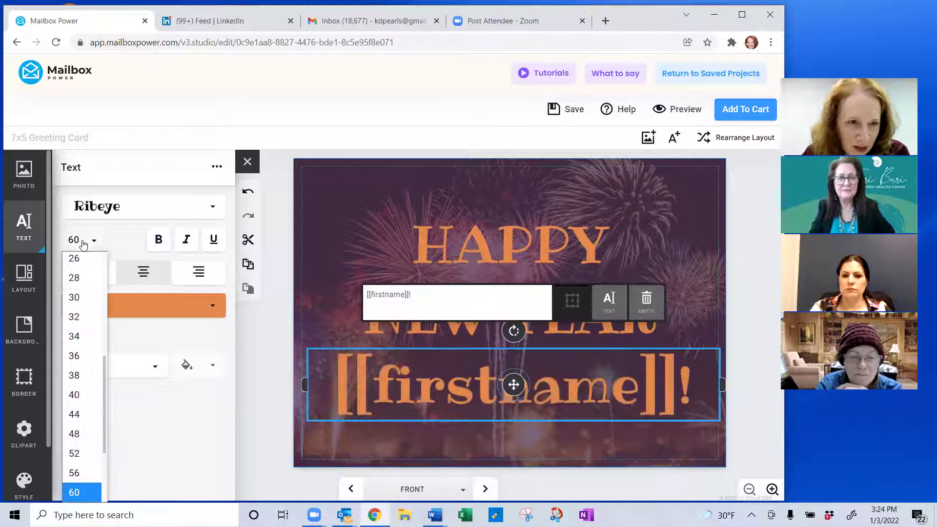
left_click(78, 457)
mouse_move(513, 382)
left_mouse_down()
mouse_move(512, 408)
mouse_move(510, 380)
left_mouse_up()
left_click(526, 459)
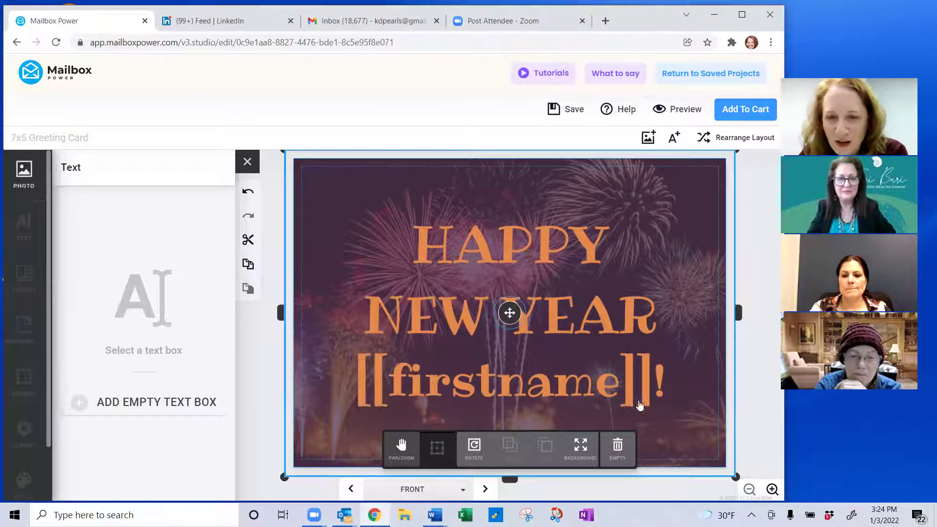
Look through the card's inside top, inside bottom and back panels.
left_click(757, 356)
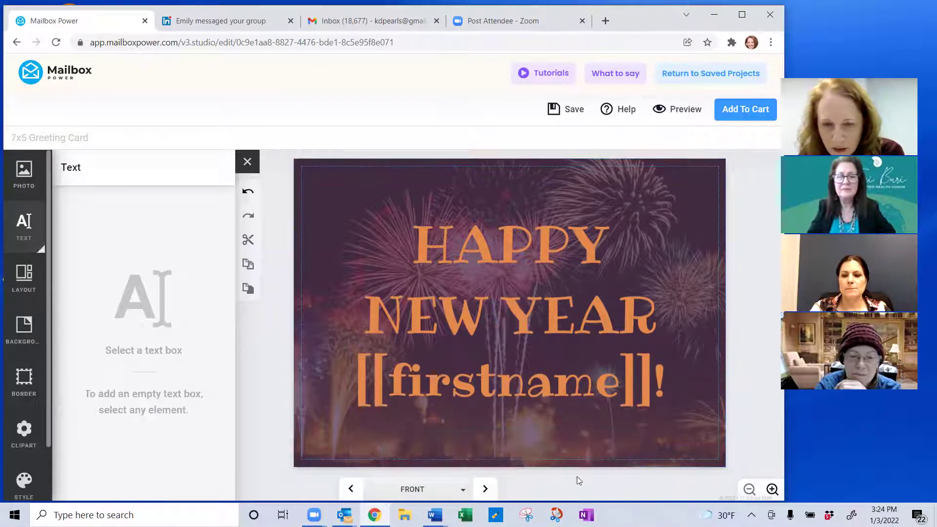
left_click(410, 491)
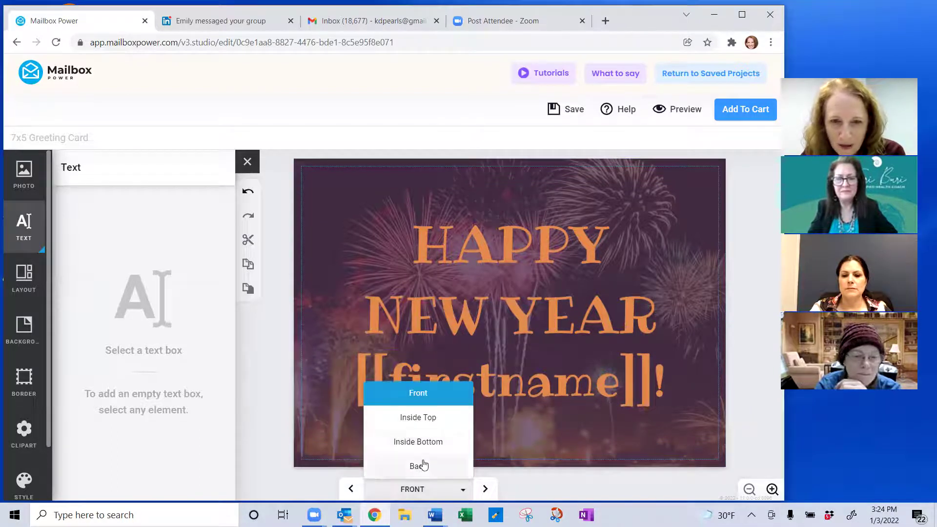
left_click(486, 490)
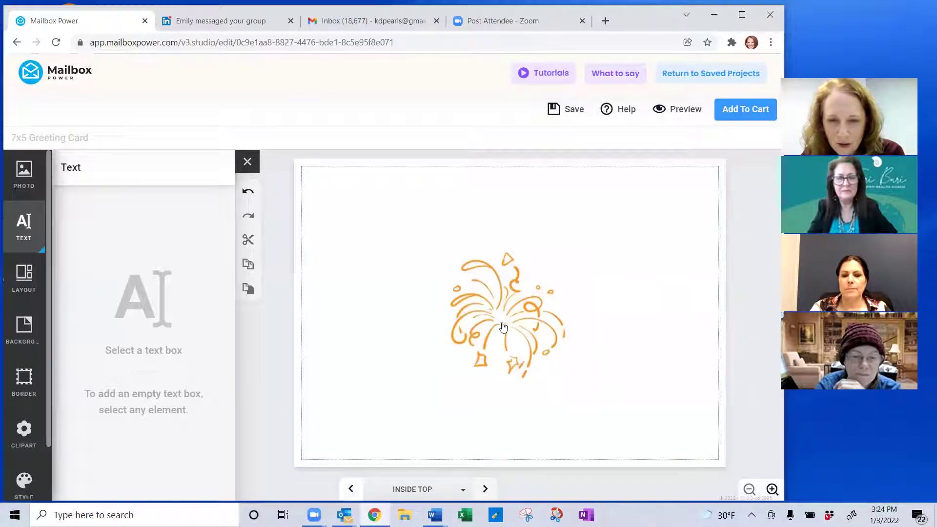
left_click(484, 490)
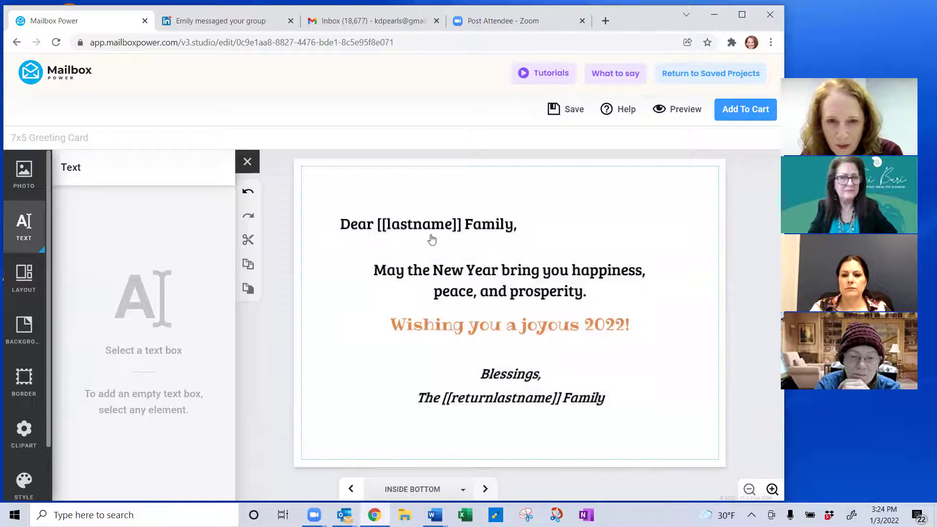
left_click(486, 488)
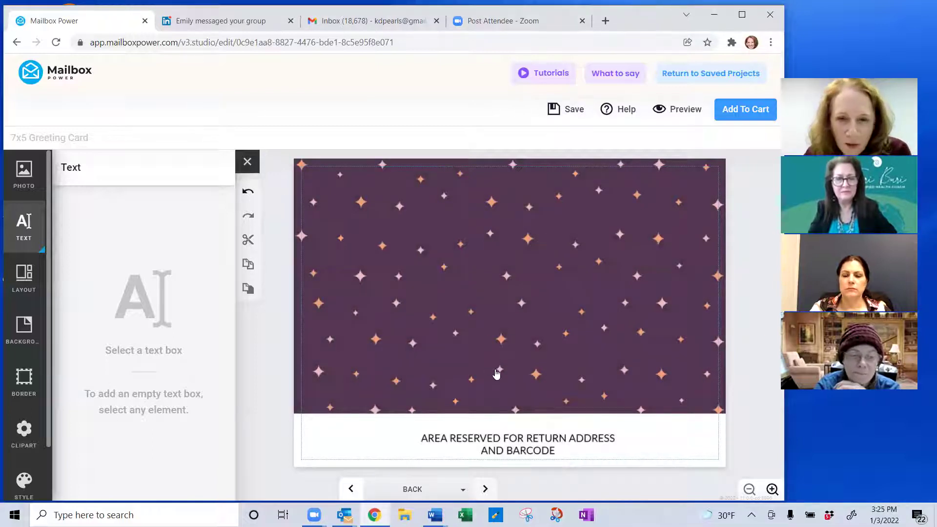
Change the greeting on the card's inside bottom panel to "Dear [[firstname]],".
left_click(351, 489)
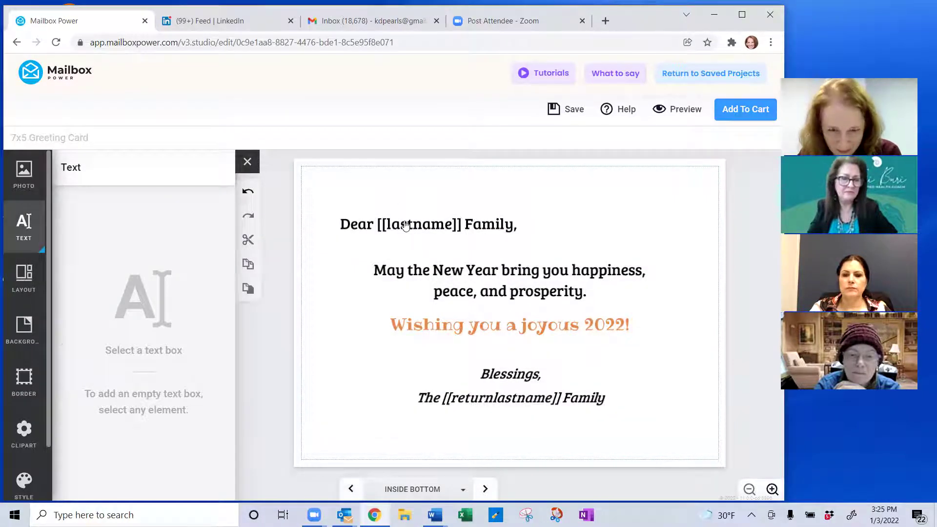
left_click(405, 225)
double_click(404, 272)
left_click(404, 273)
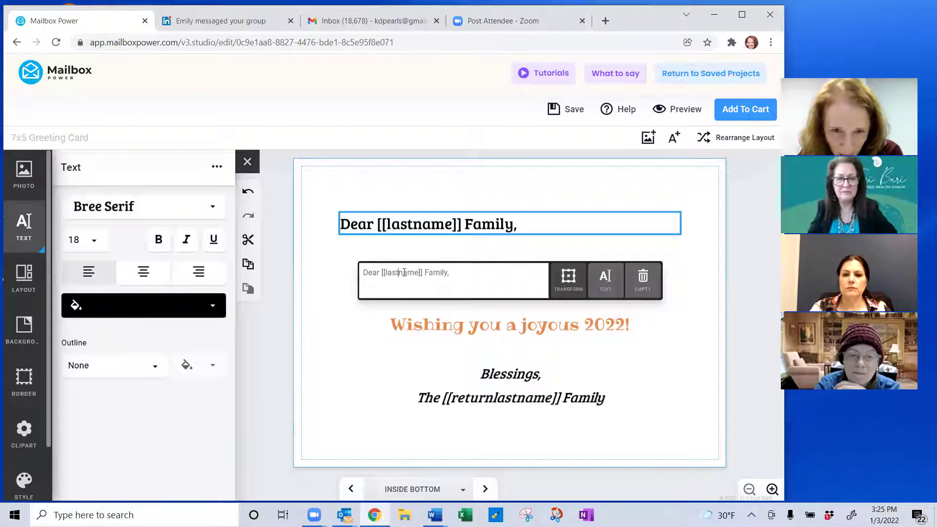
key("BackSpace")
key("BackSpace")
key("BackSpace")
key("BackSpace")
type("first")
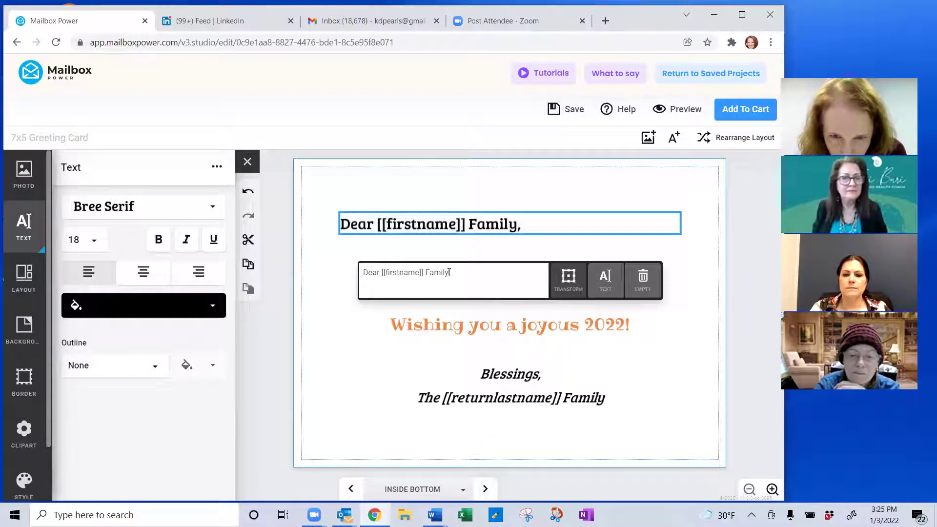
key("BackSpace")
key("BackSpace")
key("BackSpace")
key("BackSpace")
key("BackSpace")
key("BackSpace")
key("BackSpace")
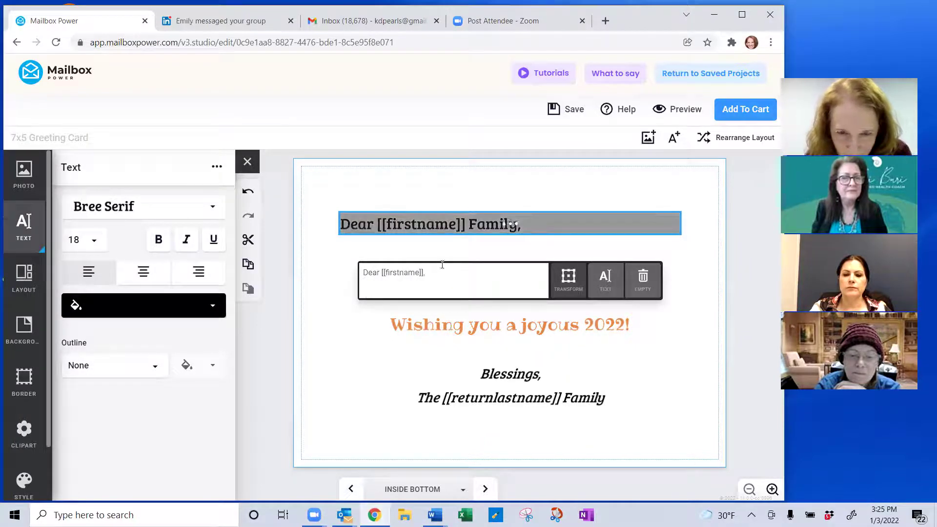
Change the signature line below "Blessings," to only the merge field "[[returnfirstname]]".
left_click(498, 390)
left_click(507, 402)
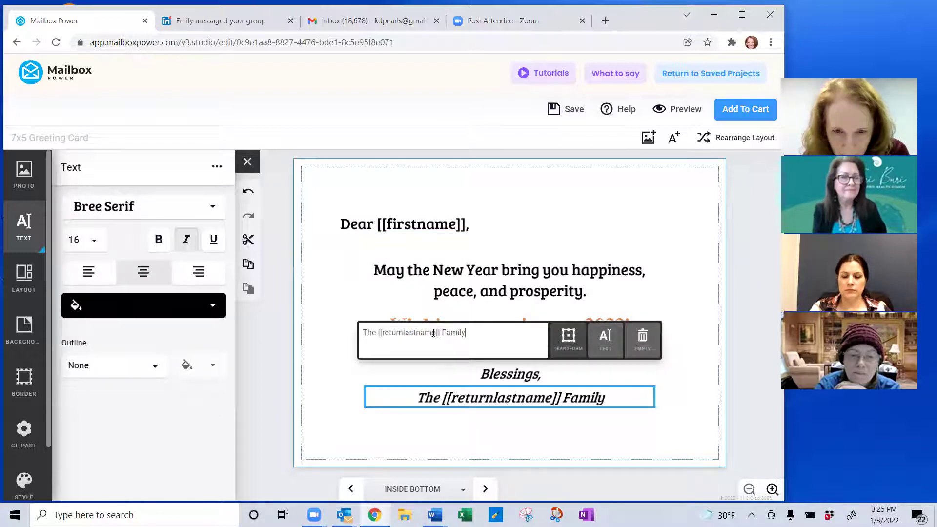
left_click(413, 333)
mouse_move(403, 333)
left_mouse_down()
mouse_move(439, 333)
mouse_move(421, 331)
left_mouse_up()
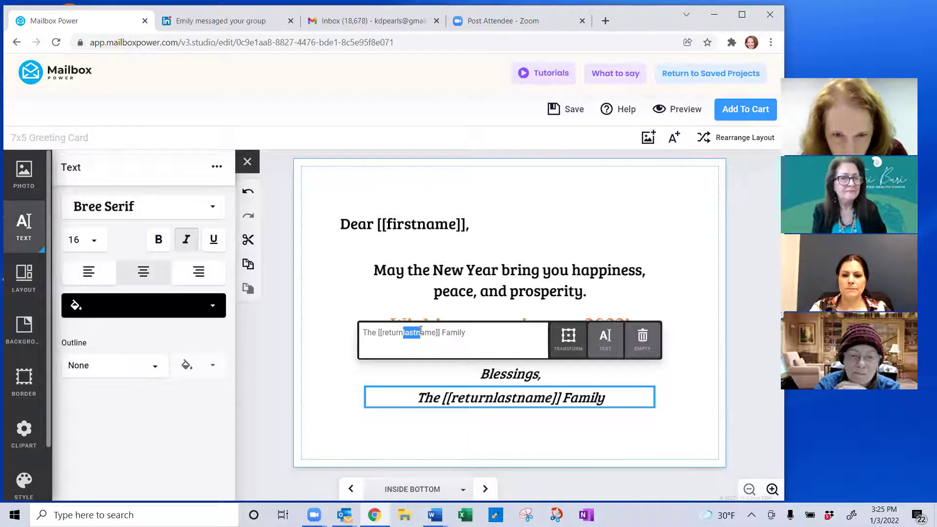
type("firstn")
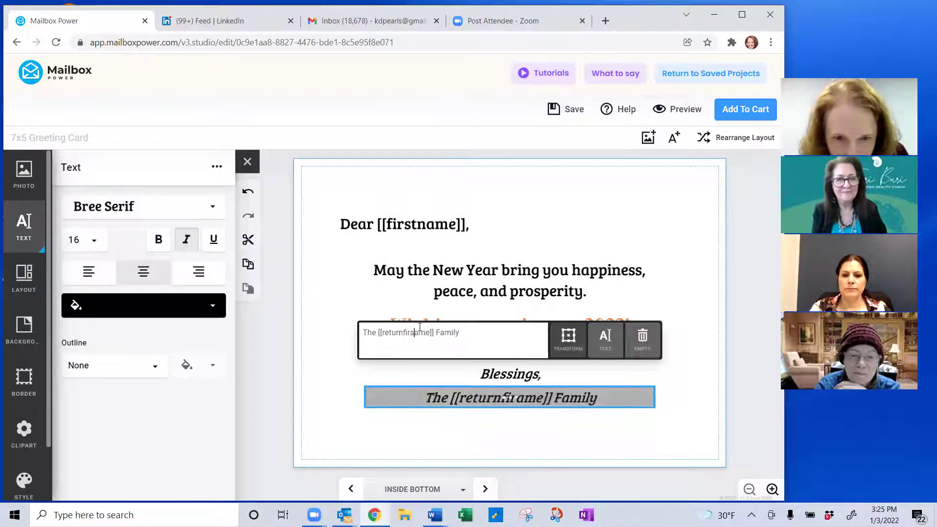
key("End")
key("BackSpace")
key("BackSpace")
key("BackSpace")
key("BackSpace")
key("BackSpace")
key("BackSpace")
key("BackSpace")
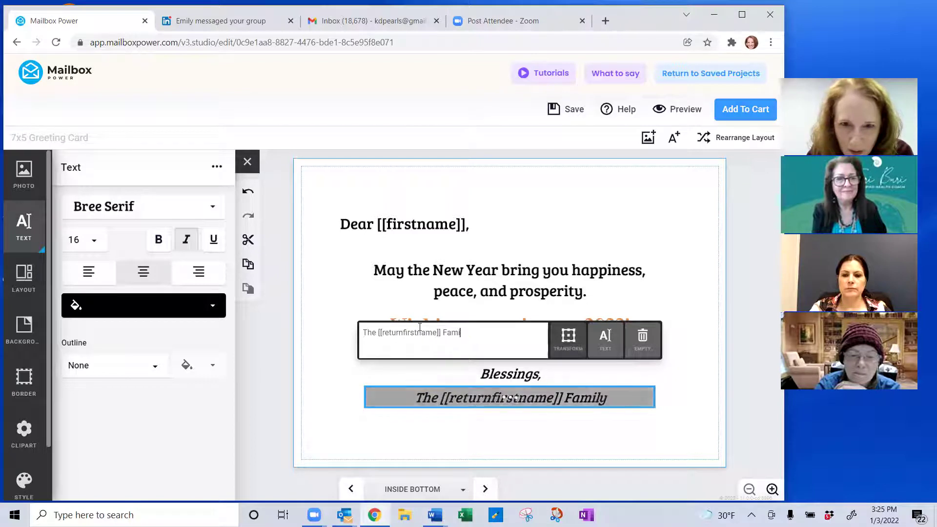
key("Left")
key("Left")
key("Left")
key("Left")
key("Left")
key("Left")
key("Left")
key("Left")
key("Left")
key("Left")
key("Left")
key("Left")
key("Left")
key("Left")
key("Left")
key("Left")
key("Left")
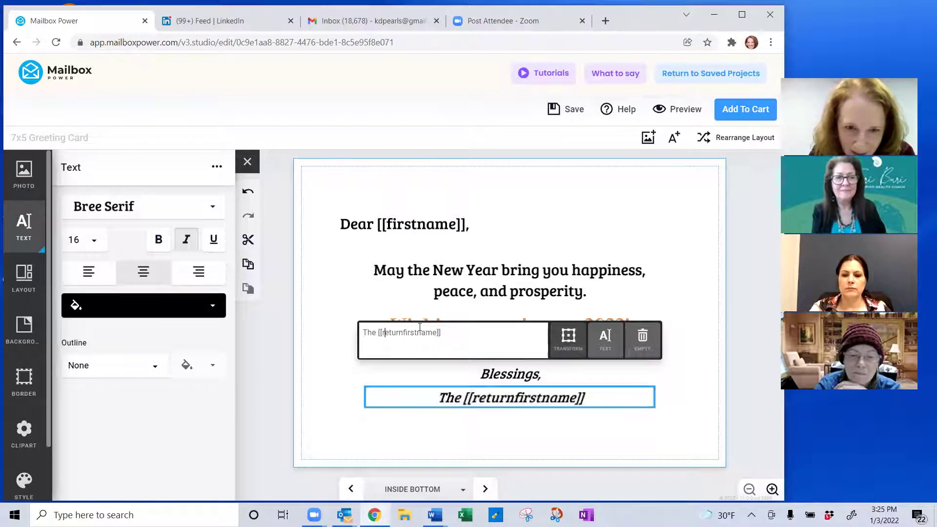
key("BackSpace")
key("BackSpace")
key("BackSpace")
key("BackSpace")
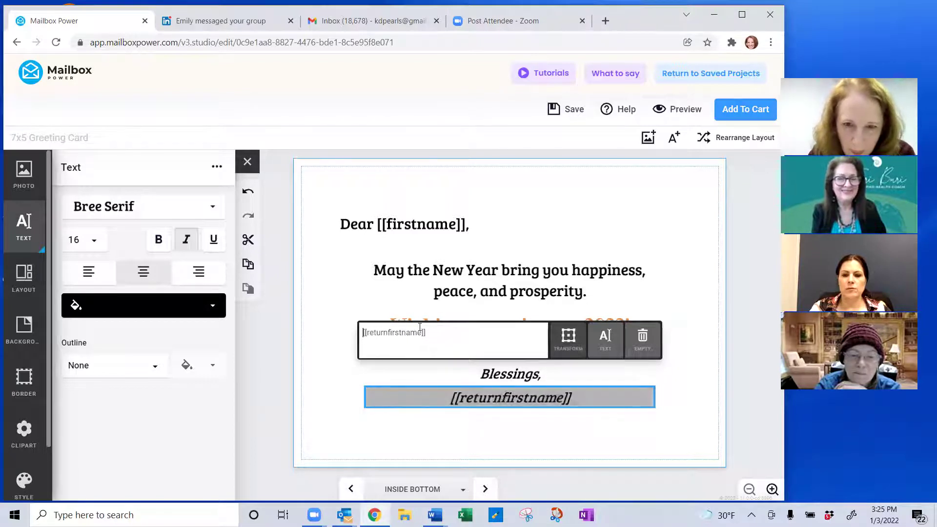
left_click(695, 393)
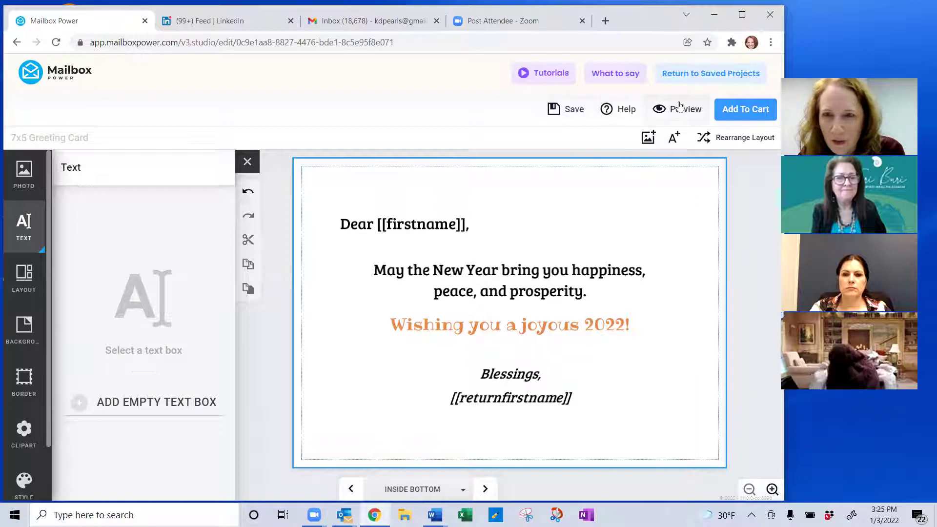
Save the card and preview its front, inside and back.
left_click(567, 108)
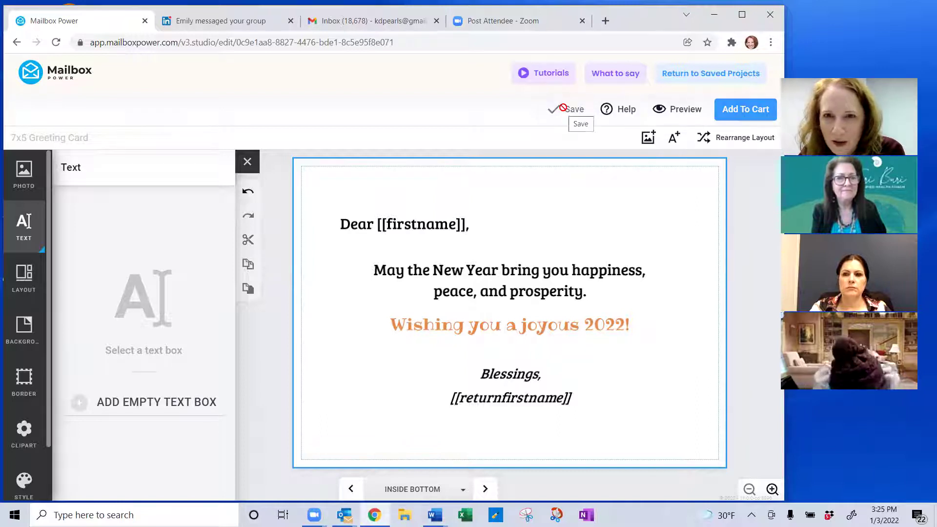
left_click(677, 112)
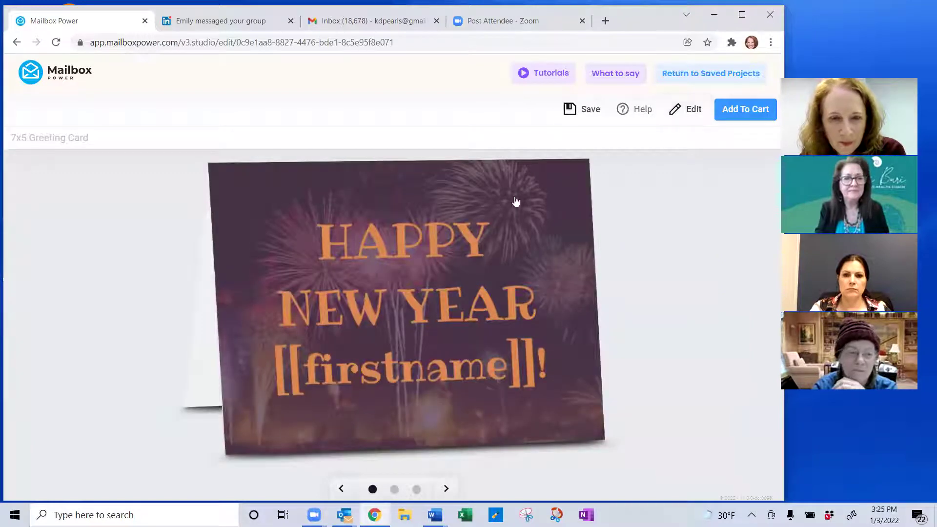
left_click(446, 489)
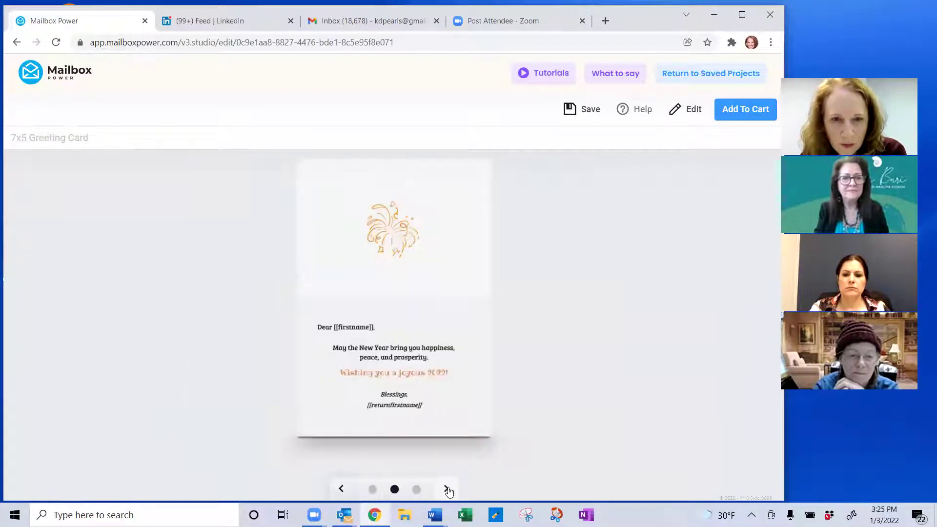
left_click(448, 490)
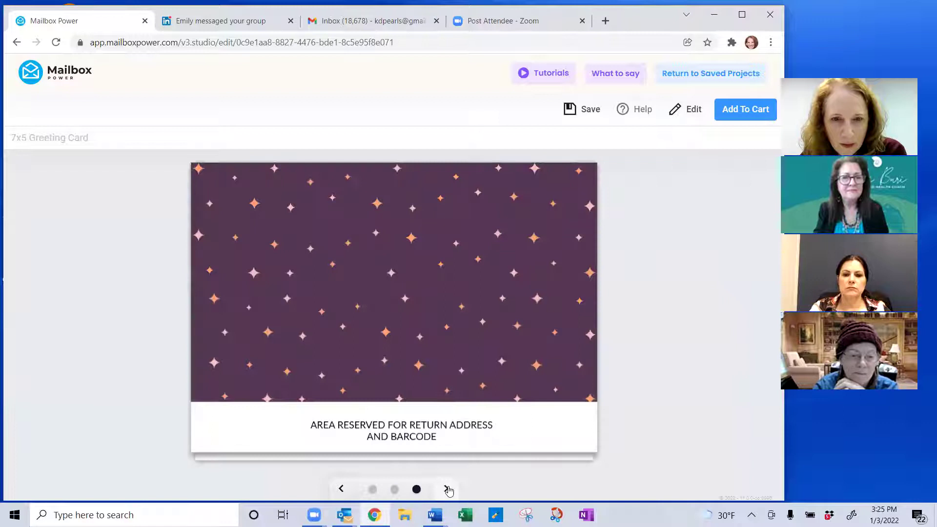
left_click(447, 489)
Save the project again and add the finished greeting card to the cart.
left_click(591, 109)
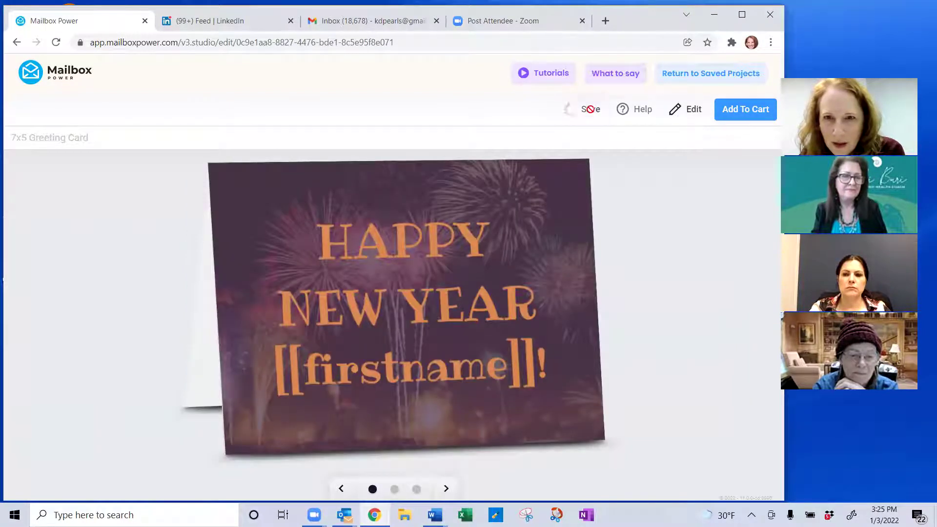
left_click(744, 108)
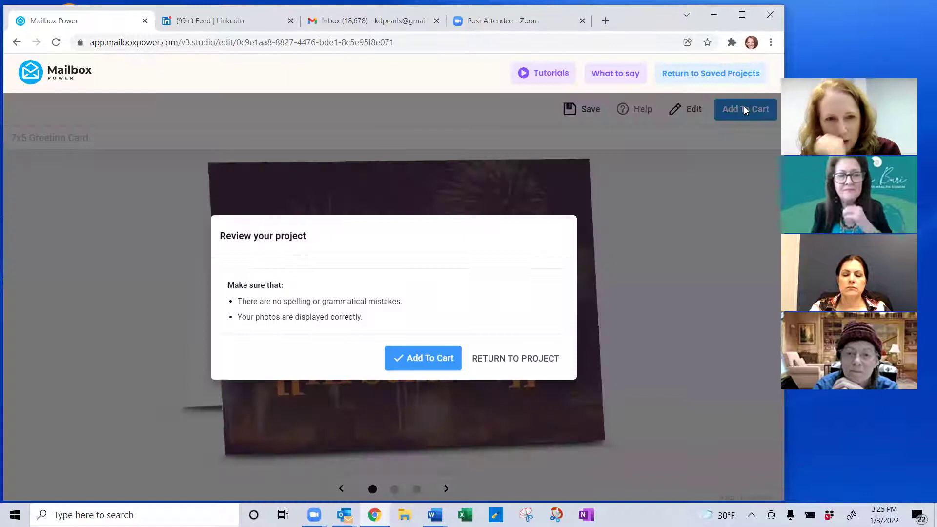
left_click(428, 358)
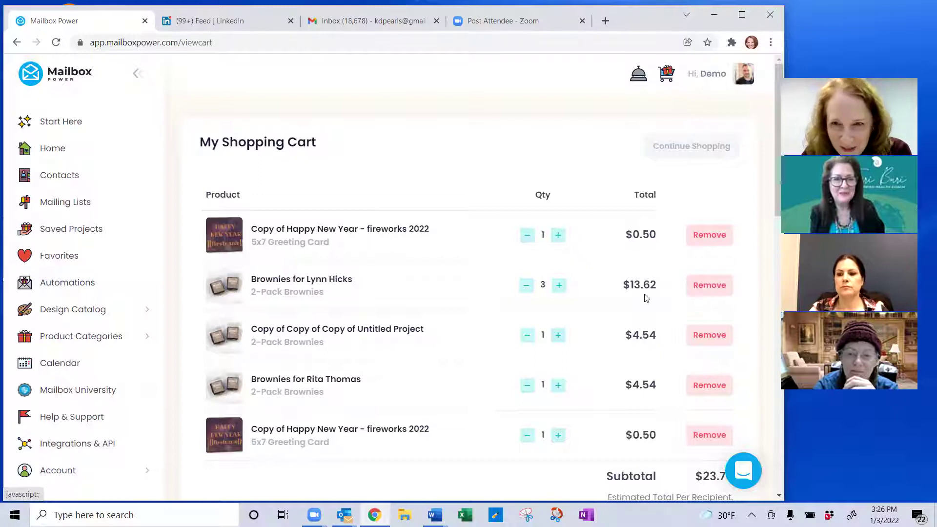
Remove all the brownie items and the duplicate New Year card from the shopping cart, keeping one greeting card.
left_click(709, 285)
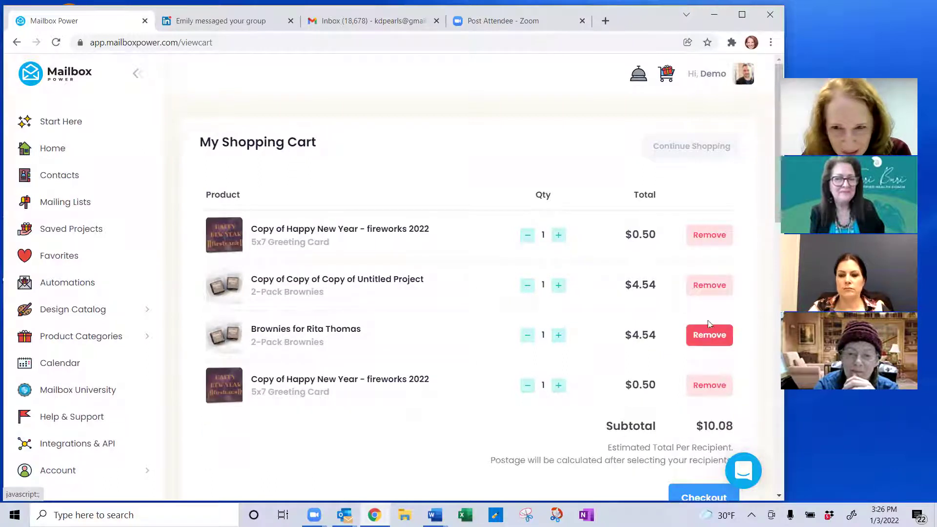
left_click(709, 328)
left_click(702, 286)
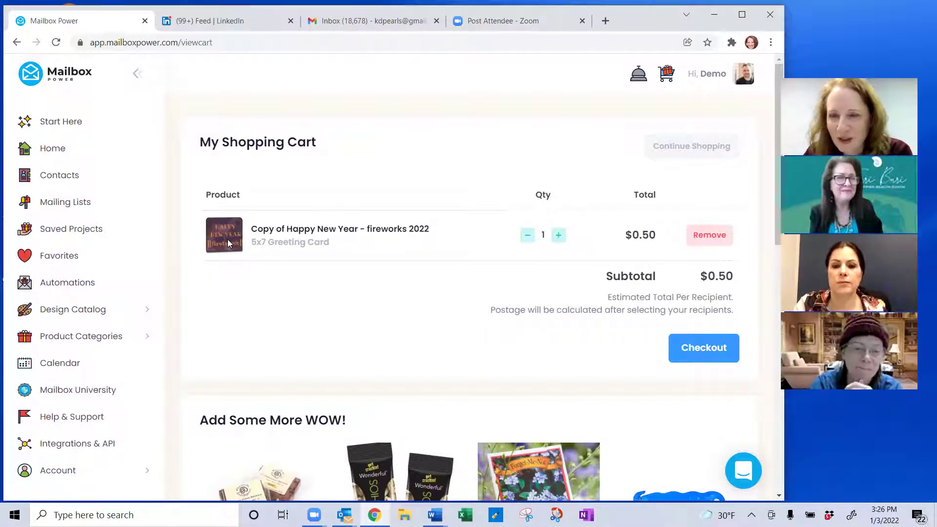
Check out the card with every contact in the Buyers group selected as a recipient.
left_click(702, 348)
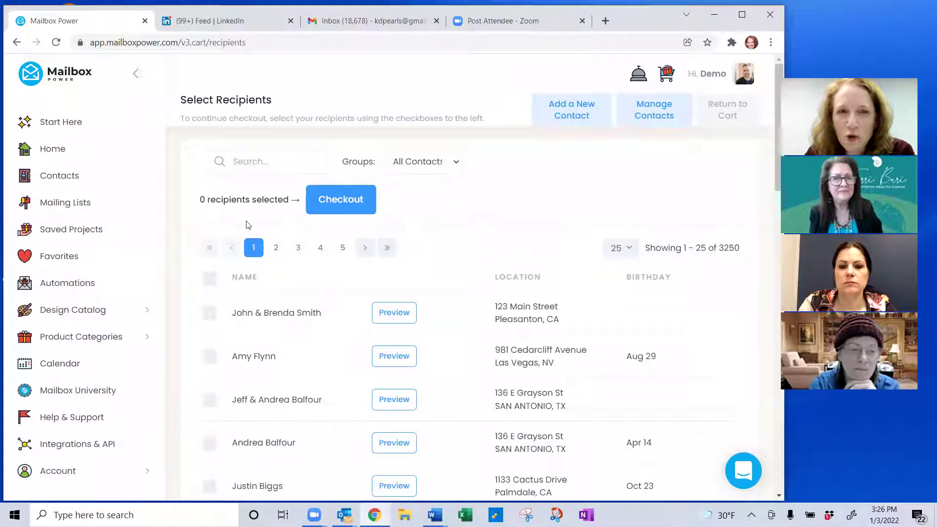
left_click(452, 166)
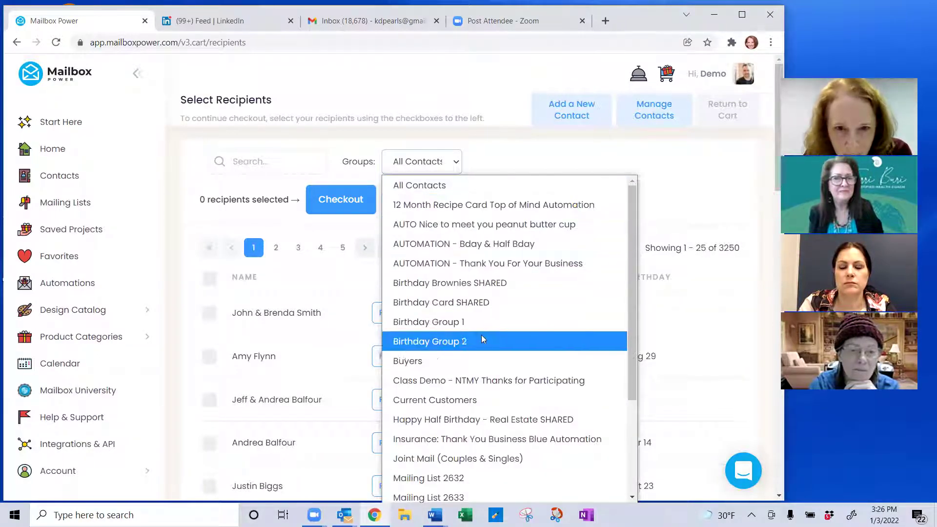
left_click(396, 361)
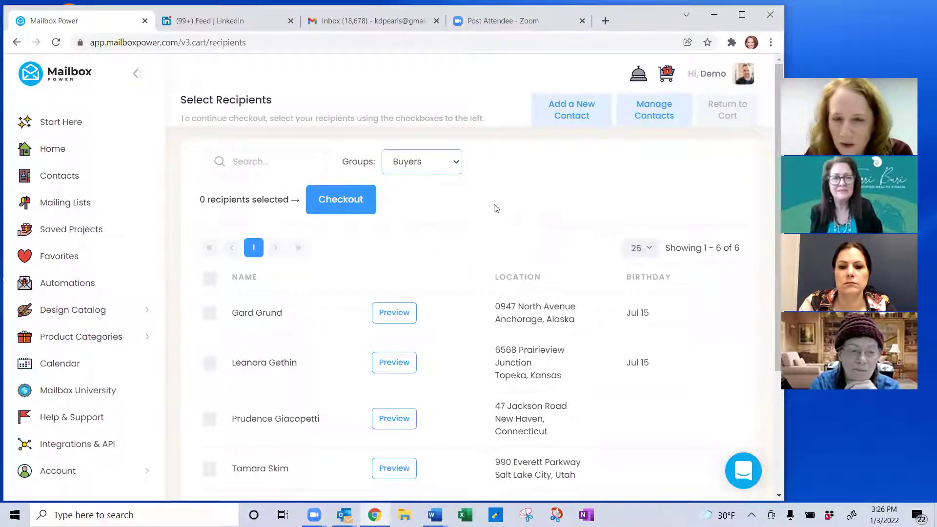
left_click(210, 279)
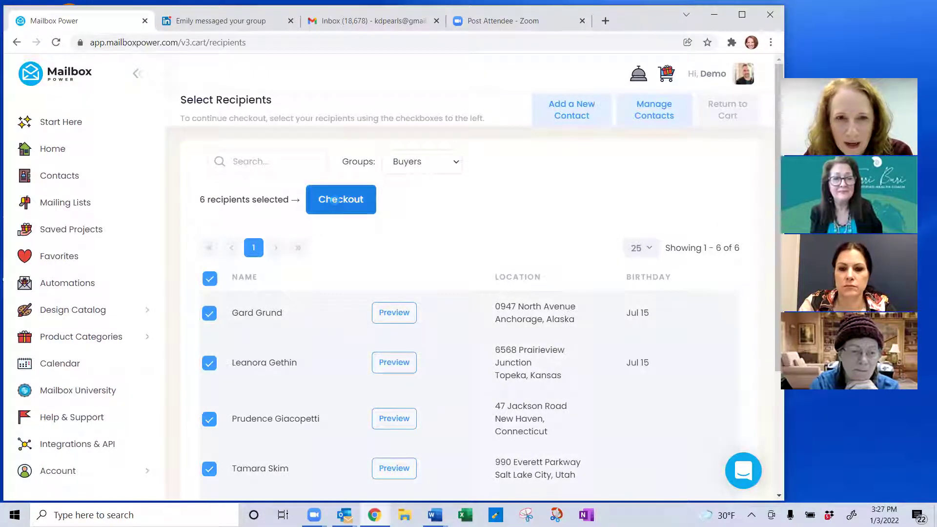
left_click(339, 200)
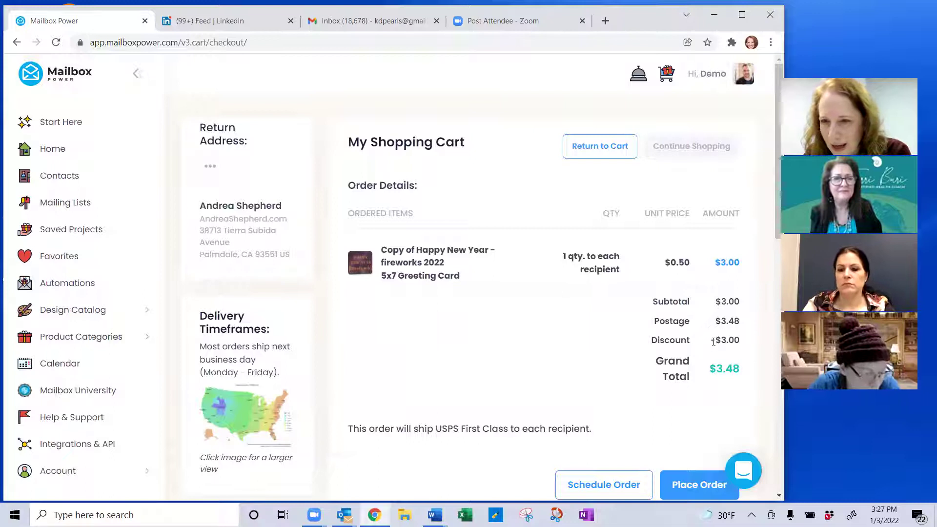
Review the order's postage, discount and grand total, and the list of delivery recipients.
left_click_drag(732, 337, 747, 342)
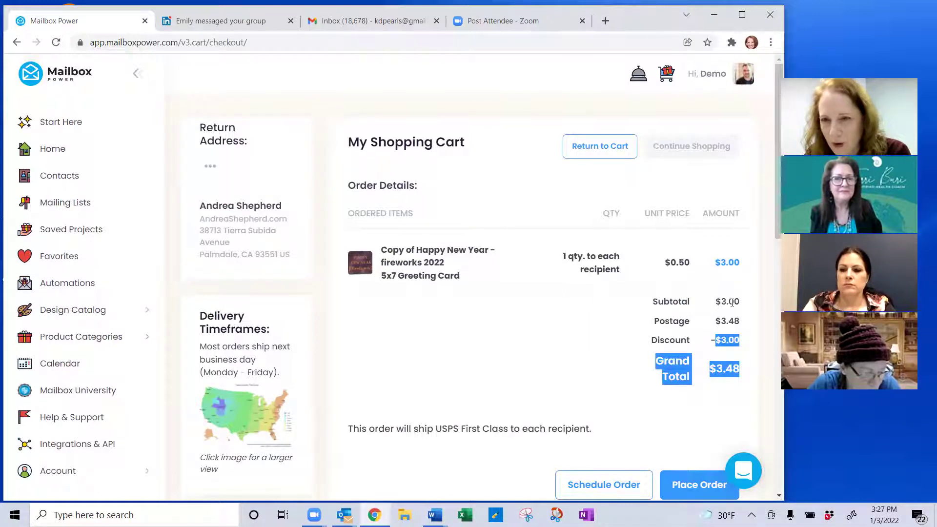
left_click(619, 333)
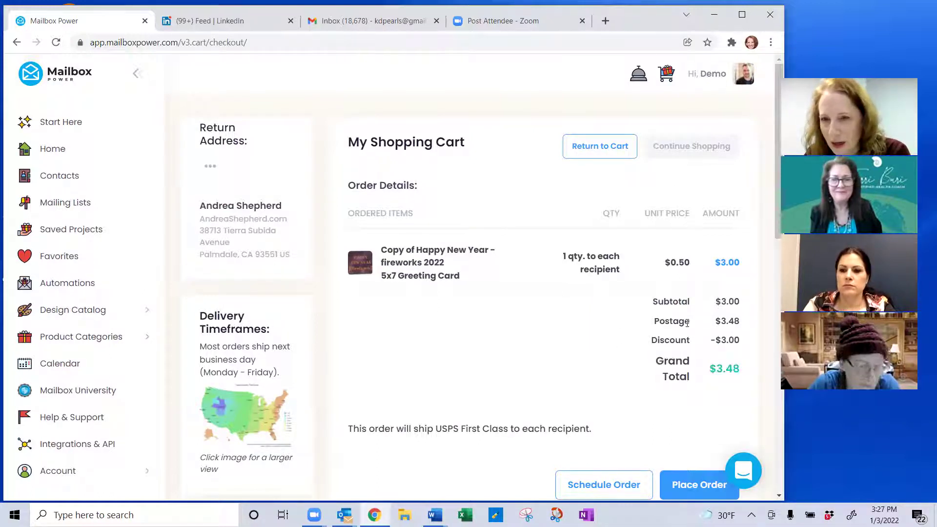
left_click_drag(714, 325, 699, 396)
left_click(726, 388)
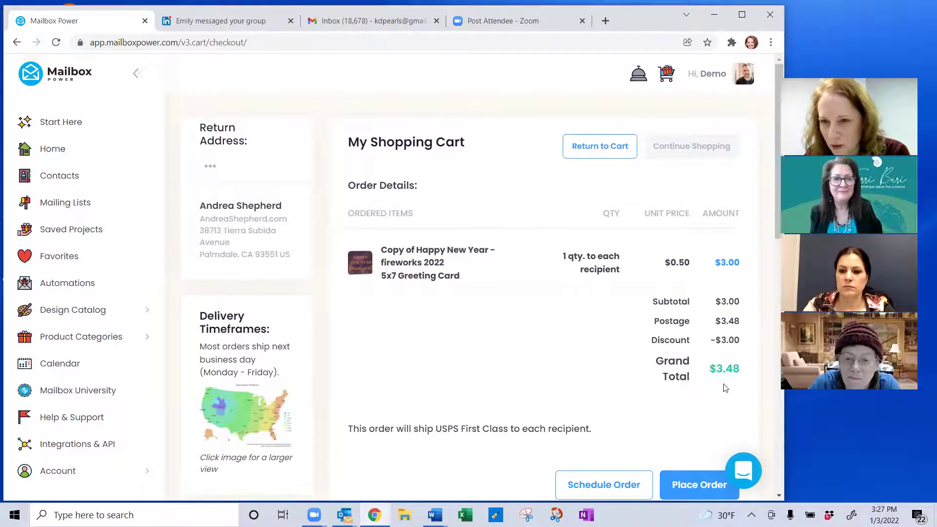
scroll(264, 349, "down", 7)
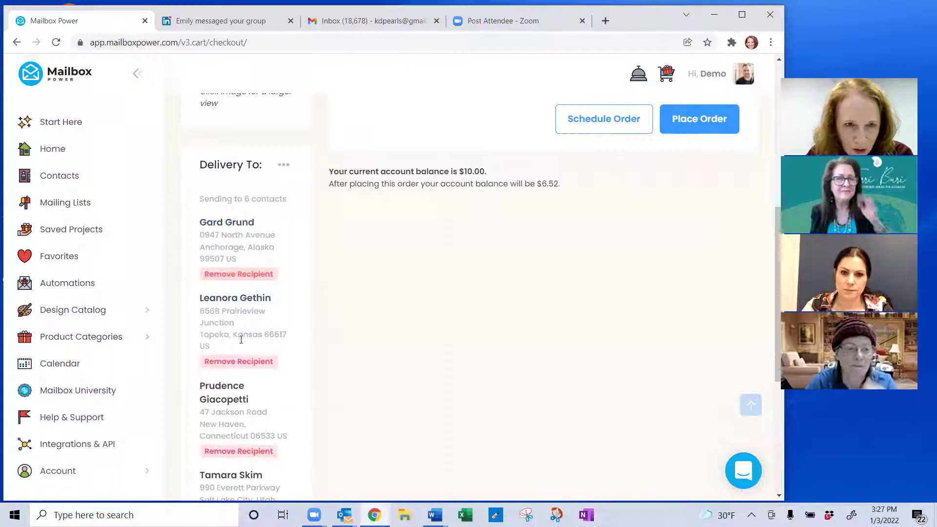
scroll(239, 378, "down", 4)
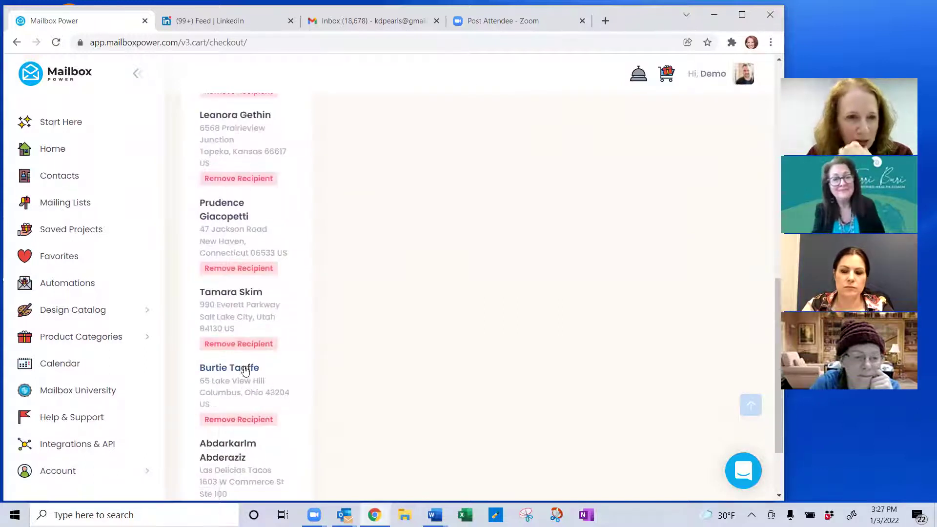
Remove the Utah recipient from the order and check the account balance left after placing it.
left_click(237, 346)
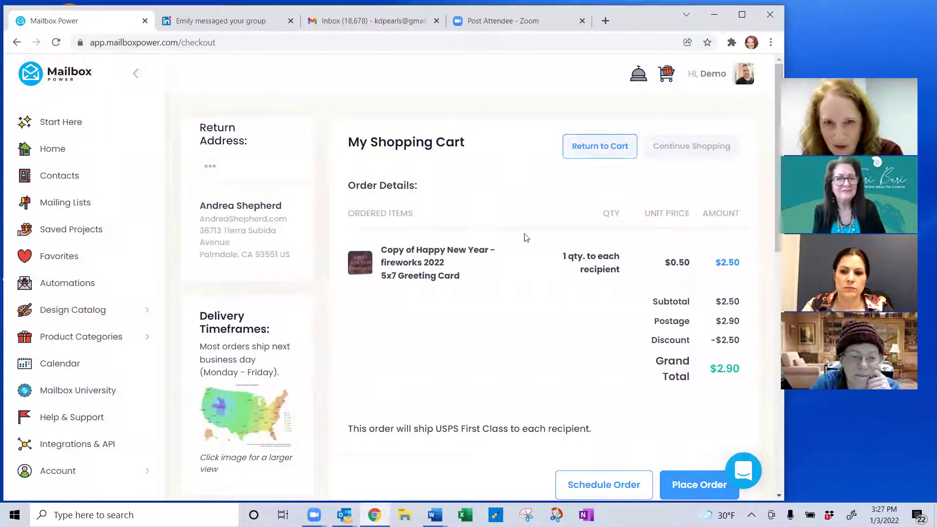
scroll(486, 313, "down", 3)
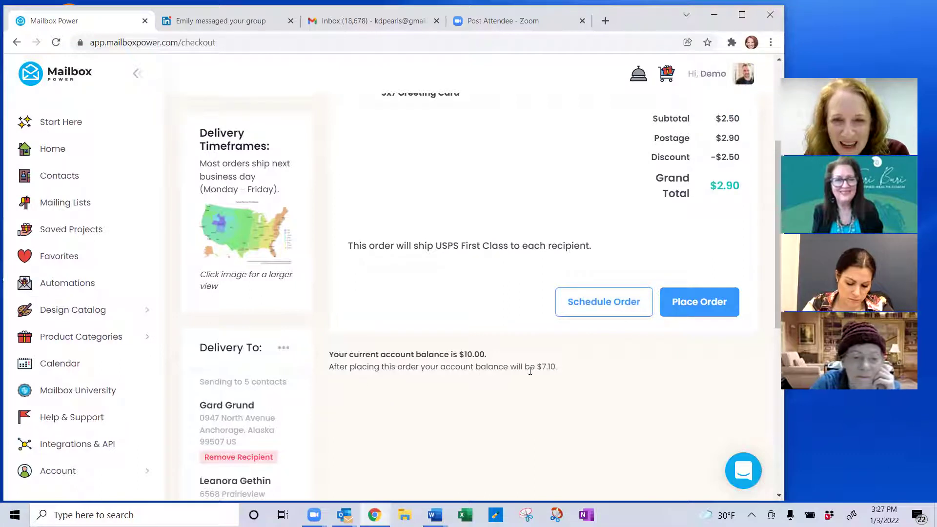
left_click_drag(539, 366, 330, 366)
double_click(561, 367)
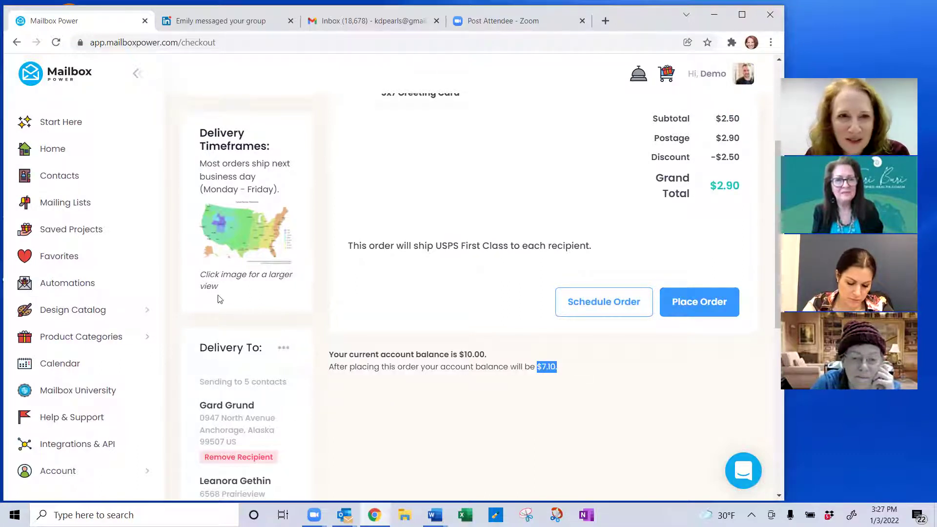
View the enlarged map of typical delivery timeframes, then close it to get back to the checkout page.
scroll(218, 299, "up", 4)
scroll(205, 274, "down", 5)
scroll(163, 198, "up", 3)
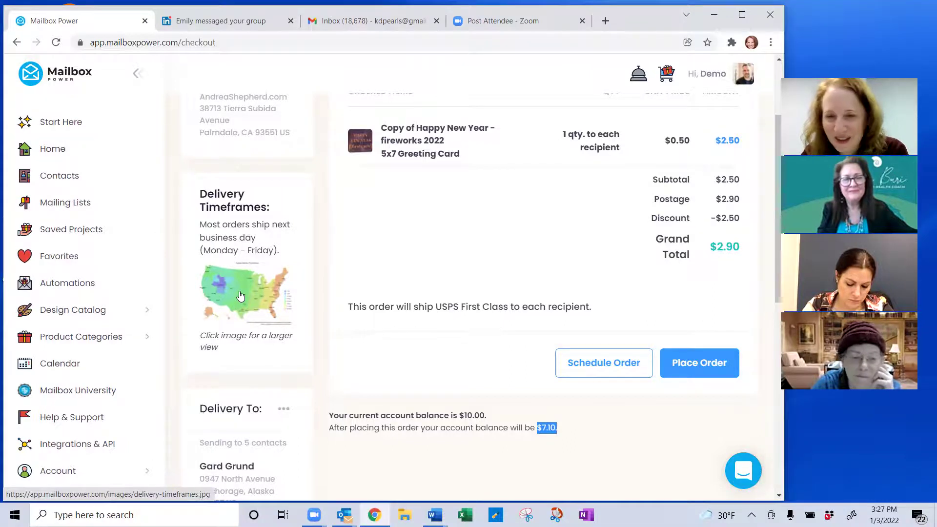
left_click(240, 295)
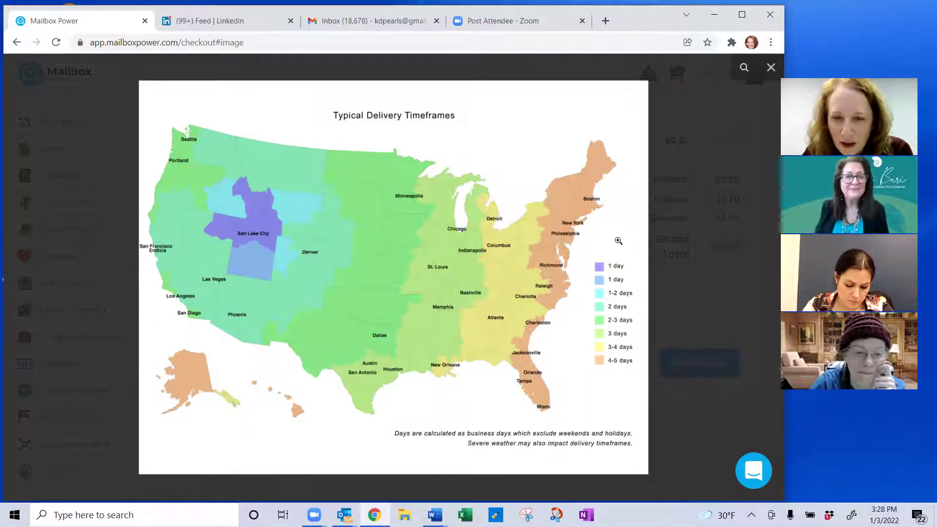
left_click(630, 281)
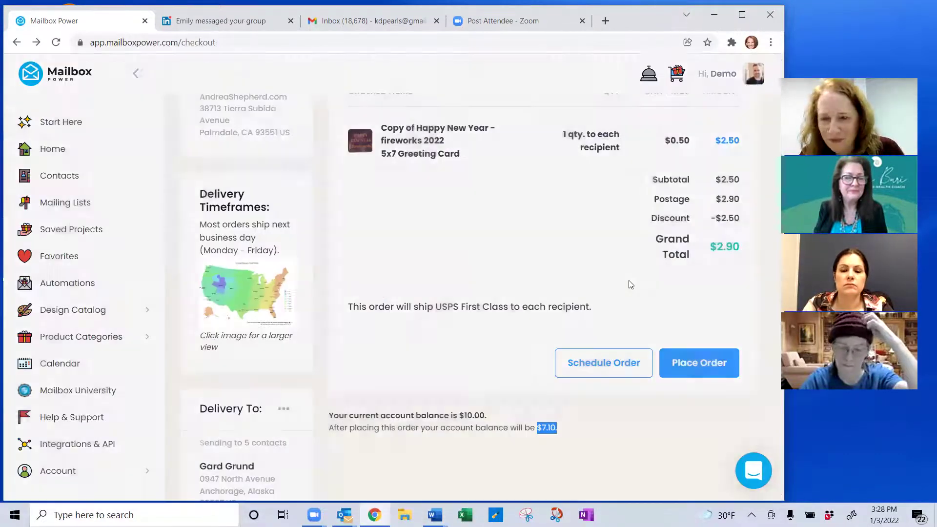
Return from checkout to the shopping cart without placing the order and go to the account's automations.
scroll(429, 338, "up", 3)
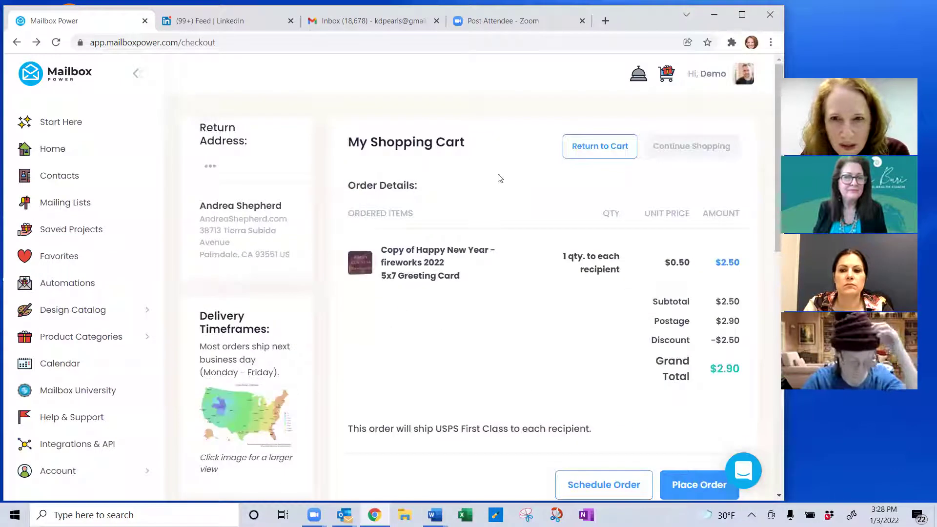
left_click(577, 147)
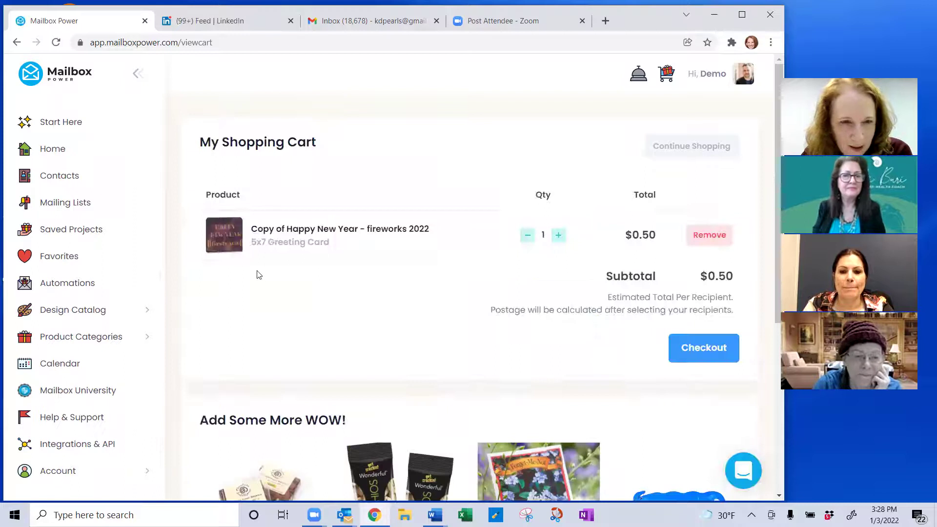
left_click(66, 285)
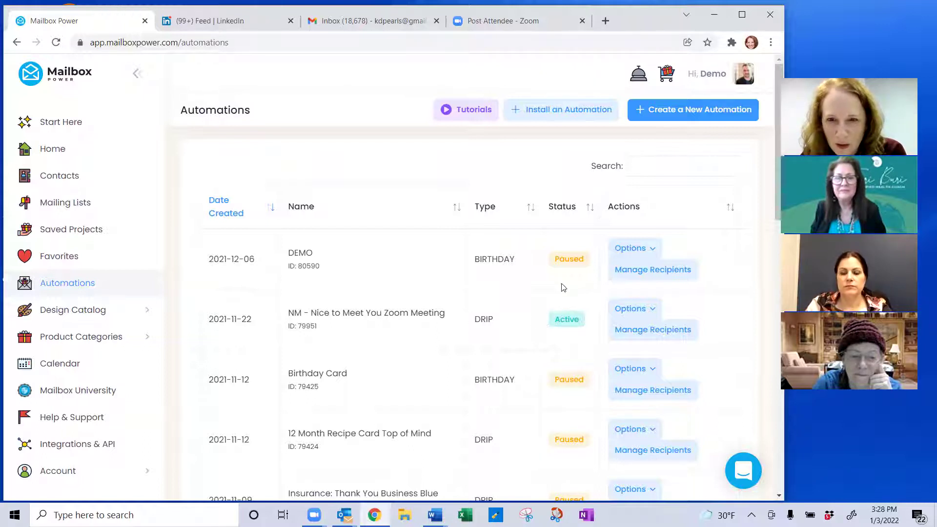
Start installing an automation and show the recommended ones in the Real Estate category.
left_click(554, 112)
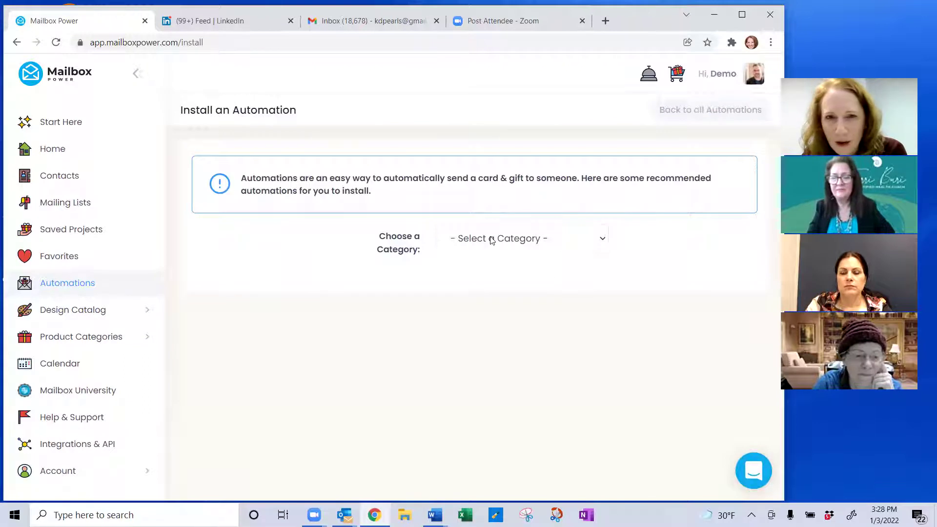
left_click(492, 239)
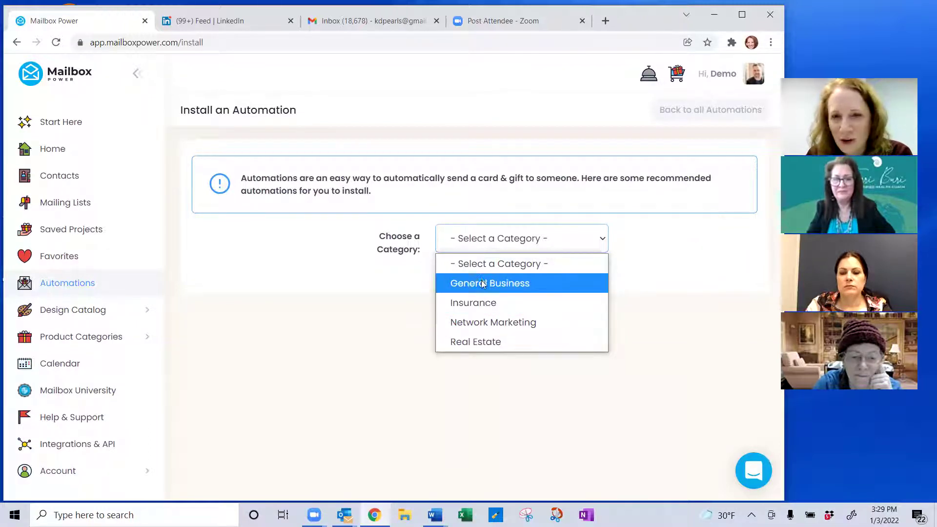
left_click(476, 344)
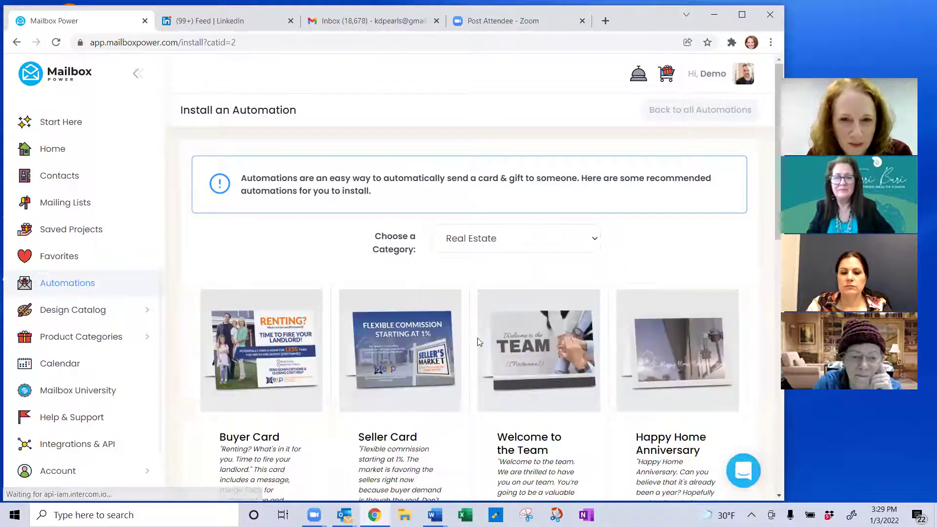
Browse the Real Estate automation templates and switch the template category to Insurance.
scroll(476, 341, "down", 7)
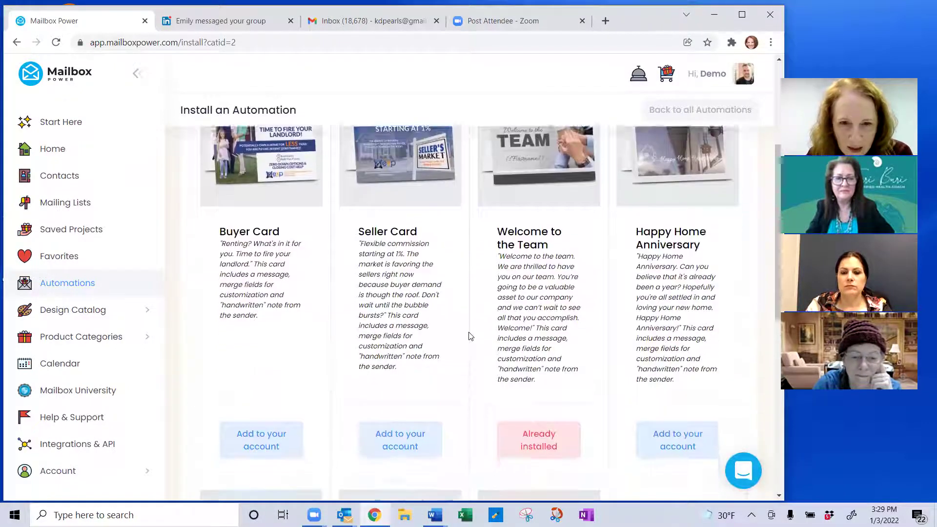
scroll(470, 336, "down", 3)
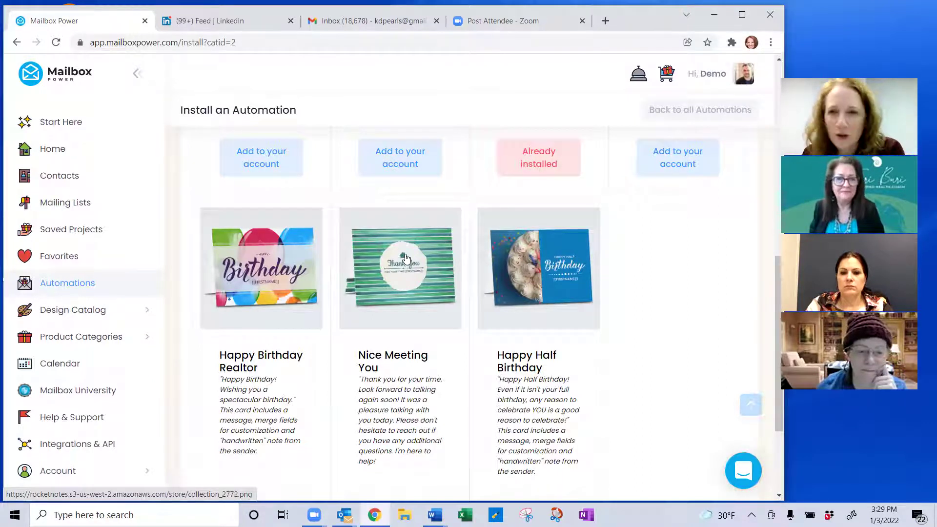
scroll(406, 259, "up", 8)
left_click(486, 249)
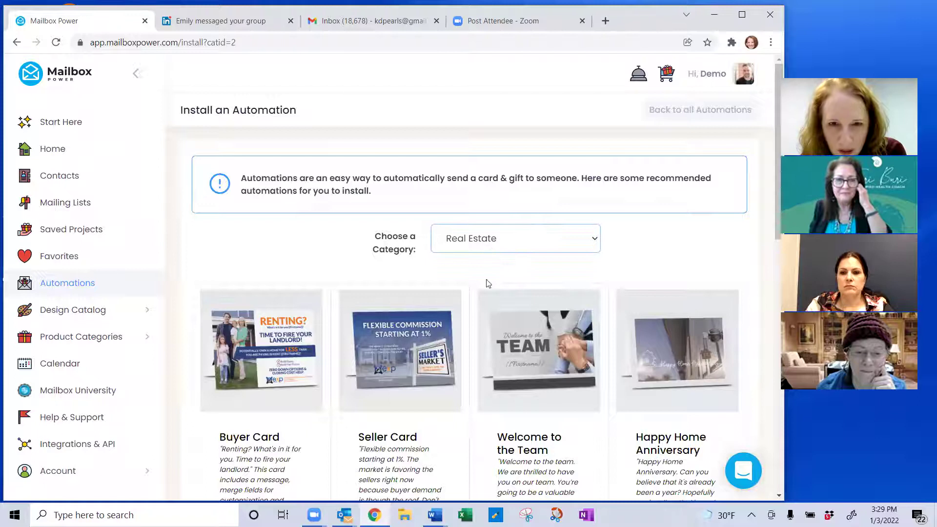
left_click(490, 244)
left_click(480, 302)
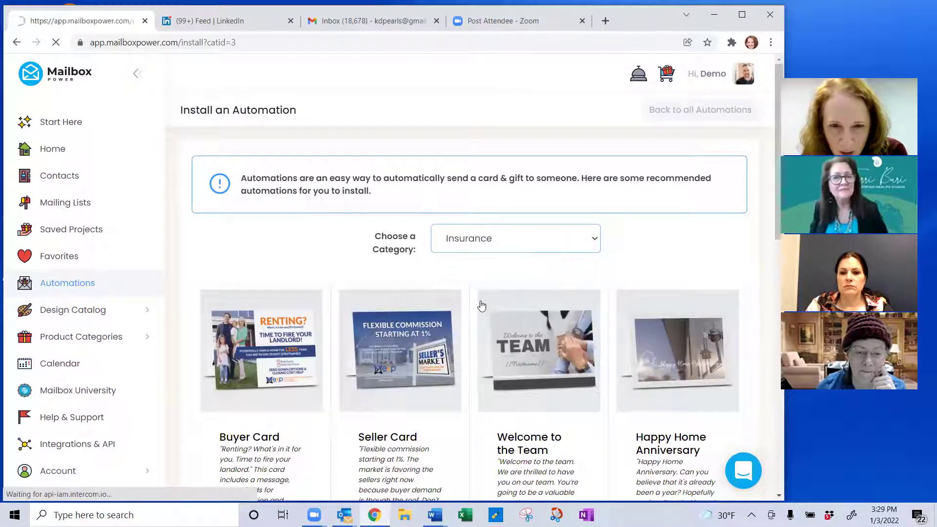
Browse the Insurance automation templates and view the Thank You for Your Business card enlarged.
scroll(482, 296, "down", 3)
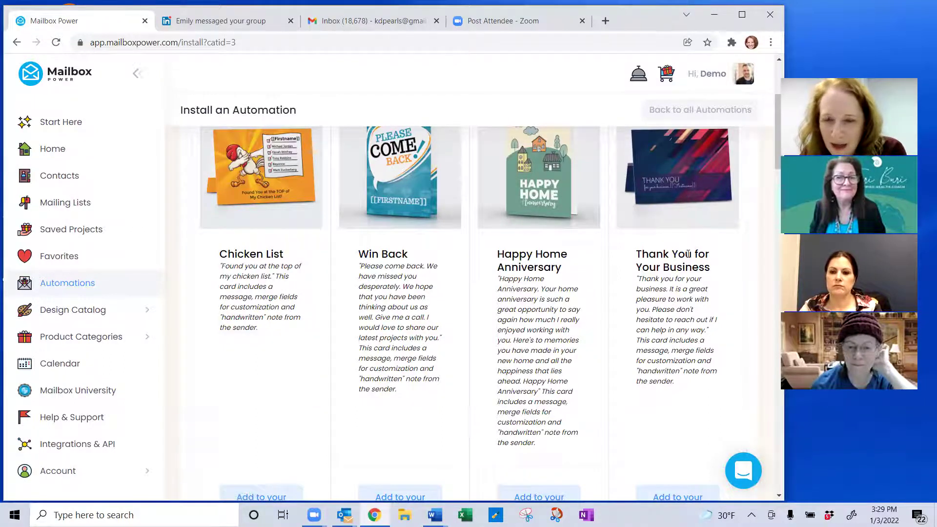
scroll(686, 230, "down", 2)
scroll(682, 187, "up", 3)
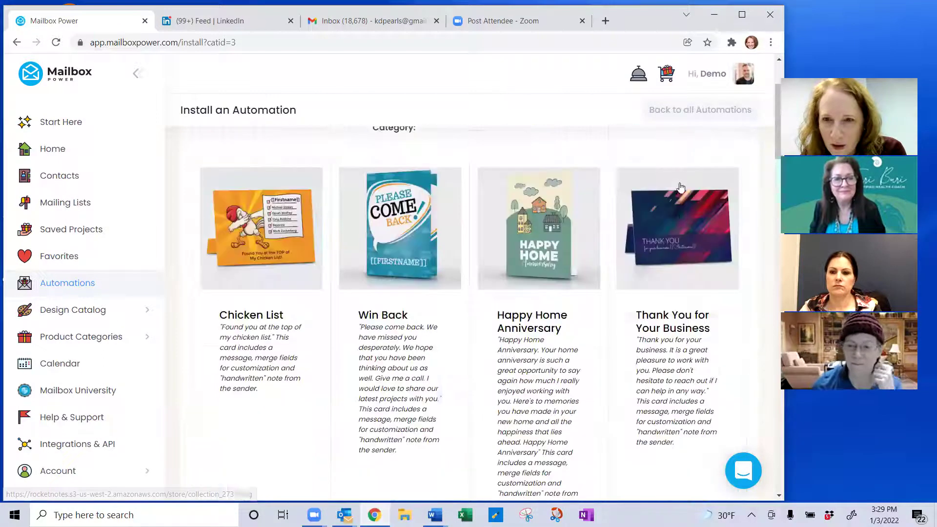
left_click(680, 209)
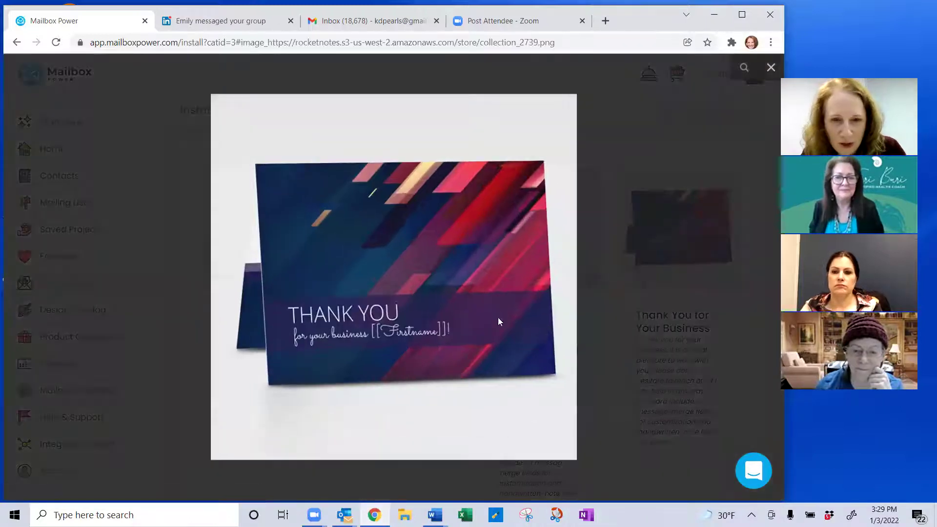
left_click(498, 317)
scroll(655, 296, "down", 3)
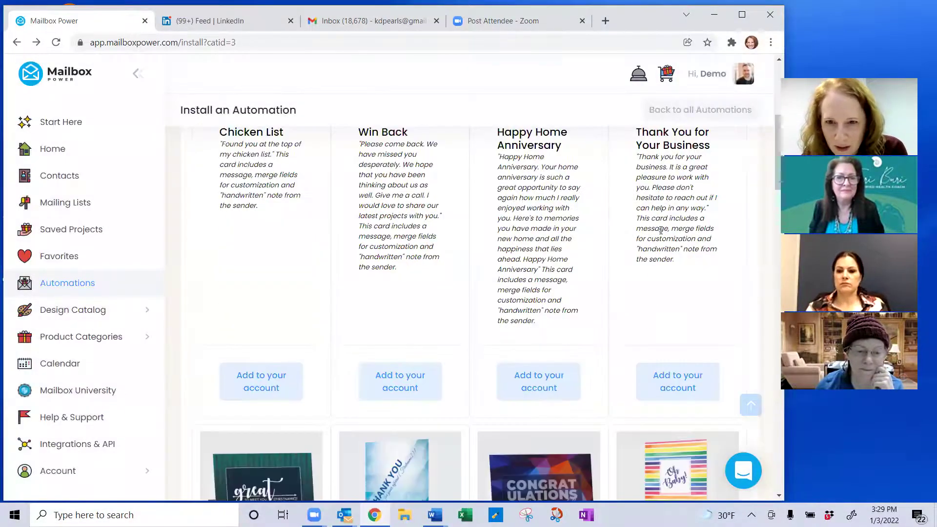
scroll(420, 384, "down", 5)
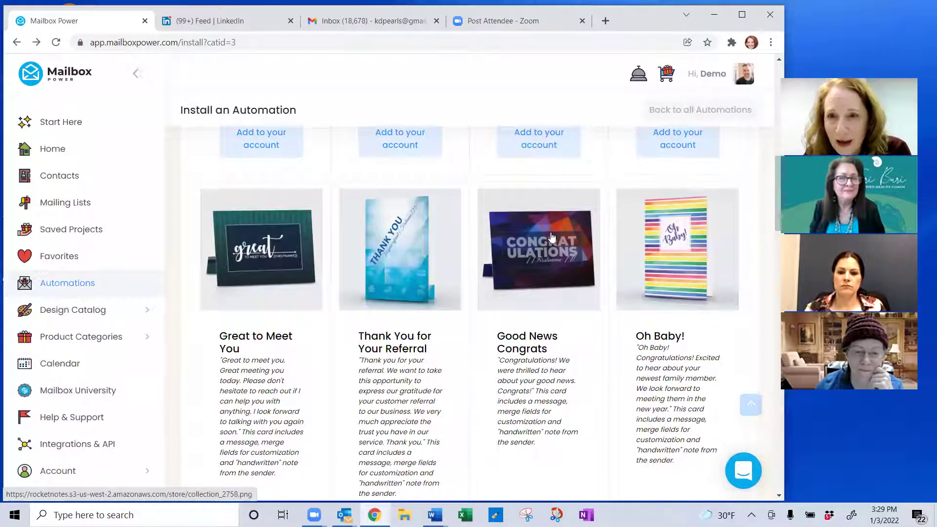
scroll(729, 220, "up", 3)
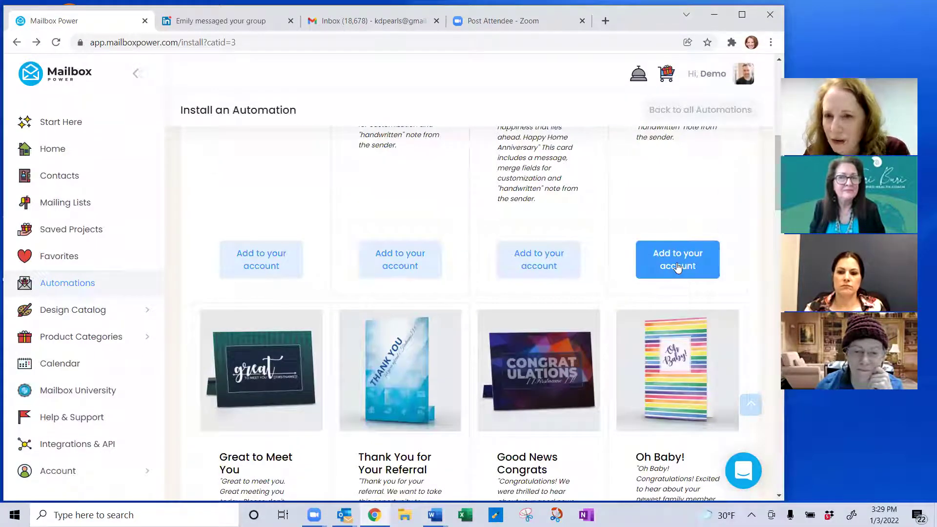
scroll(383, 255, "up", 6)
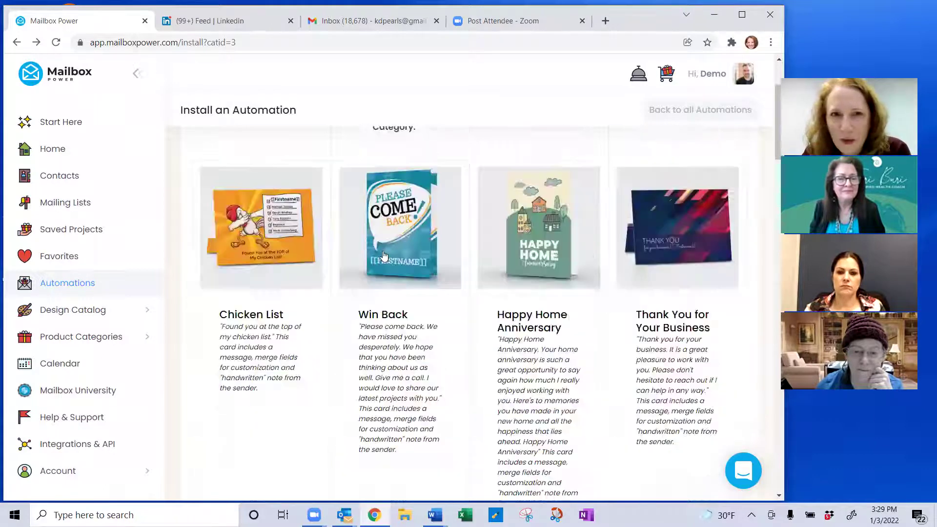
scroll(383, 254, "up", 3)
Return to the list of automations and open the shipments of "Insurance: Thank You Business Blue" for editing.
left_click(64, 287)
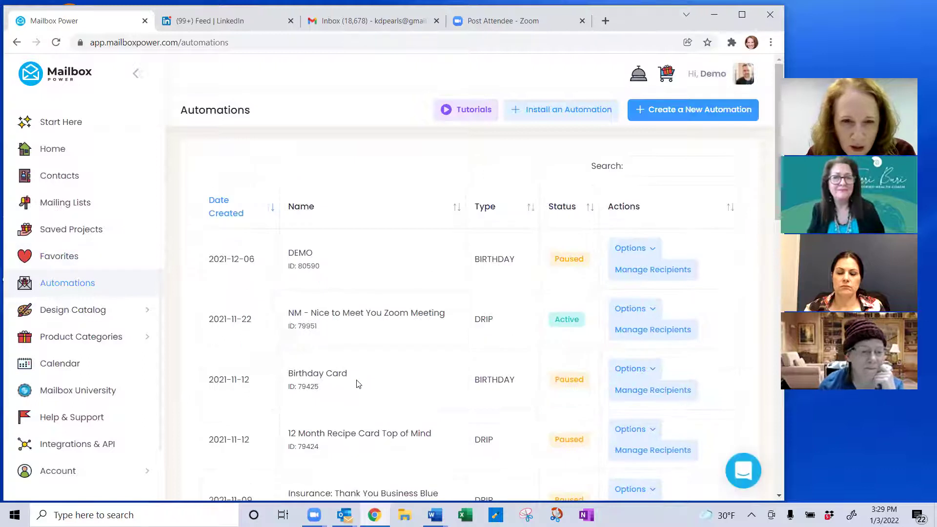
scroll(359, 384, "down", 7)
scroll(303, 254, "up", 2)
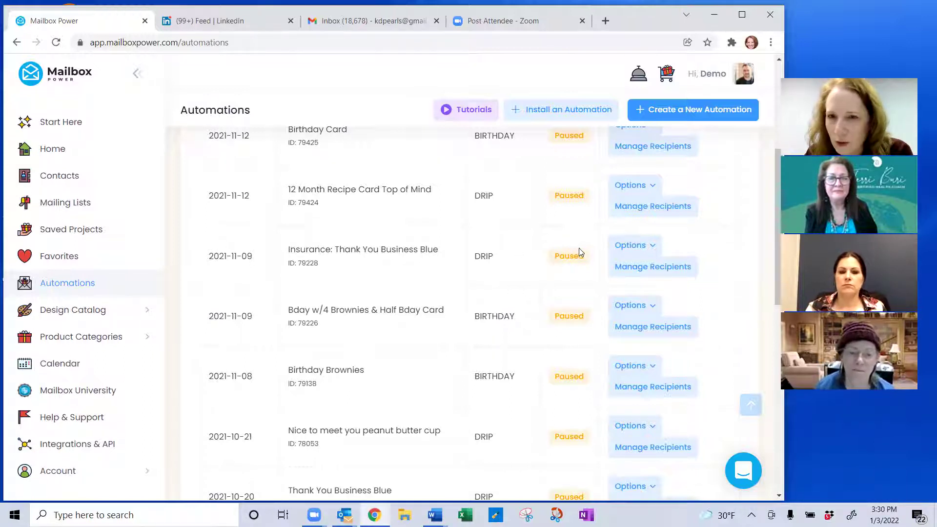
left_click(642, 248)
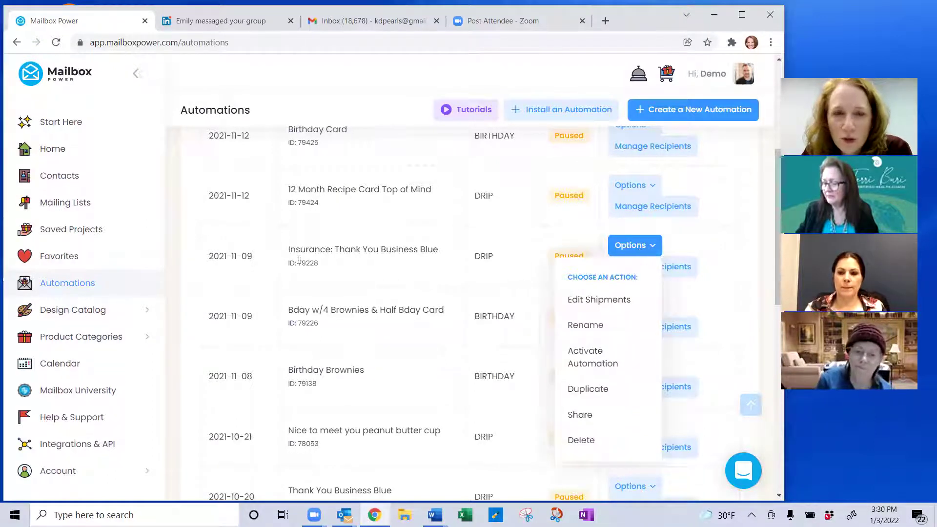
left_click(582, 300)
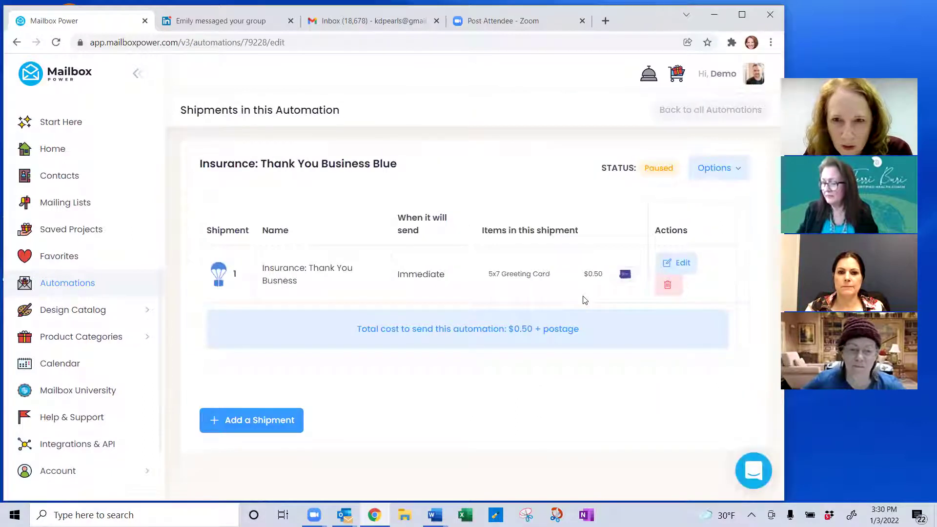
Open the shipment's "Insurance: Thank You Business" greeting card project for editing and go to the card's inside bottom page.
left_click(671, 262)
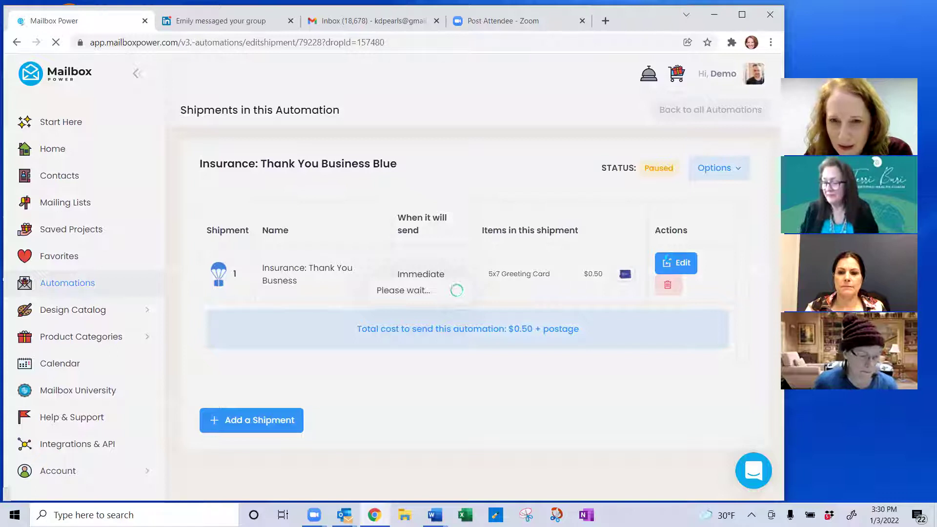
scroll(585, 308, "down", 2)
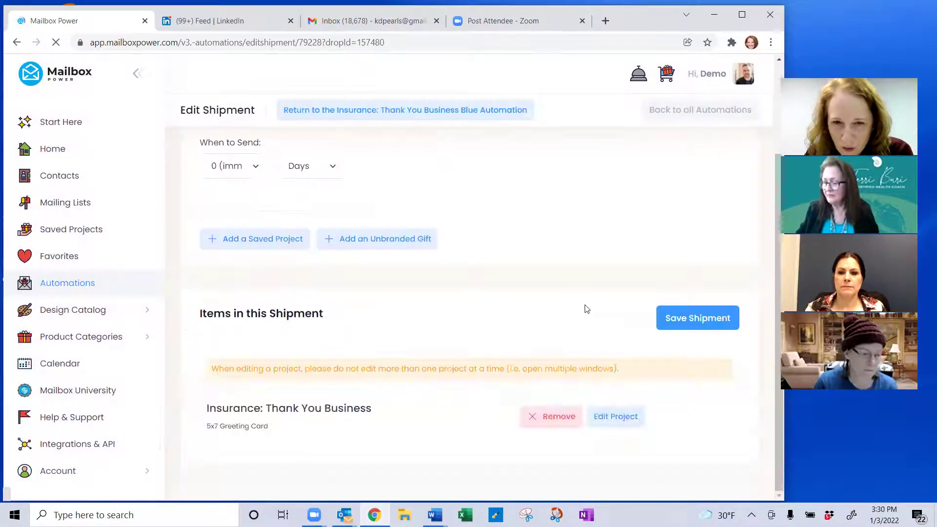
left_click(614, 416)
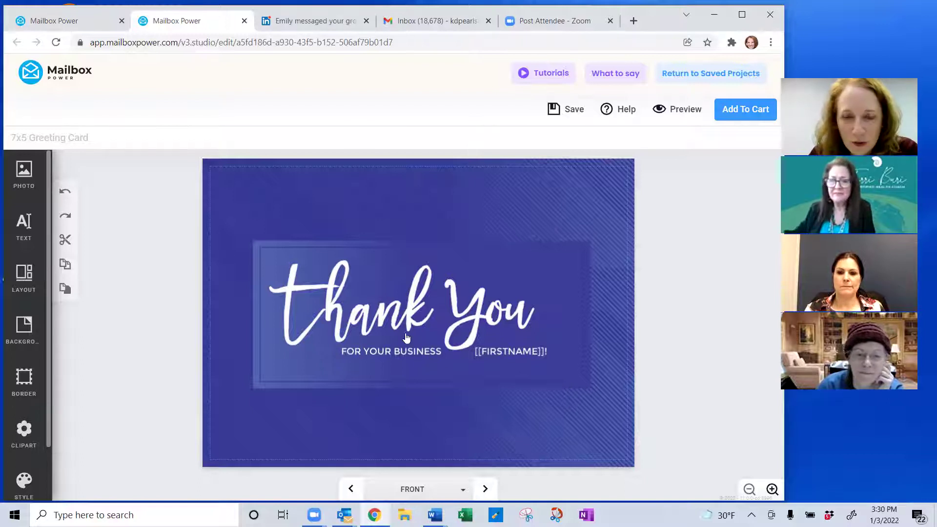
left_click(484, 488)
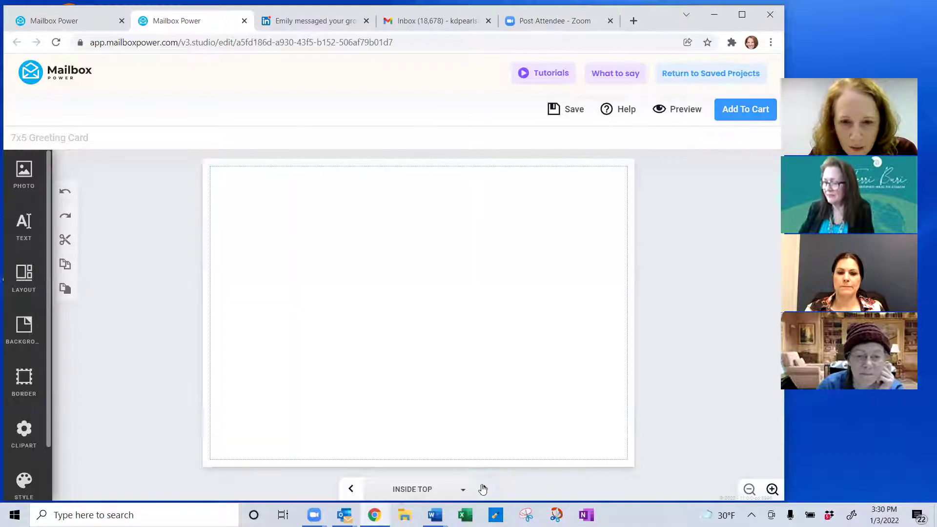
left_click(488, 489)
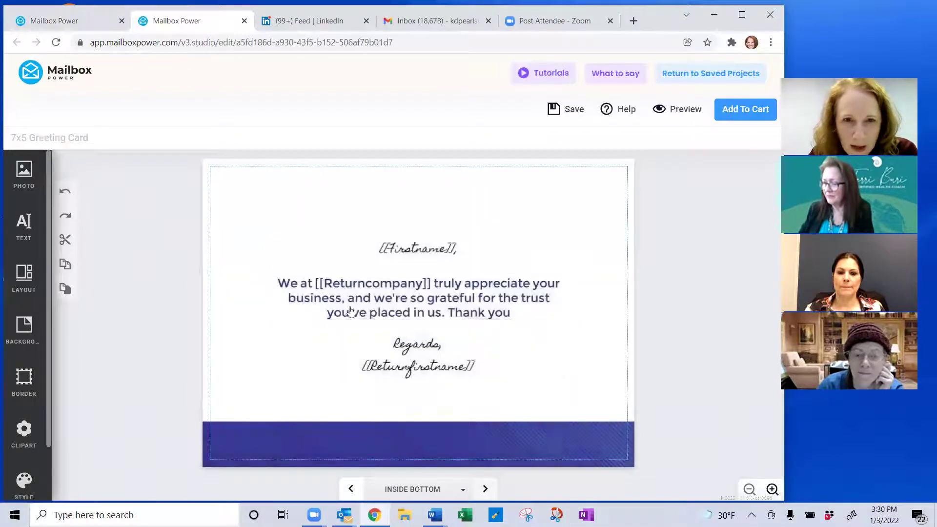
Examine the greeting, message and closing text boxes and their merge fields on the card's inside bottom page.
left_click(409, 254)
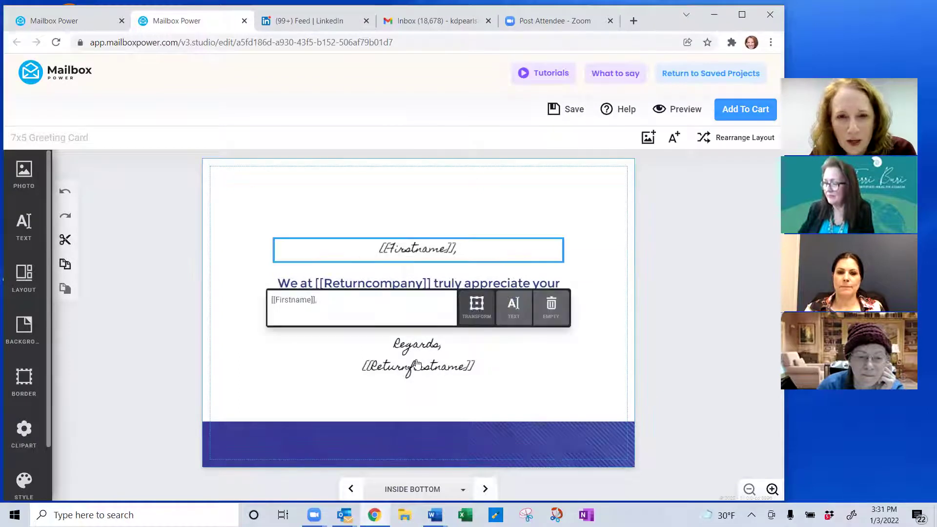
left_click(405, 343)
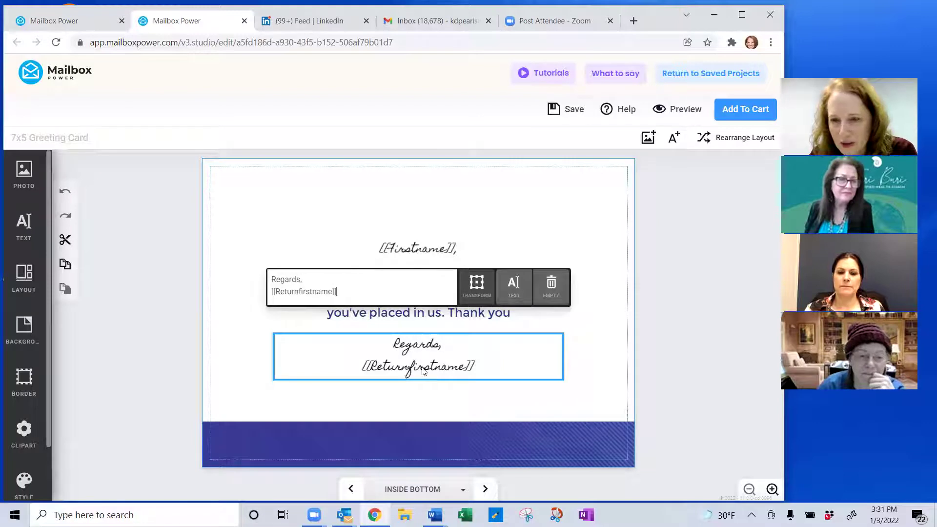
left_click(401, 315)
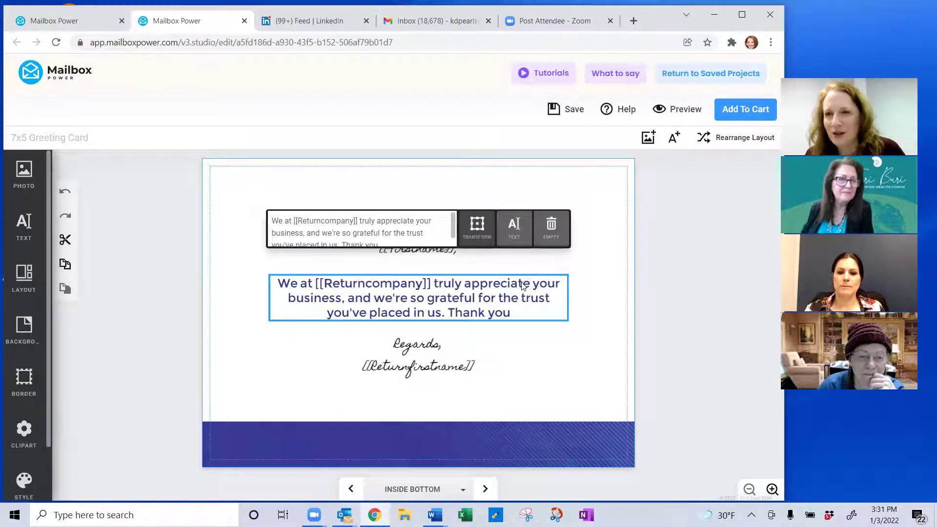
left_click(576, 282)
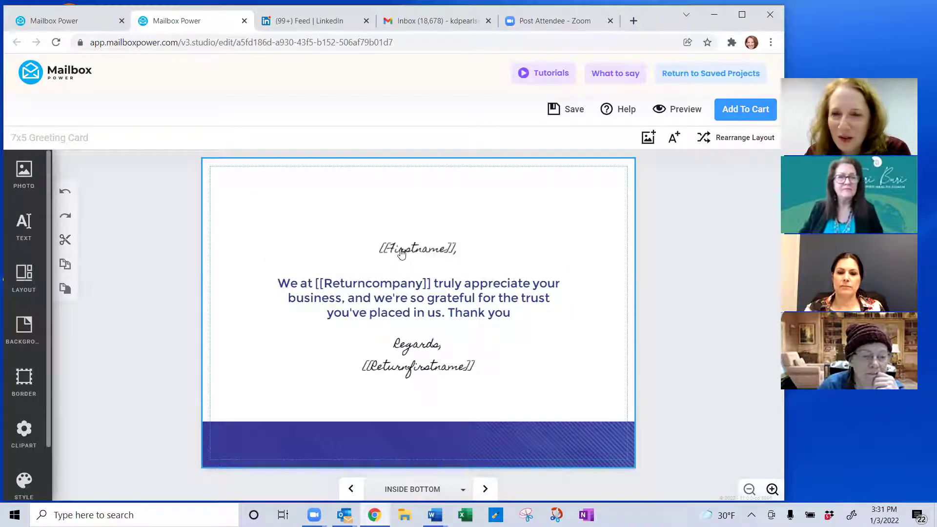
left_click(414, 369)
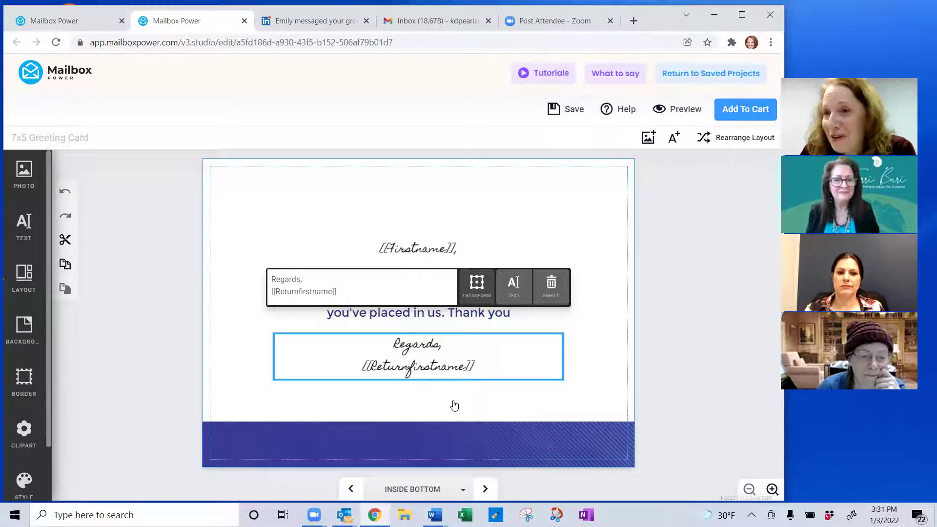
left_click(475, 167)
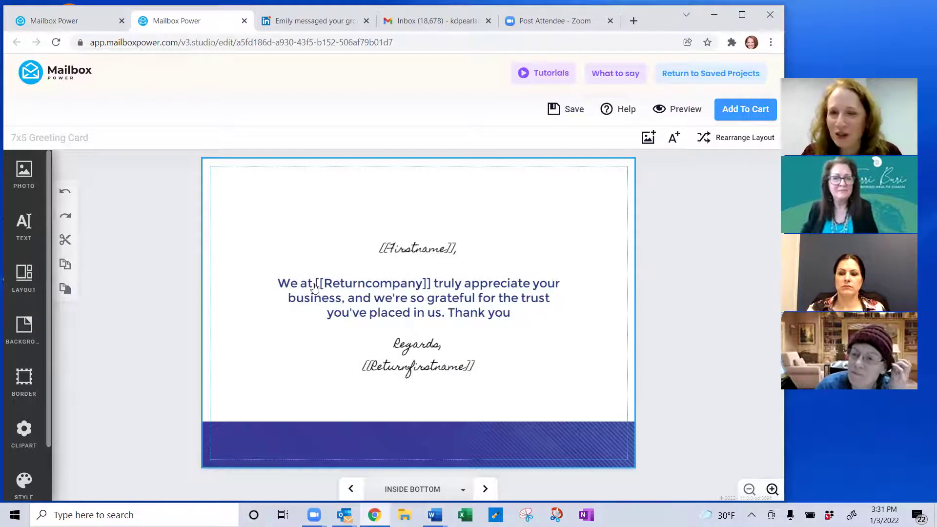
Add an exclamation mark after "Thank you" at the end of the card's inside message.
left_click(356, 288)
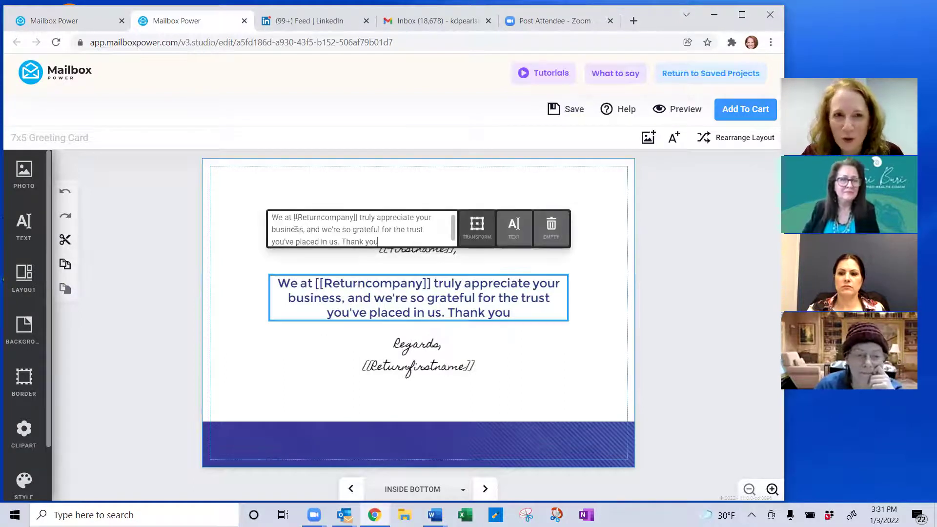
left_click_drag(293, 217, 357, 221)
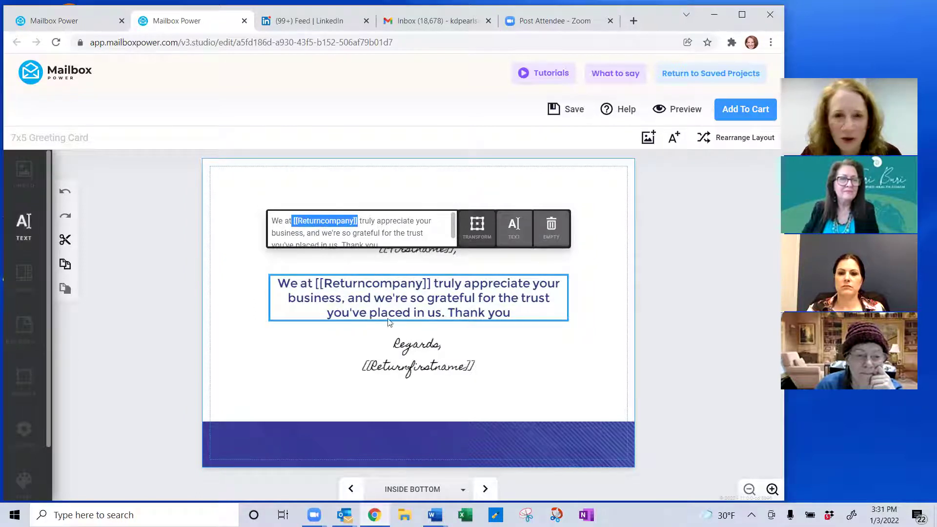
left_click(532, 322)
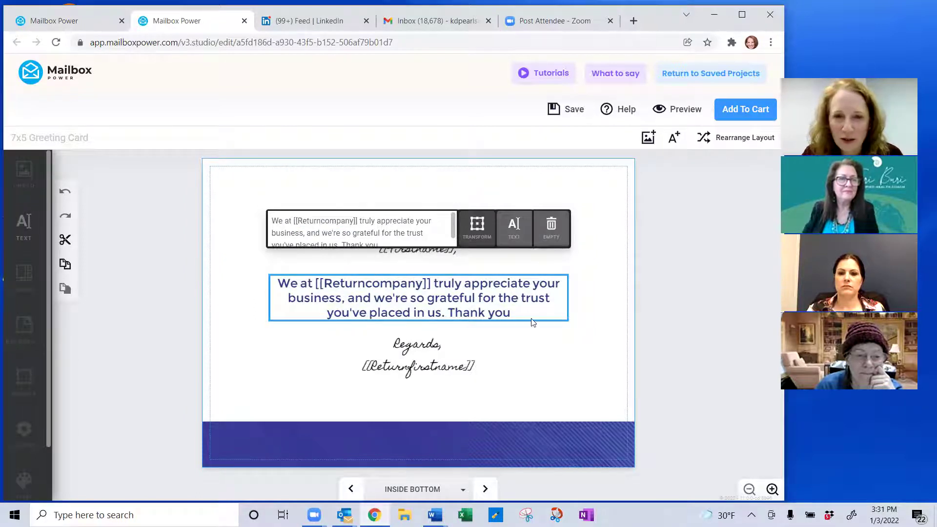
left_click(397, 243)
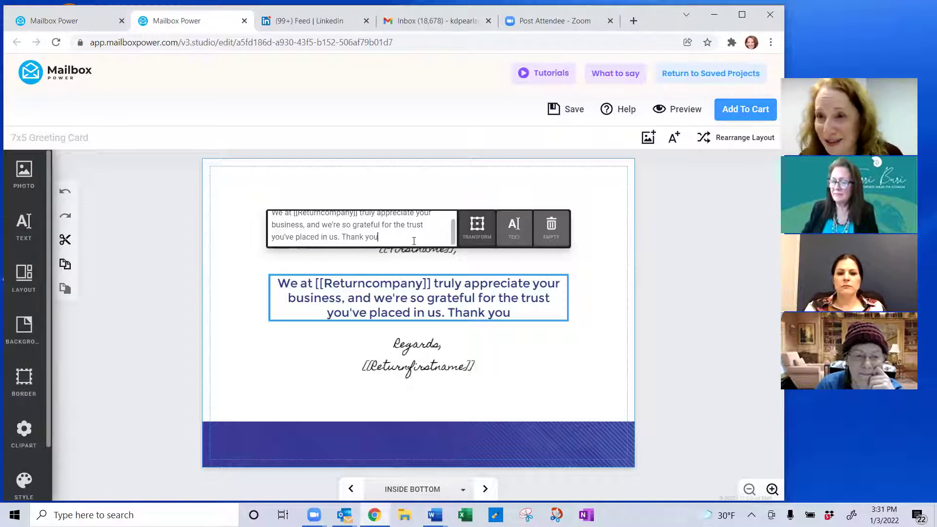
type("!")
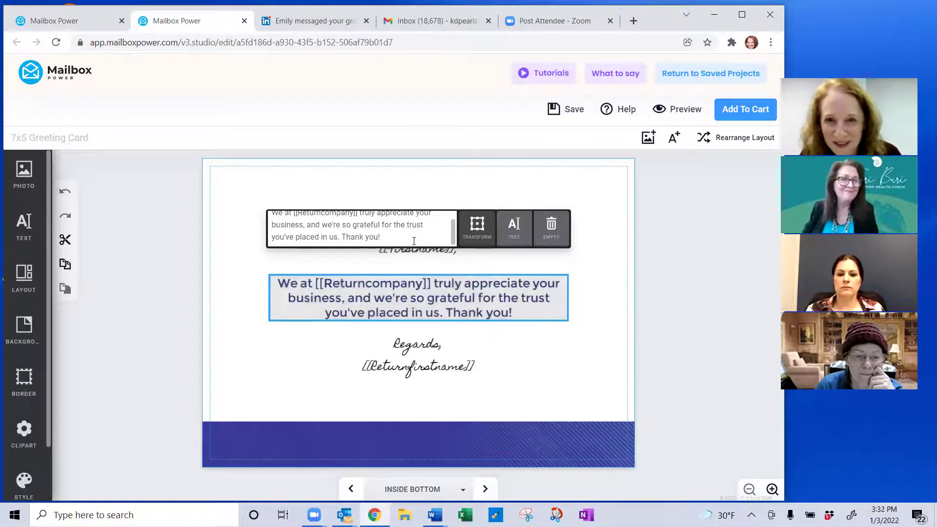
Save the edited greeting card and return to the saved projects.
left_click(495, 347)
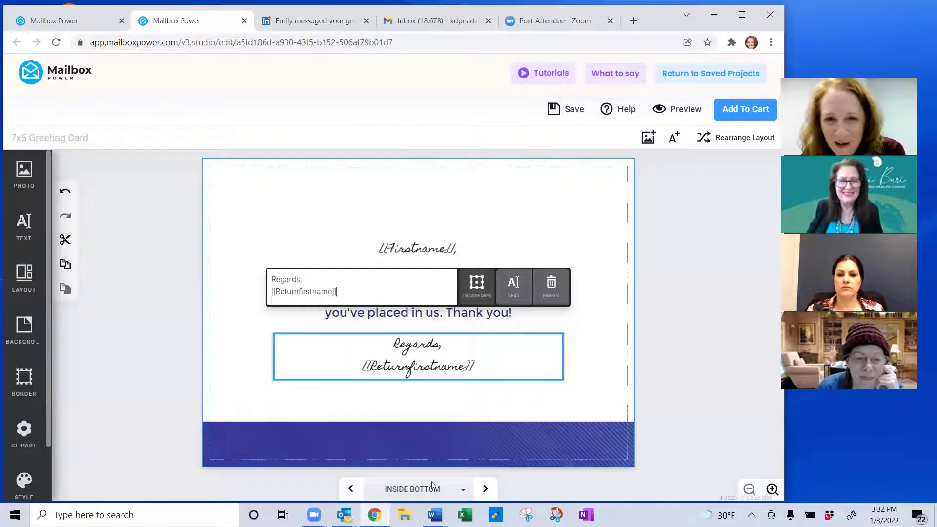
left_click(406, 318)
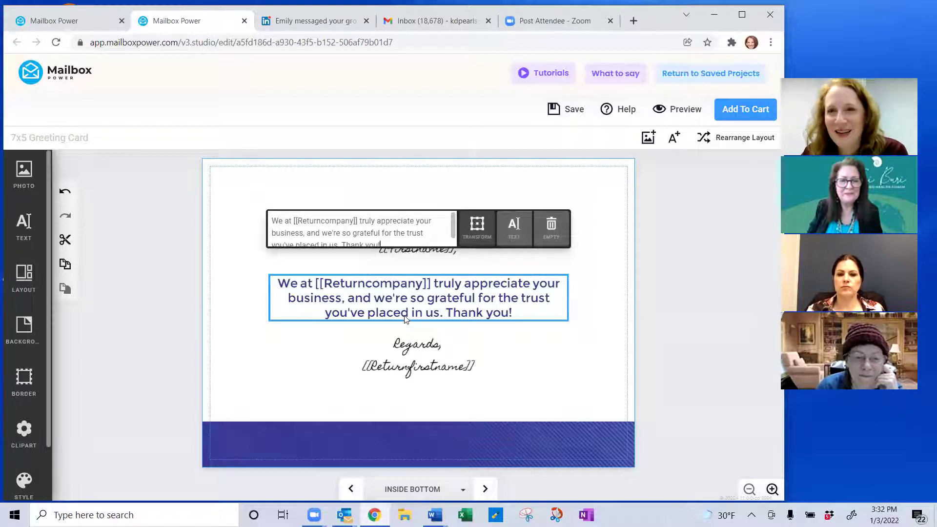
left_click(572, 109)
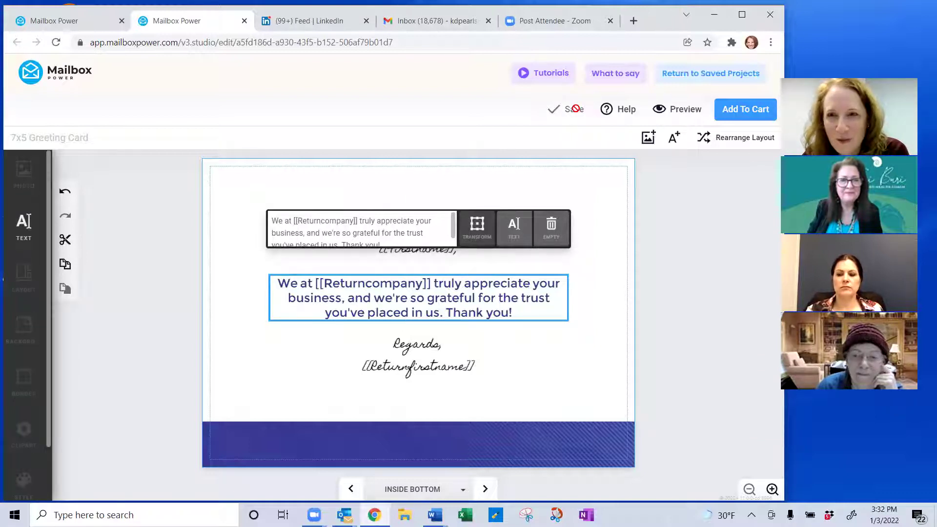
left_click(706, 74)
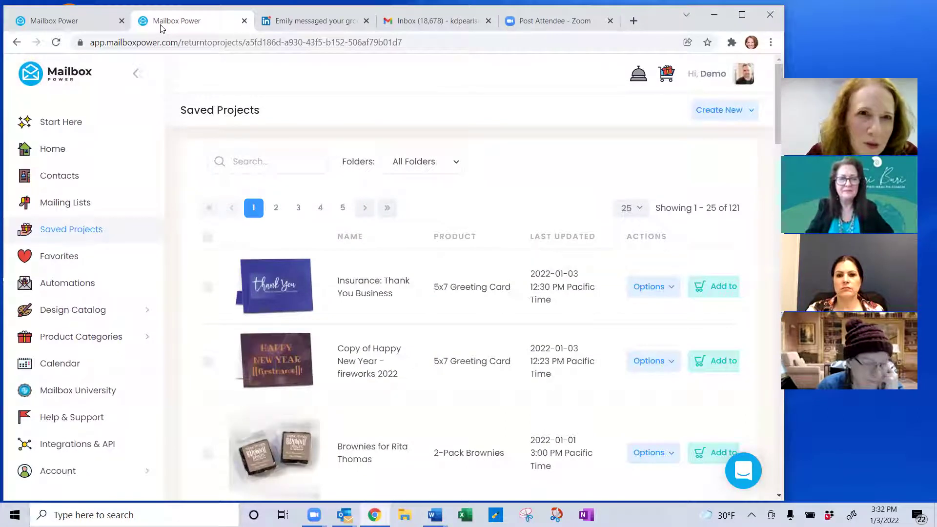
Close the extra saved projects page and check the recipients enrolled in the "NM - Nice to Meet You Zoom Meeting" automation, returning to the automations list.
left_click(245, 20)
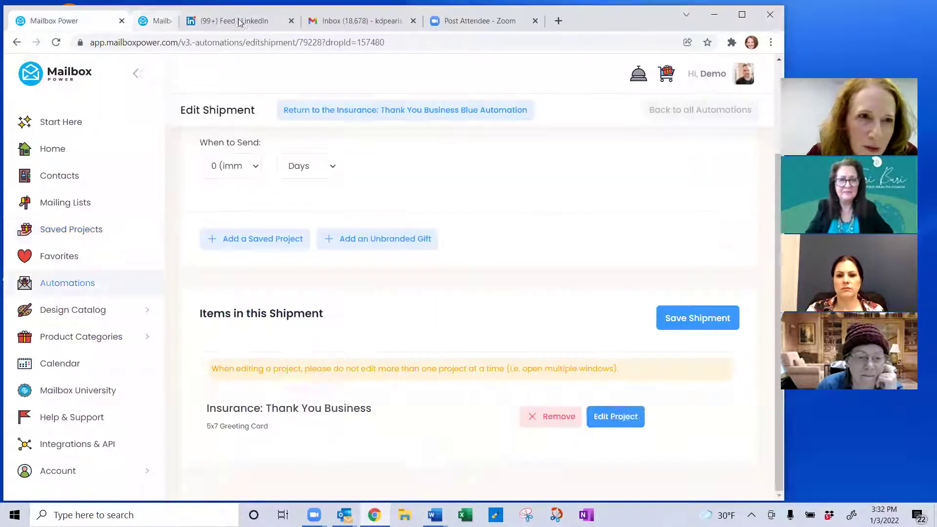
left_click(69, 285)
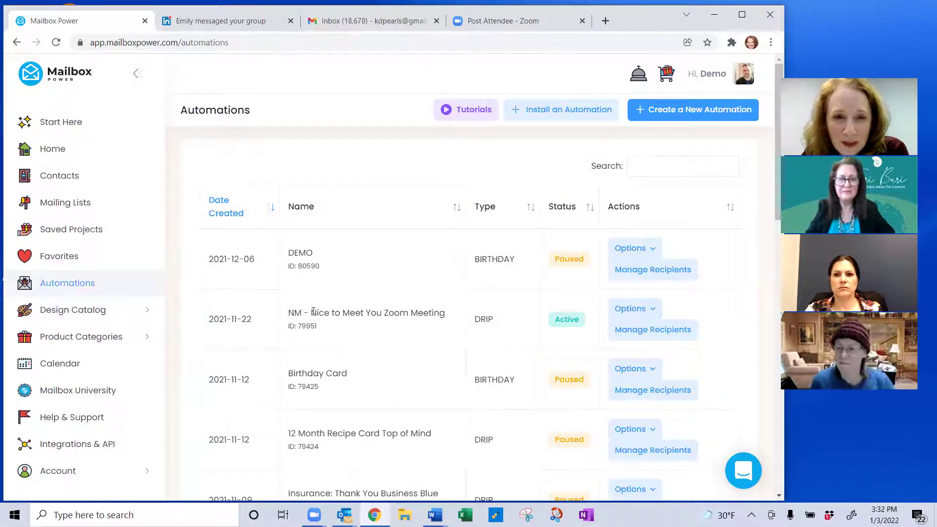
left_click(651, 310)
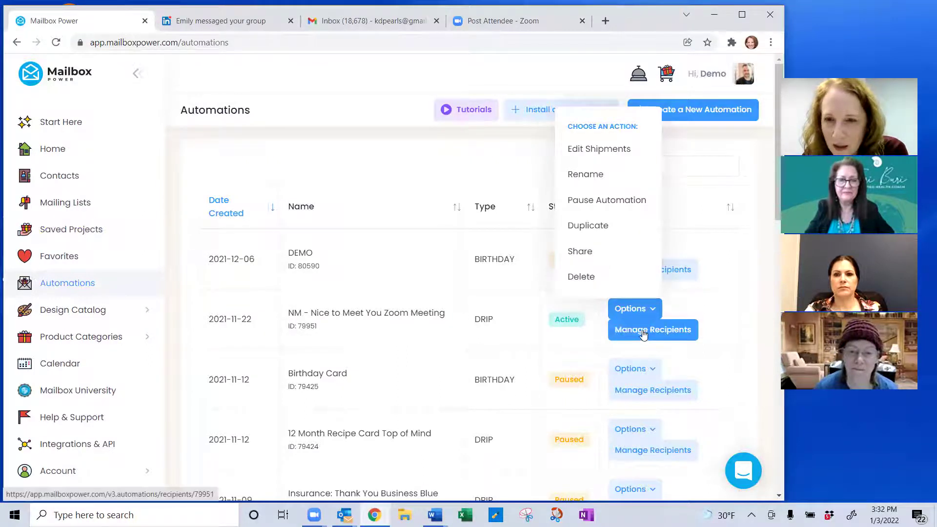
left_click(664, 335)
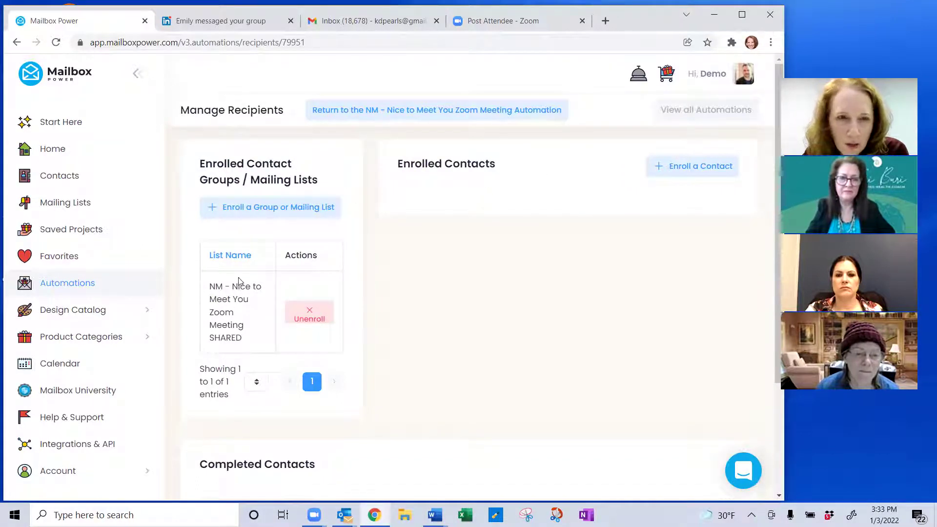
left_click(83, 281)
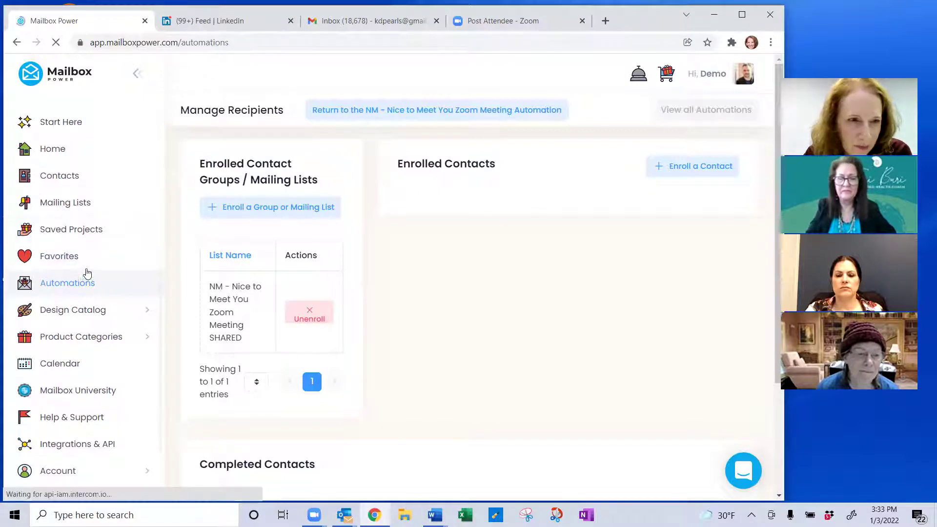
Filter the contacts to the "Class Demo - NTMY Thanks for Participating" group and inspect the options for its address-collection link.
left_click(59, 176)
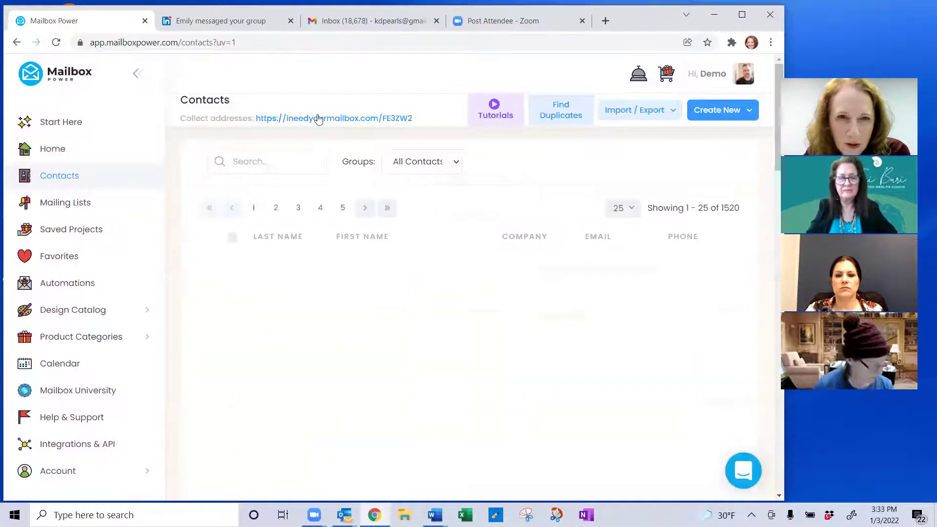
left_click(450, 165)
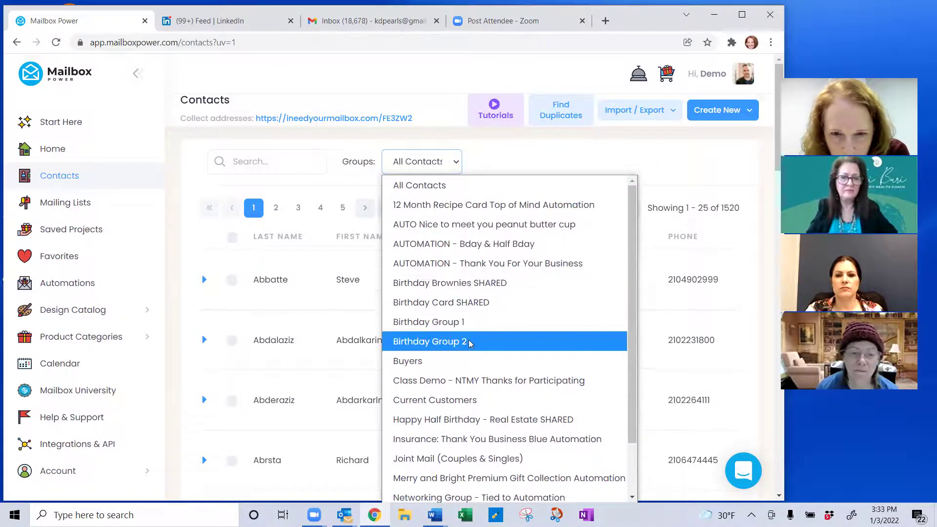
scroll(476, 366, "down", 2)
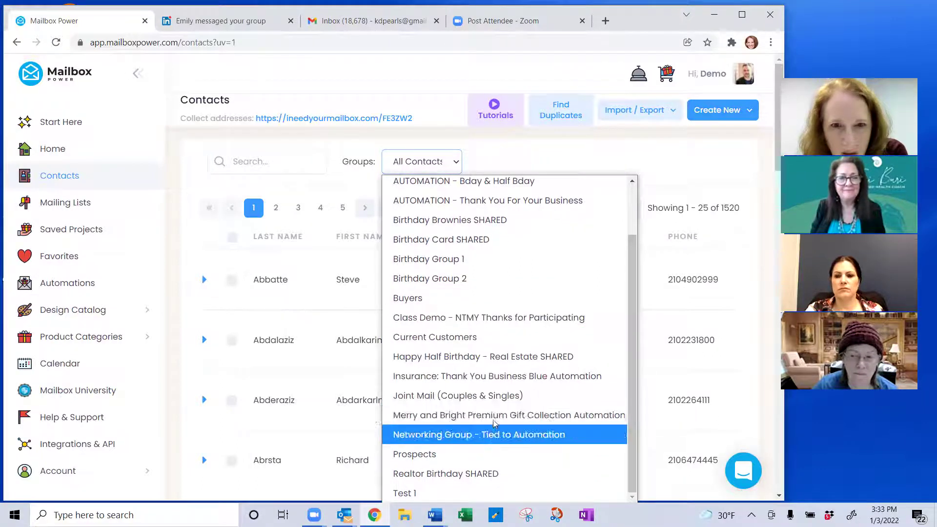
scroll(469, 278, "up", 2)
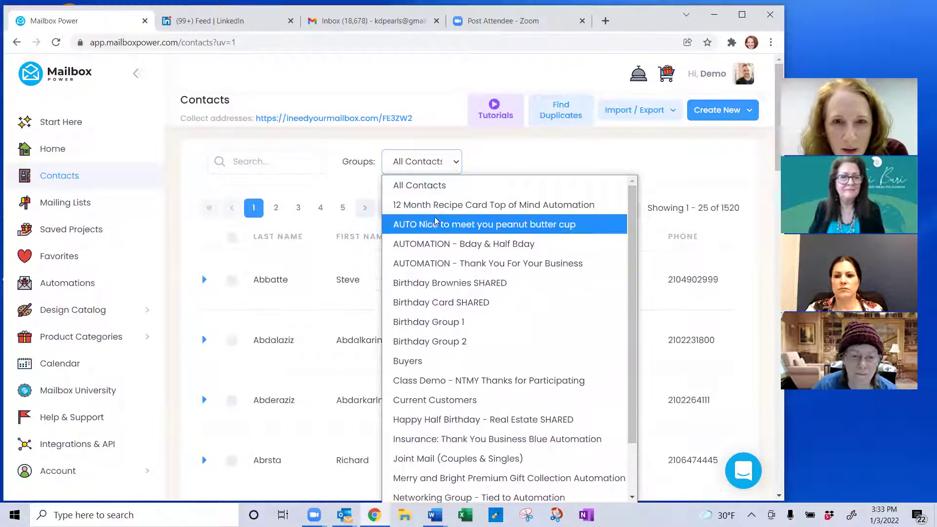
left_click(438, 382)
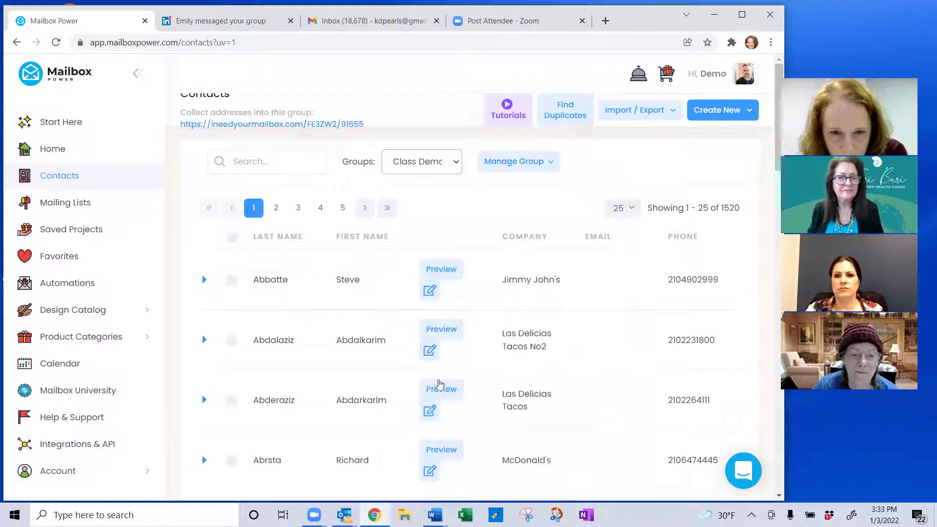
right_click(301, 125)
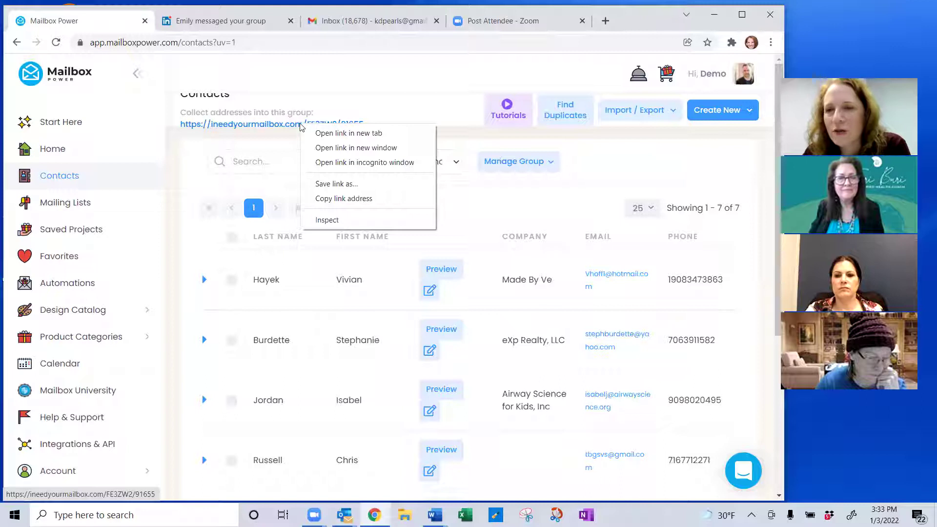
left_click(439, 116)
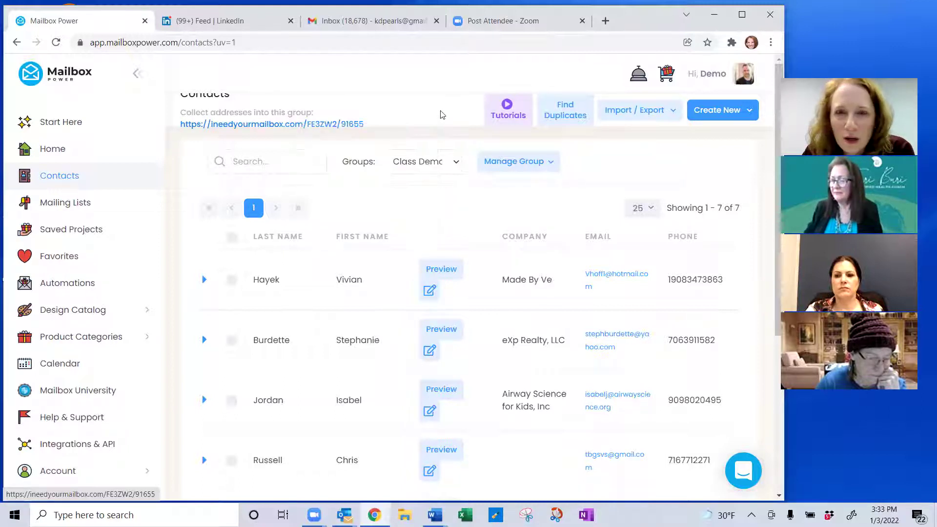
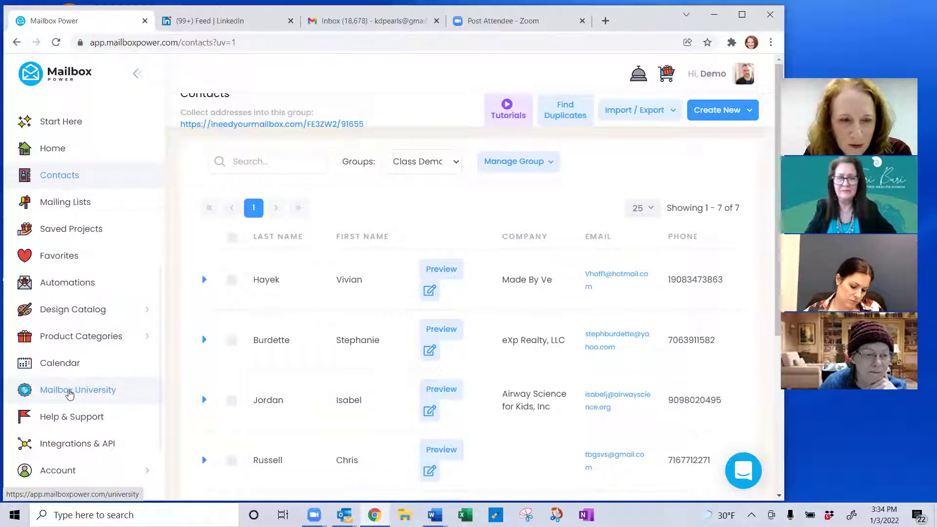
Look through the welcome lesson of Mailbox University's One Birthday Away Challenge course and close the course.
left_click(70, 393)
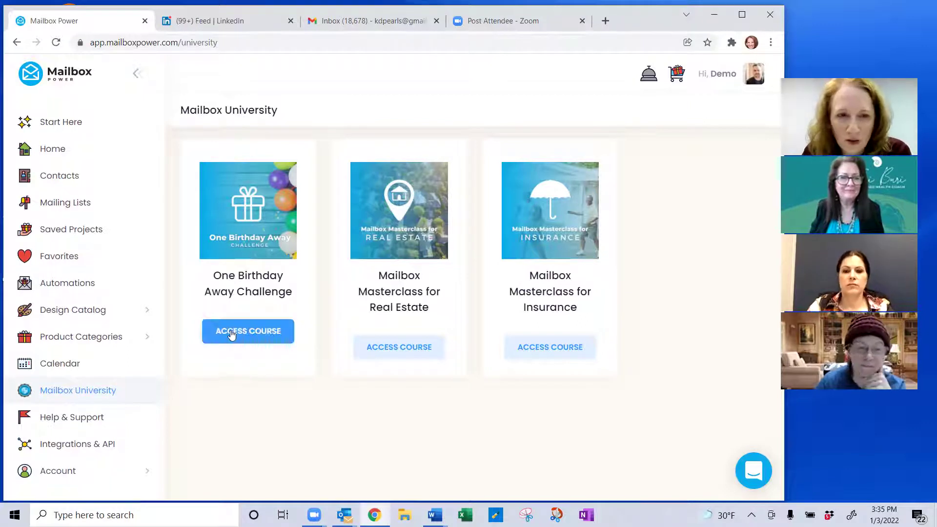
left_click(233, 334)
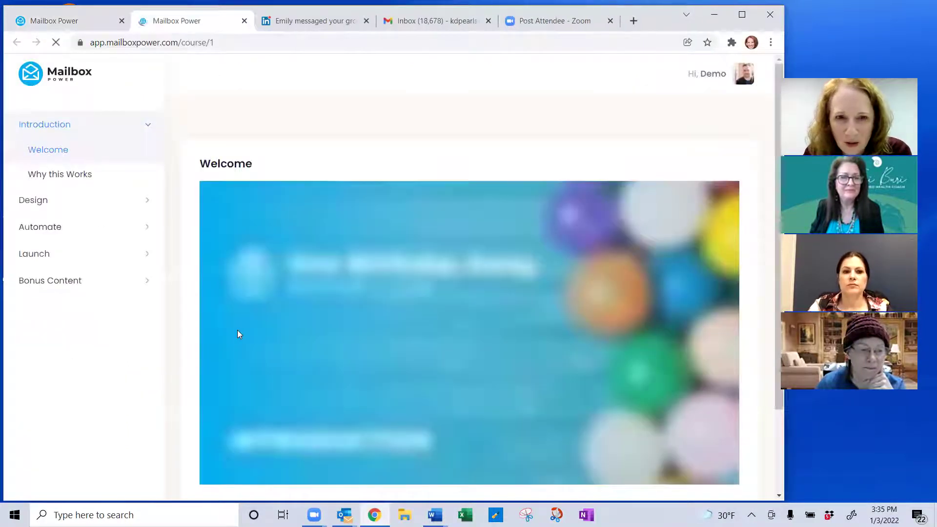
scroll(391, 333, "down", 3)
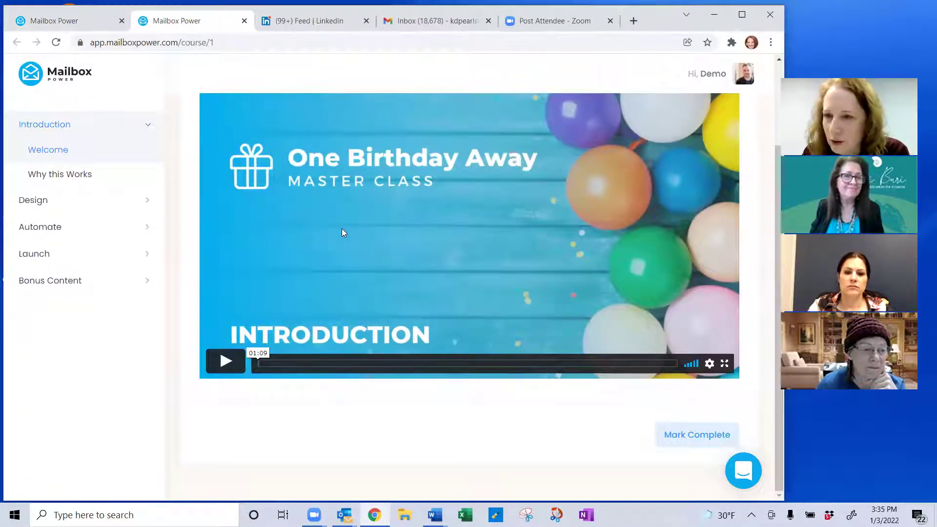
scroll(288, 249, "up", 2)
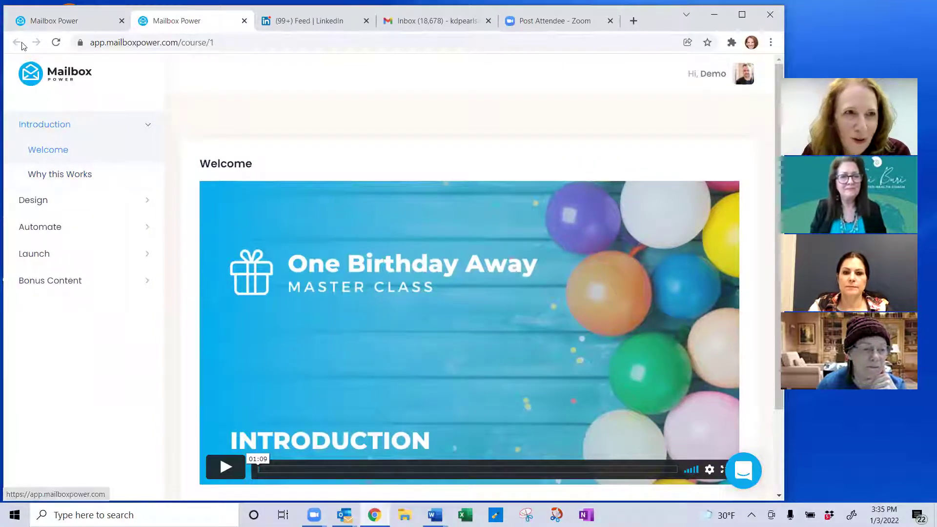
left_click(244, 21)
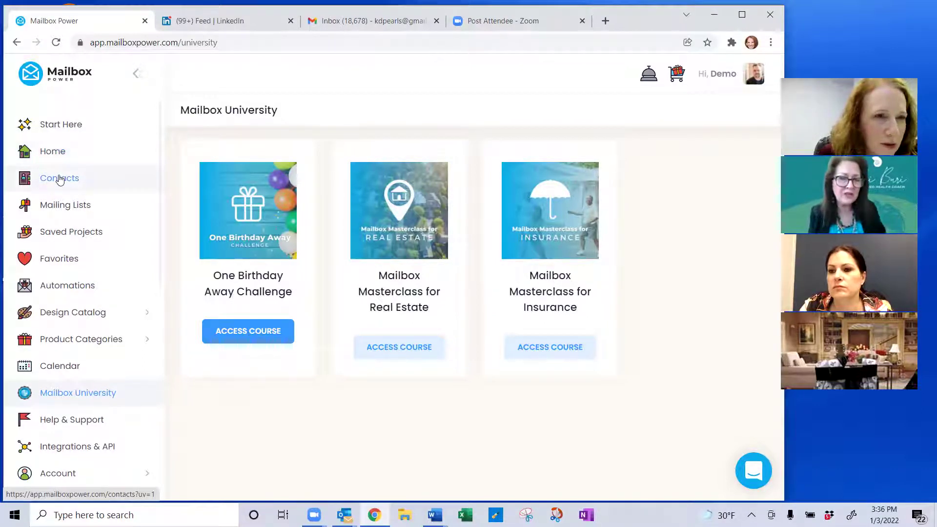
Open the profile's return address management and examine the blank form for adding a new return address.
left_click(723, 77)
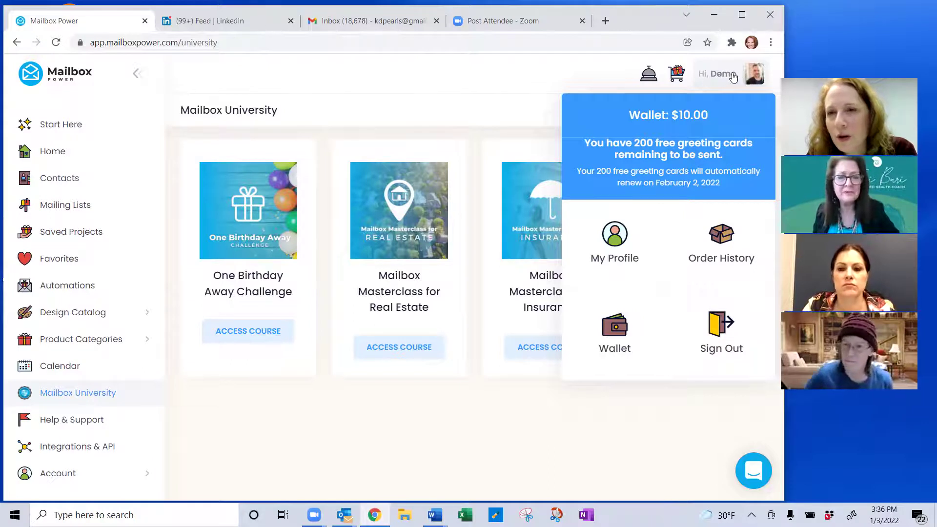
left_click(615, 257)
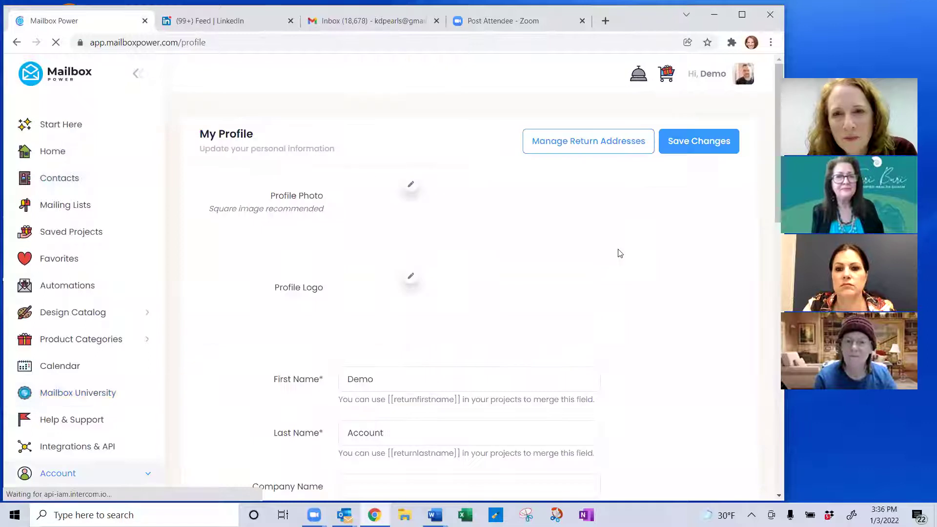
left_click(594, 148)
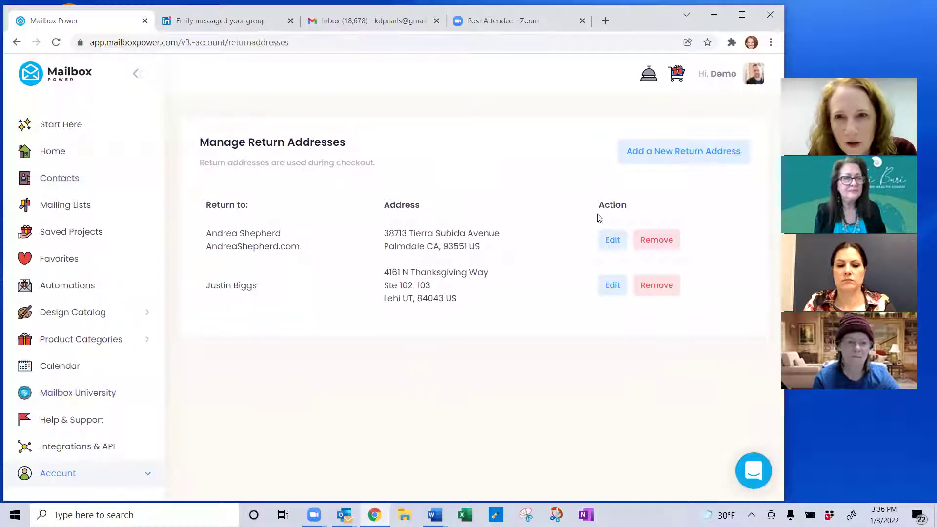
left_click(669, 153)
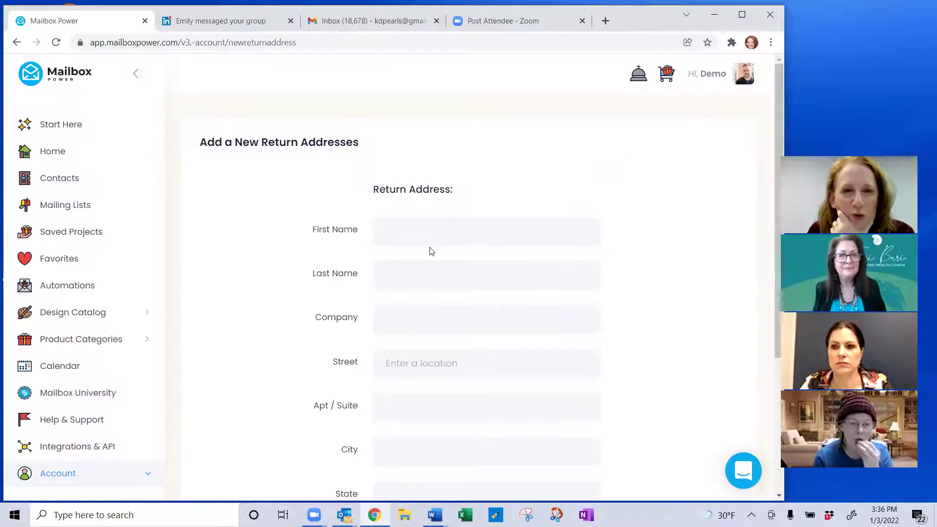
scroll(427, 265, "down", 4)
scroll(442, 310, "up", 4)
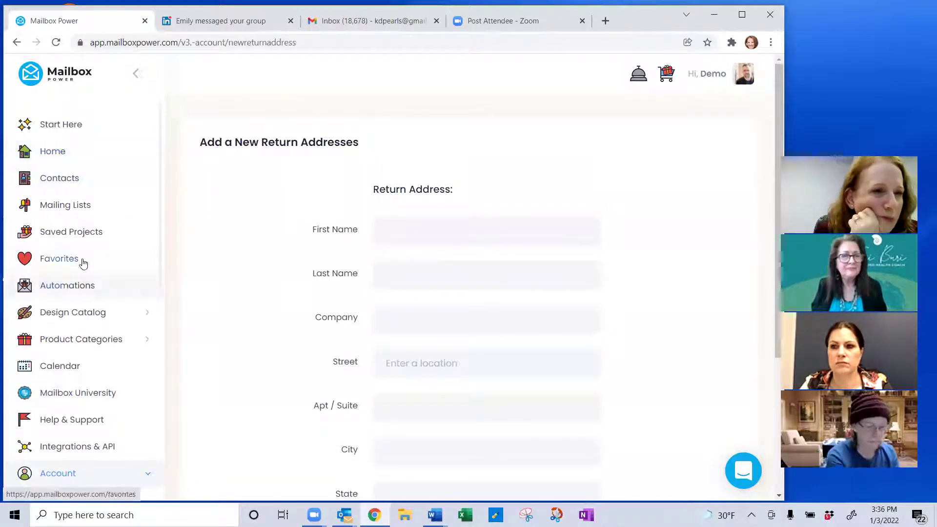
Check out the cart's "Copy of Happy New Year - fireworks 2022" greeting card with the first listed contact as recipient.
left_click(666, 74)
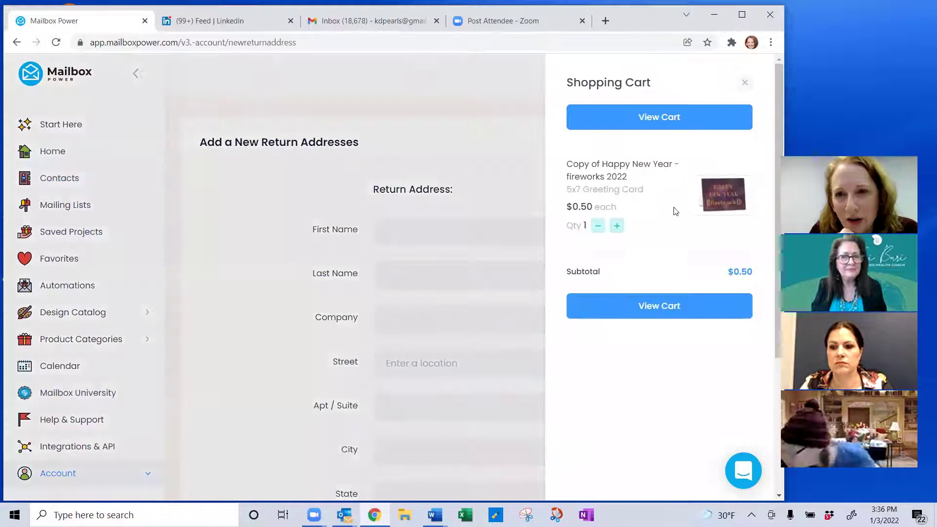
left_click(671, 306)
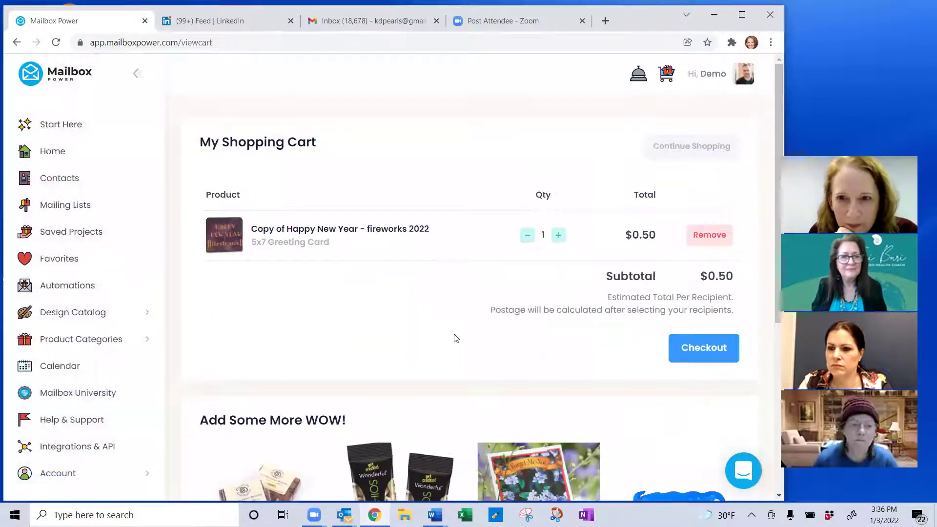
scroll(486, 324, "down", 6)
scroll(496, 303, "up", 5)
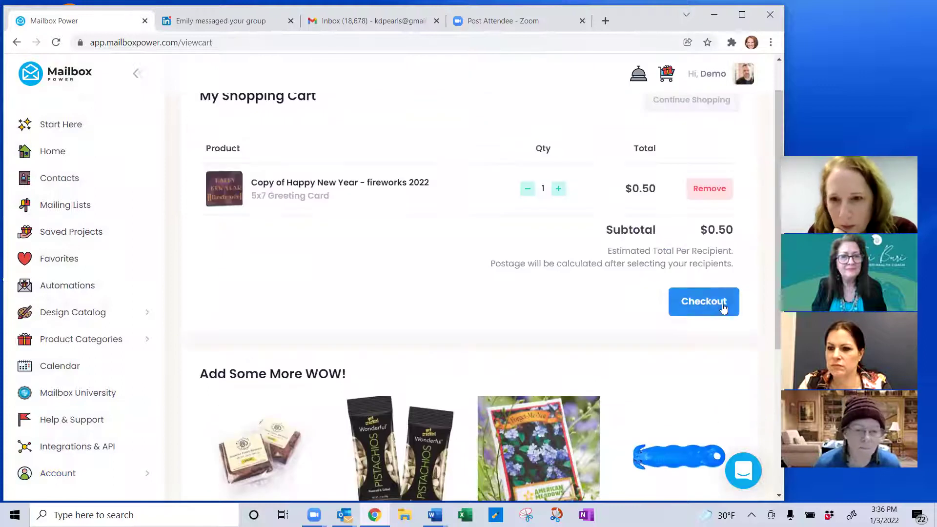
left_click(723, 308)
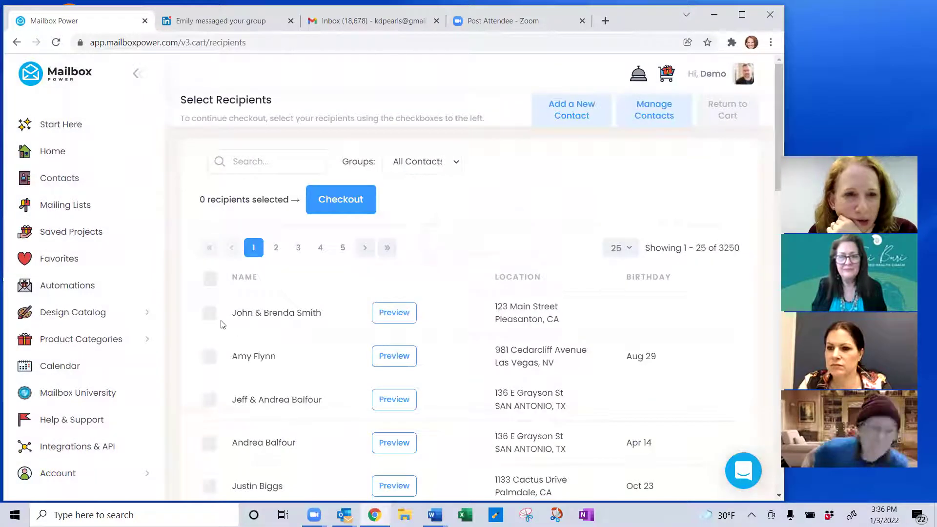
left_click(210, 314)
left_click(338, 201)
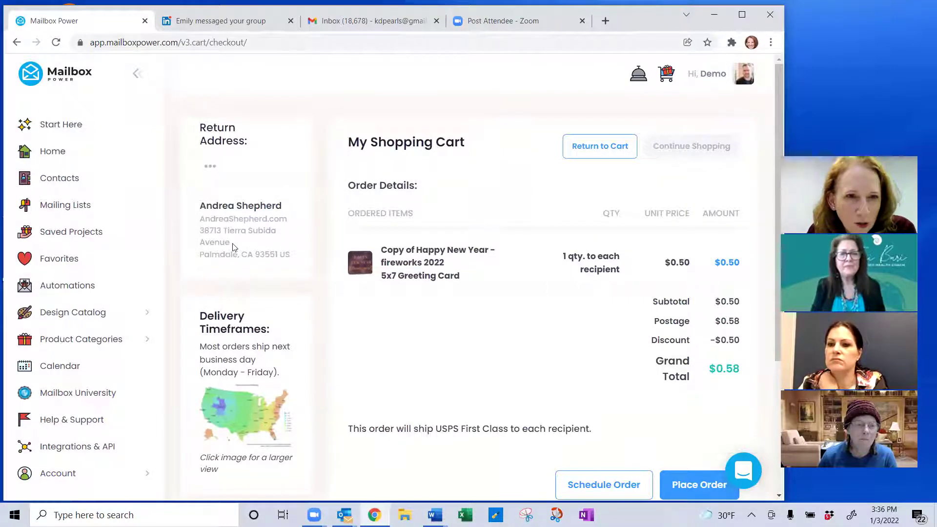
Change the order's return address to the Default one, collapsing the navigation sidebar to reach the option.
left_click(210, 167)
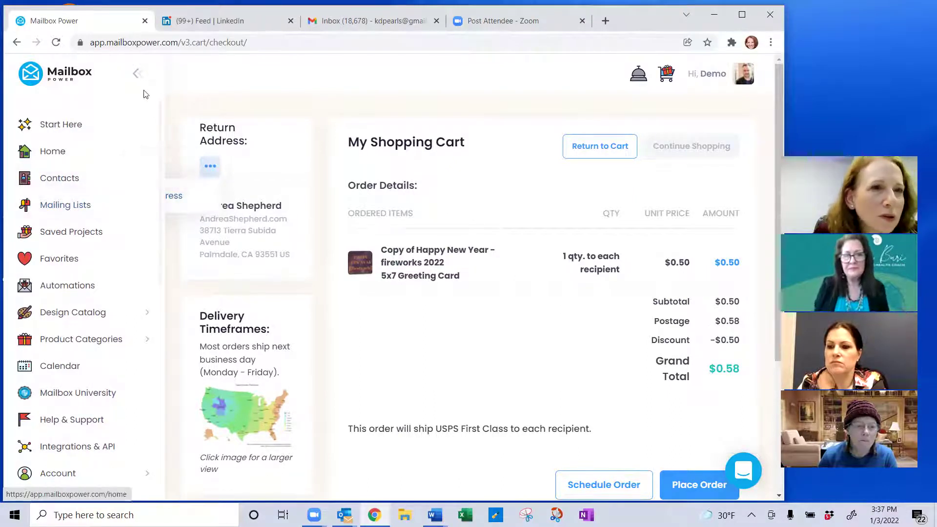
left_click(136, 74)
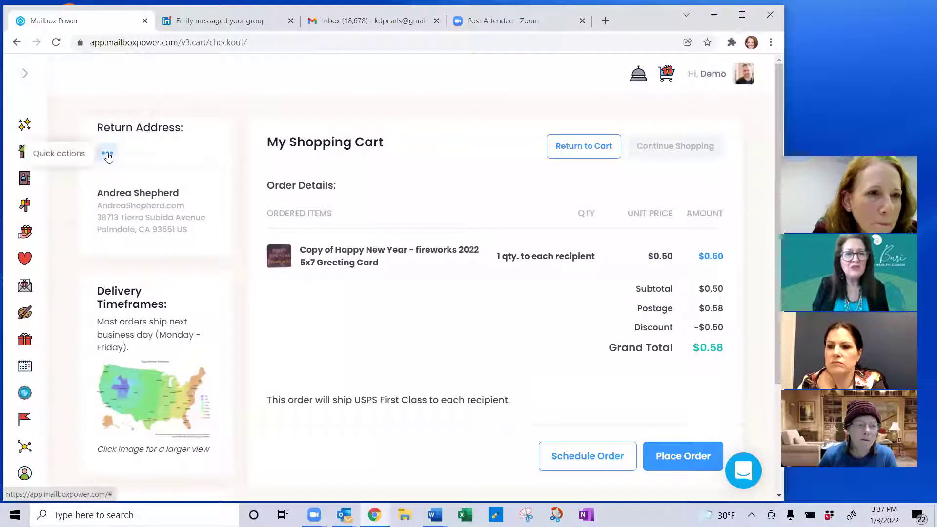
mouse_move(107, 155)
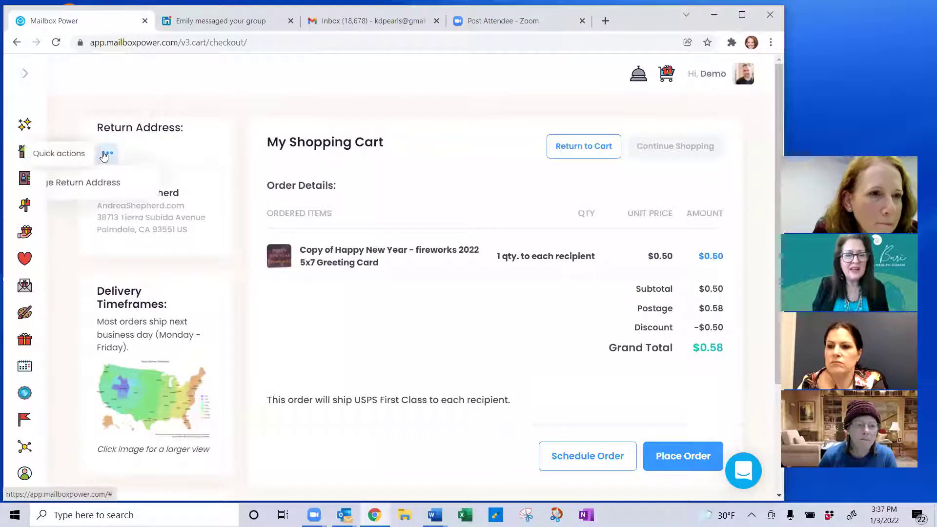
left_click(74, 184)
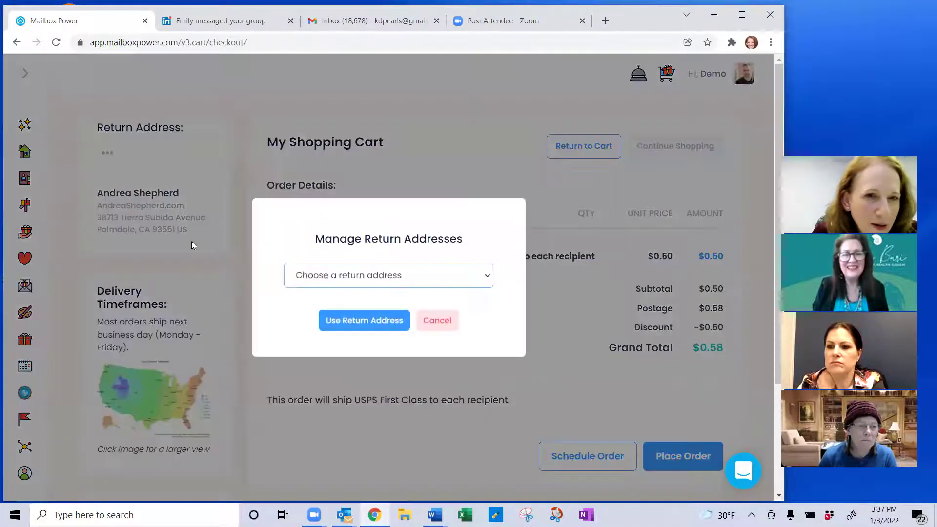
left_click(386, 284)
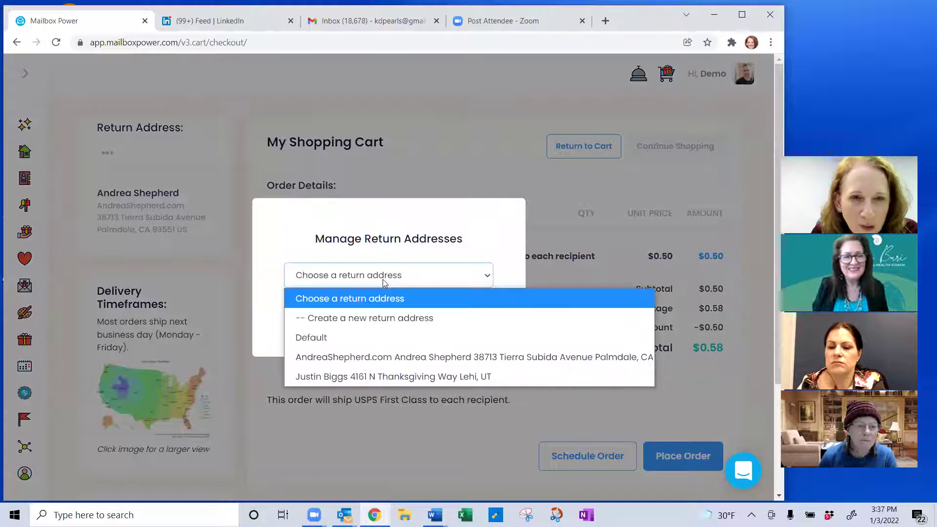
left_click(348, 339)
left_click(352, 324)
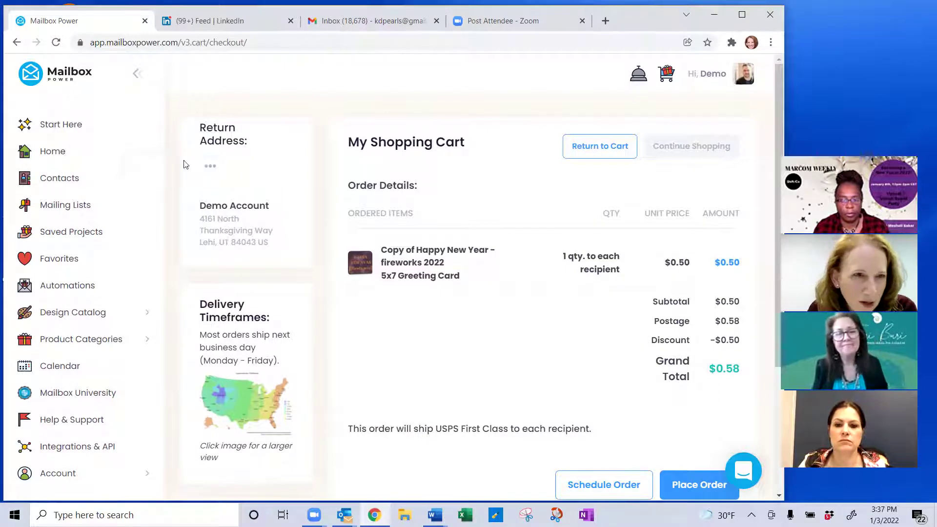
View the order's return address selection at checkout and cancel it without choosing an address.
left_click(214, 168)
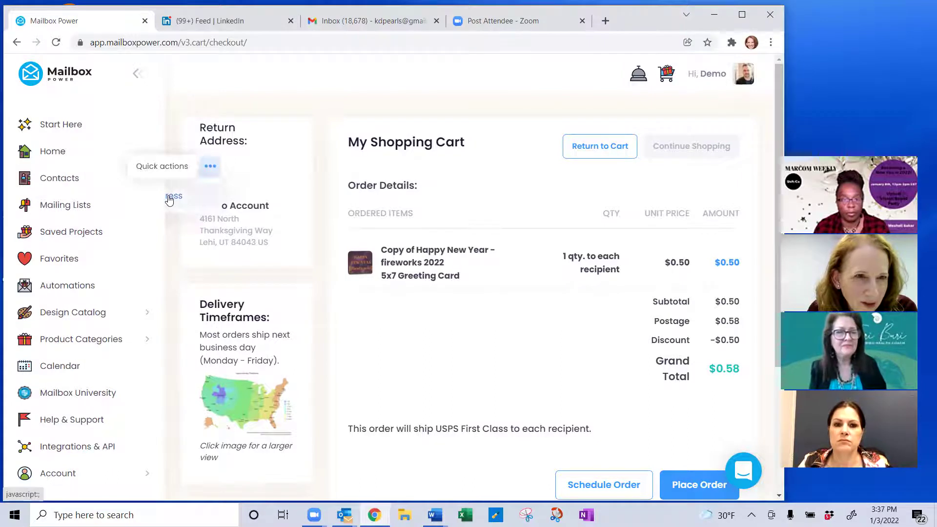
left_click(168, 196)
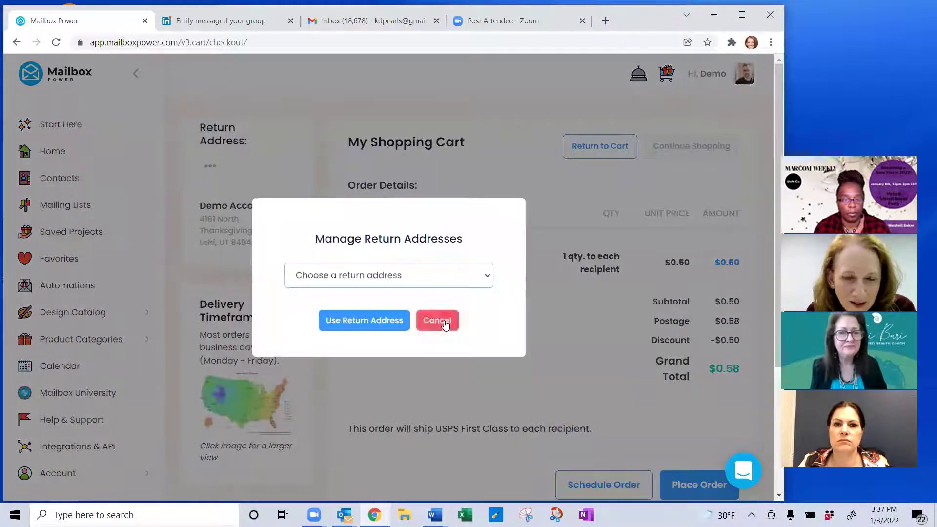
left_click(437, 320)
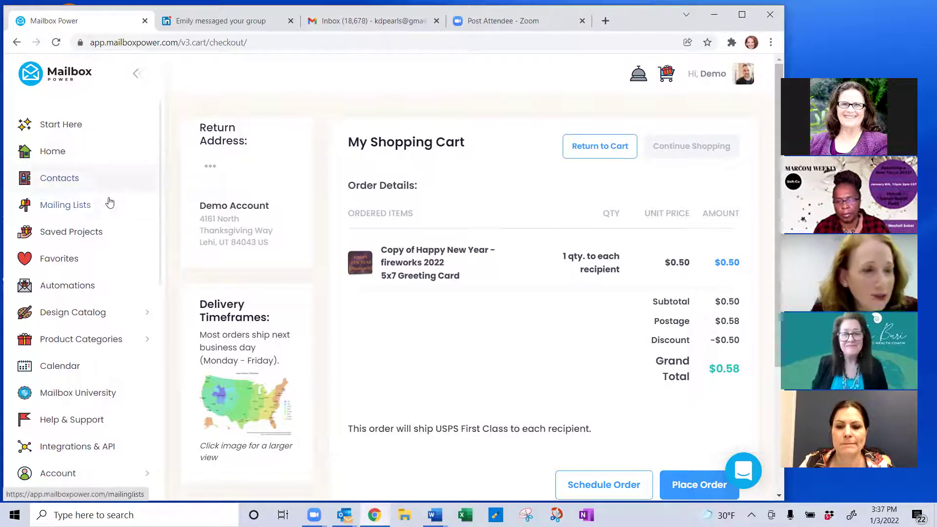
Create a new contact group named "Bridal Expo".
left_click(59, 179)
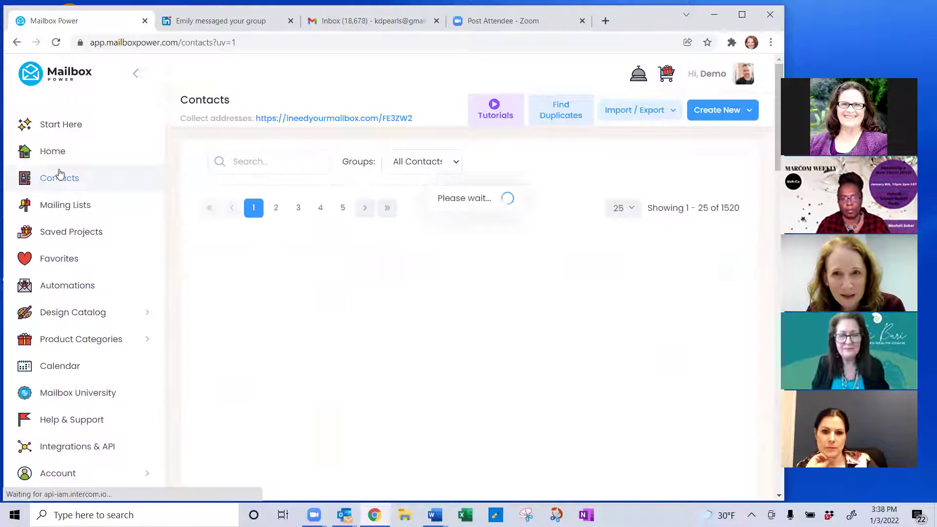
left_click(715, 112)
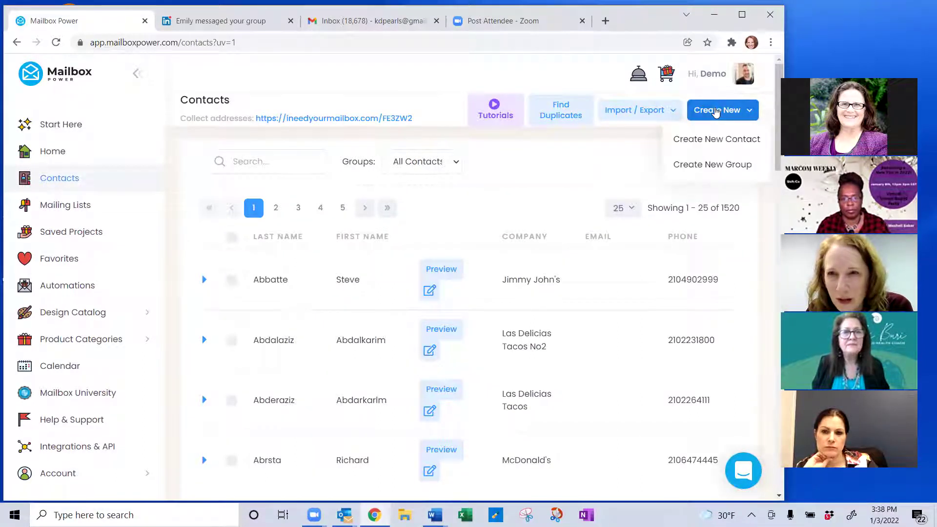
left_click(704, 165)
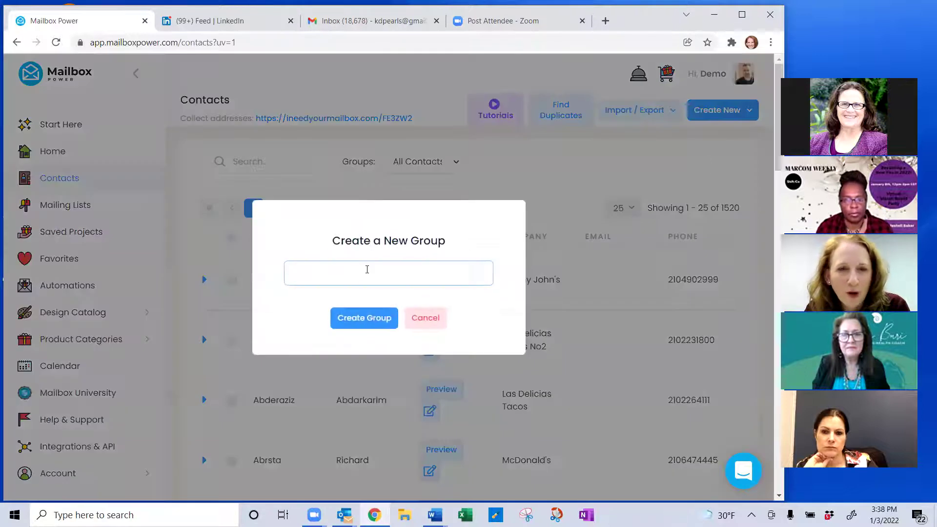
type("Br")
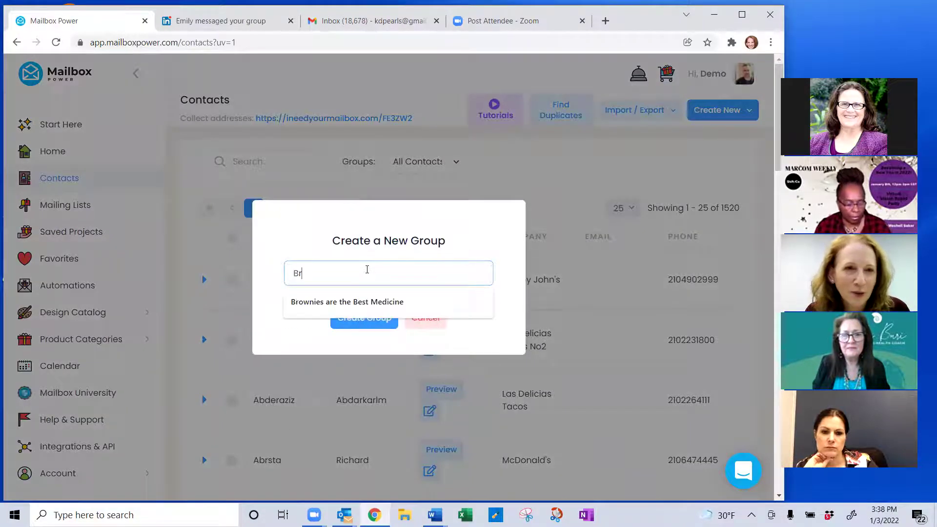
type("idal Expo")
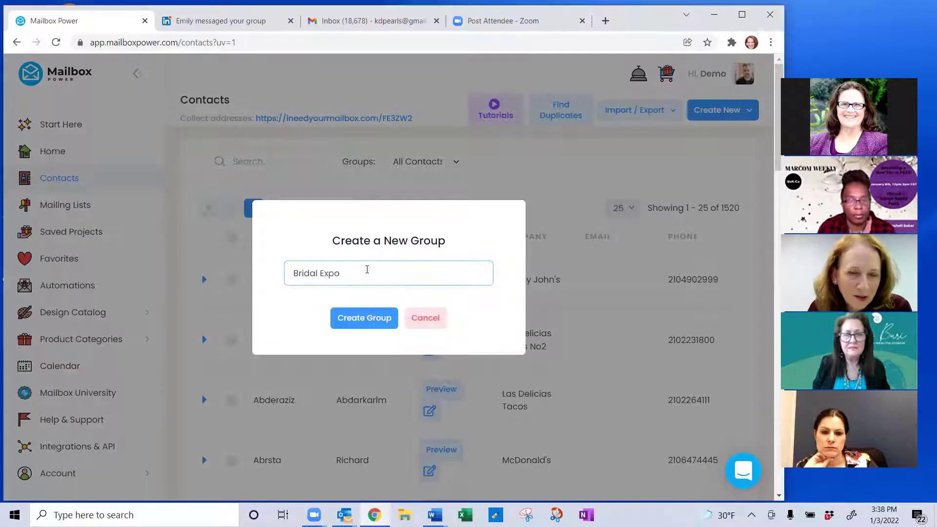
left_click(370, 320)
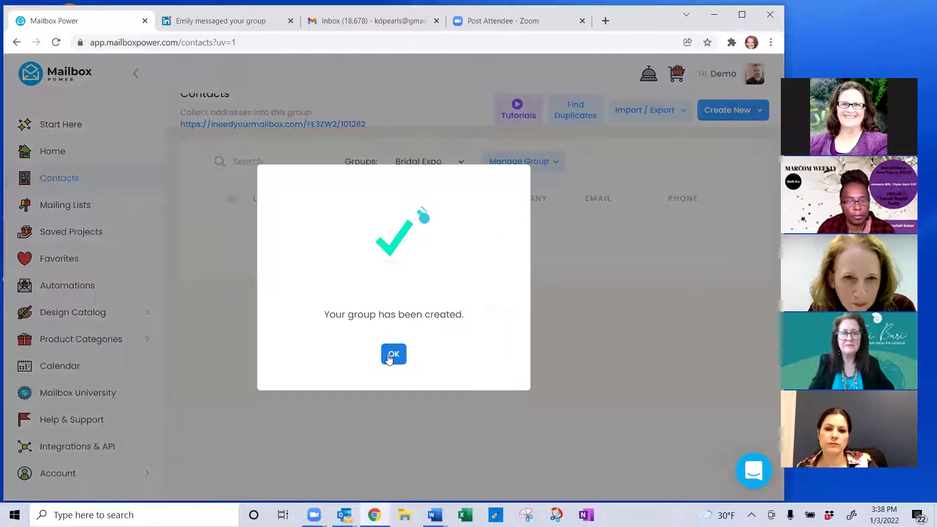
left_click(391, 358)
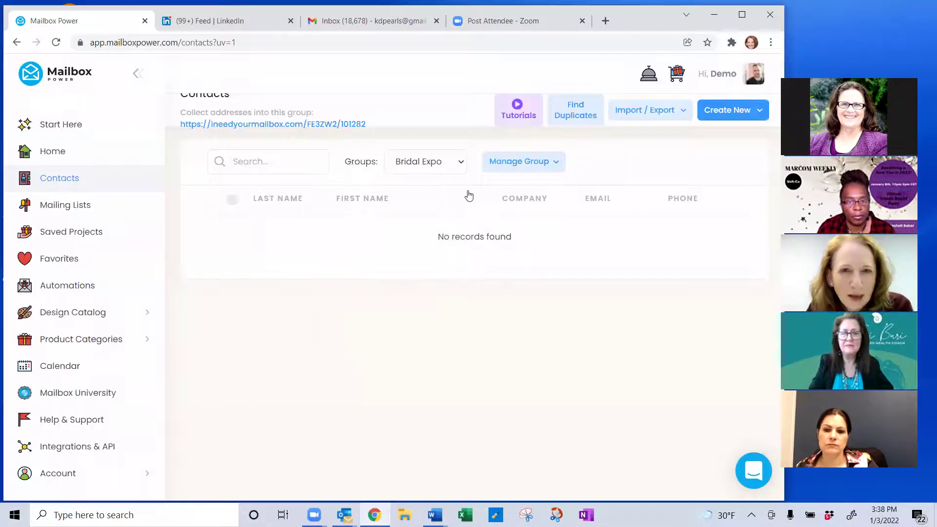
Highlight the Bridal Expo group's address collection link and open the group's settings.
left_click(547, 167)
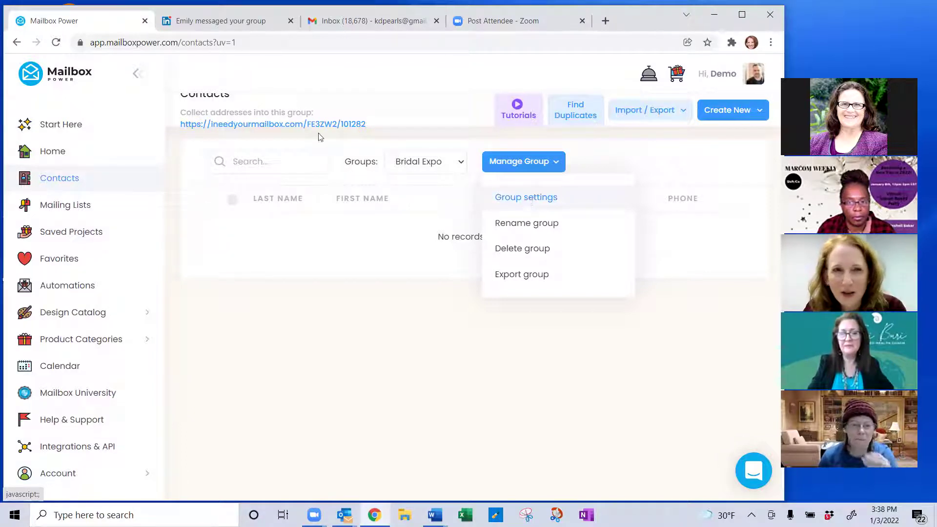
left_click_drag(384, 122, 182, 126)
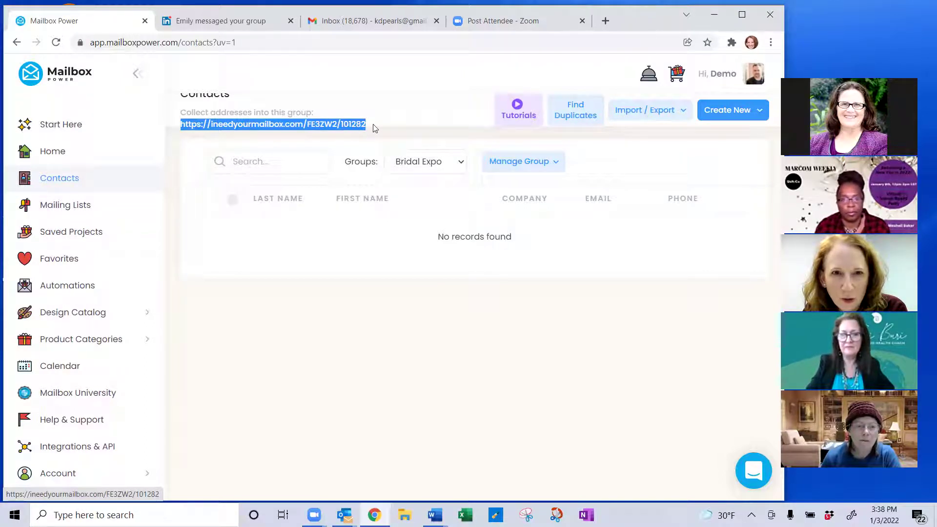
left_click(525, 161)
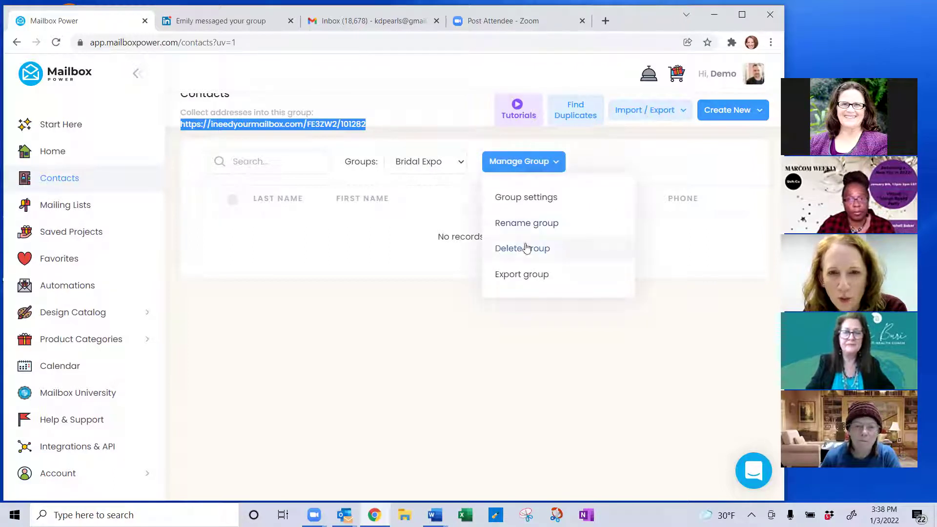
left_click(513, 200)
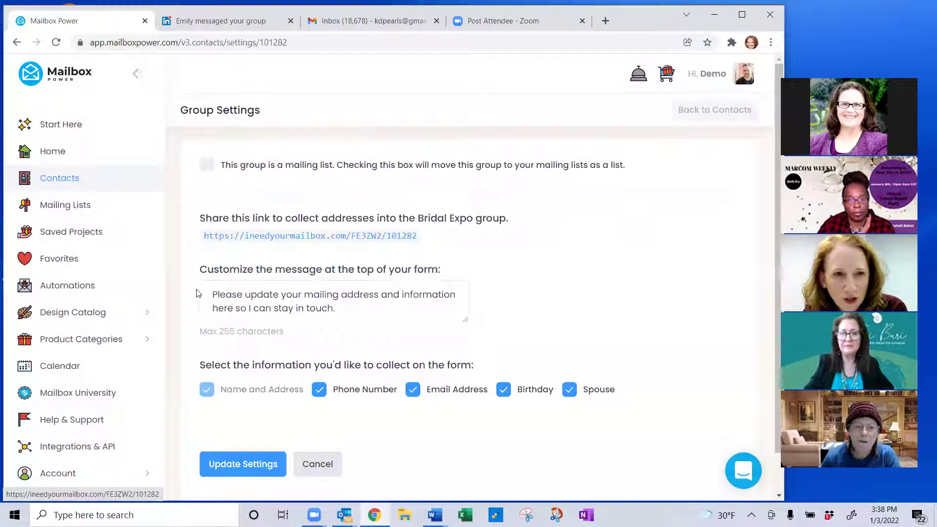
Replace the form message with "It was nice to meet at the Bridal Expo. Please provide your contact info so we can stay in touch.".
left_click_drag(211, 294, 361, 318)
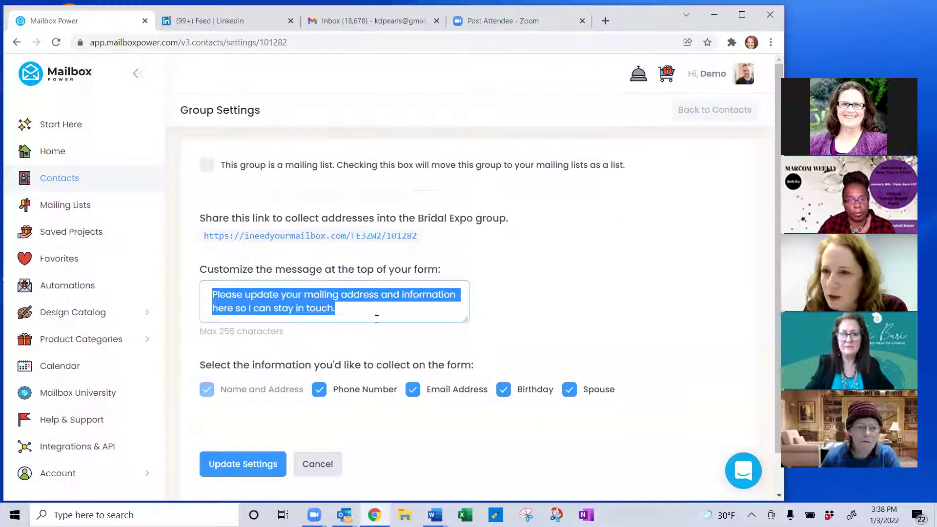
type("It")
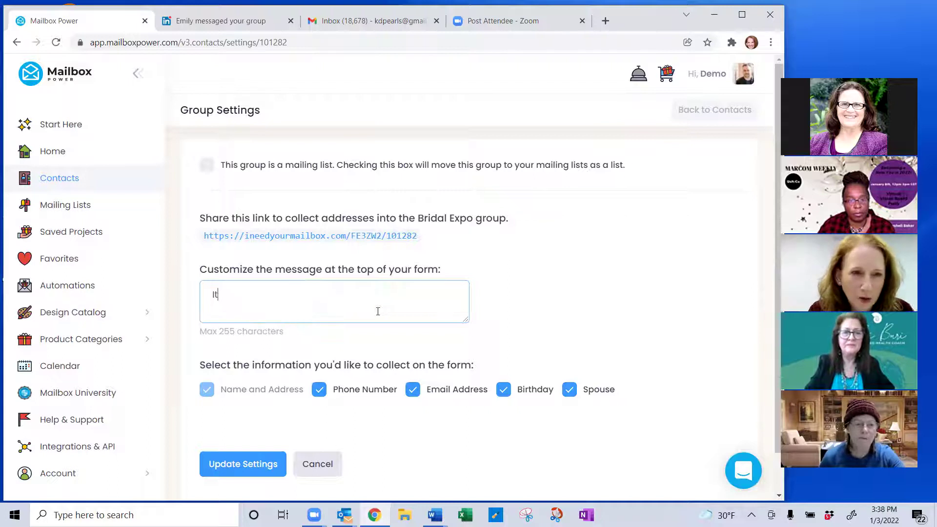
type(" was nice to me")
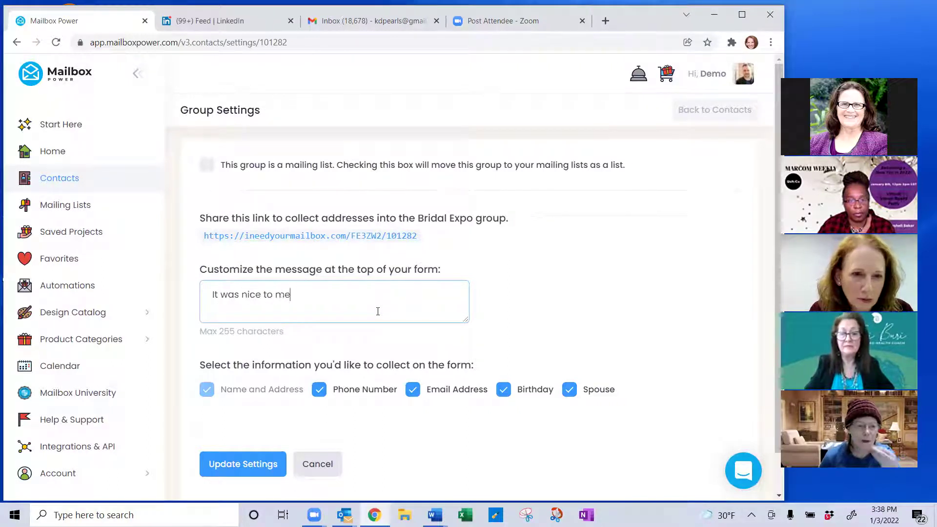
type("et at the ")
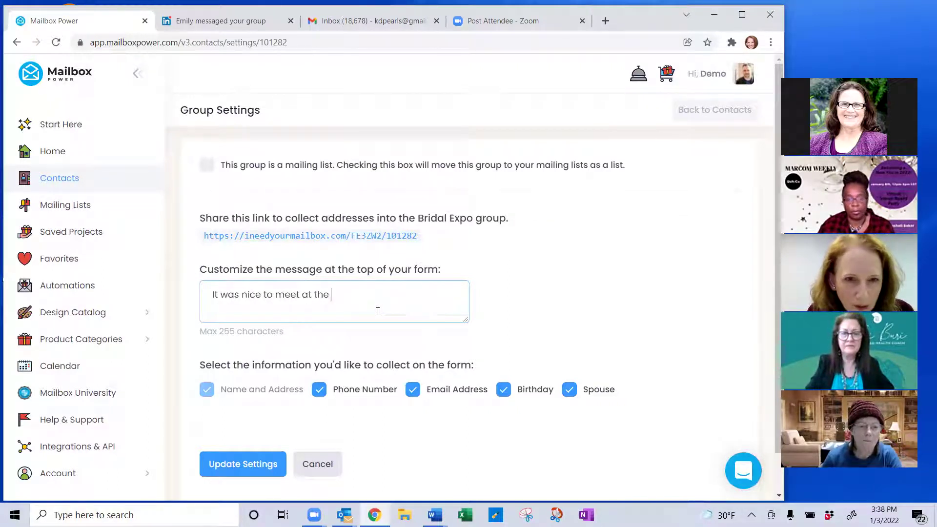
type("Bridal Expo.  Please fill out")
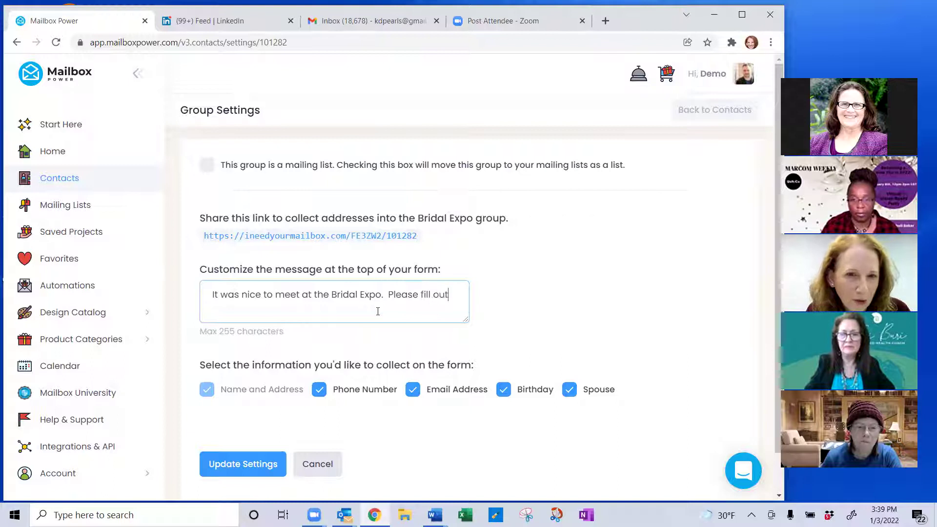
type(" your contact info so we can stay in touch.")
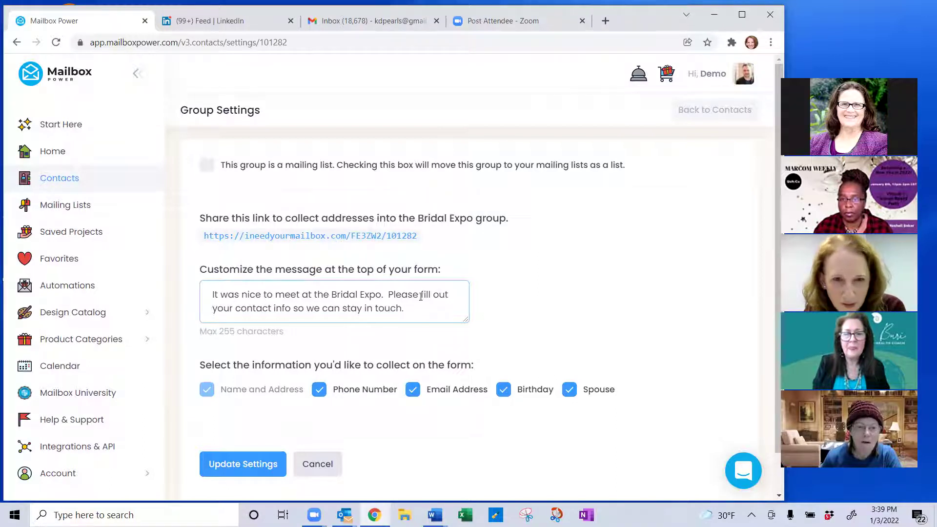
left_click_drag(422, 294, 453, 293)
type("pro")
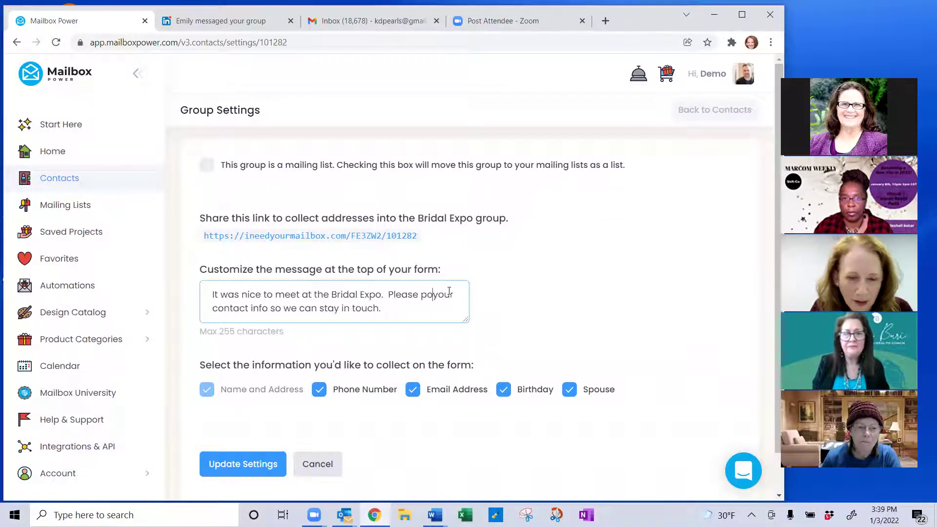
type("vide")
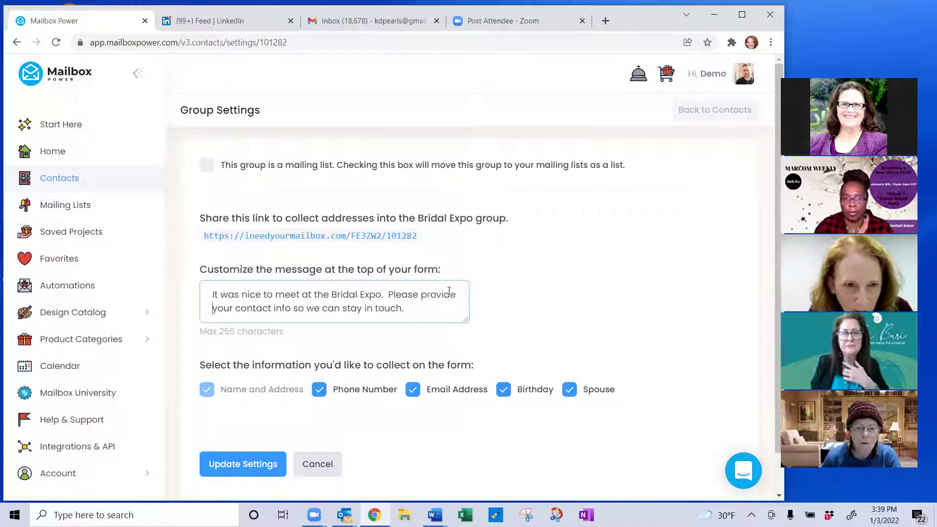
Try excluding Spouse and Email Address from the information collected on the form, and include both again.
left_click(571, 393)
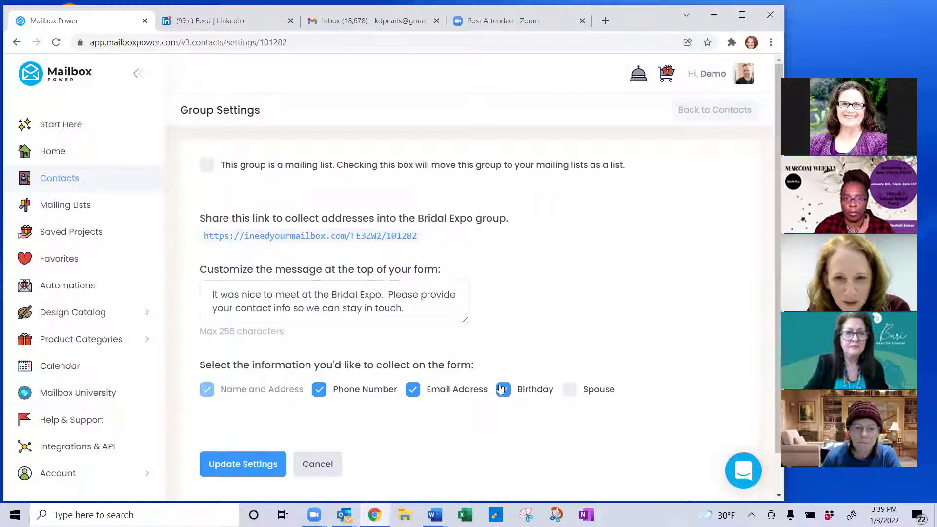
left_click(413, 390)
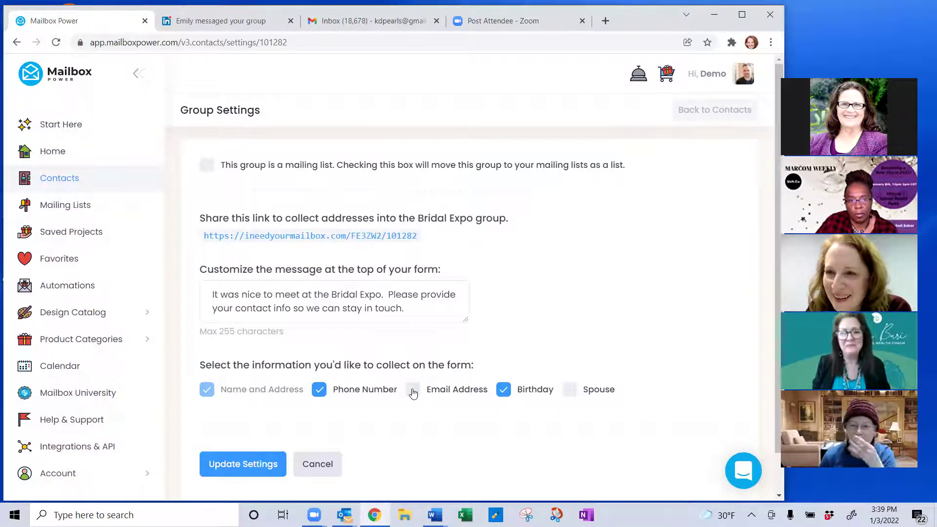
left_click(413, 393)
left_click(569, 390)
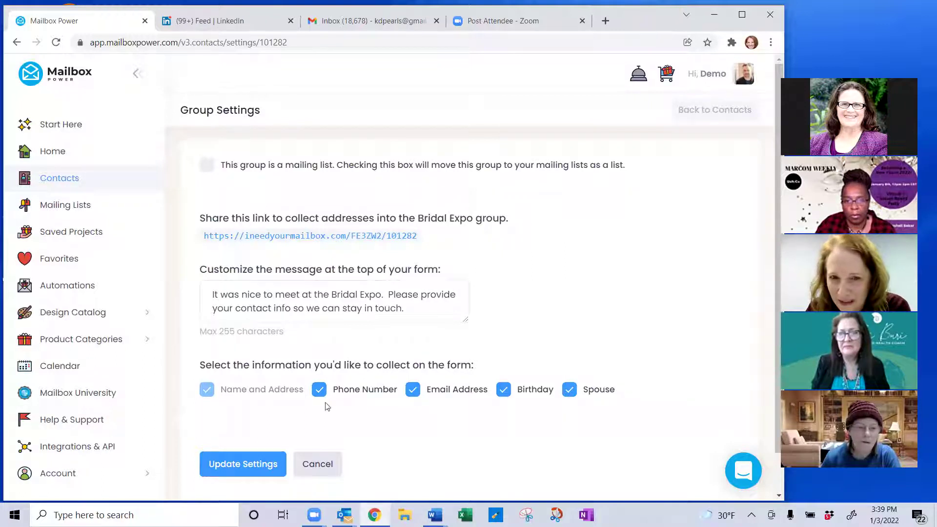
Save the Bridal Expo group settings and preview the public address collection form behind the group's link.
left_click(229, 465)
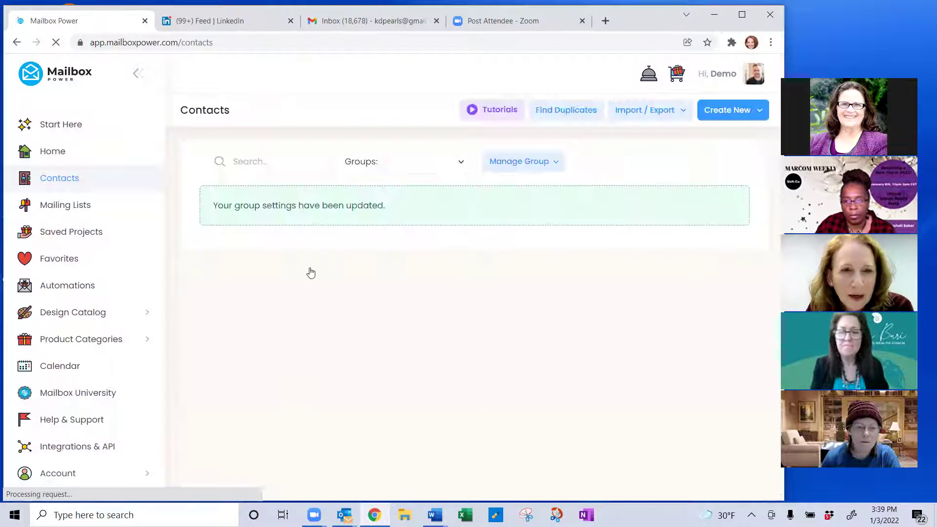
left_click(267, 127)
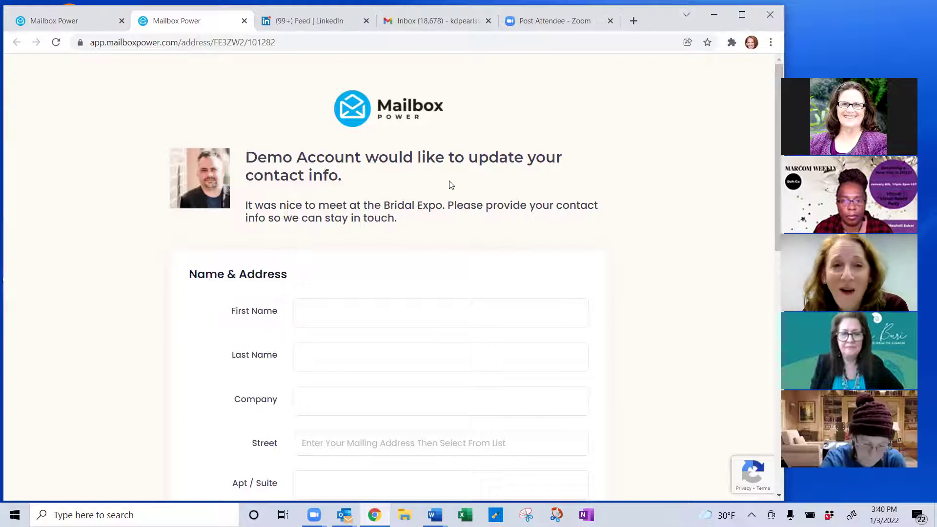
left_click(243, 20)
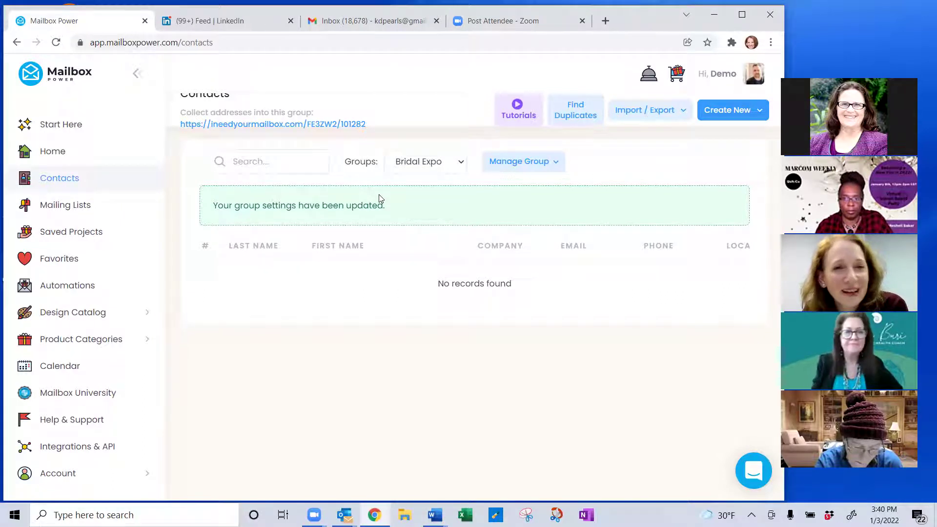
left_click_drag(376, 131, 177, 132)
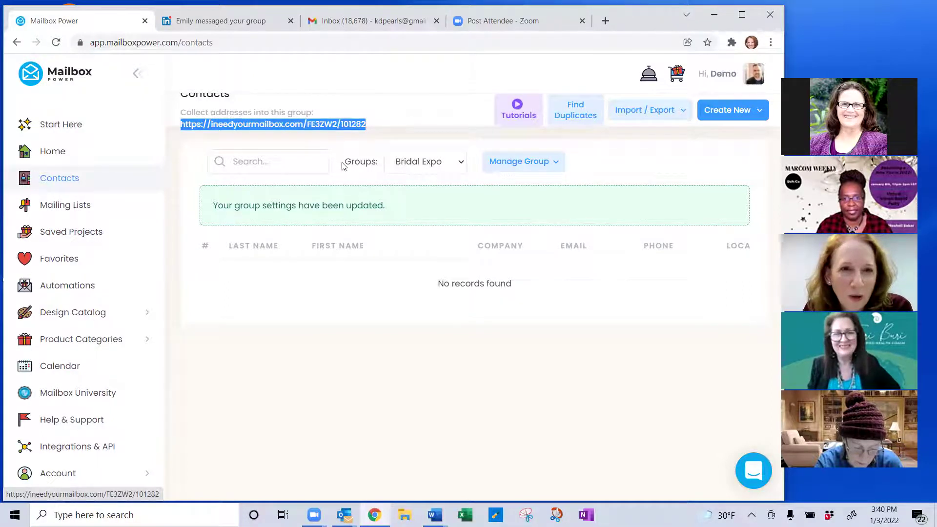
Look through the list of existing automations.
left_click(64, 288)
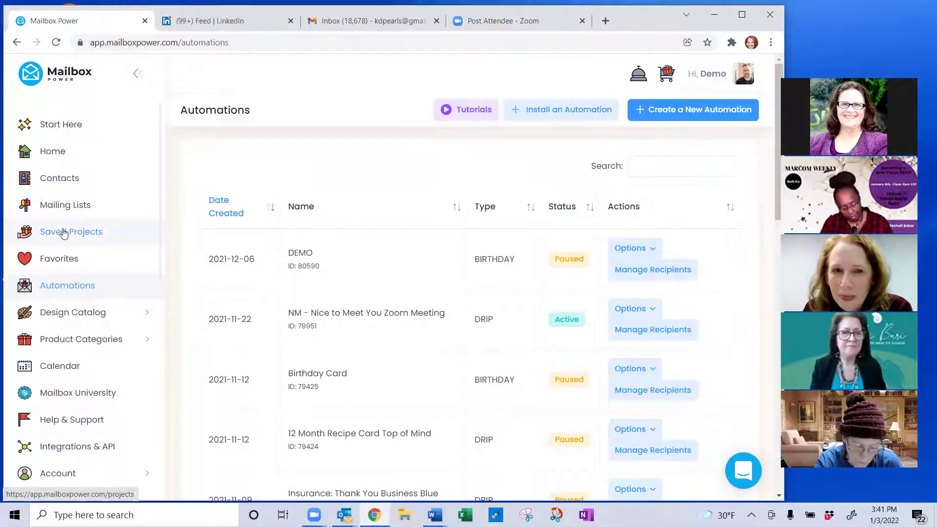
scroll(259, 280, "down", 8)
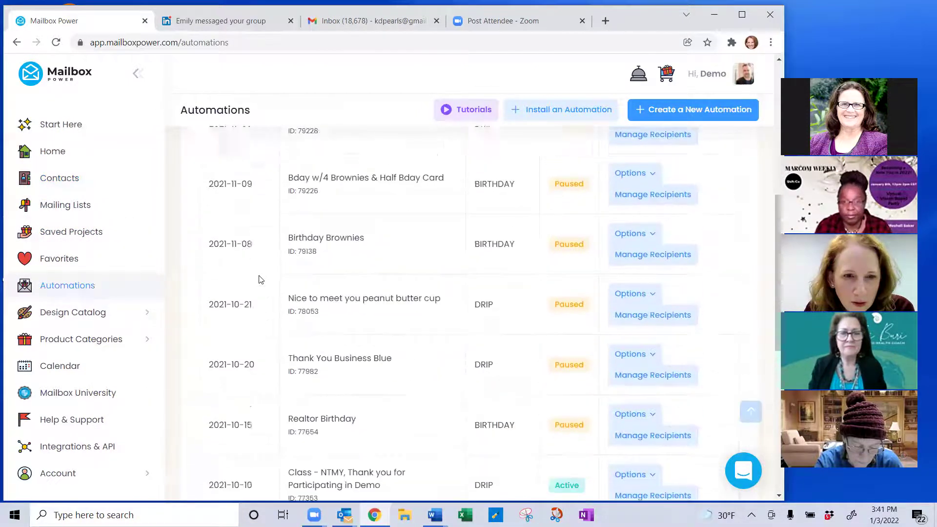
scroll(261, 280, "down", 5)
Search the saved projects for "nice" and duplicate the "Copy of Nice to Meet you Yellow Diamond Card" project.
left_click(63, 234)
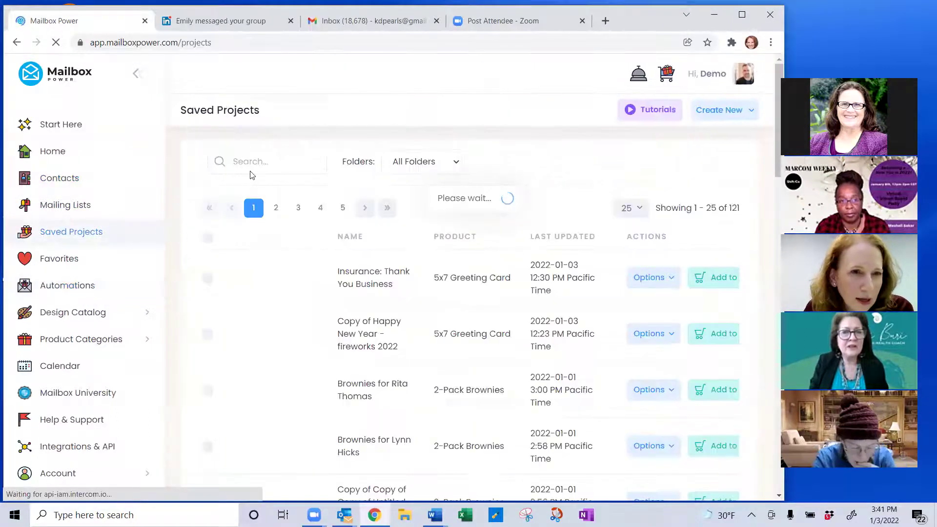
left_click(251, 163)
type("nice")
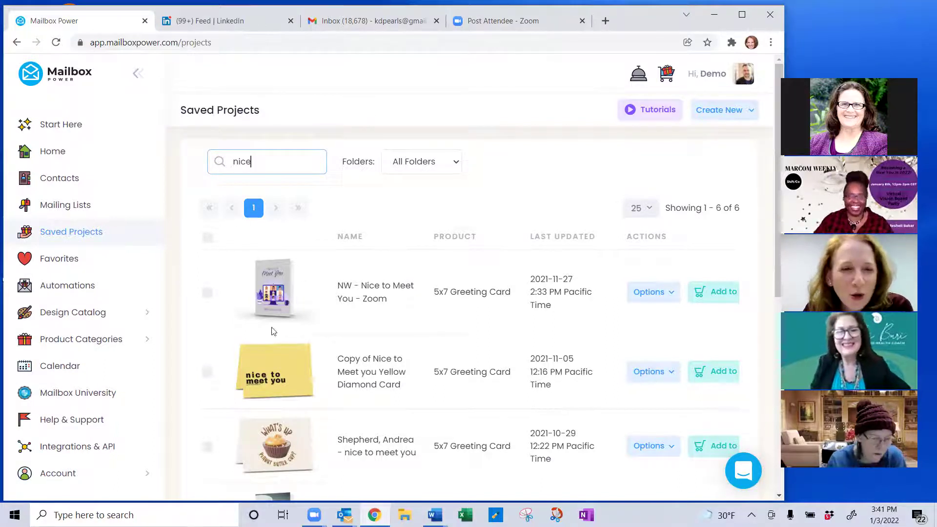
scroll(330, 355, "down", 3)
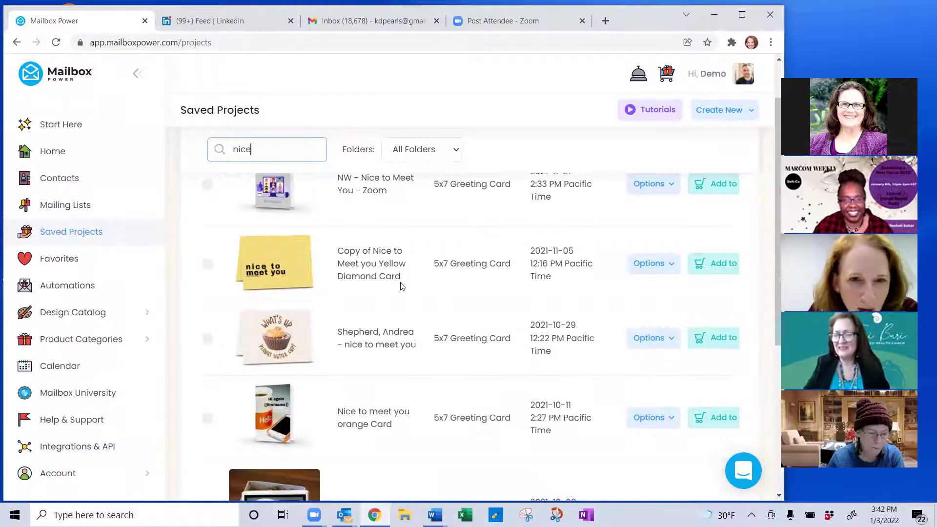
left_click(655, 266)
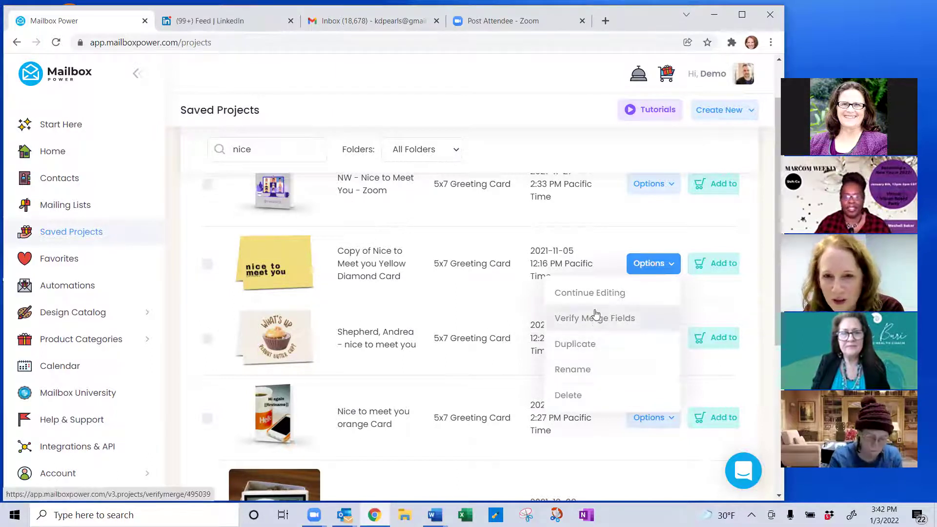
left_click(573, 344)
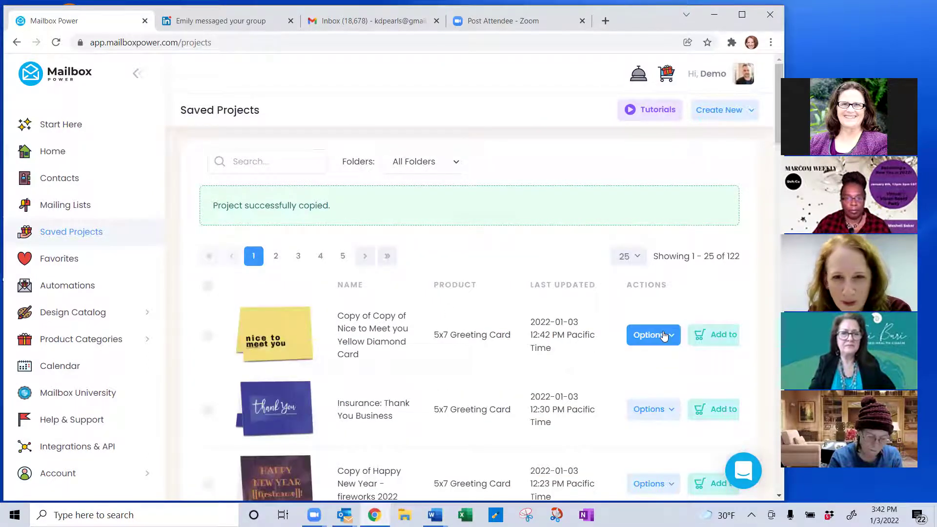
Rename the duplicated yellow card project as "Nice to meet you- Bridal expo".
left_click(662, 336)
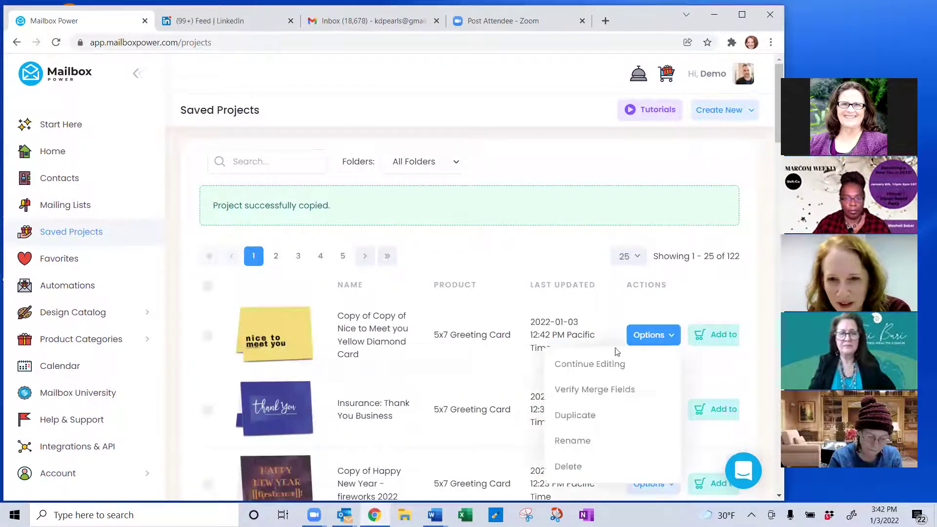
left_click(560, 441)
left_click(328, 272)
type("Nice to meet you")
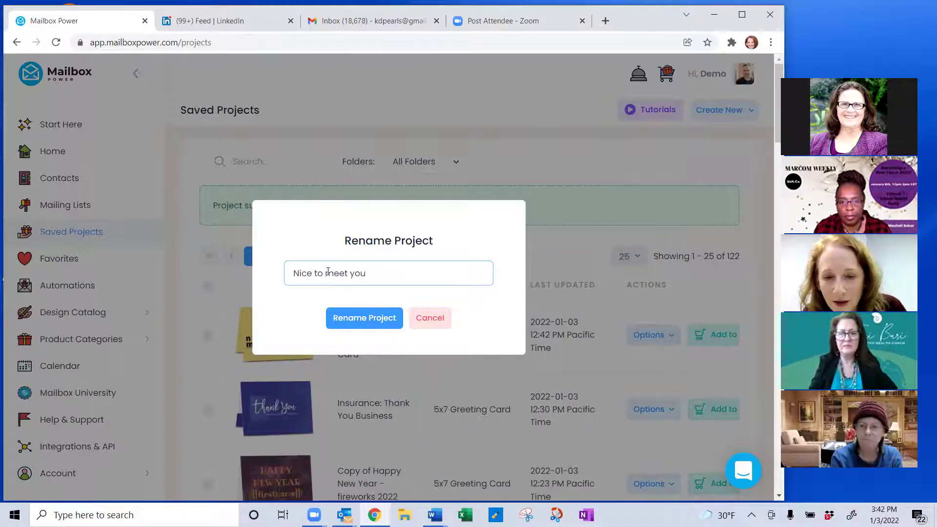
type("- Bridal")
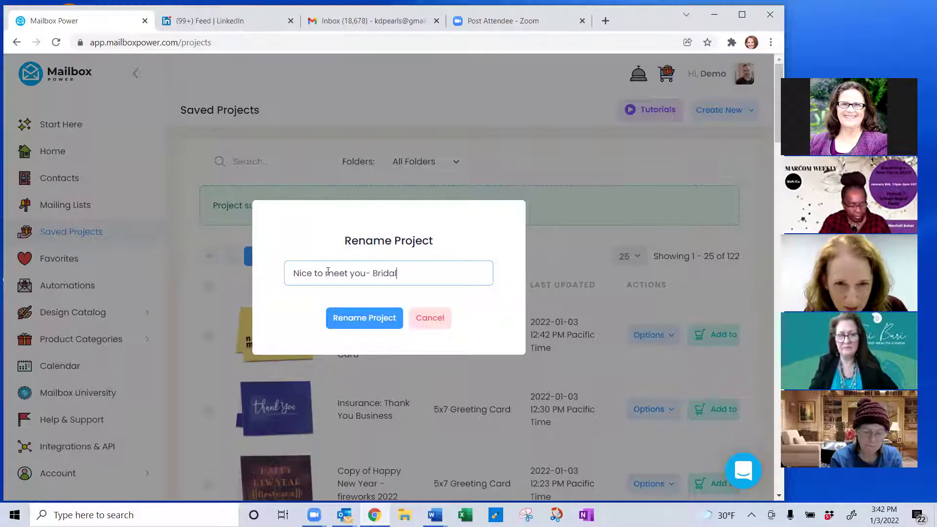
type(" expo")
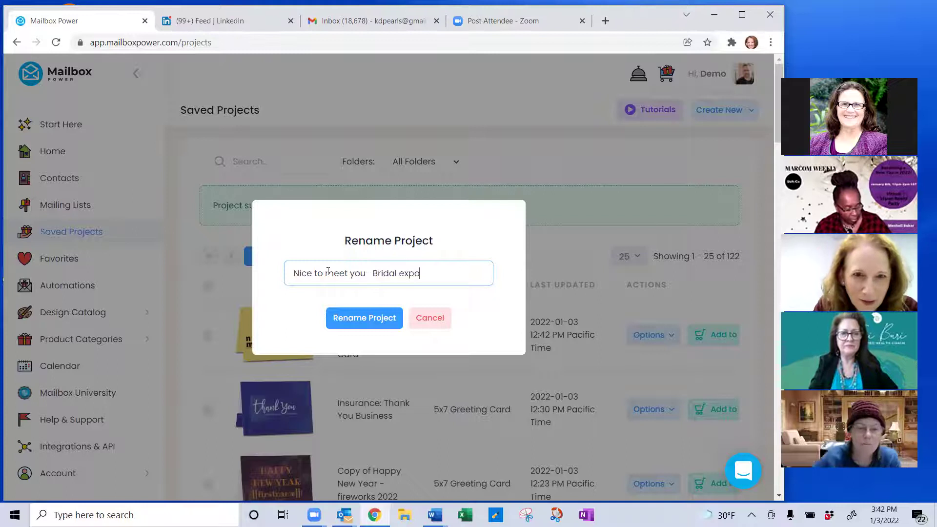
key("Return")
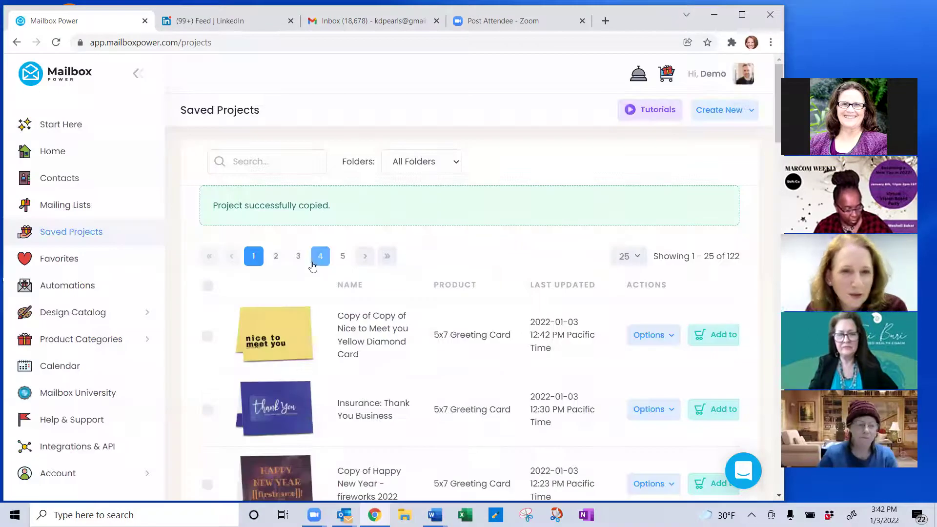
Open the renamed card for editing and move the [[firstname]] text above the "nice to meet you" artwork on the front.
left_click(651, 336)
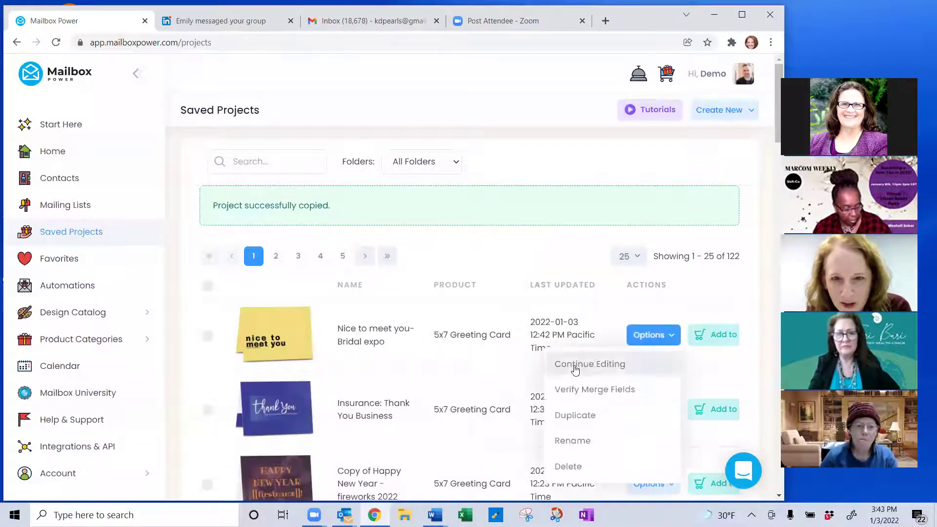
left_click(576, 363)
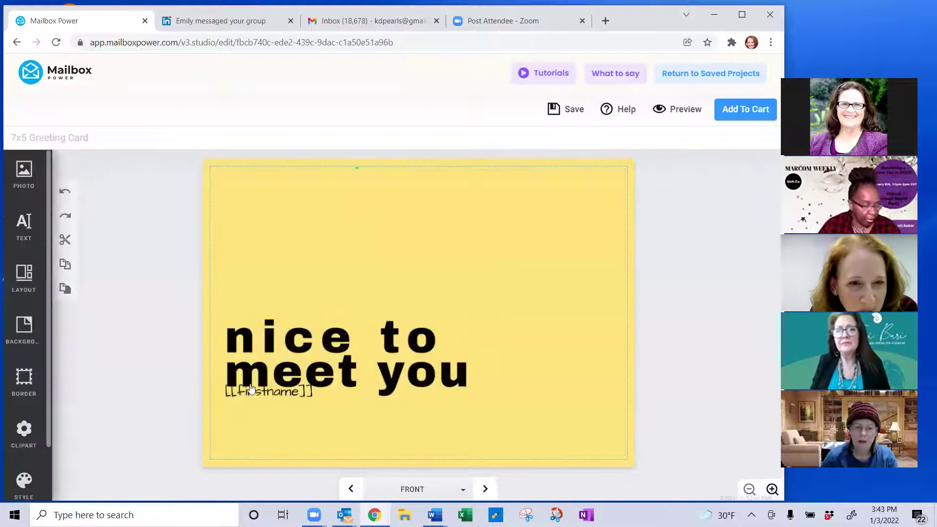
left_click(261, 392)
left_click(416, 346)
left_click_drag(369, 390, 528, 259)
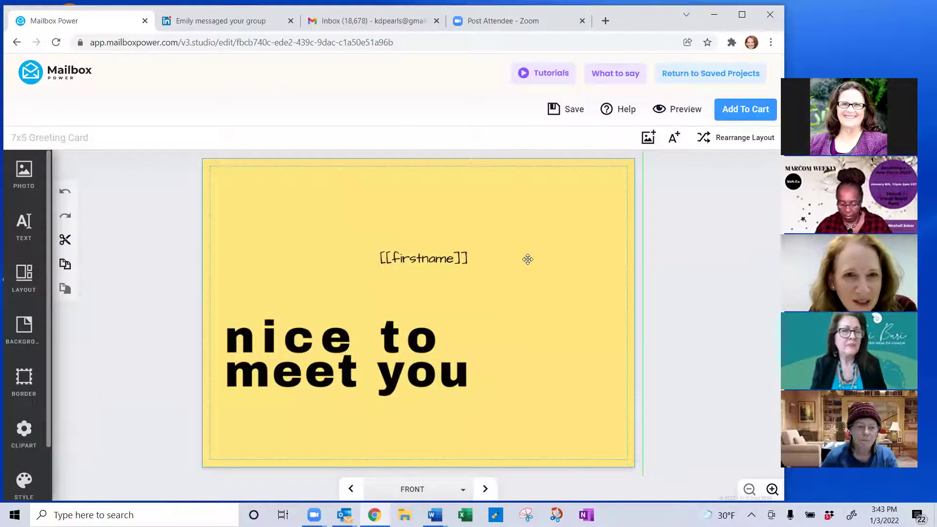
Move the "nice to meet you" artwork toward the centre of the card front, below the [[firstname]] text, and adjust its frame.
left_click(423, 334)
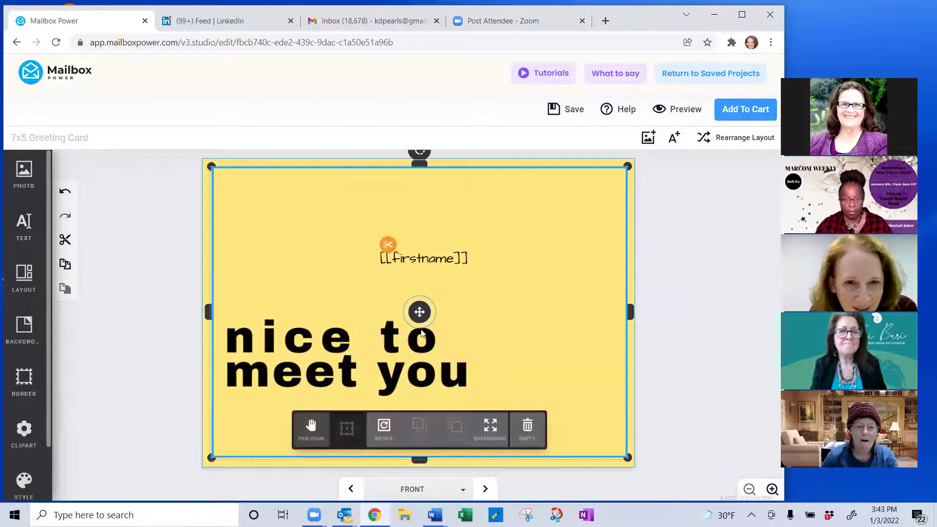
left_click_drag(420, 312, 500, 307)
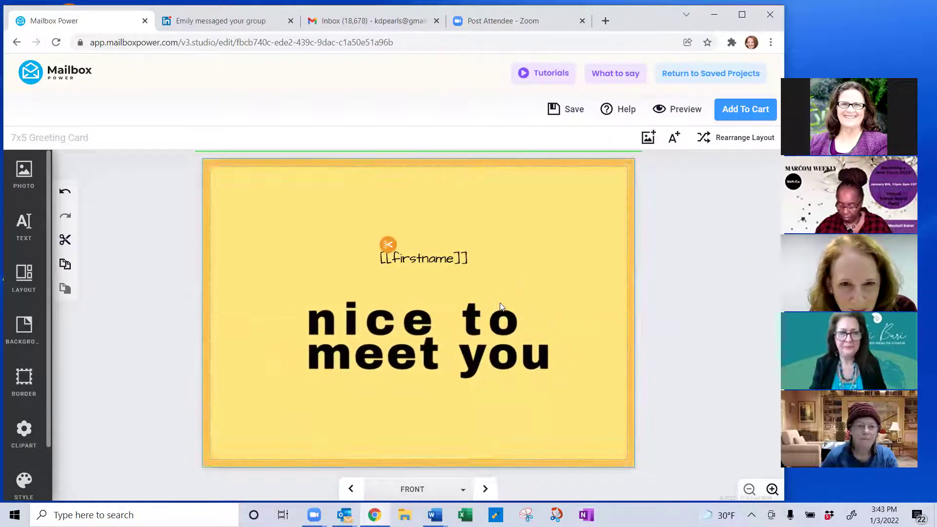
left_click(500, 302)
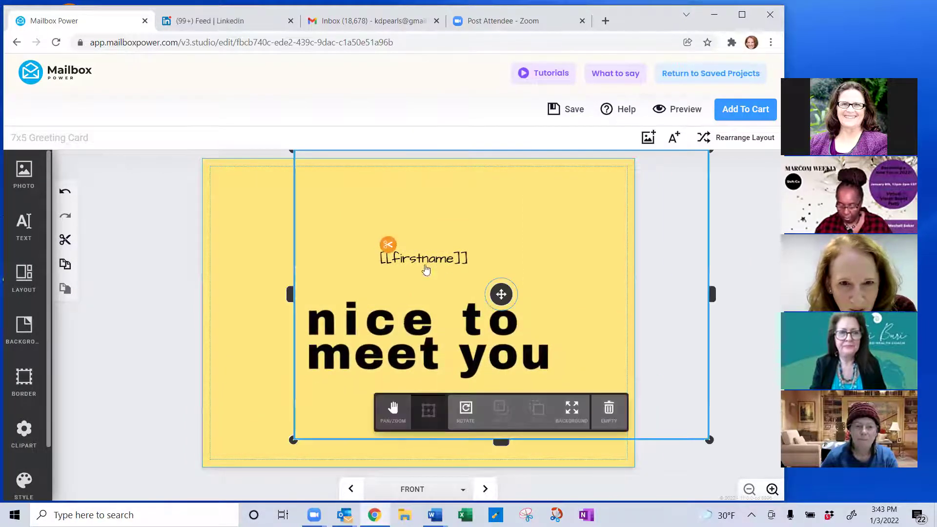
left_click(704, 291)
left_click(488, 298)
Center-align the [[firstname]] text and move its box back within the printable area above the artwork.
left_click(398, 261)
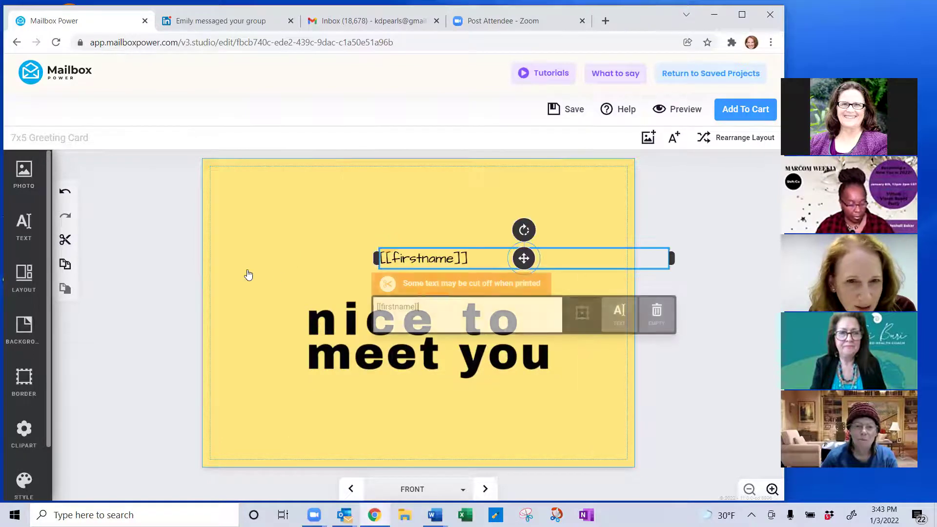
left_click_drag(524, 258, 503, 262)
left_click(24, 227)
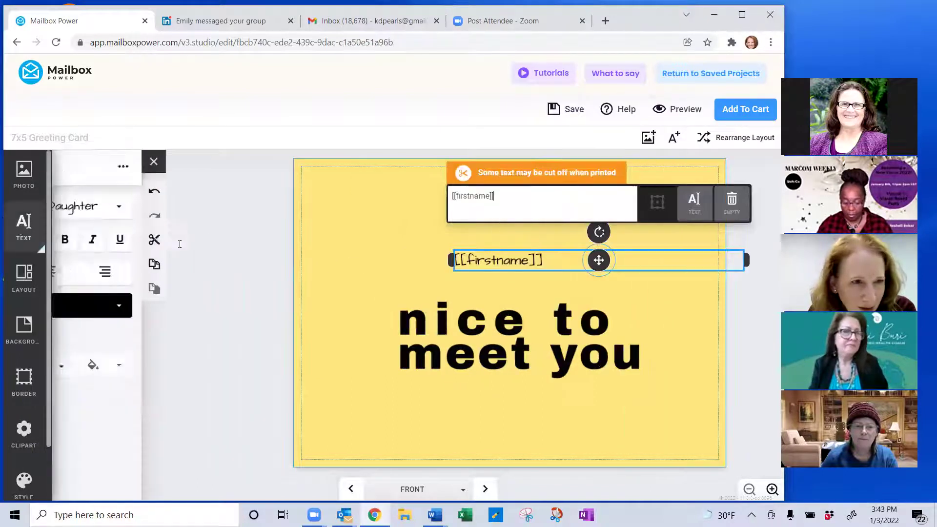
left_click(143, 271)
left_click_drag(599, 259, 490, 263)
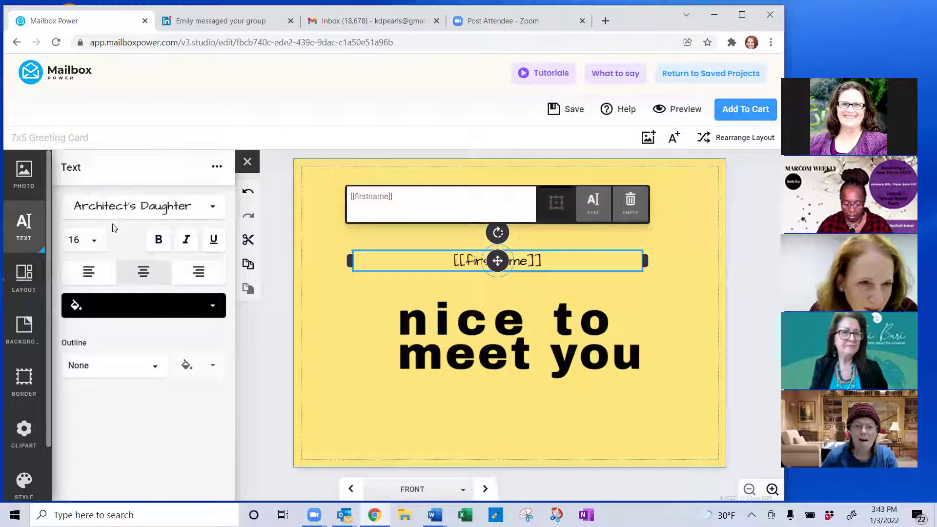
Set the [[firstname]] text to Alegreya SC X Bold at size 30 and reposition it slightly.
left_click(122, 207)
left_click(171, 345)
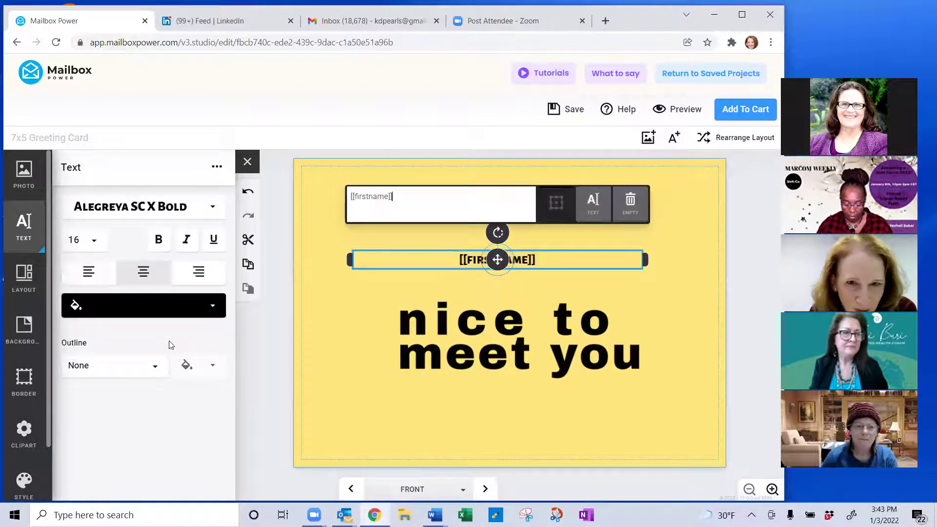
left_click(80, 239)
scroll(80, 427, "down", 5)
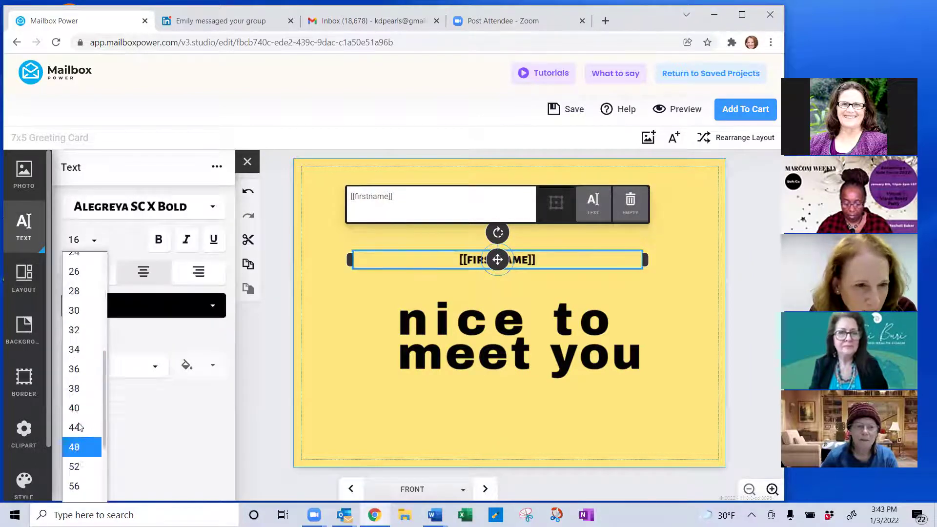
left_click(74, 310)
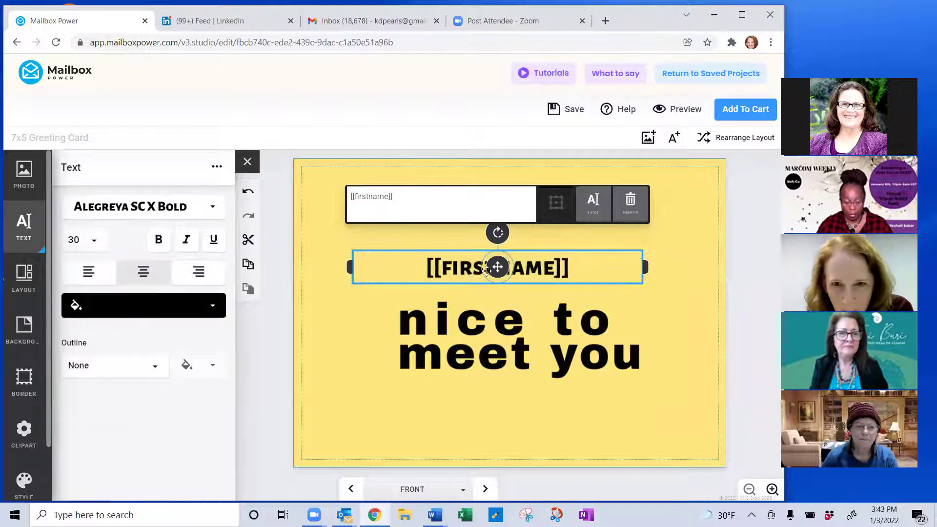
left_click_drag(487, 271, 517, 259)
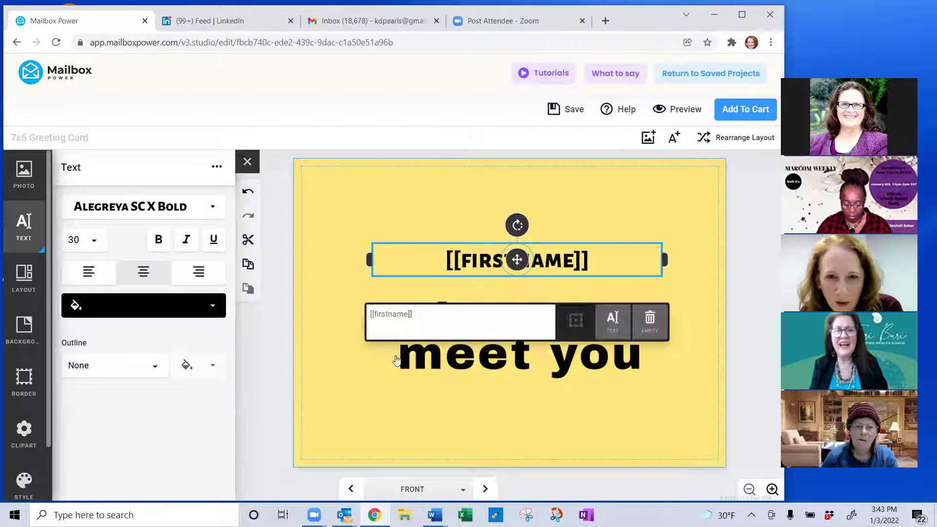
Nudge the "nice to meet you" artwork to line up with the name, and check the card's inside top page.
left_click(560, 331)
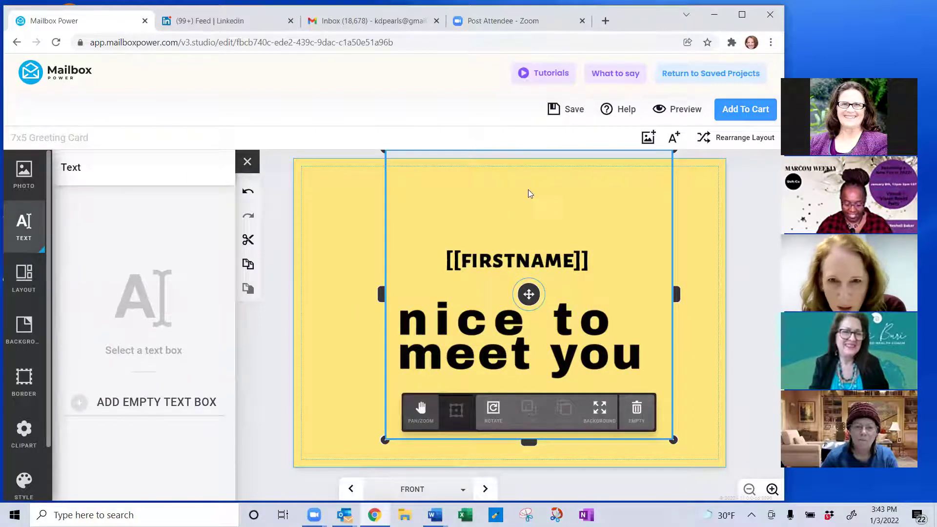
mouse_move(529, 293)
left_mouse_down()
mouse_move(443, 293)
mouse_move(543, 289)
mouse_move(521, 293)
left_mouse_up()
left_click(485, 489)
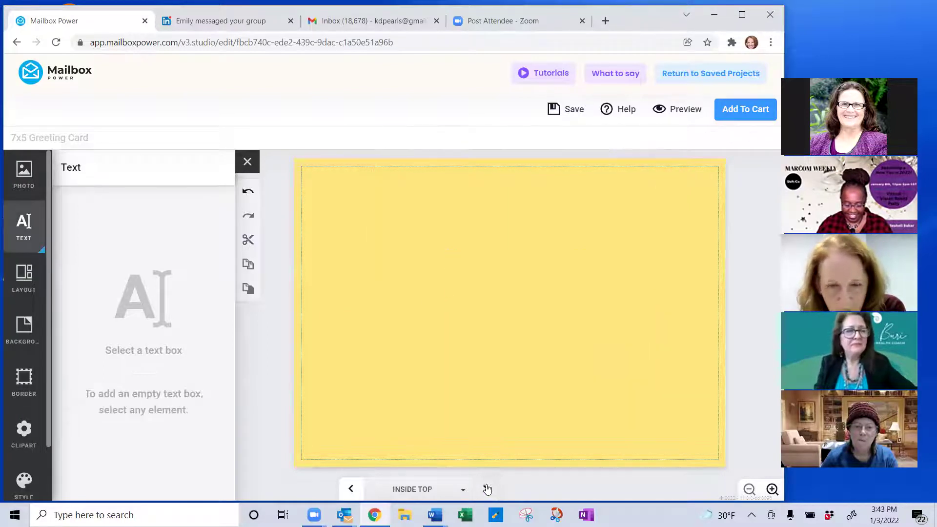
left_click(470, 359)
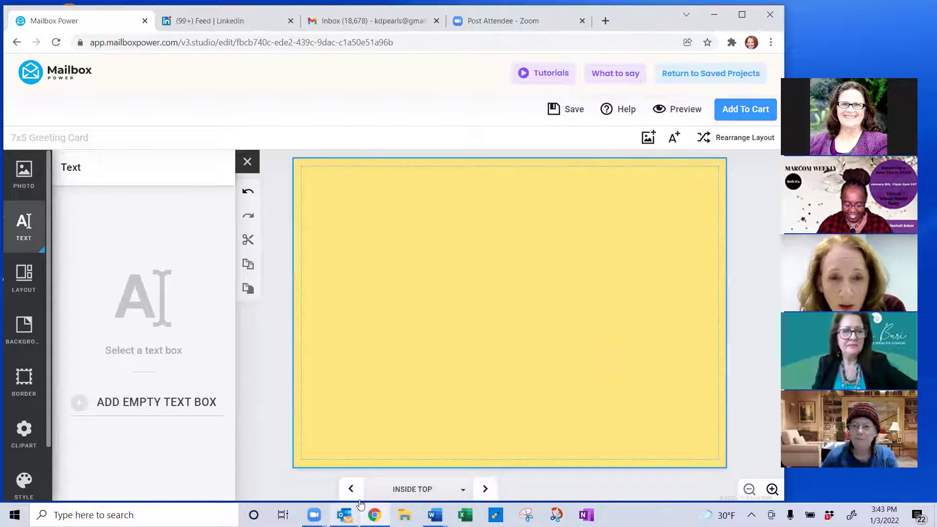
left_click(350, 489)
Delete the "nice to meet you" artwork and its empty photo frame from the card front.
left_click(488, 351)
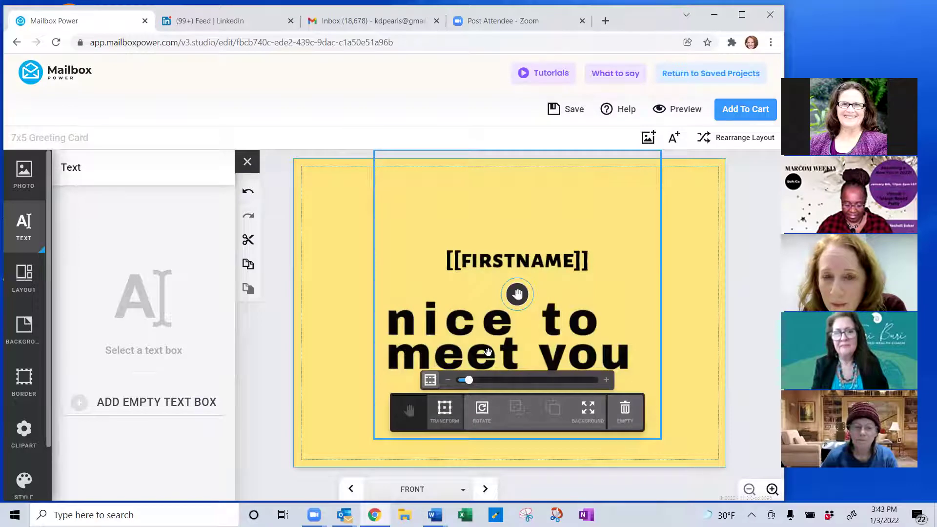
left_click(631, 418)
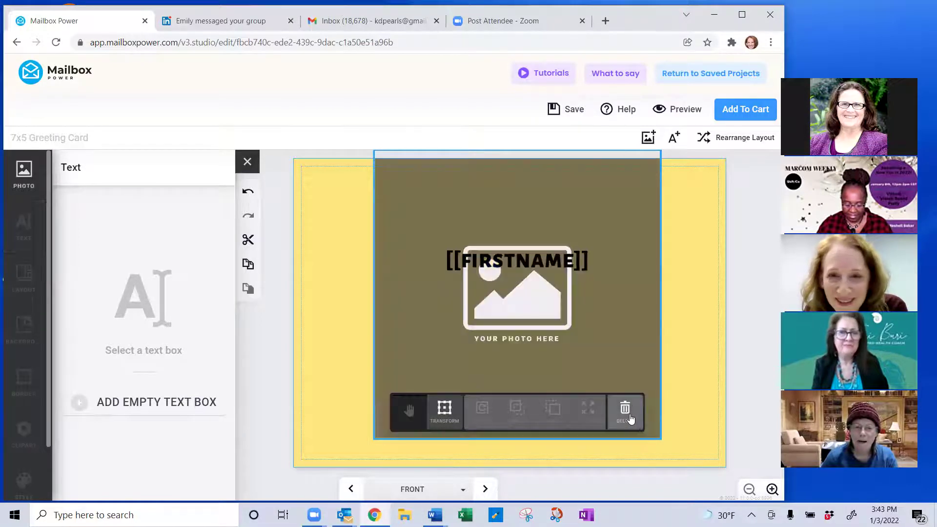
left_click(631, 419)
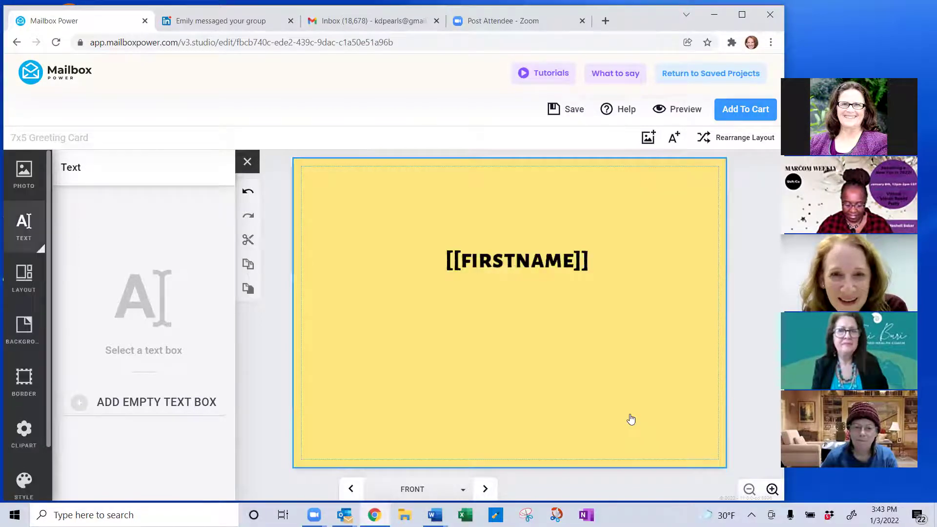
Add a comma after [[firstname]] and the message "It was nice to meet you at the Bridal" below it.
left_click(498, 257)
type(",")
key("Return")
type("It was nice to me")
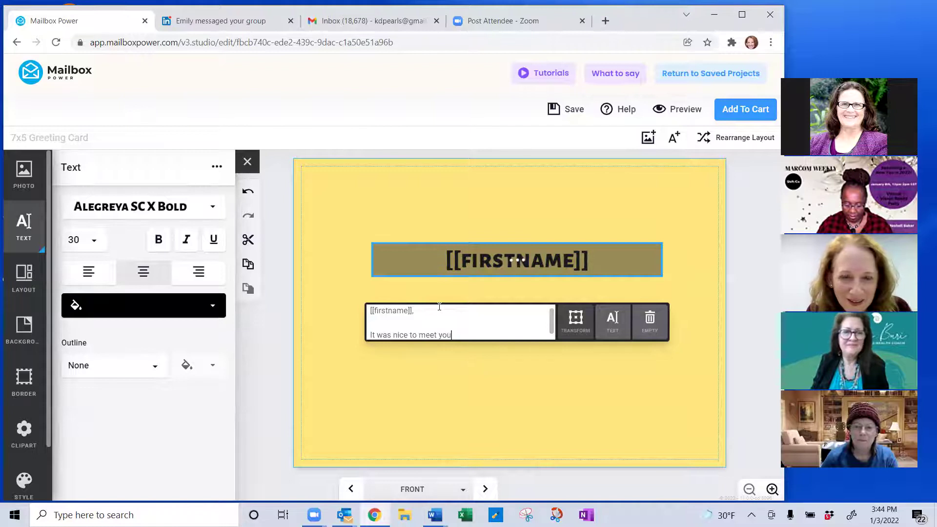
type("et you")
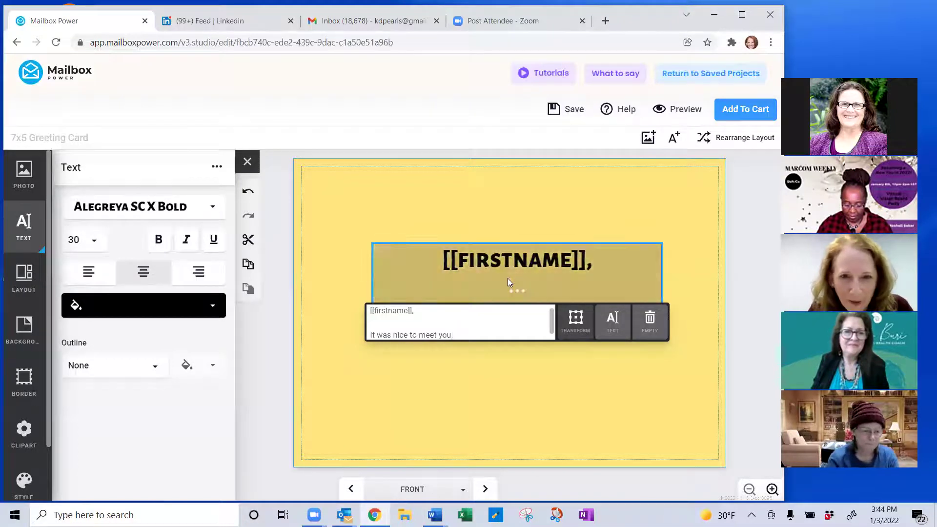
type(" at the Bridal")
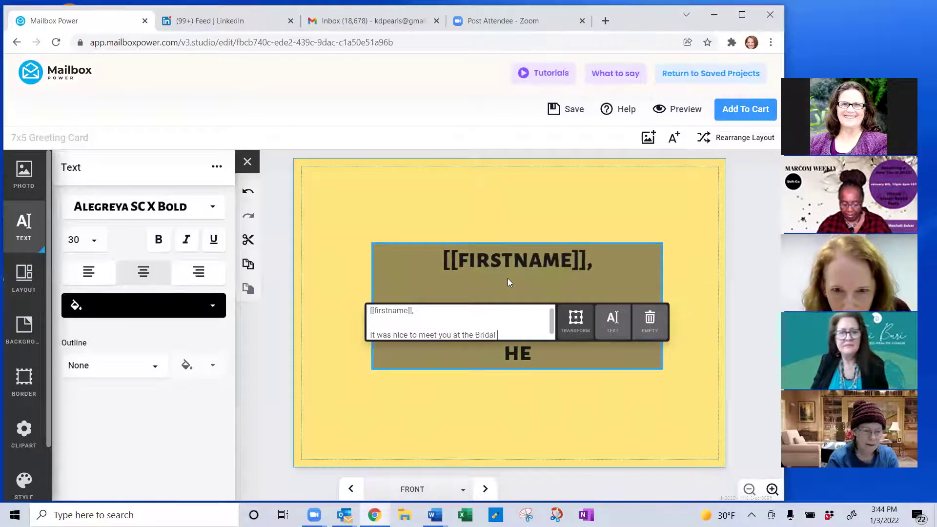
Shorten the message below the [[firstname]] greeting to "Nice to meet you!".
key("BackSpace")
key("BackSpace")
key("BackSpace")
key("BackSpace")
key("BackSpace")
key("BackSpace")
key("BackSpace")
key("BackSpace")
key("BackSpace")
key("BackSpace")
key("BackSpace")
key("BackSpace")
key("BackSpace")
key("BackSpace")
key("BackSpace")
key("BackSpace")
key("BackSpace")
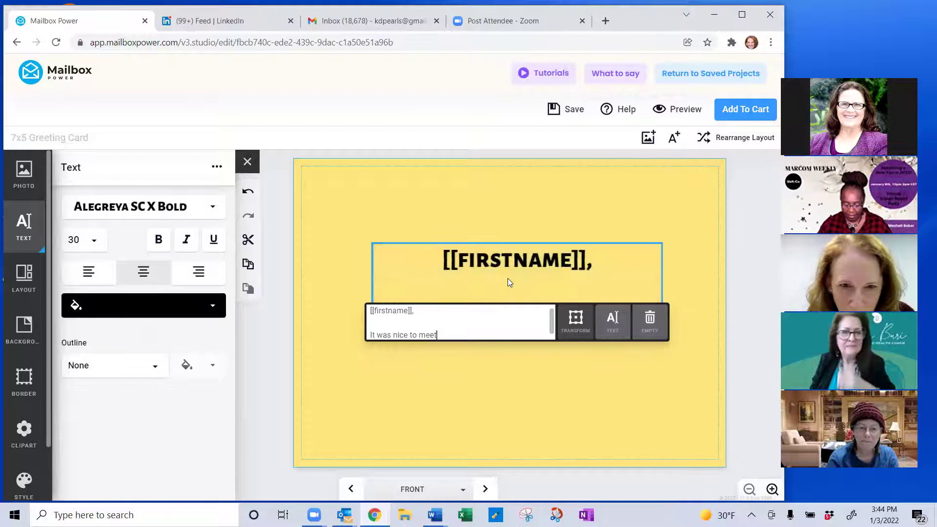
key("Delete")
type("N")
type("i")
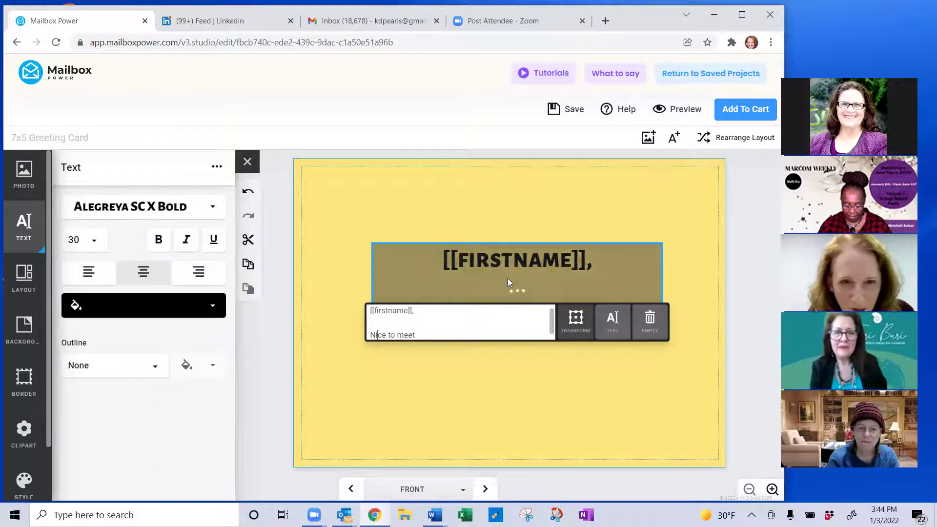
key("End")
type("you!")
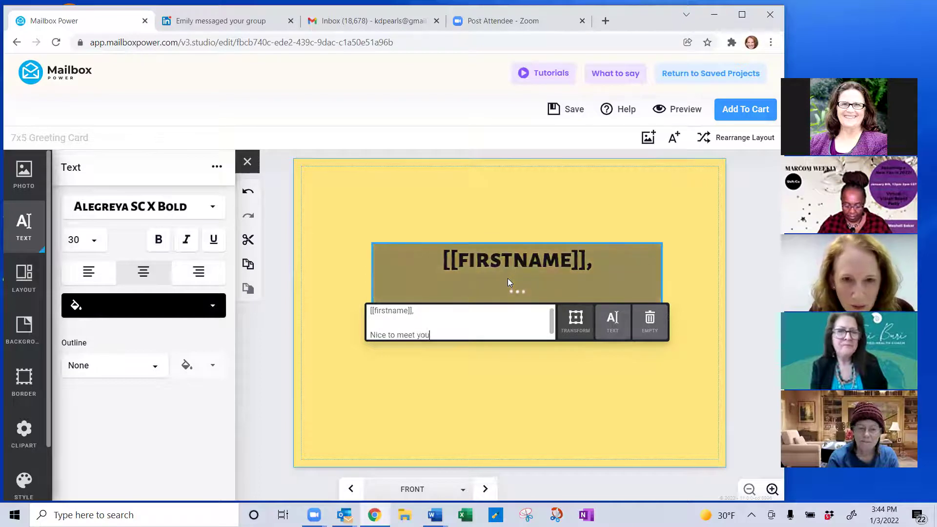
Move the "[[firstname]], Nice to meet you!" text box to the centre of the card front.
left_click(574, 375)
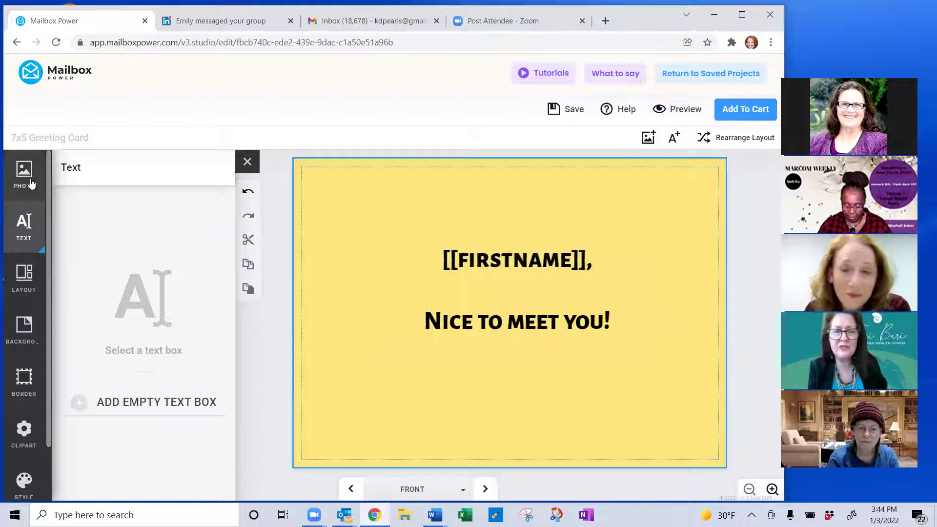
left_click(421, 300)
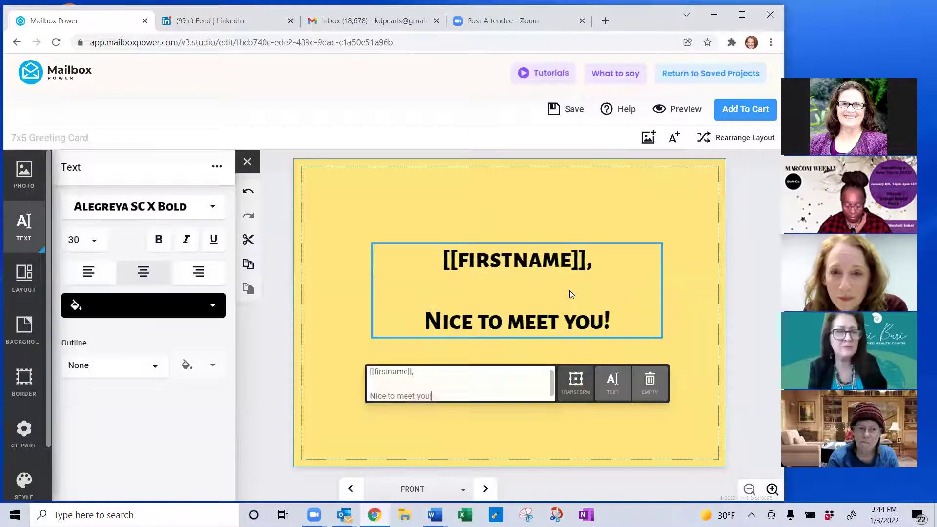
left_click(575, 375)
left_click_drag(515, 289, 508, 312)
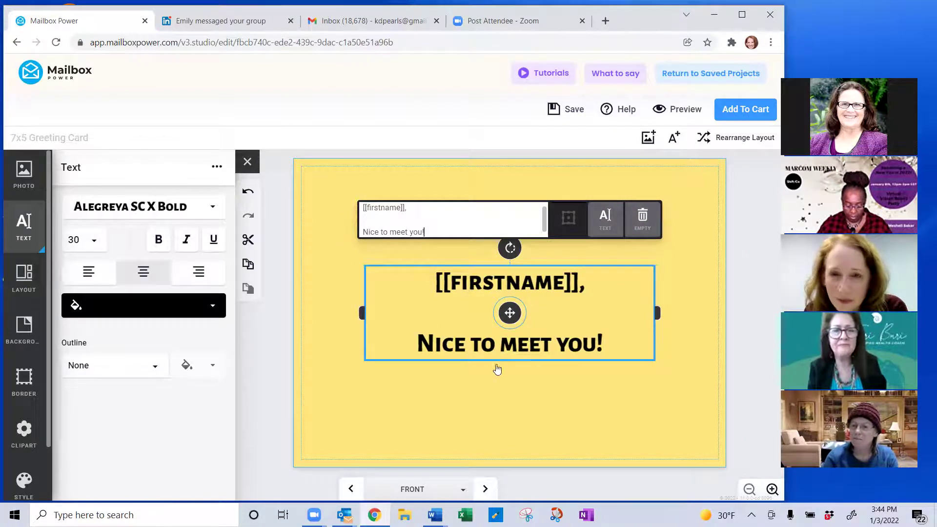
left_click(502, 389)
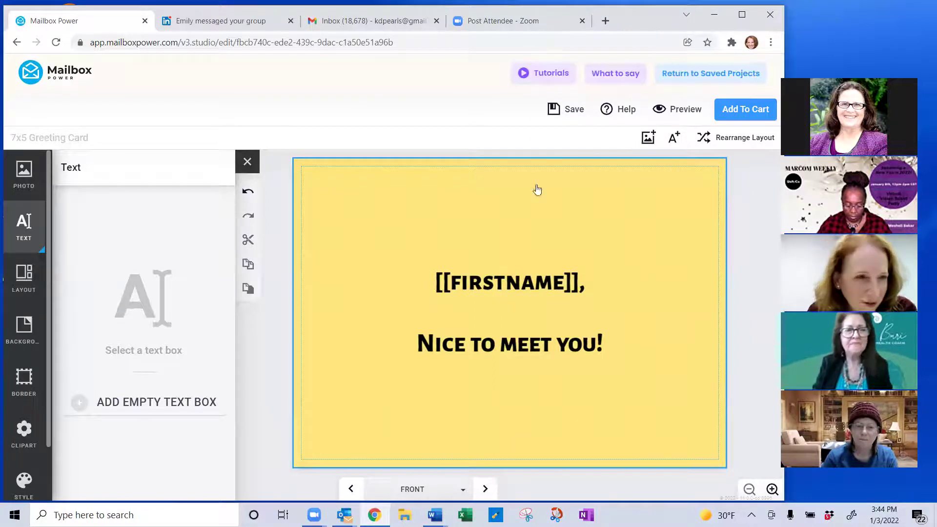
left_click(24, 176)
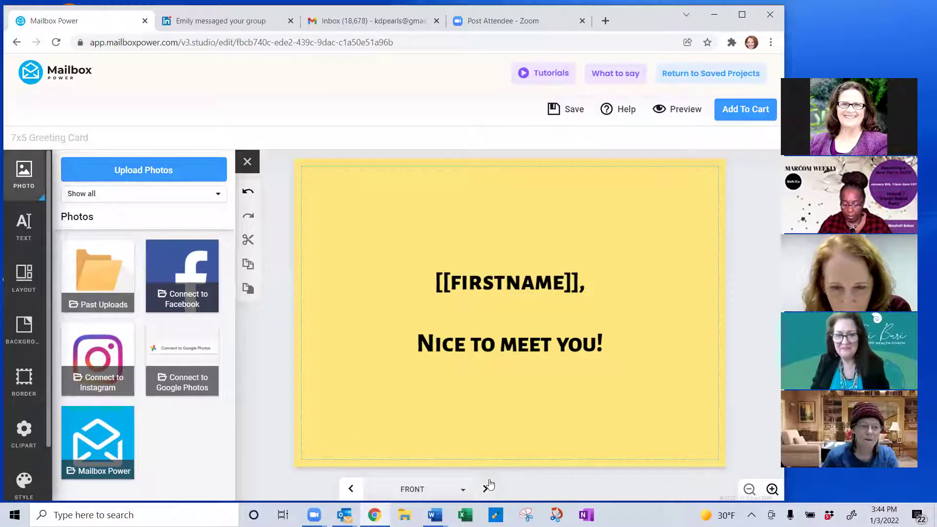
On the card's inside bottom page, delete the message's opening sentences about chance encounters and lasting friendships.
left_click(486, 489)
left_click(486, 489)
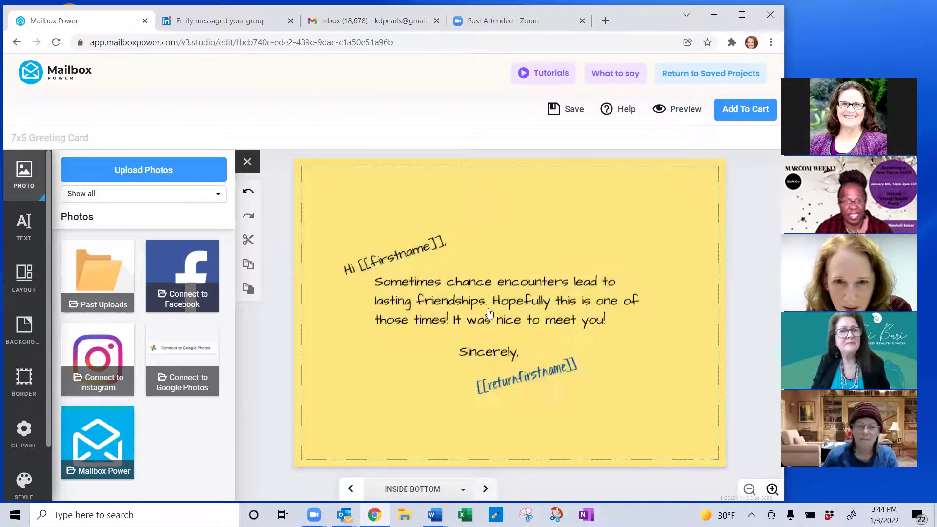
left_click(484, 305)
left_click_drag(363, 211, 538, 223)
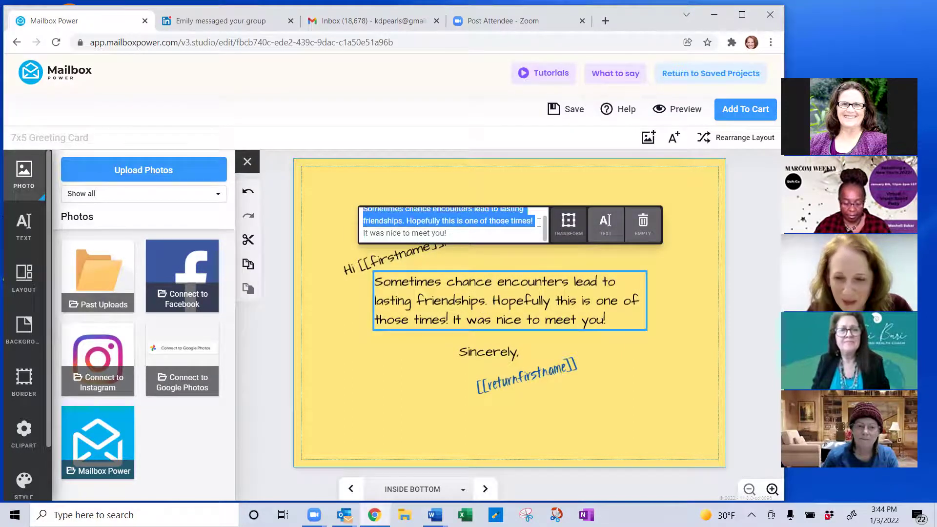
key("BackSpace")
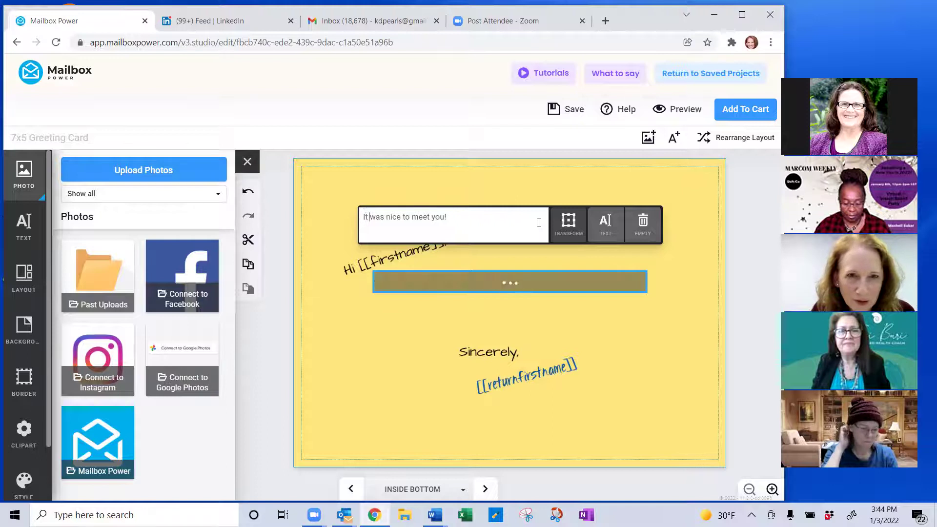
Extend the inside message to read "It was nice to meet you at the Bridal Expo! I look forward to staying in touch.".
left_click(539, 222)
key("BackSpace")
type("a th")
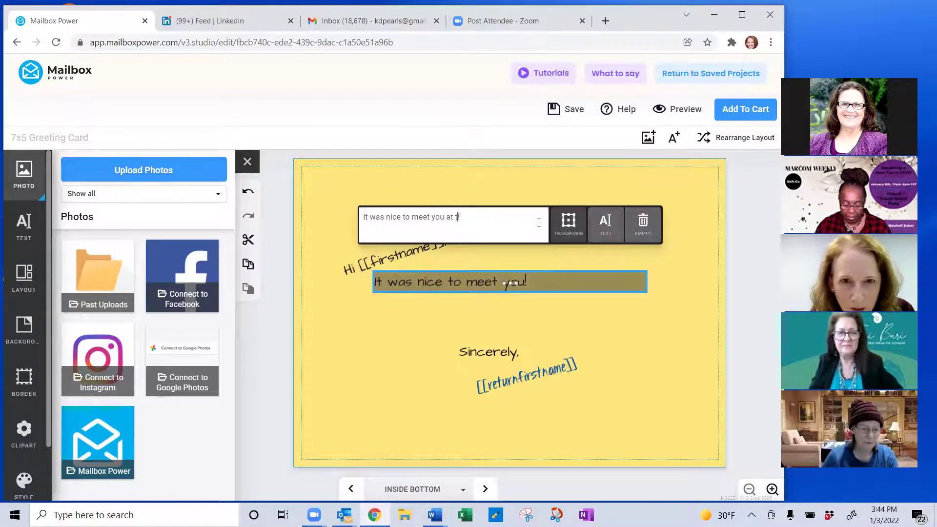
type("eh B")
key("BackSpace")
type("he")
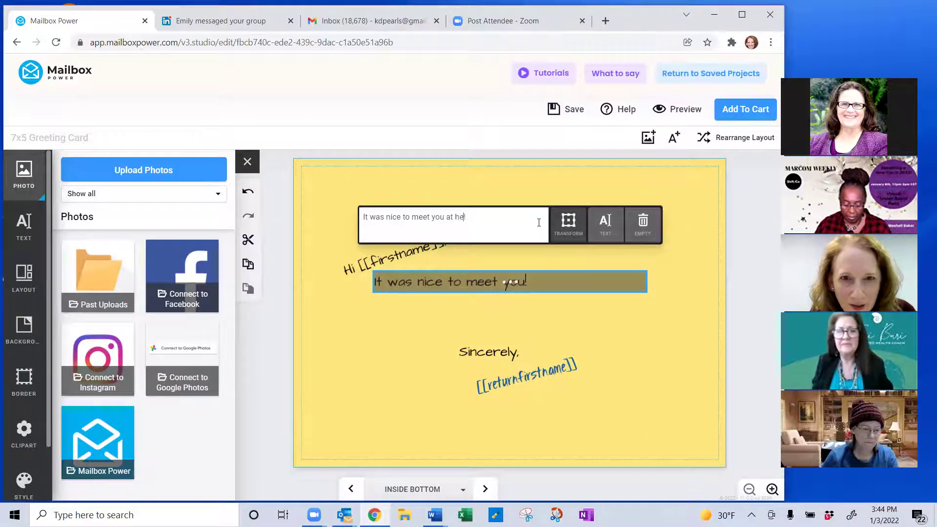
key("BackSpace")
key("BackSpace")
type("the Bridal")
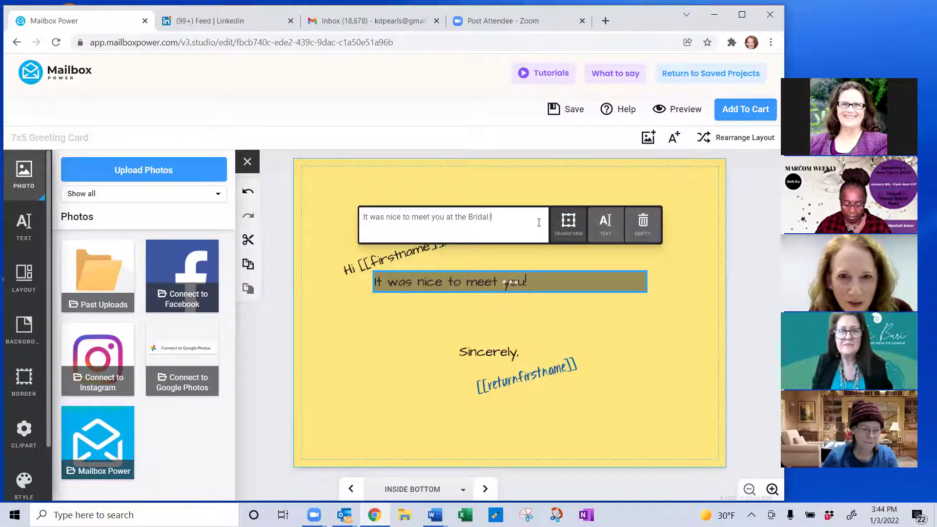
type(" Expo!")
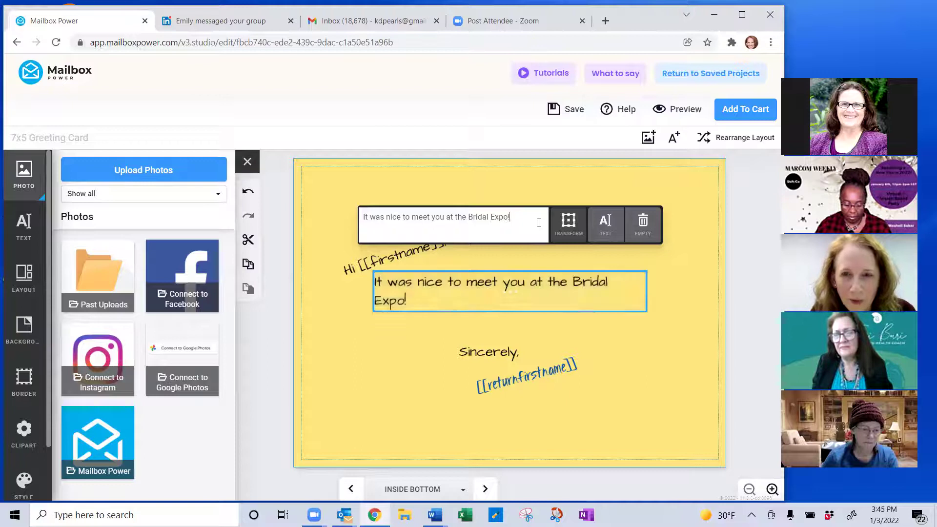
type("  I look forward to staying in touch.")
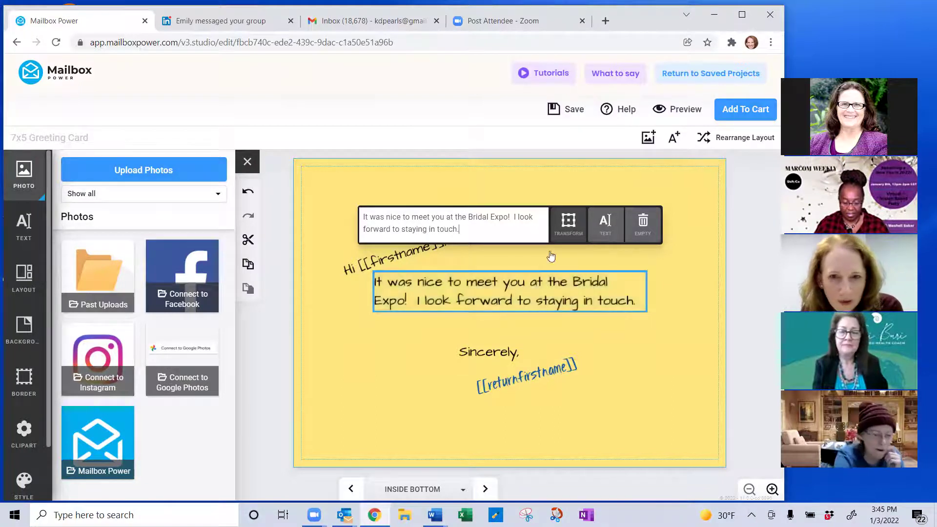
left_click(570, 377)
Straighten the tilted "Hi [[firstname]]," greeting and align its start with the message below.
left_click(395, 251)
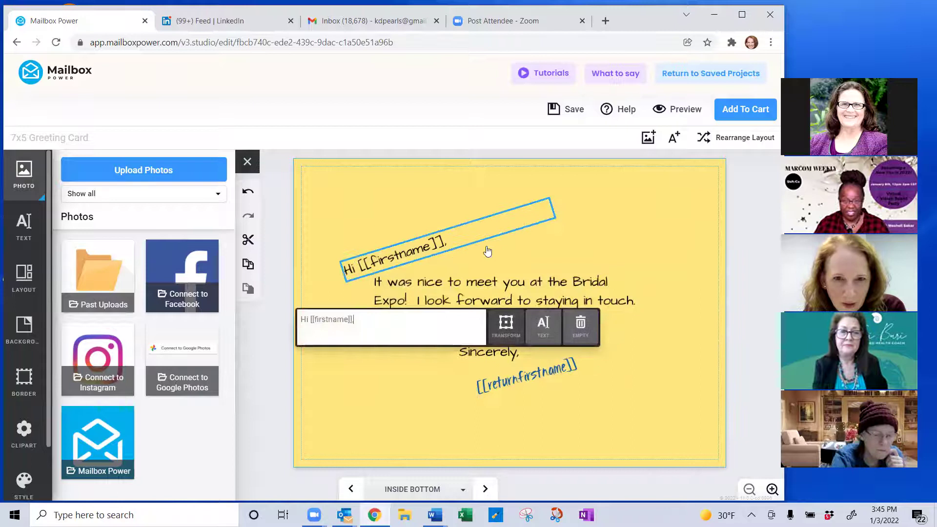
left_click(510, 330)
left_click_drag(447, 244, 484, 233)
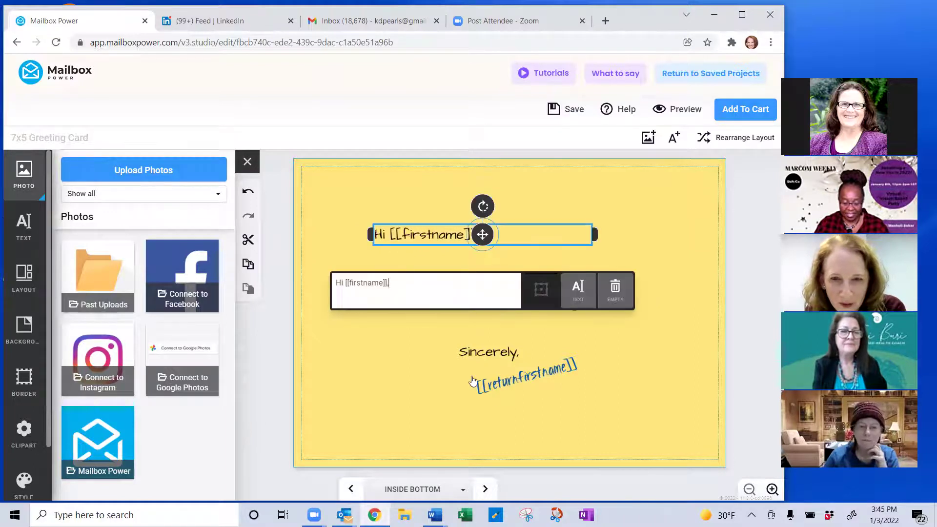
left_click(530, 450)
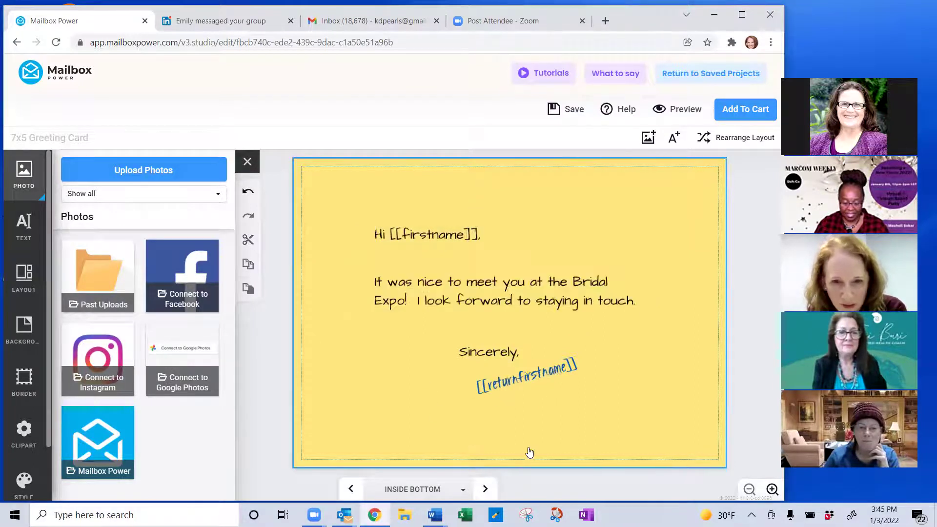
Check the card's back page, then save the card and return to the saved projects.
left_click(486, 489)
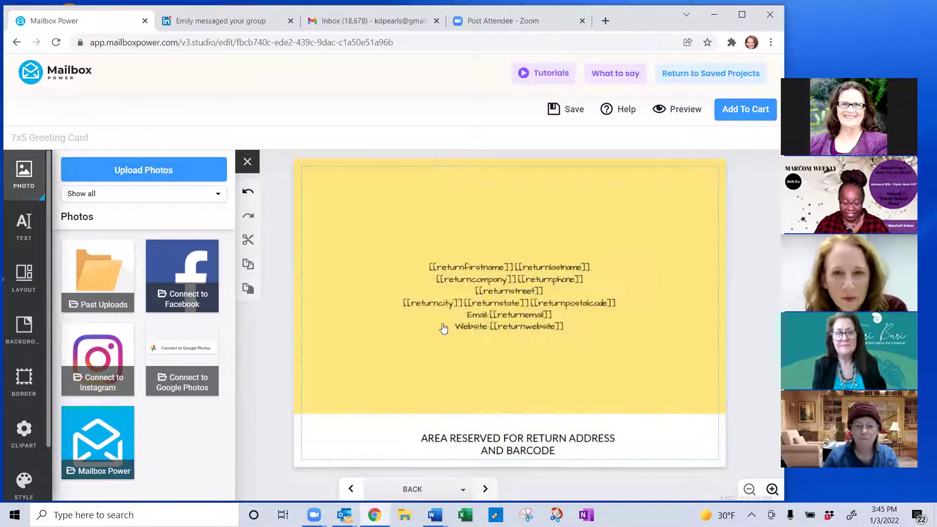
left_click(555, 108)
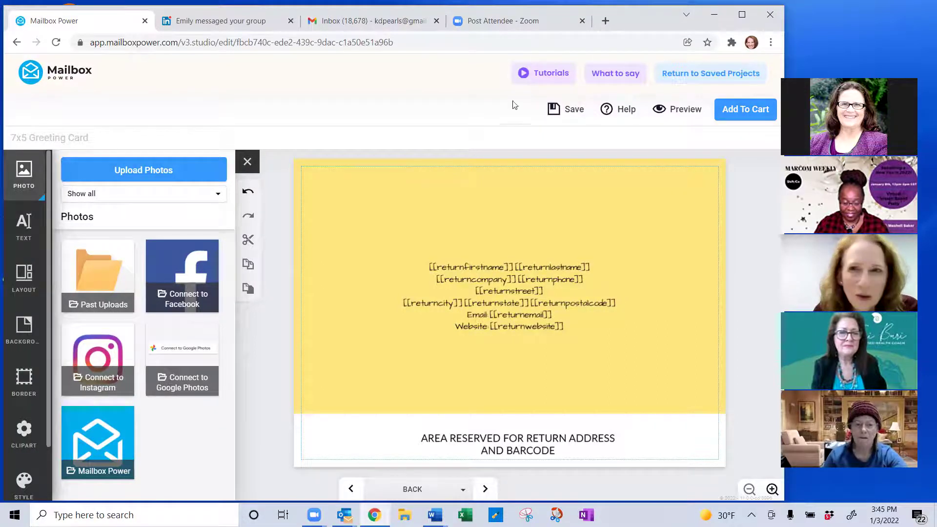
left_click(722, 73)
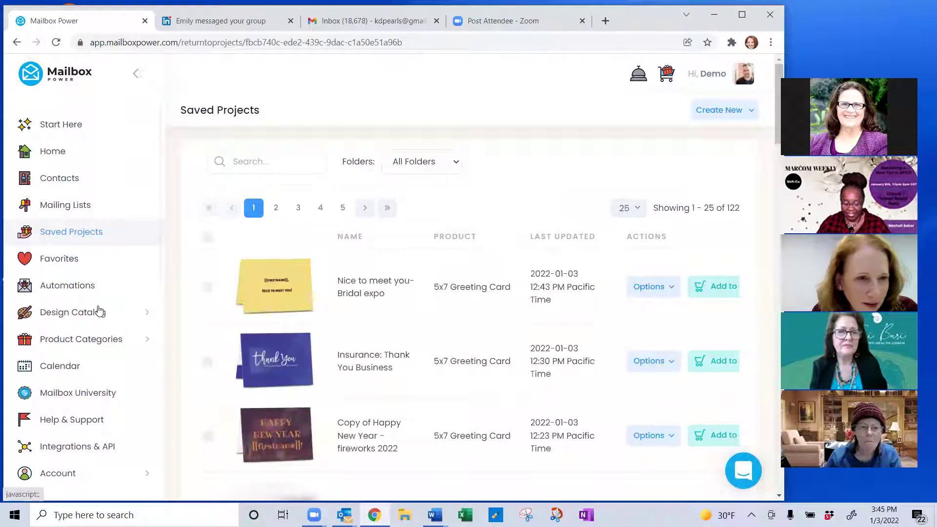
Create a drip (time release) automation named "Bridal Expo follow up Jan 2022".
left_click(79, 284)
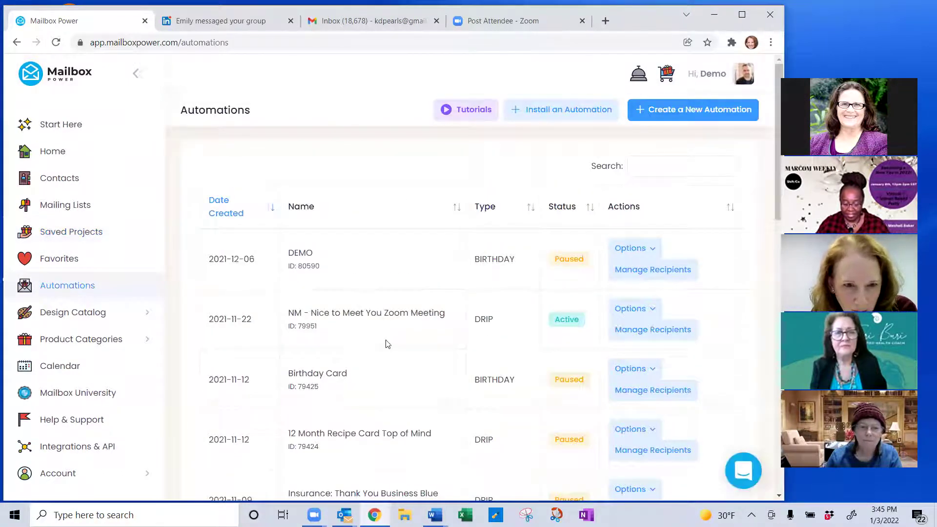
scroll(387, 345, "down", 7)
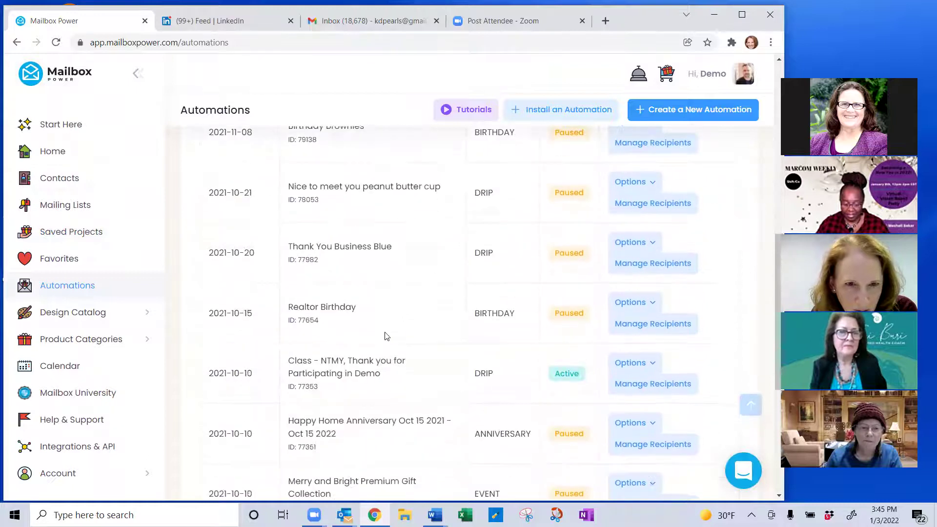
scroll(387, 336, "down", 2)
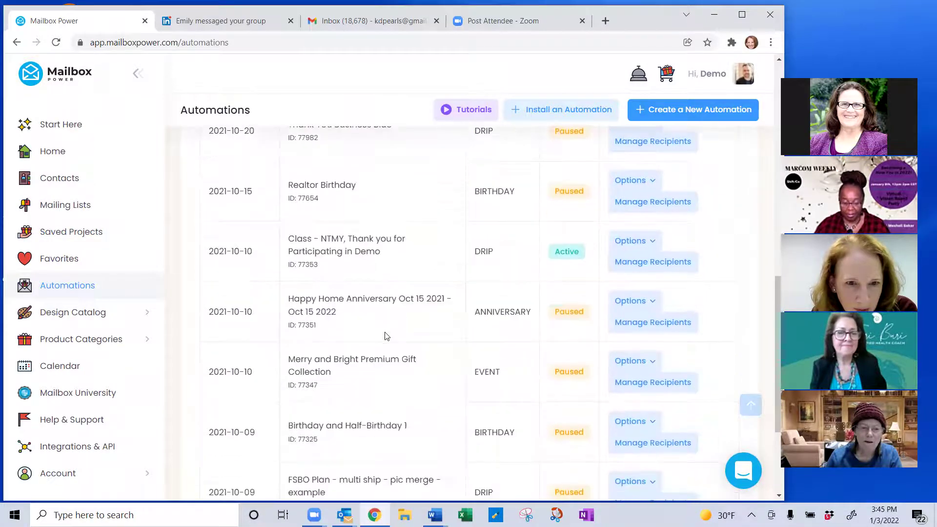
scroll(387, 336, "down", 2)
scroll(588, 92, "up", 8)
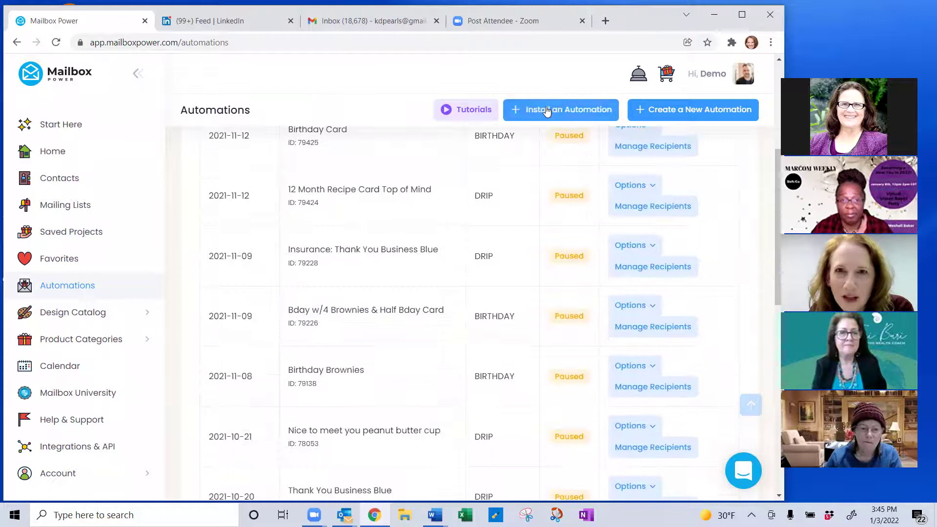
left_click(688, 112)
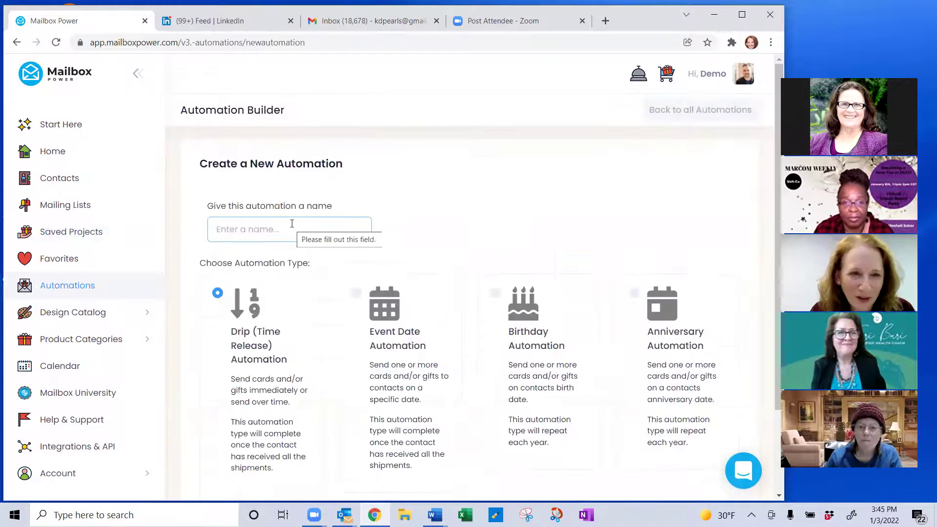
type("Bri")
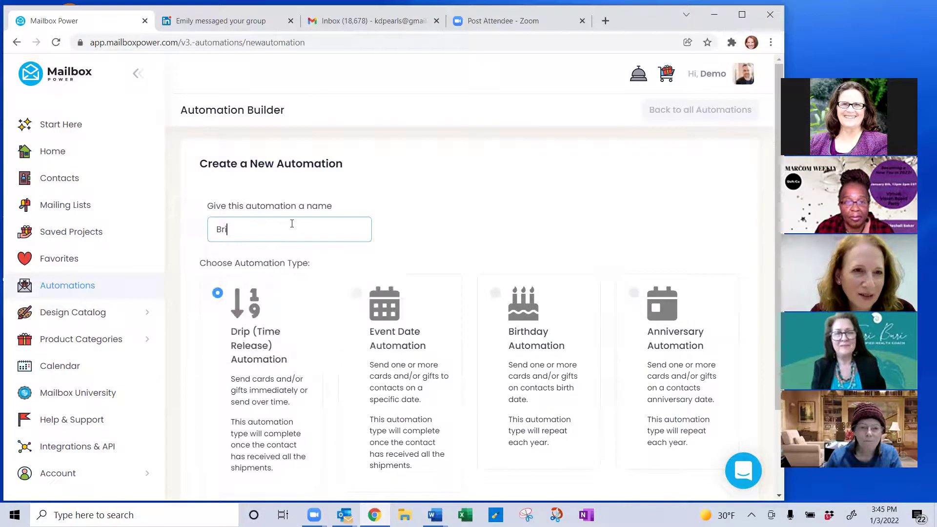
type("dal Expo follow up")
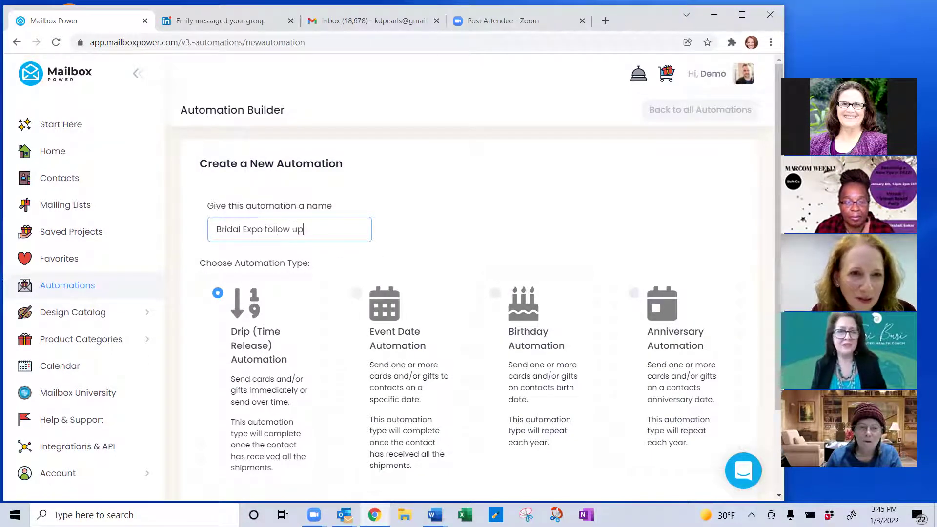
type(" Jan 2022")
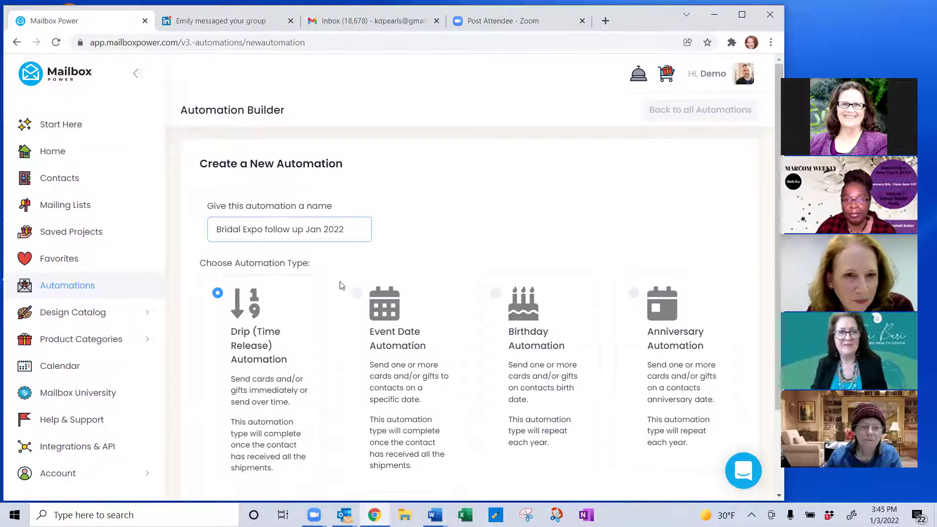
scroll(316, 302, "down", 1)
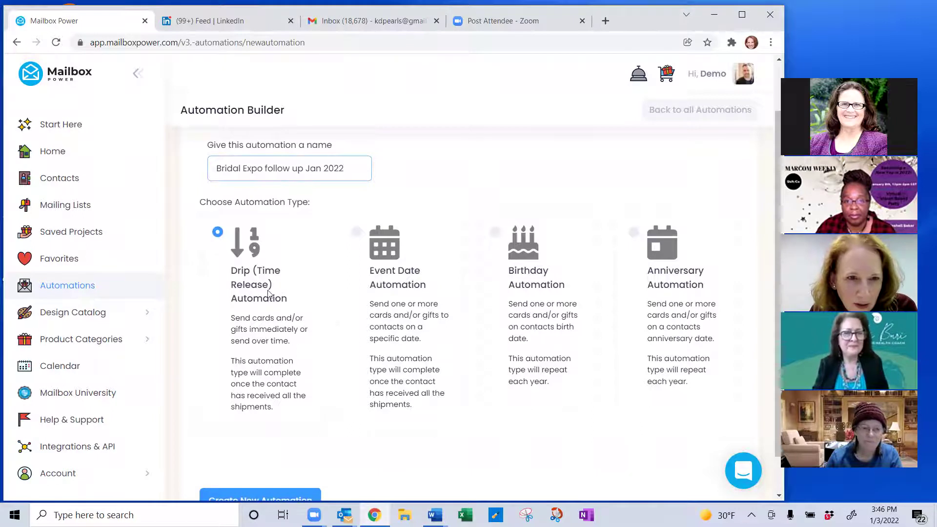
scroll(264, 297, "down", 1)
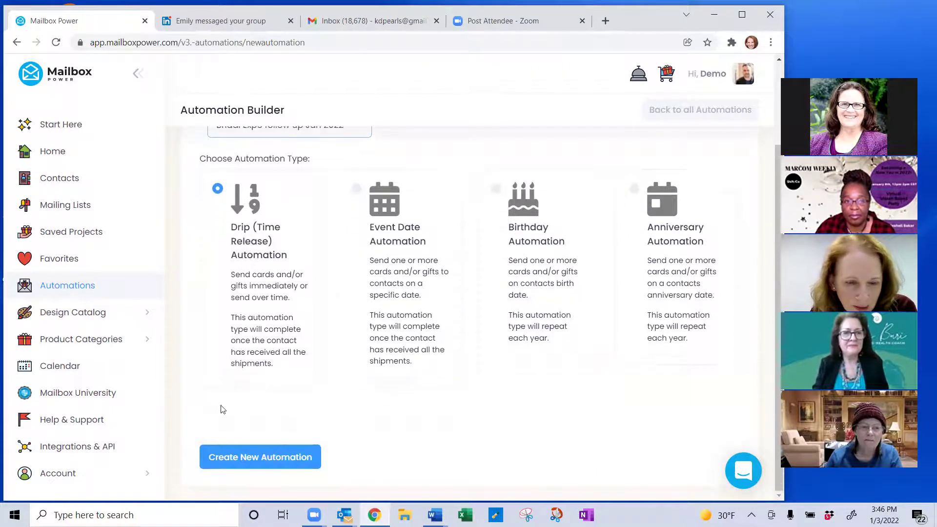
left_click(266, 459)
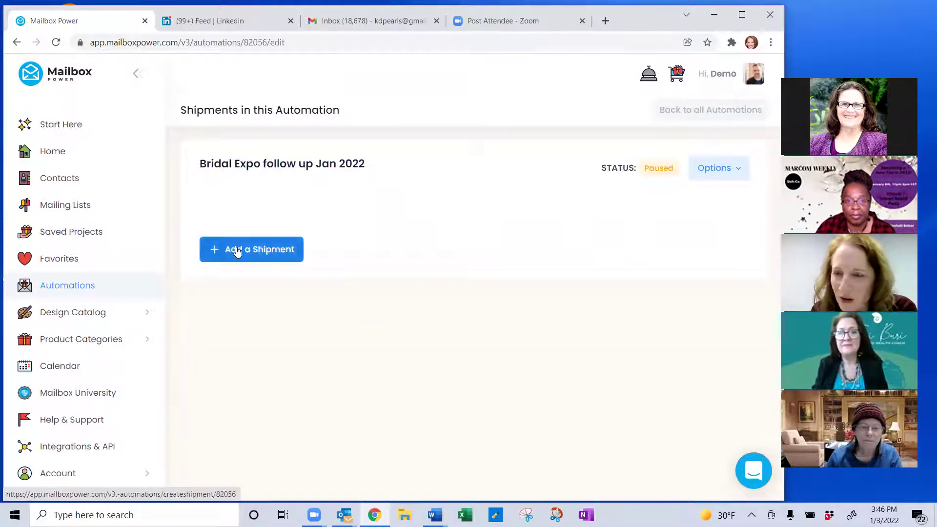
Start a shipment named "Card1" in the automation and keep its send time at 0 (immediately).
left_click(237, 252)
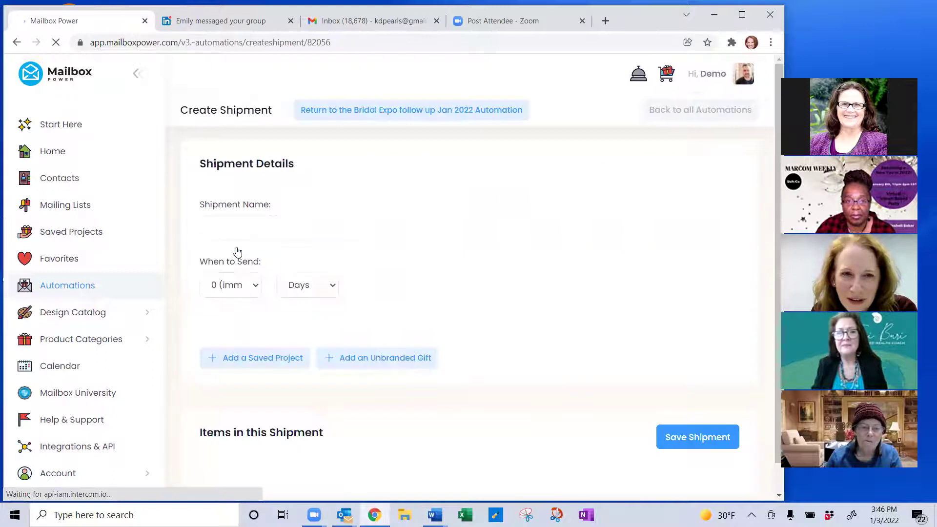
left_click(234, 226)
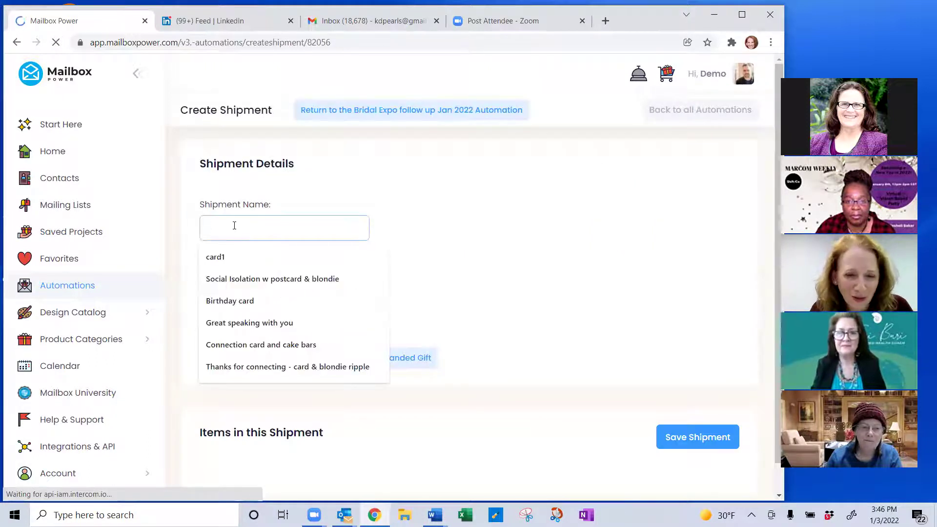
type("Card")
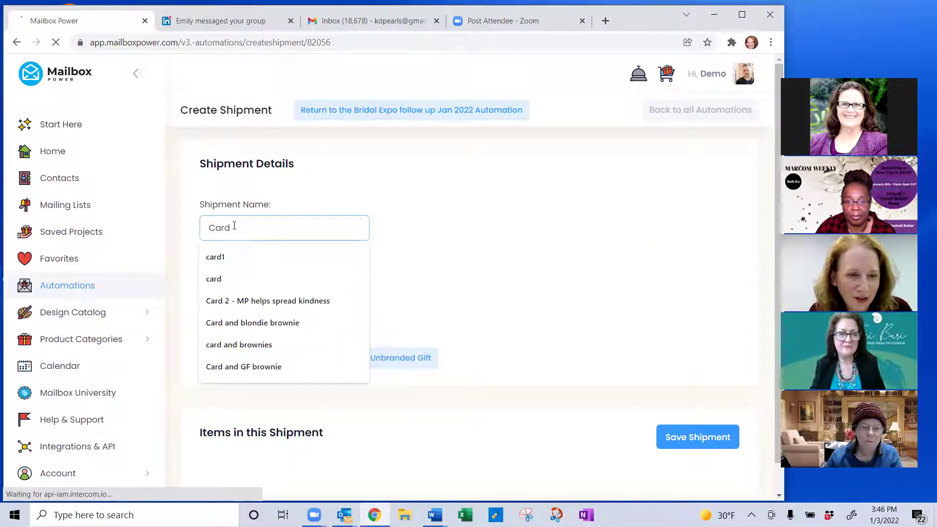
type("1")
scroll(253, 246, "down", 1)
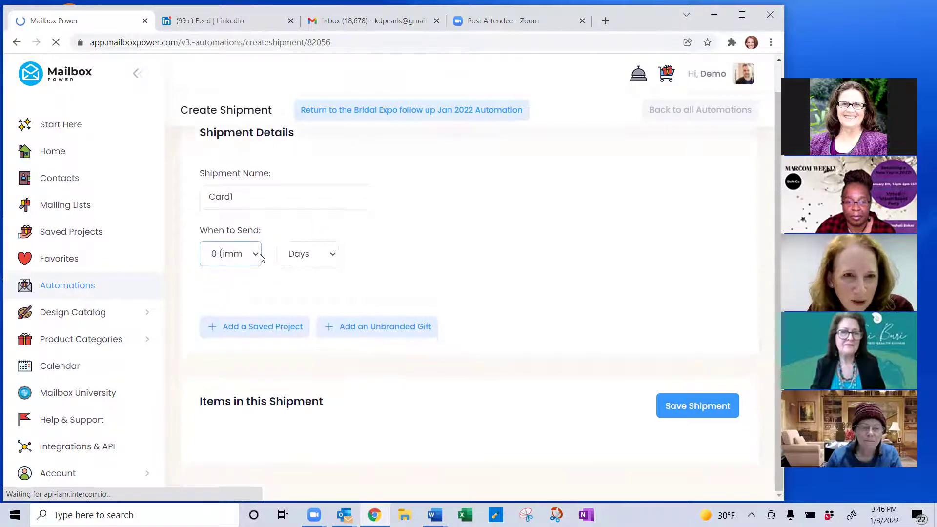
left_click(256, 258)
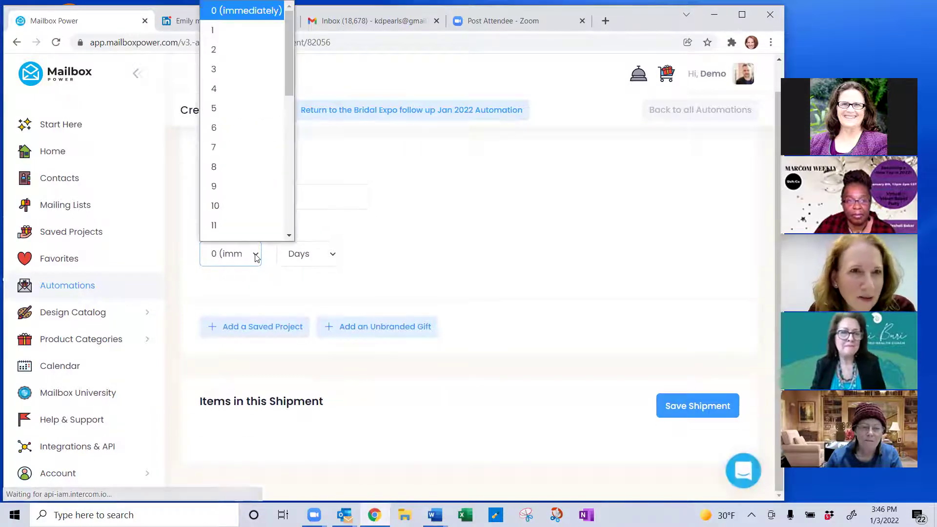
scroll(236, 142, "down", 1)
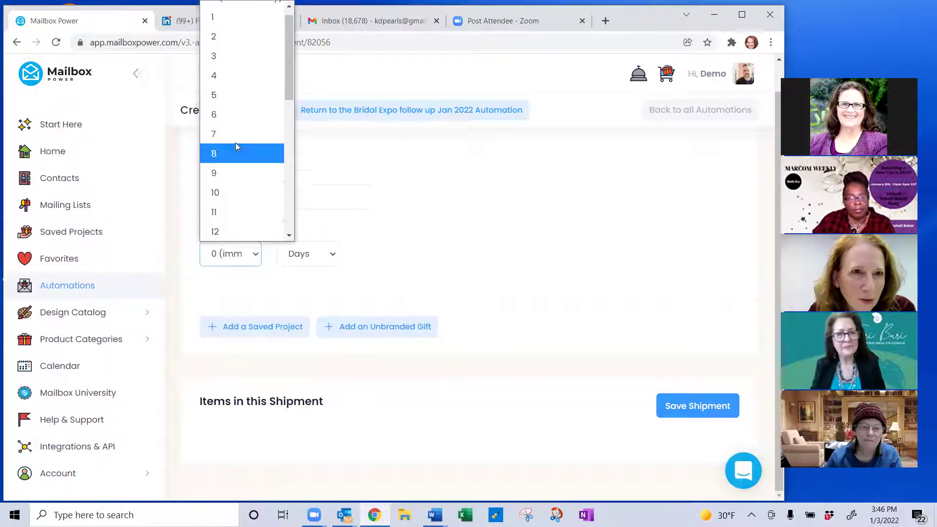
left_click(446, 260)
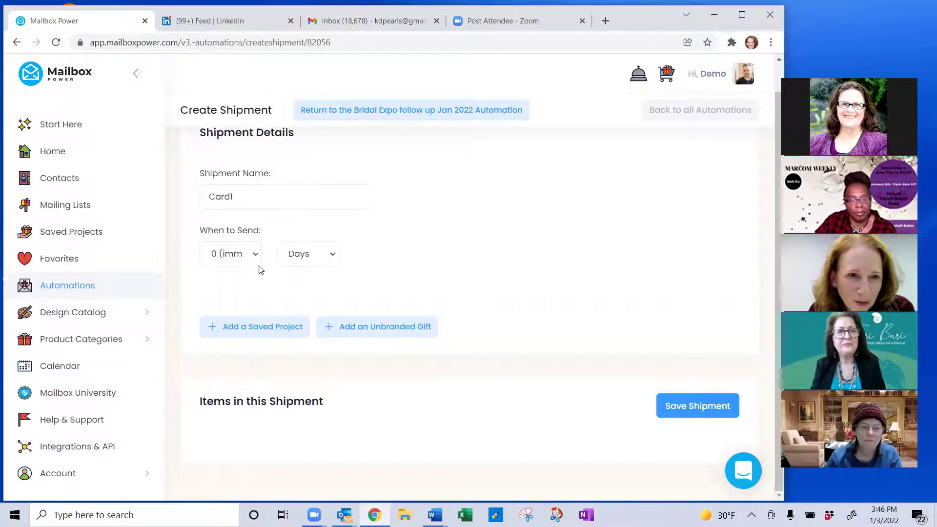
Add the saved project "Nice to meet you- Bridal expo" to the Card1 shipment and save the shipment.
left_click(267, 328)
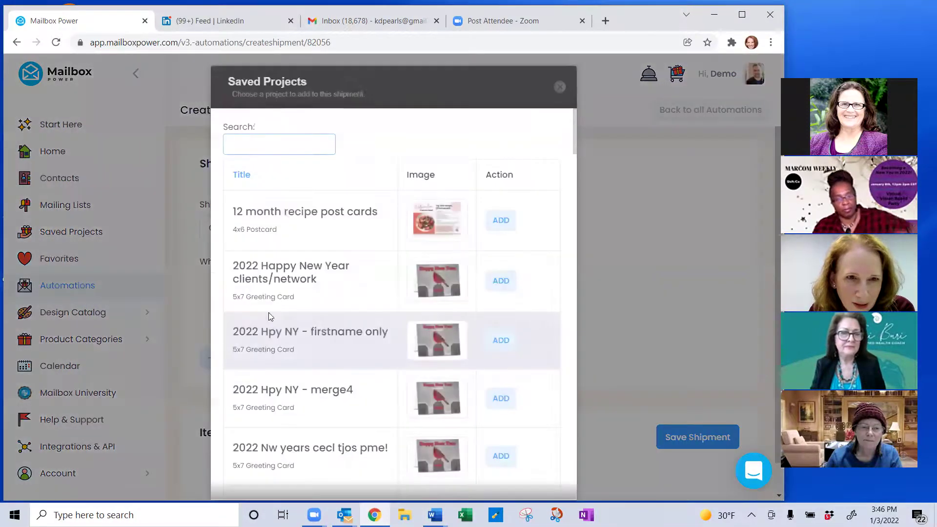
left_click(261, 147)
type("bri")
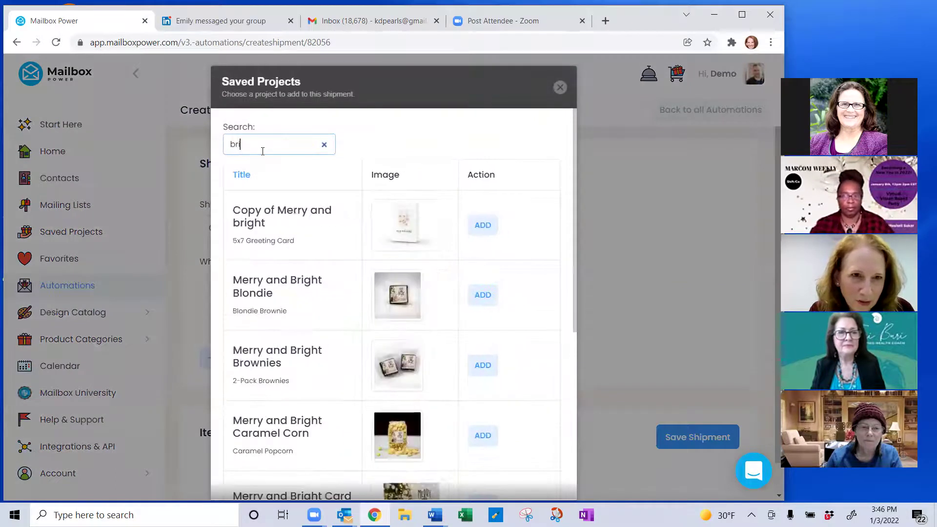
type("d")
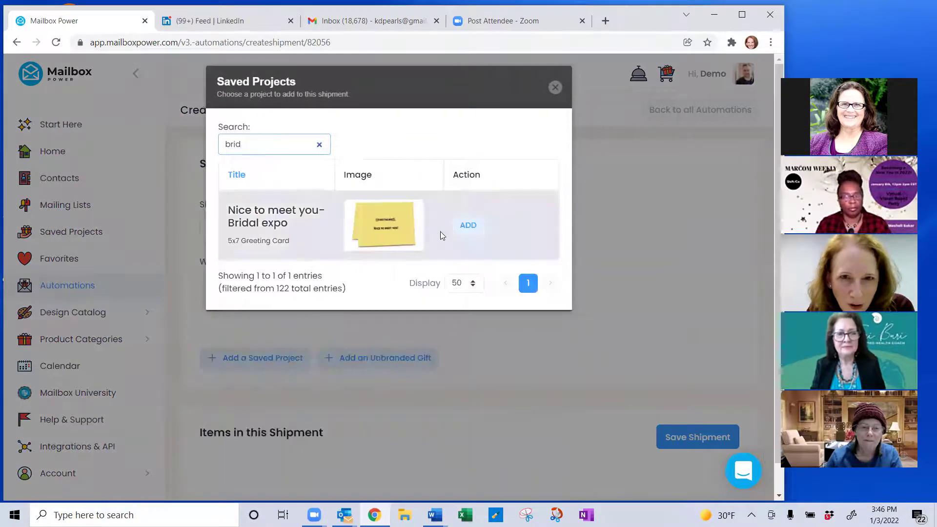
left_click(469, 225)
scroll(483, 269, "down", 3)
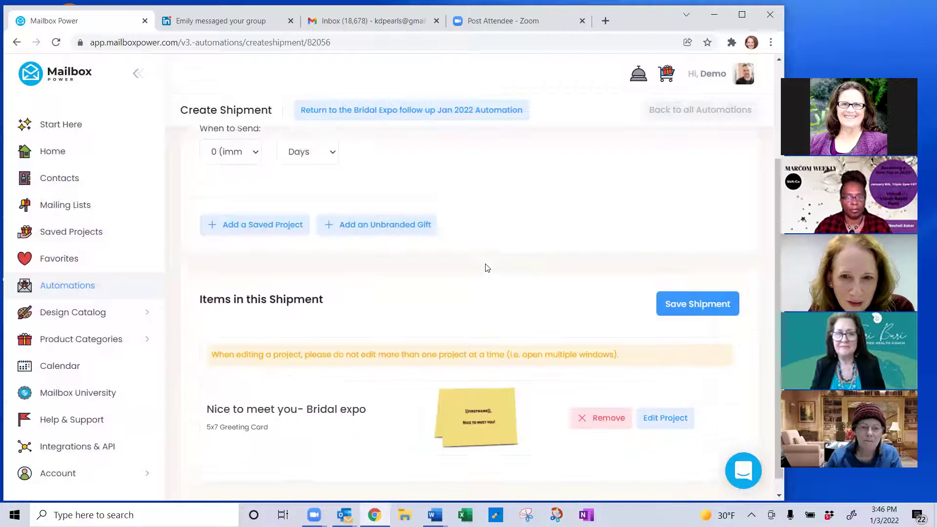
left_click(710, 292)
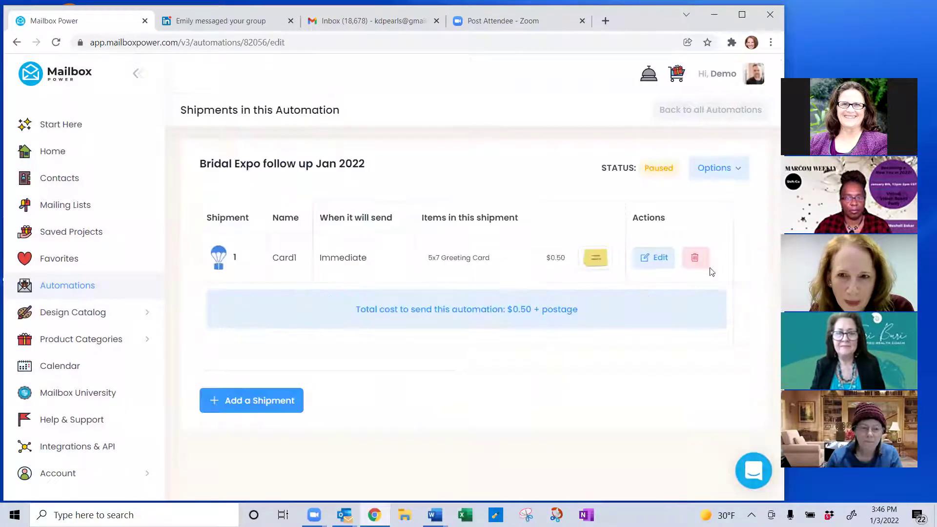
Enroll the Bridal Expo contact group as a recipient of the automation.
left_click(717, 168)
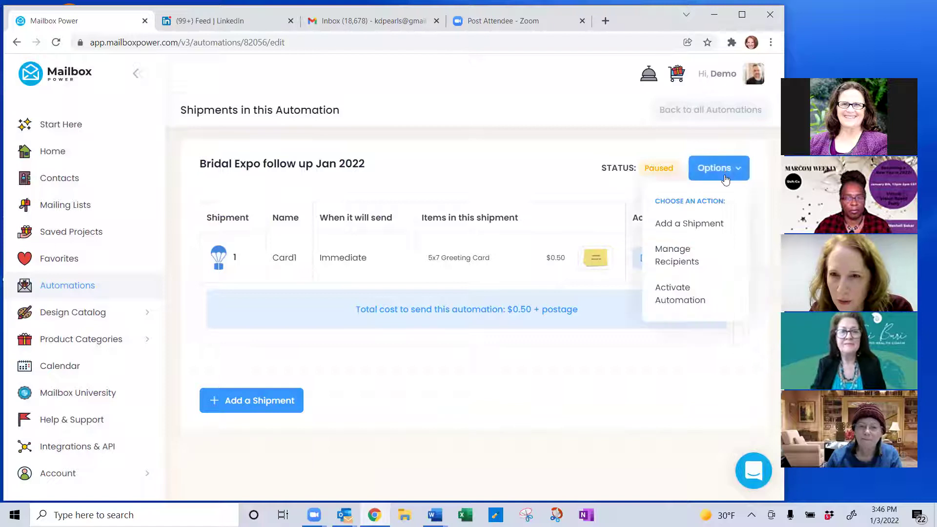
left_click(672, 257)
left_click(278, 213)
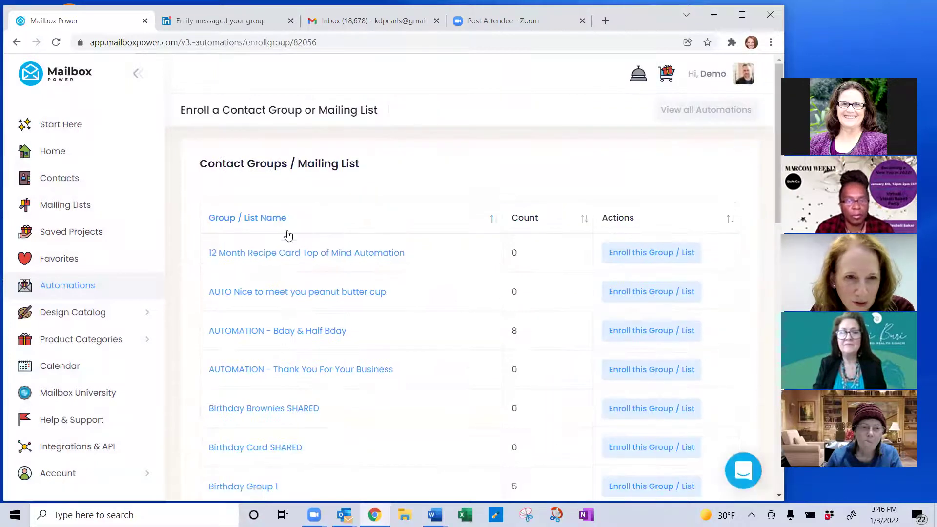
scroll(334, 278, "down", 3)
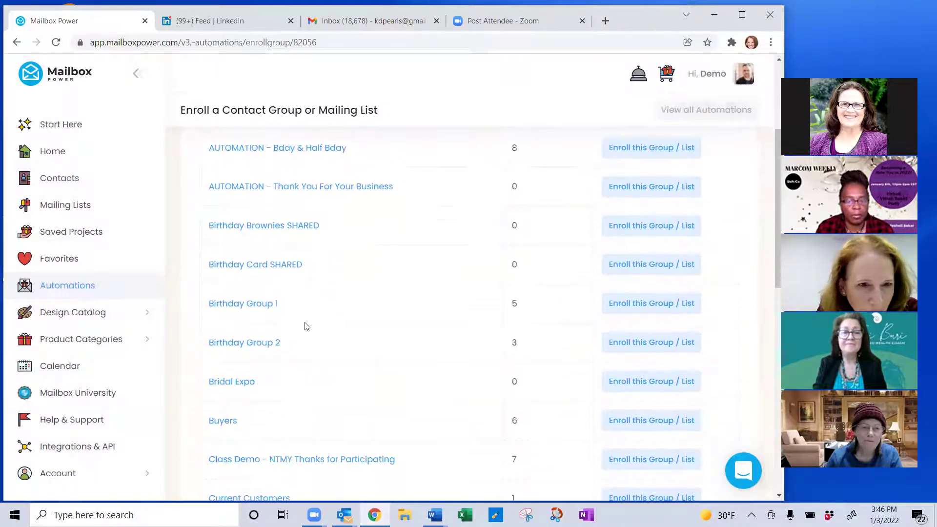
scroll(307, 327, "down", 1)
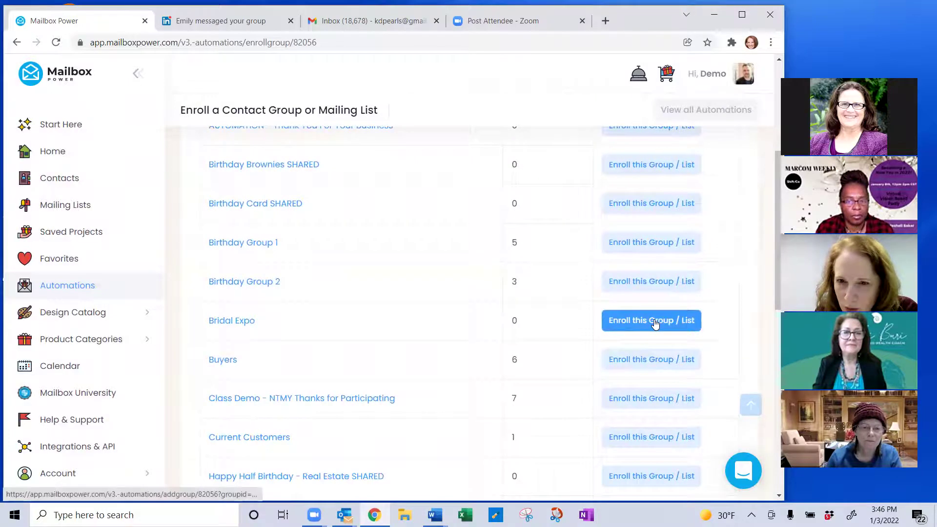
left_click(654, 322)
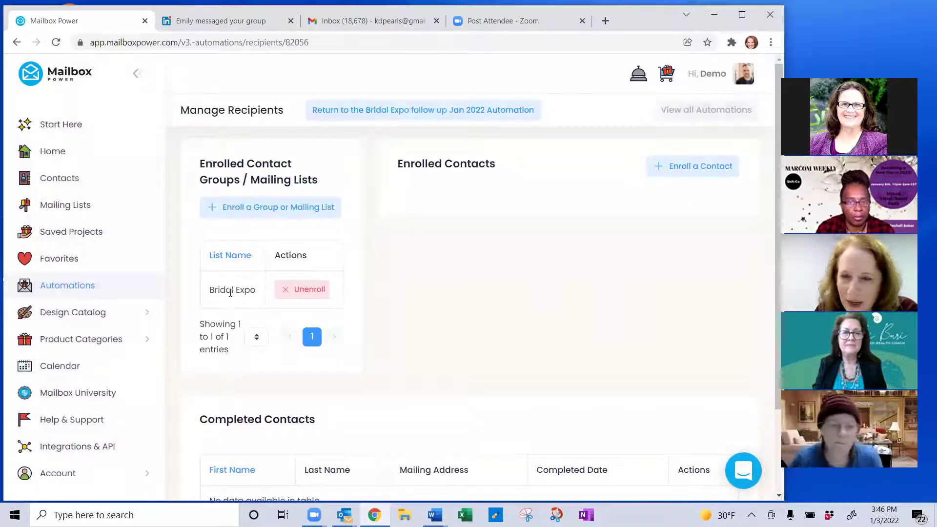
Look over the enrolled and completed contacts sections and return to the Bridal Expo follow up Jan 2022 automation.
scroll(421, 282, "down", 2)
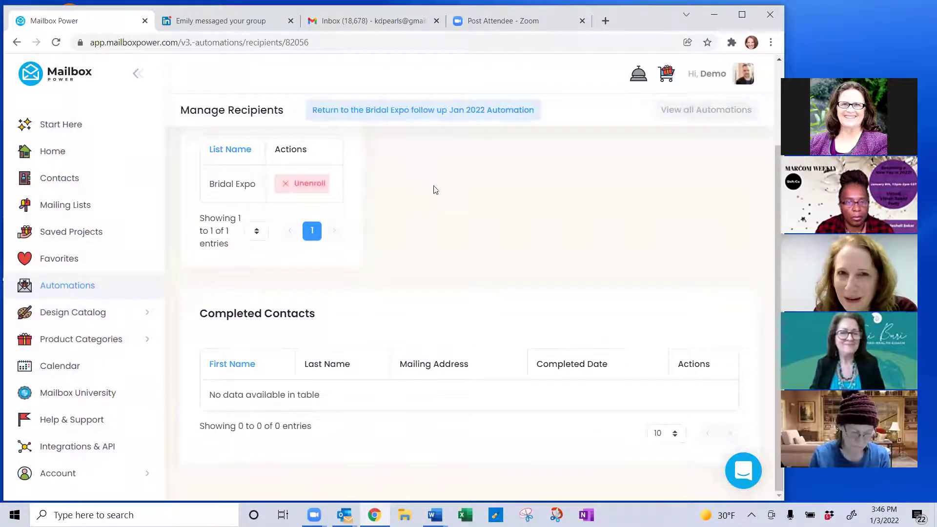
scroll(436, 190, "up", 2)
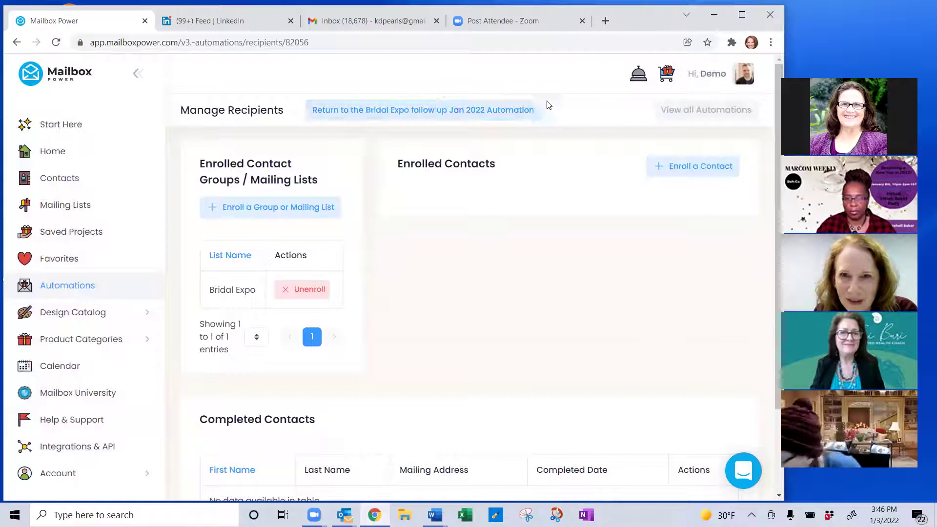
left_click(403, 114)
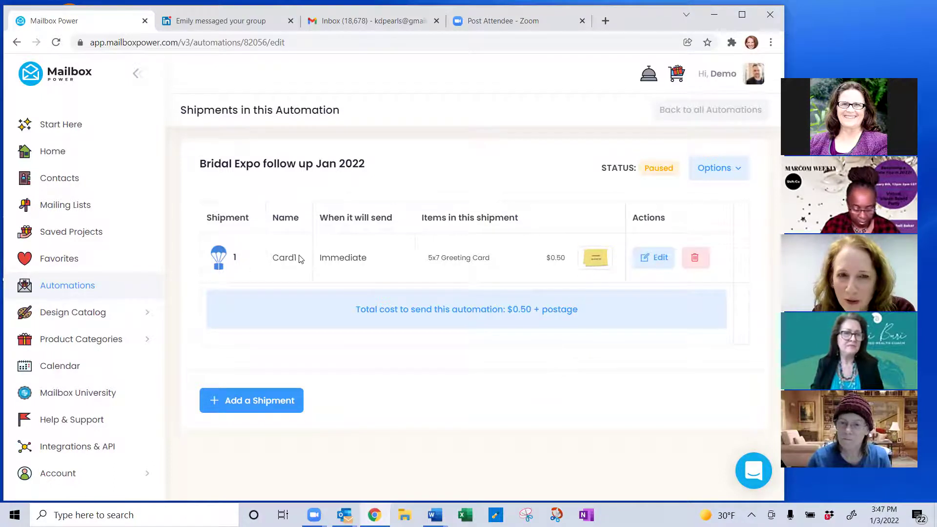
Try adding the saved project "AUTO What's Up Peanut Butter Cup BROWNIE" to the Card1 shipment and remove it again.
left_click(656, 254)
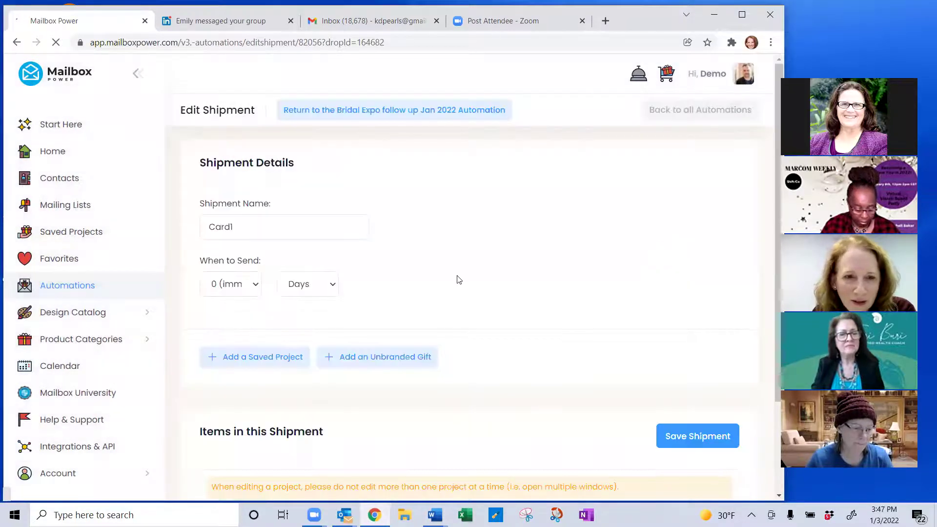
scroll(652, 306, "down", 3)
scroll(630, 307, "down", 1)
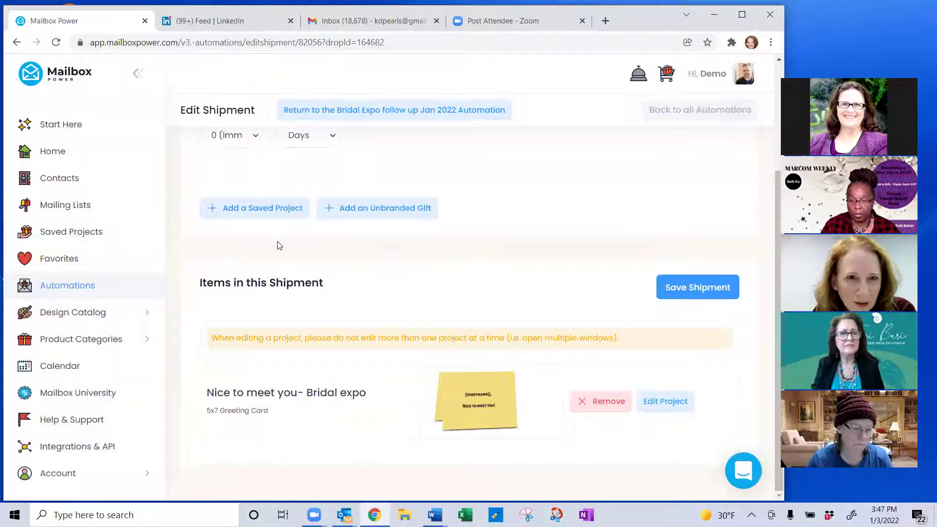
left_click(237, 208)
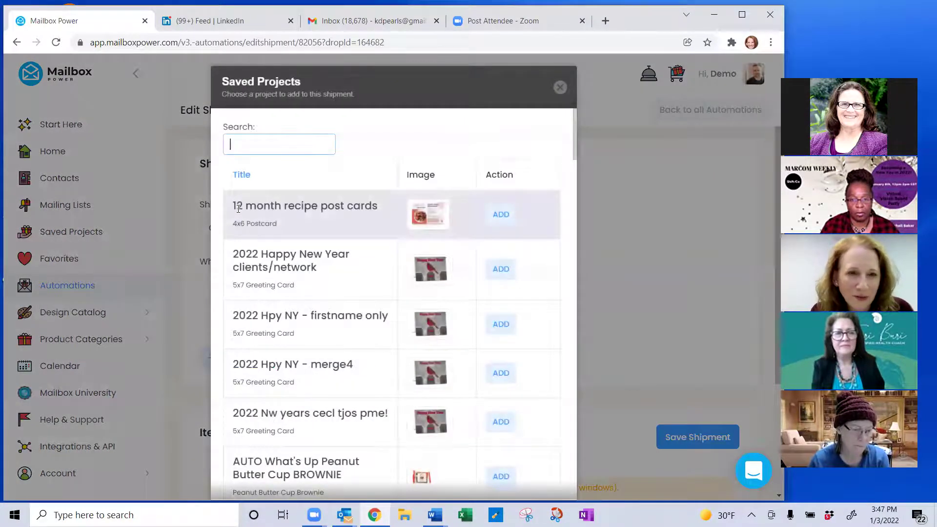
type("brown")
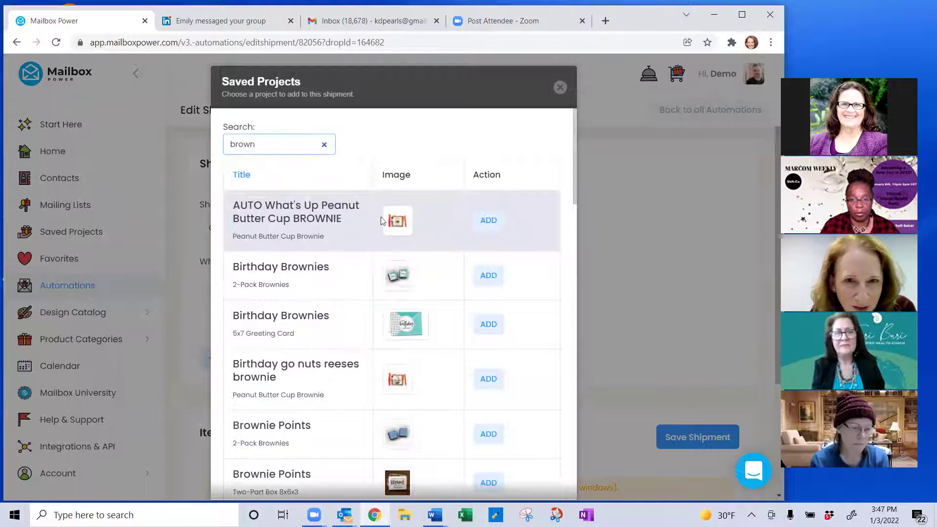
left_click(488, 220)
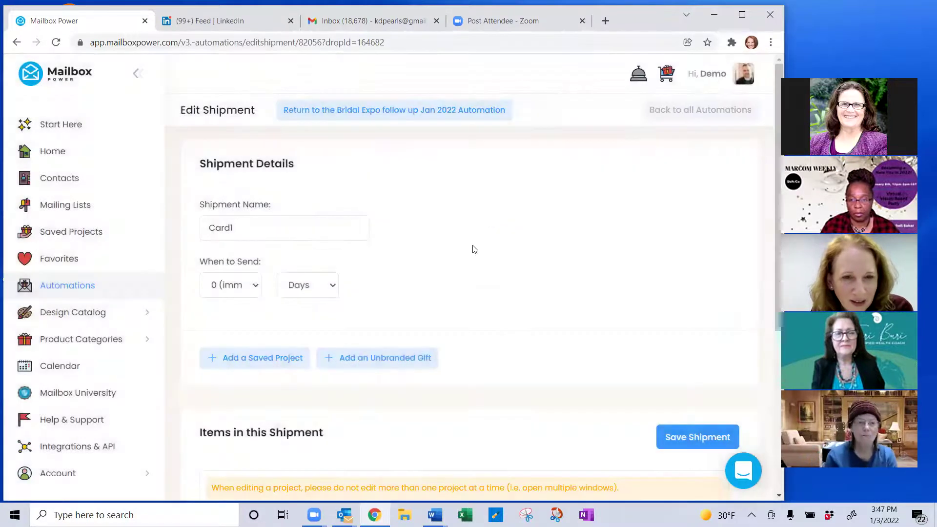
scroll(456, 272, "down", 5)
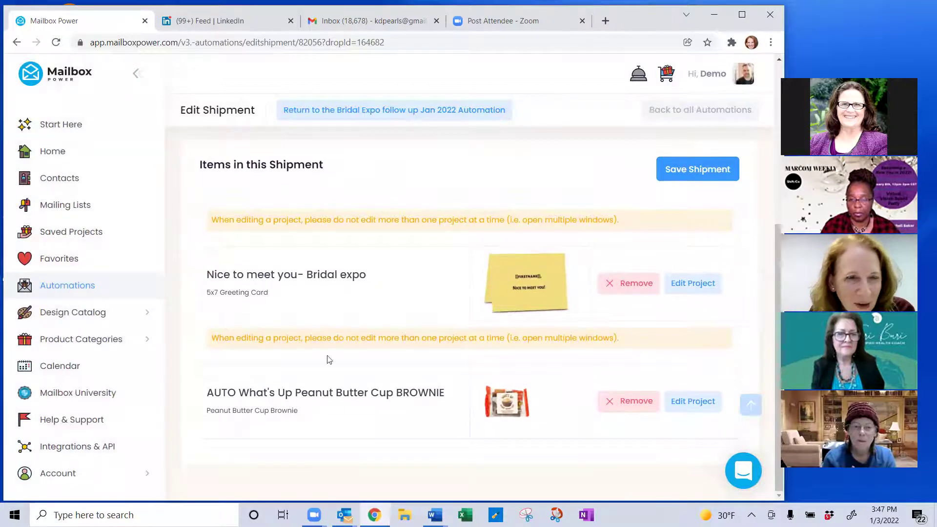
left_click(629, 401)
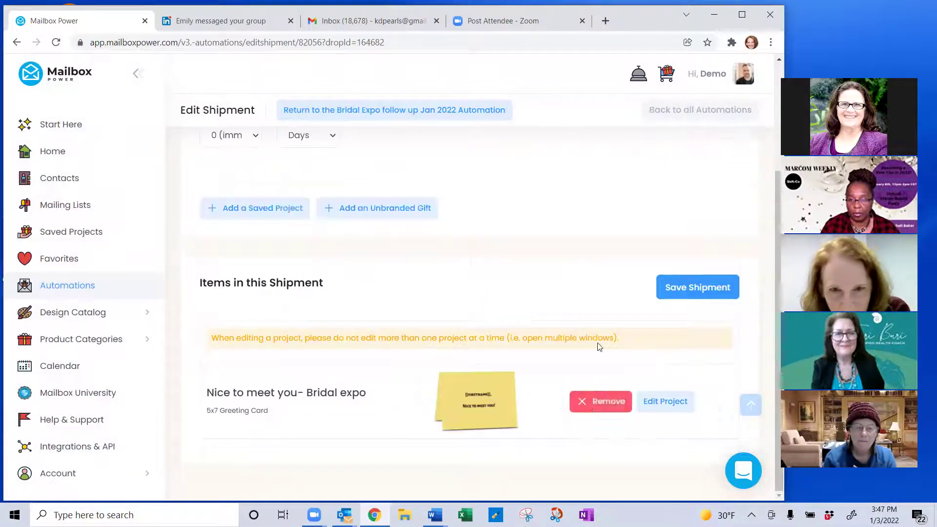
Go back to all automations and browse the list for the types of automations and their statuses.
scroll(483, 267, "up", 3)
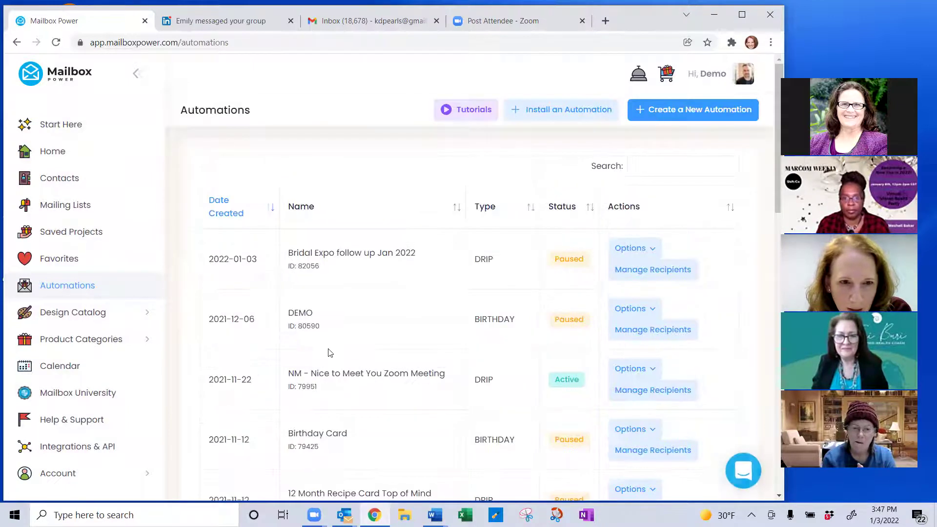
scroll(328, 349, "down", 3)
scroll(328, 344, "down", 2)
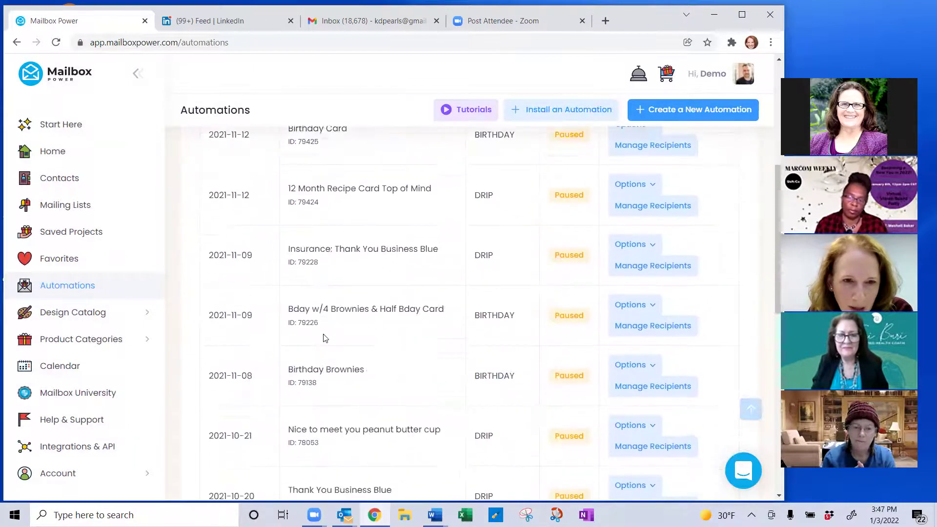
scroll(320, 328, "down", 3)
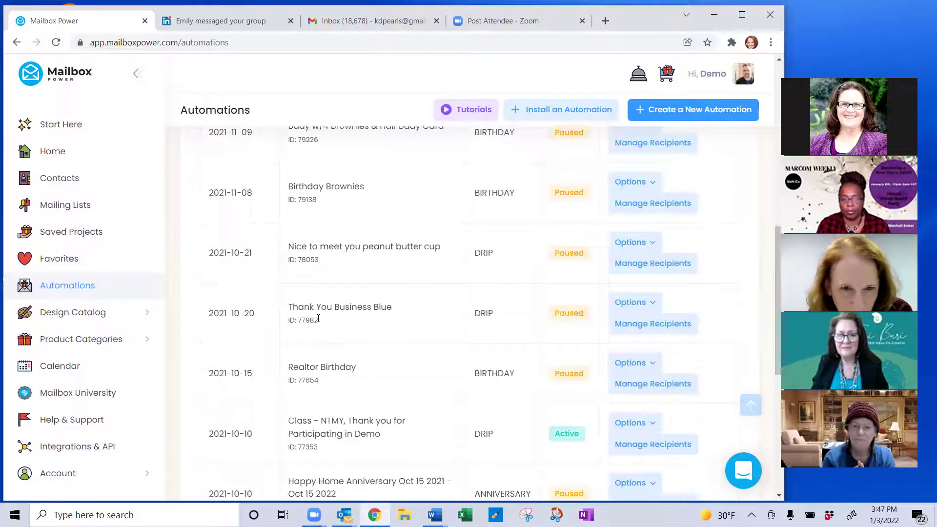
scroll(330, 343, "down", 2)
scroll(330, 339, "down", 3)
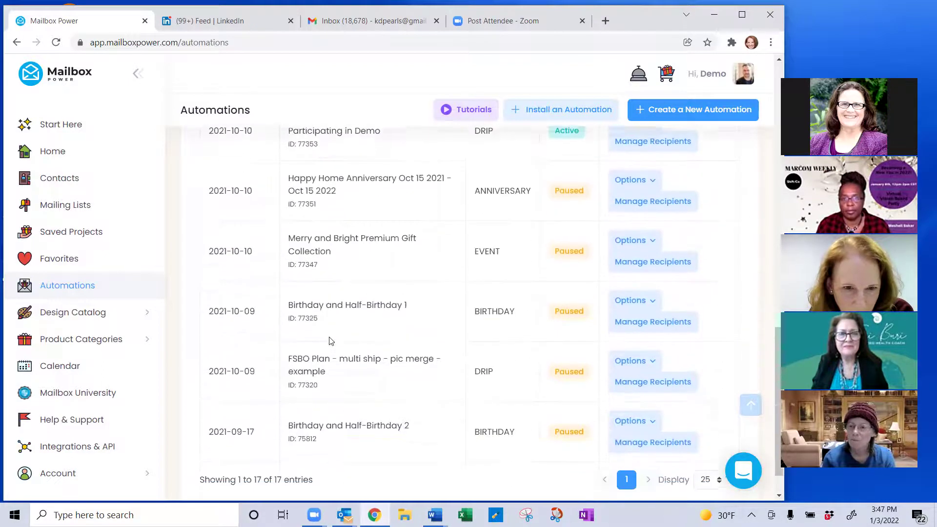
scroll(329, 332, "up", 4)
scroll(328, 330, "up", 5)
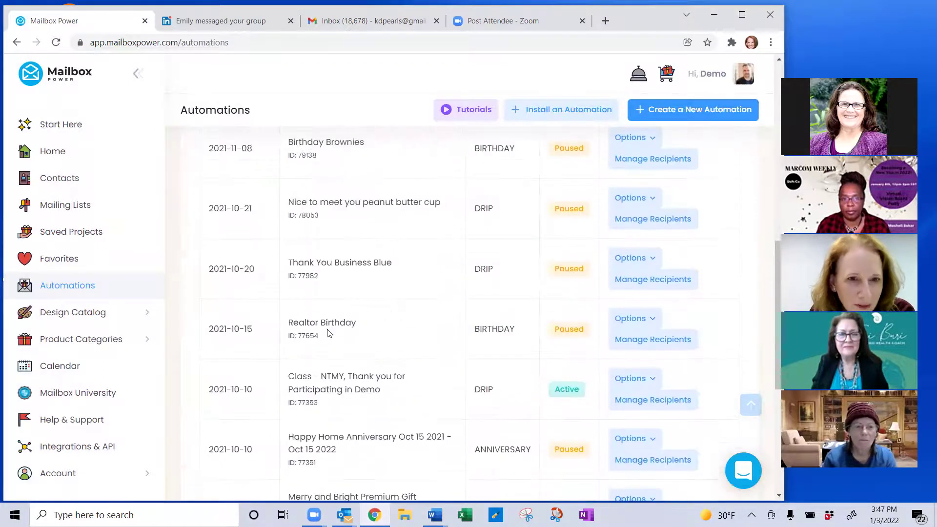
scroll(328, 330, "up", 5)
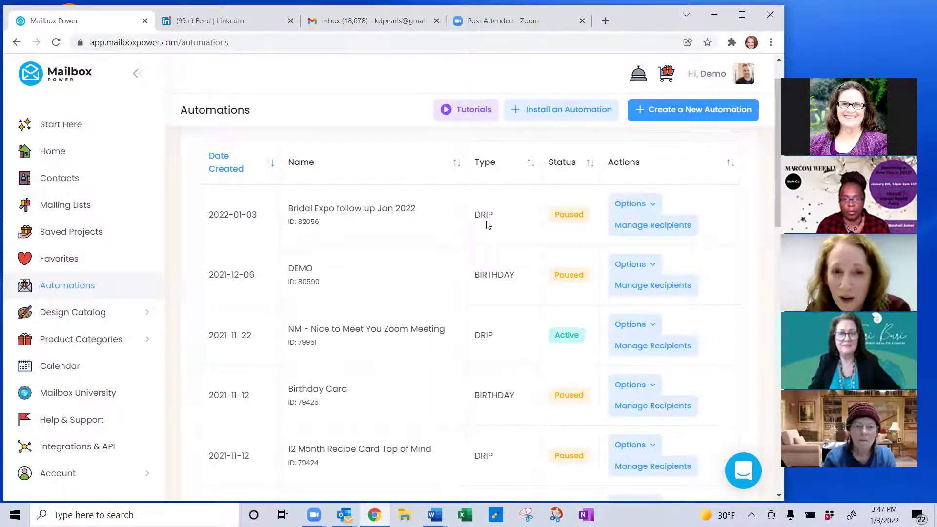
scroll(492, 278, "down", 9)
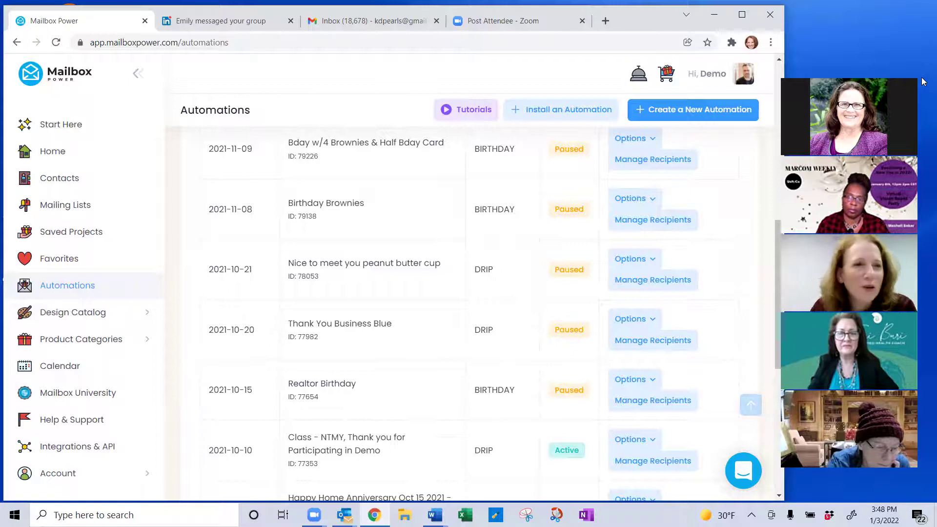
Find the Church's Chicken contact in the contacts list, review its contact details and open it for editing.
left_click(53, 180)
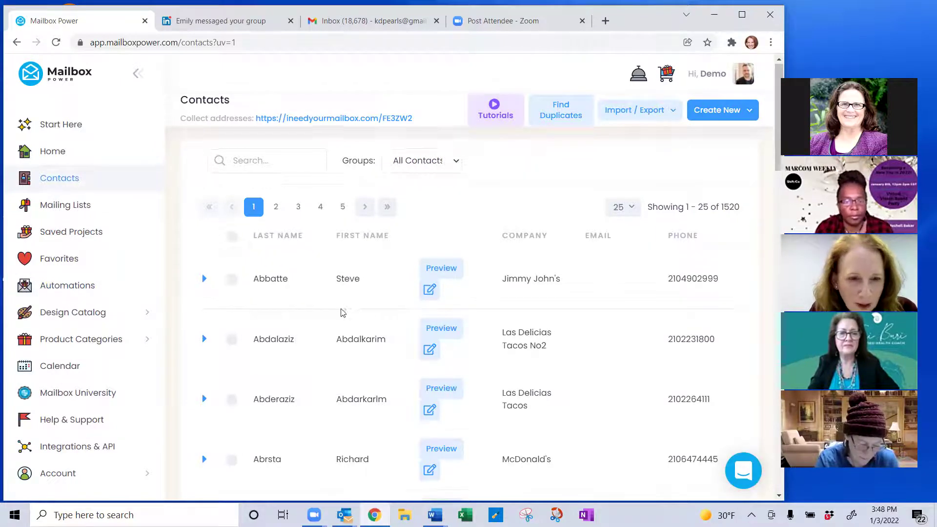
scroll(344, 313, "down", 5)
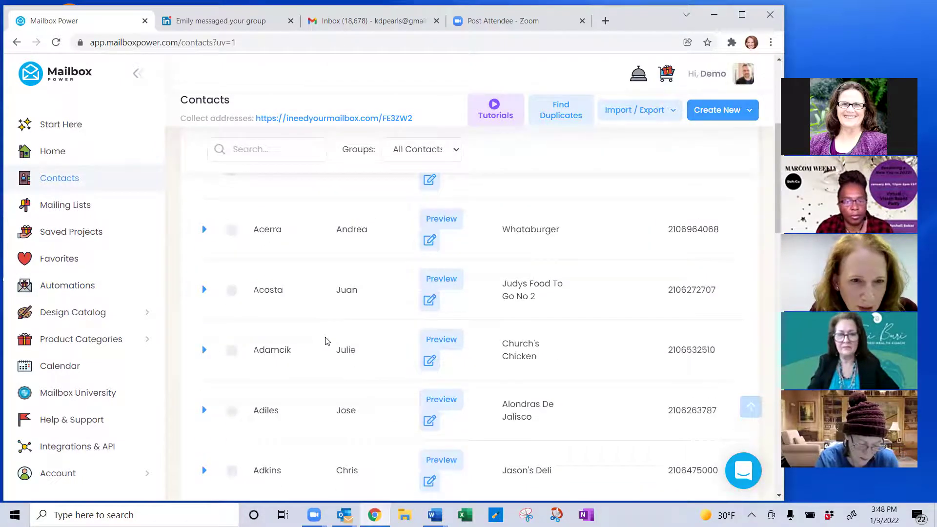
left_click(440, 343)
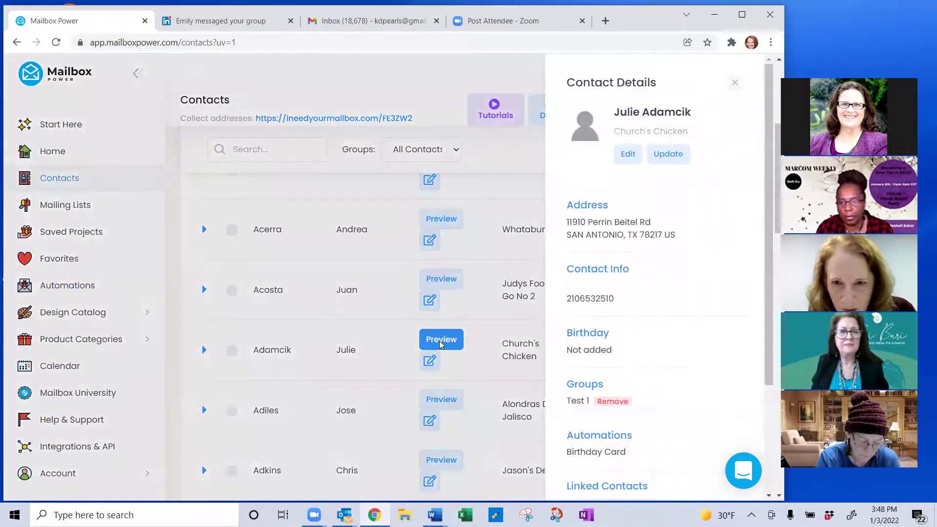
scroll(617, 345, "down", 1)
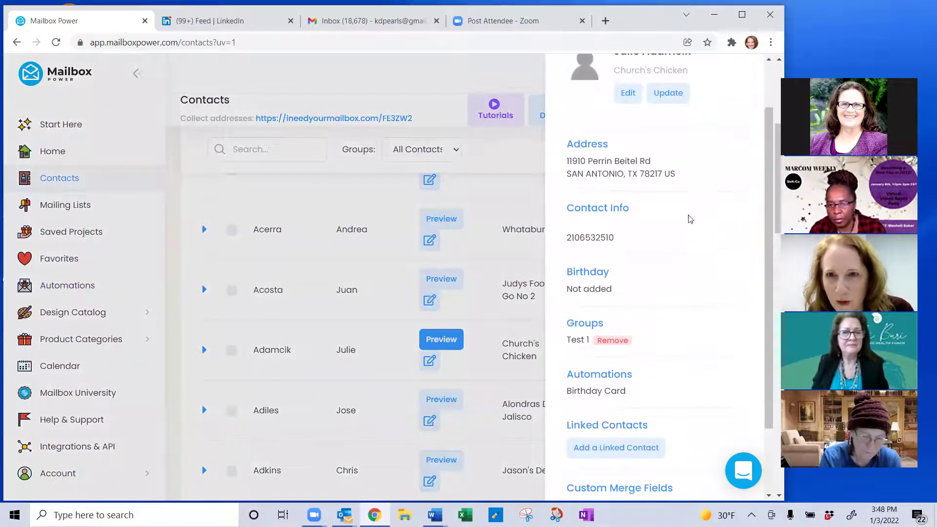
scroll(674, 205, "up", 1)
left_click(629, 155)
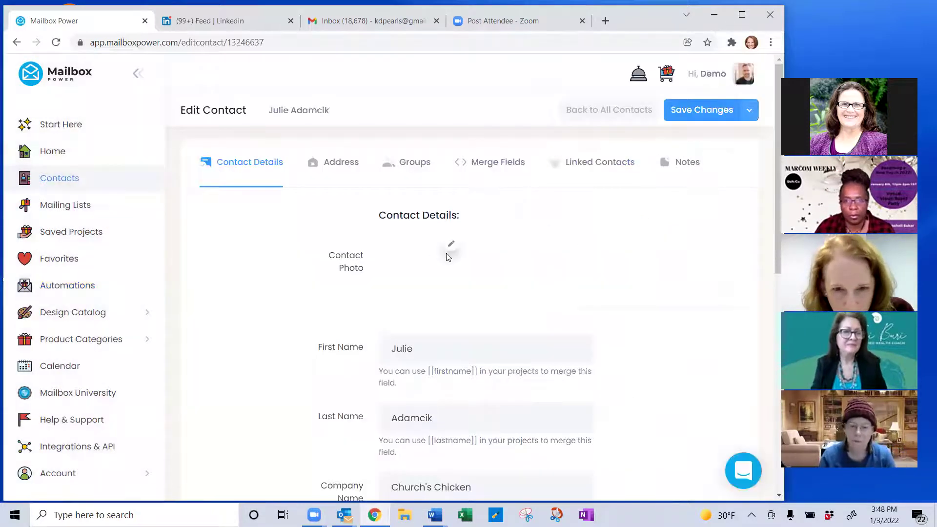
Fill in the birthday month and day of the Church's Chicken contact and save the changes.
scroll(456, 264, "down", 6)
left_click(435, 329)
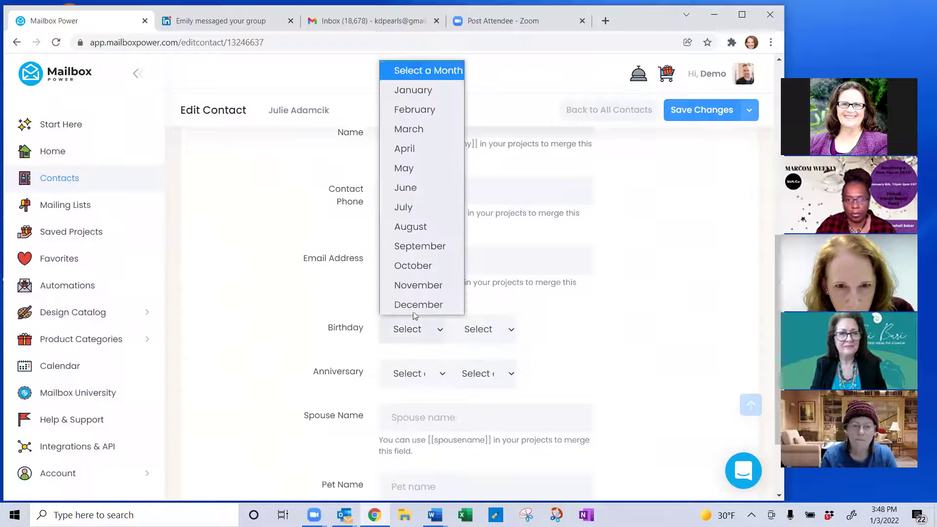
left_click(413, 265)
left_click(483, 329)
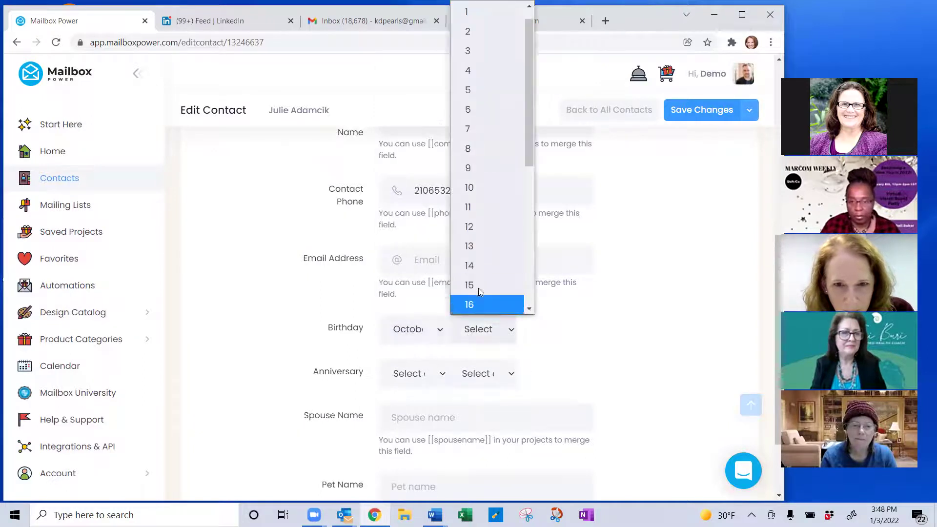
left_click(479, 289)
left_click(687, 111)
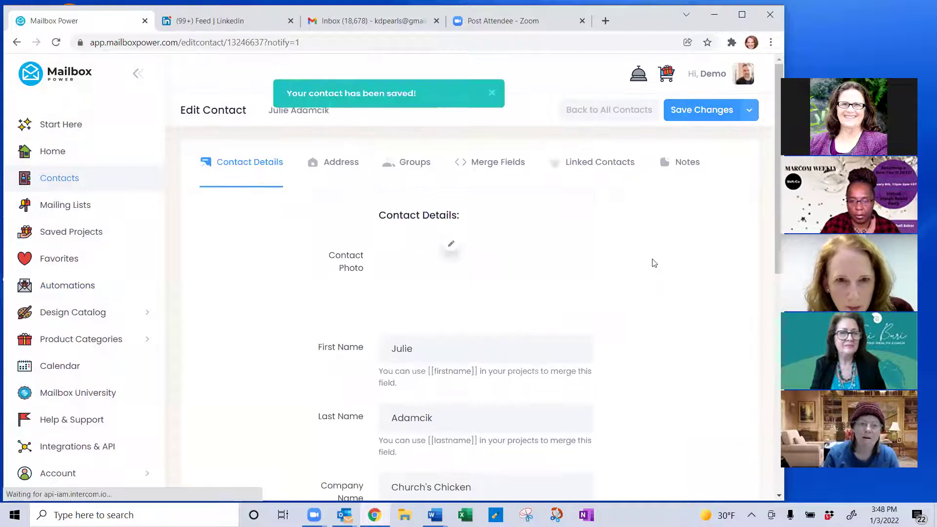
Review the contact groups and their enrolled automations, add the contact to the Birthday Card SHARED group and save the changes.
left_click(417, 164)
scroll(464, 260, "down", 5)
scroll(463, 260, "down", 3)
scroll(465, 255, "up", 8)
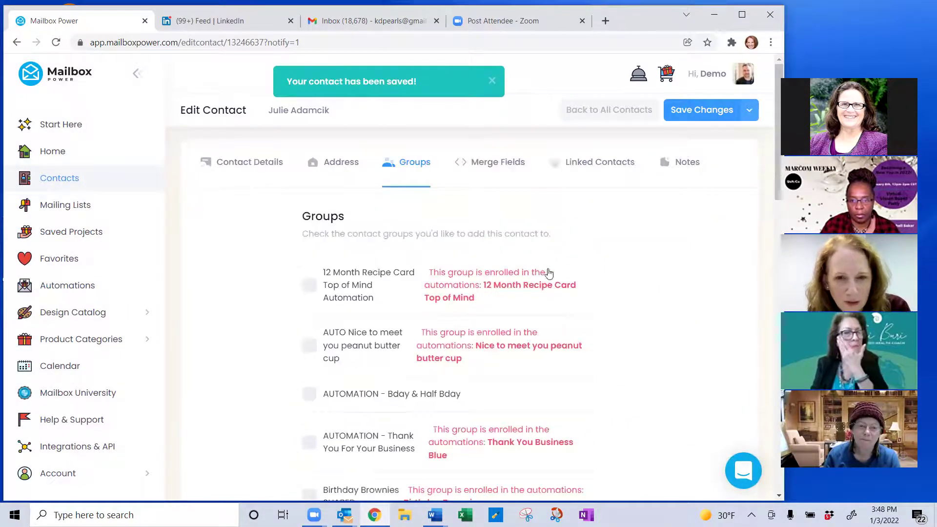
scroll(549, 272, "down", 3)
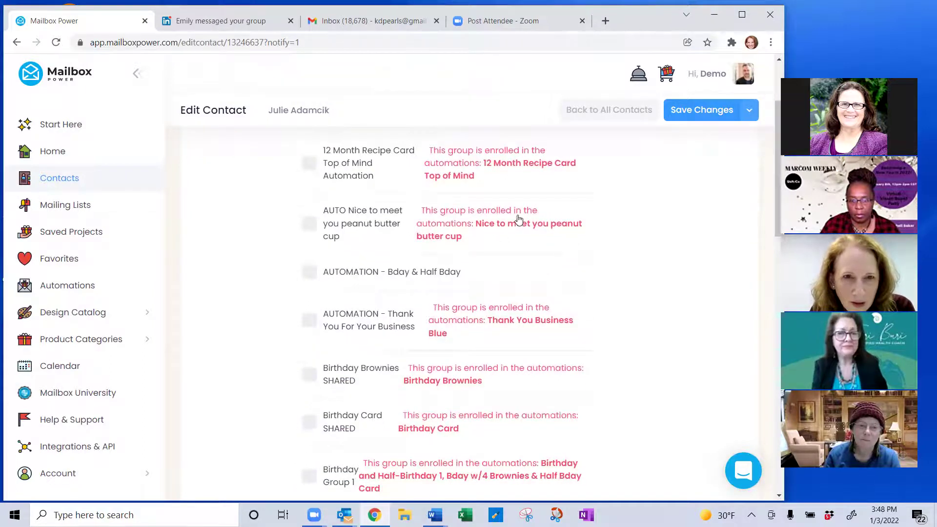
scroll(581, 305, "down", 7)
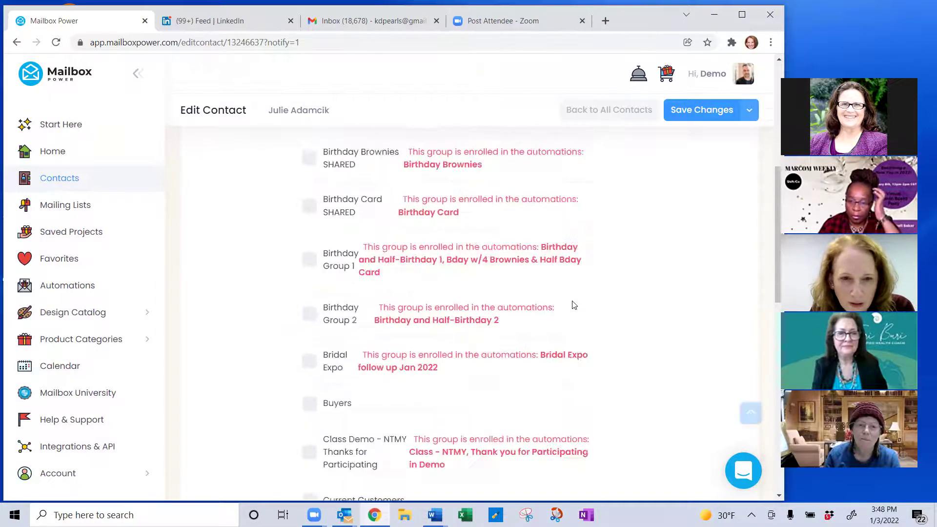
scroll(437, 313, "up", 10)
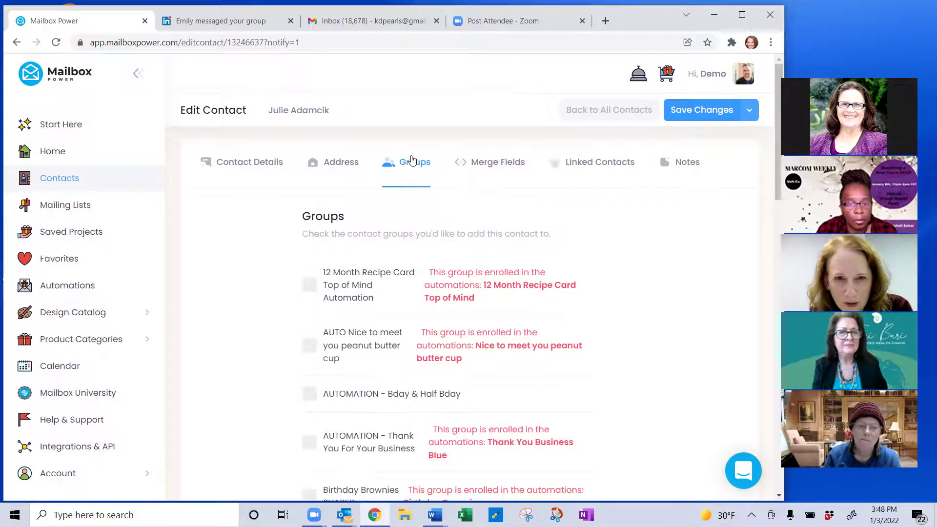
scroll(364, 313, "down", 3)
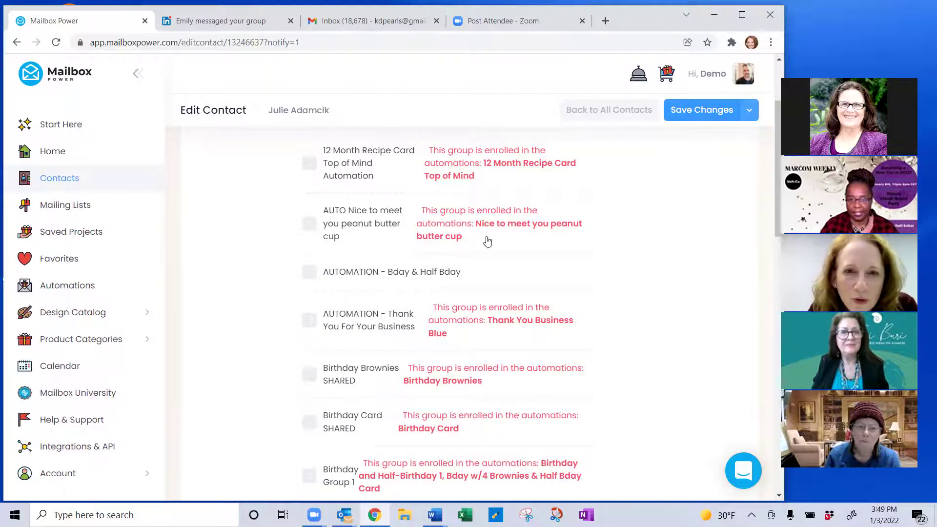
scroll(384, 273, "down", 1)
scroll(384, 272, "down", 1)
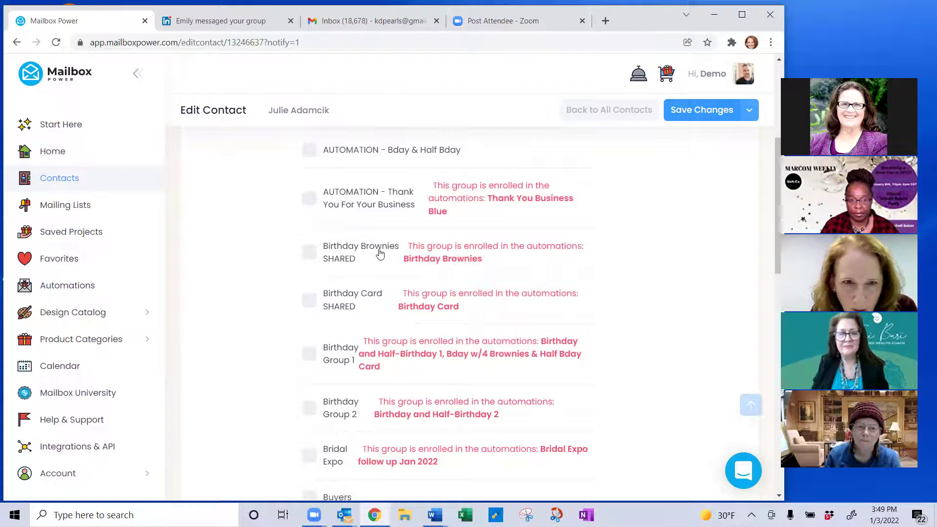
left_click(311, 302)
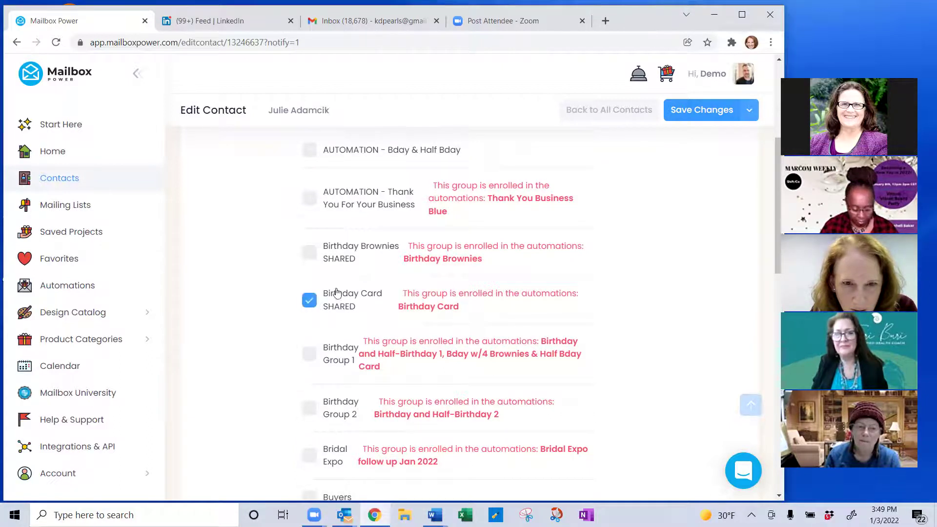
left_click(687, 110)
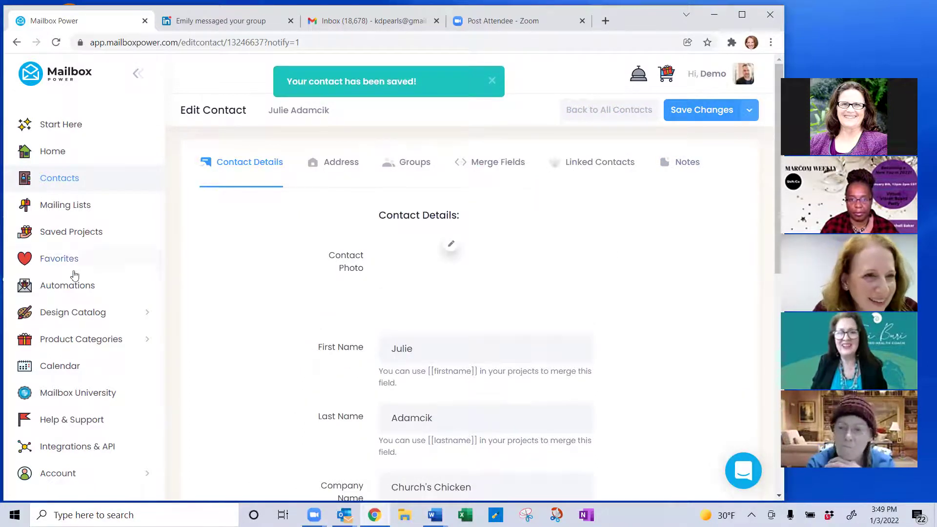
Return to the automations list and look over the Birthday Card automation and the other automations with their types and statuses.
left_click(63, 285)
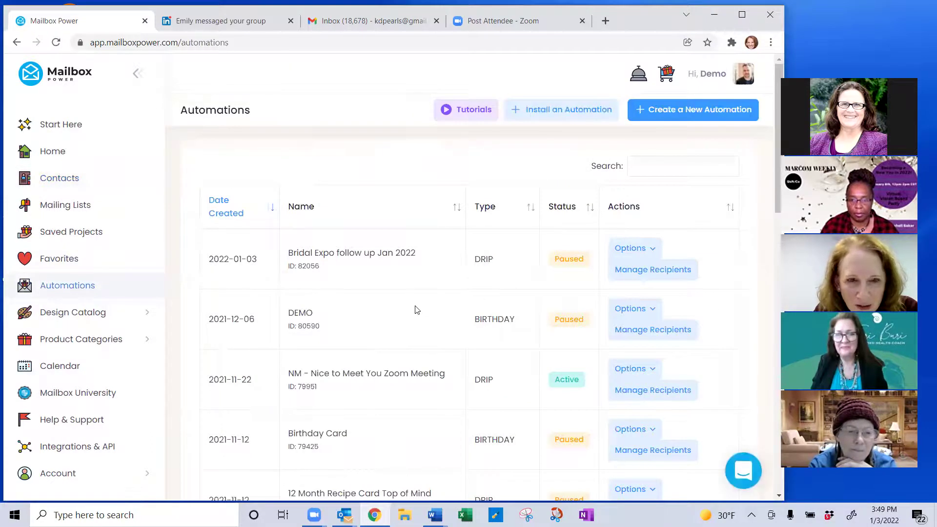
scroll(406, 306, "down", 3)
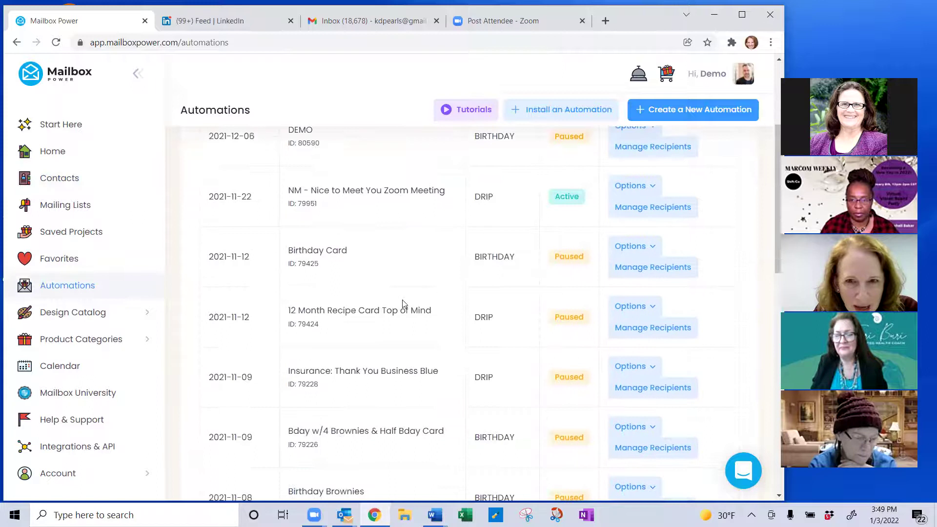
scroll(403, 304, "down", 1)
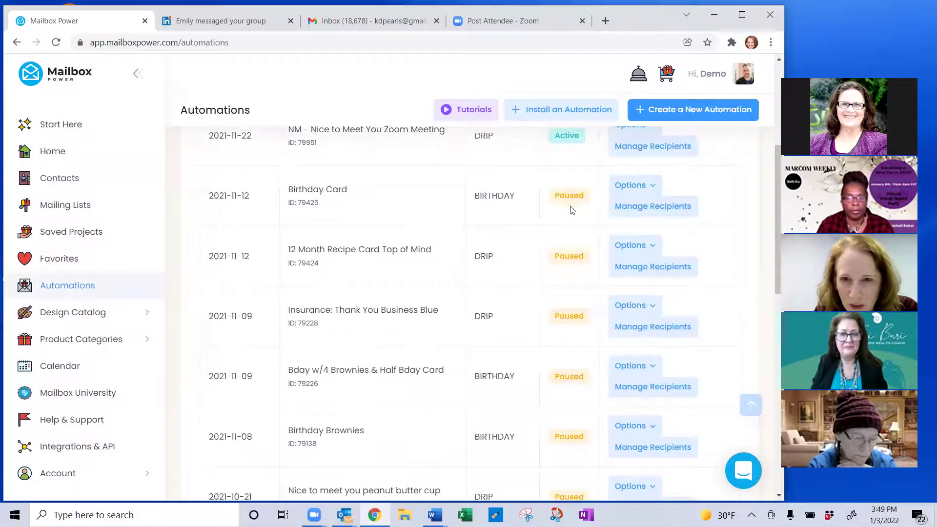
scroll(551, 246, "down", 4)
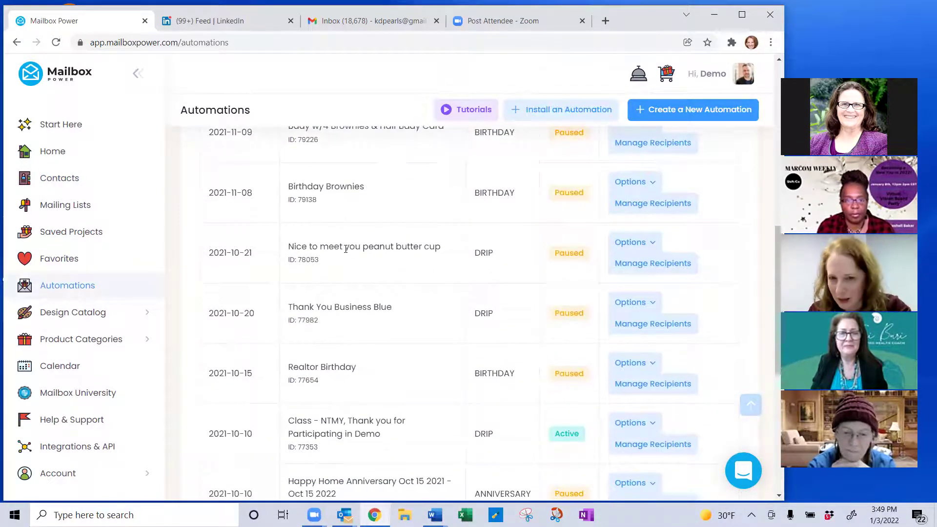
scroll(344, 246, "down", 6)
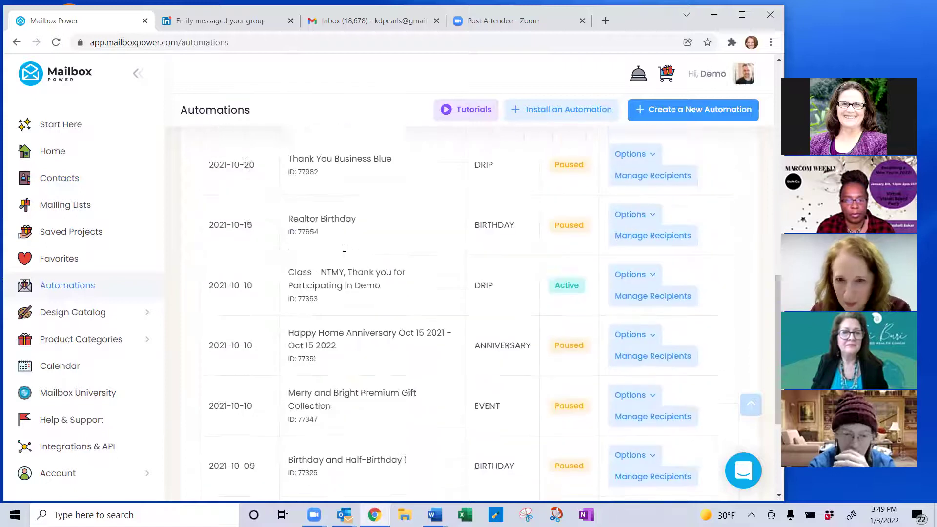
scroll(347, 241, "up", 14)
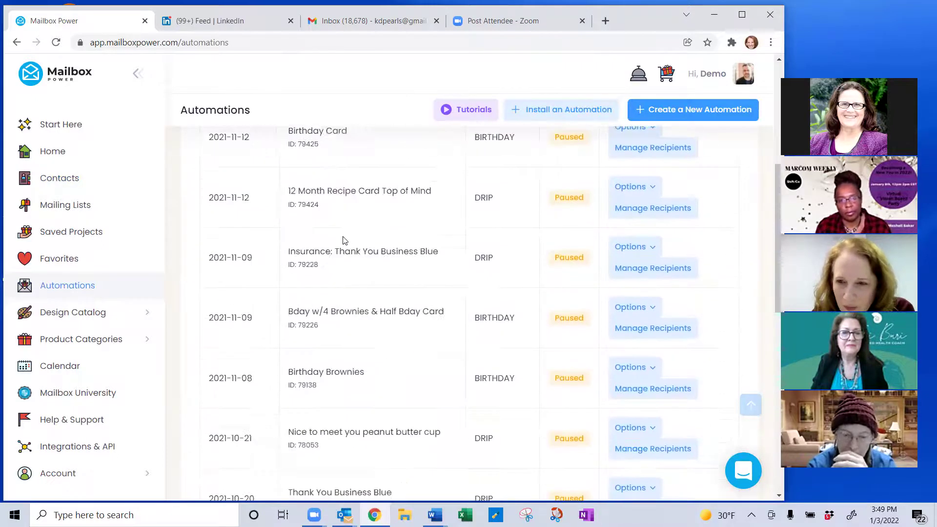